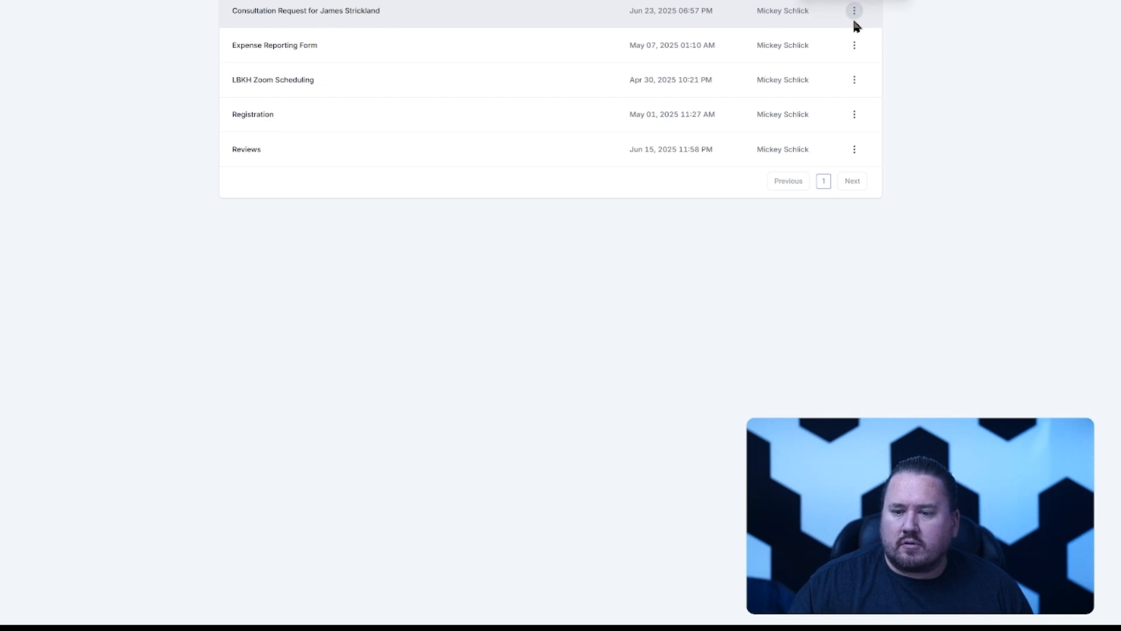
# Duplicate the consultation request form under its suggested copy name and open the copy's actions in the forms list.
pyautogui.click(842, 0)
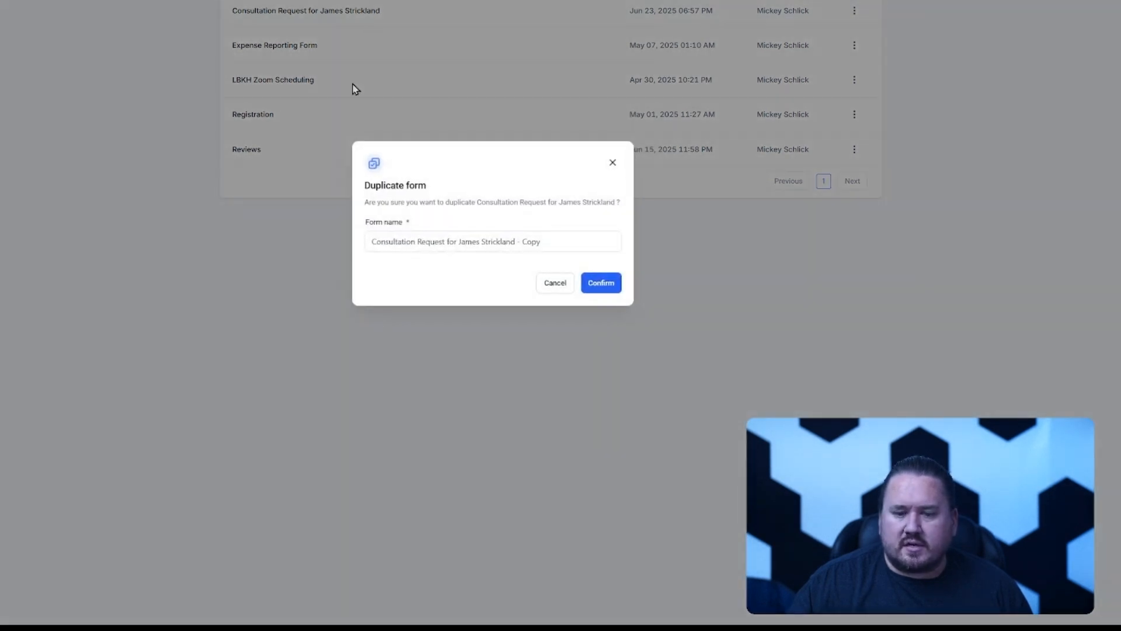
pyautogui.click(601, 283)
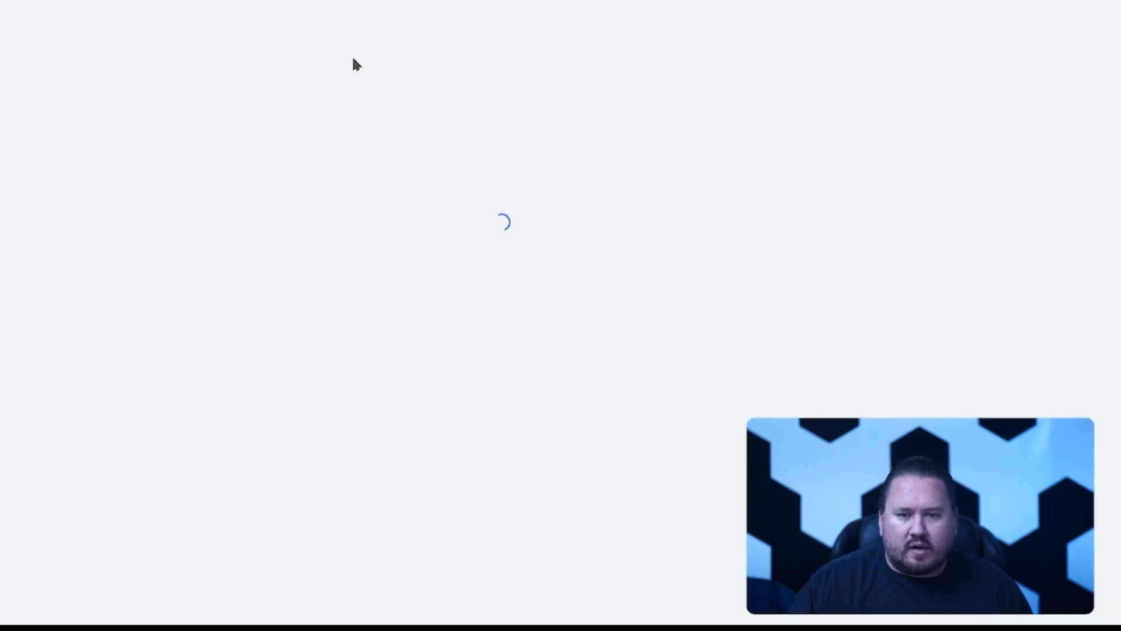
pyautogui.hotkey('alt', 'Left')
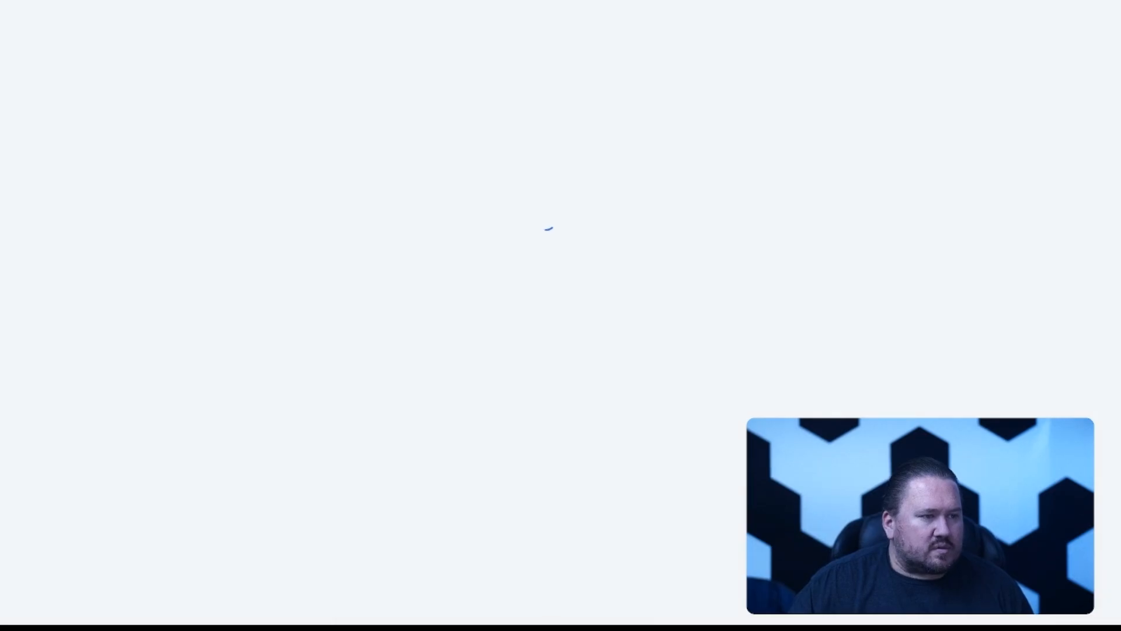
pyautogui.click(855, 46)
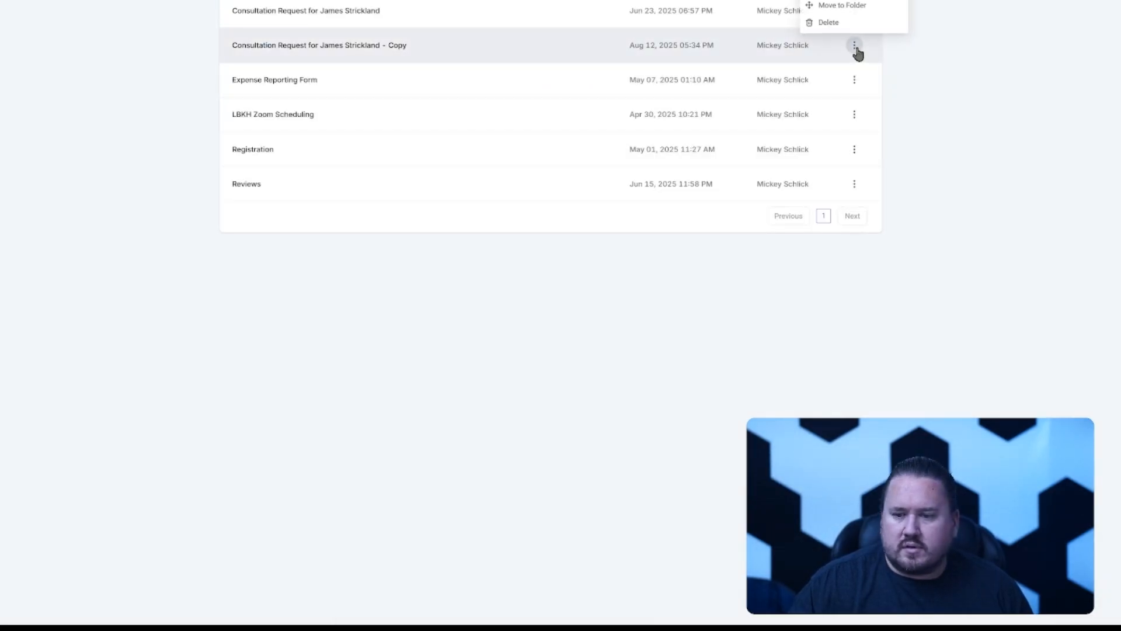
pyautogui.click(809, 0)
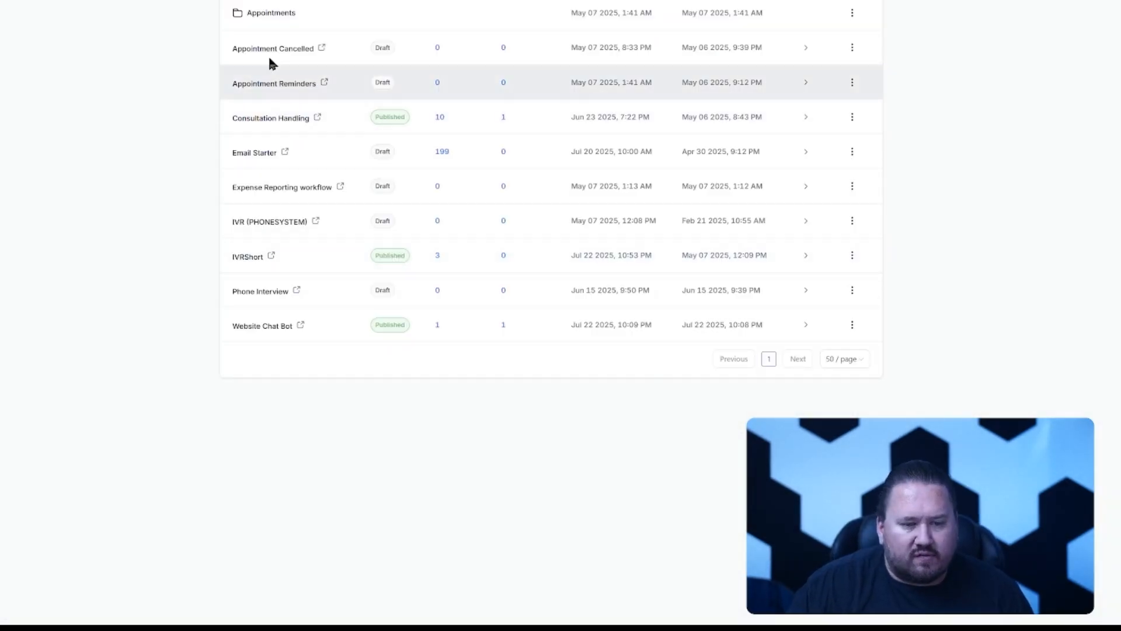
# Duplicate the Consultation Handling workflow and open the copy in the workflow builder.
pyautogui.moveTo(285, 117); pyautogui.dragTo(876, 130)
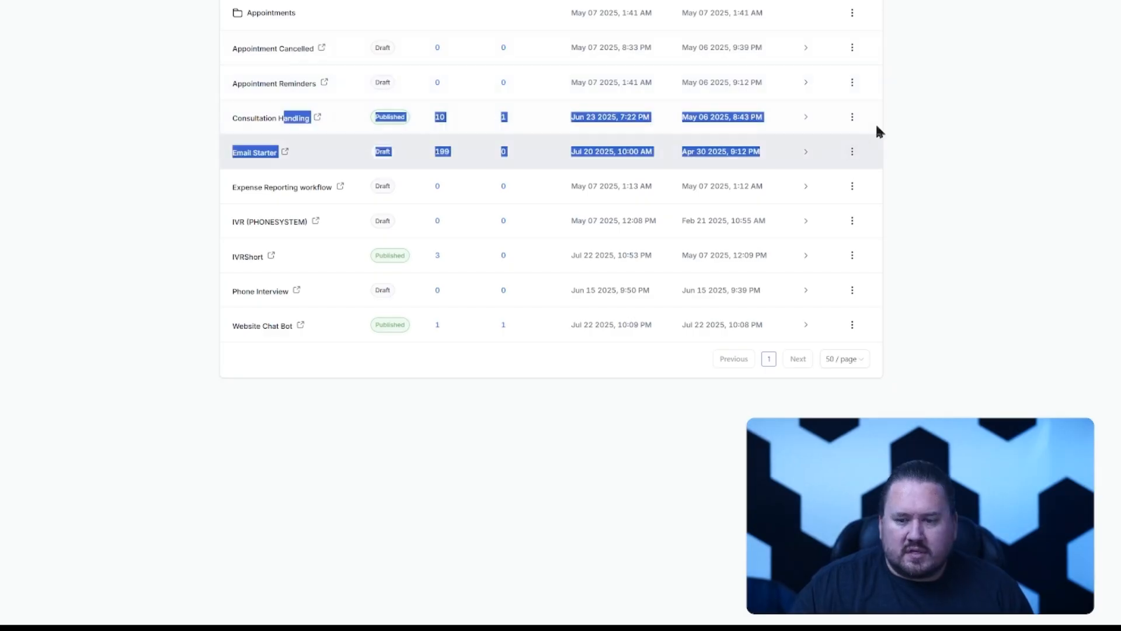
pyautogui.click(856, 124)
pyautogui.click(859, 40)
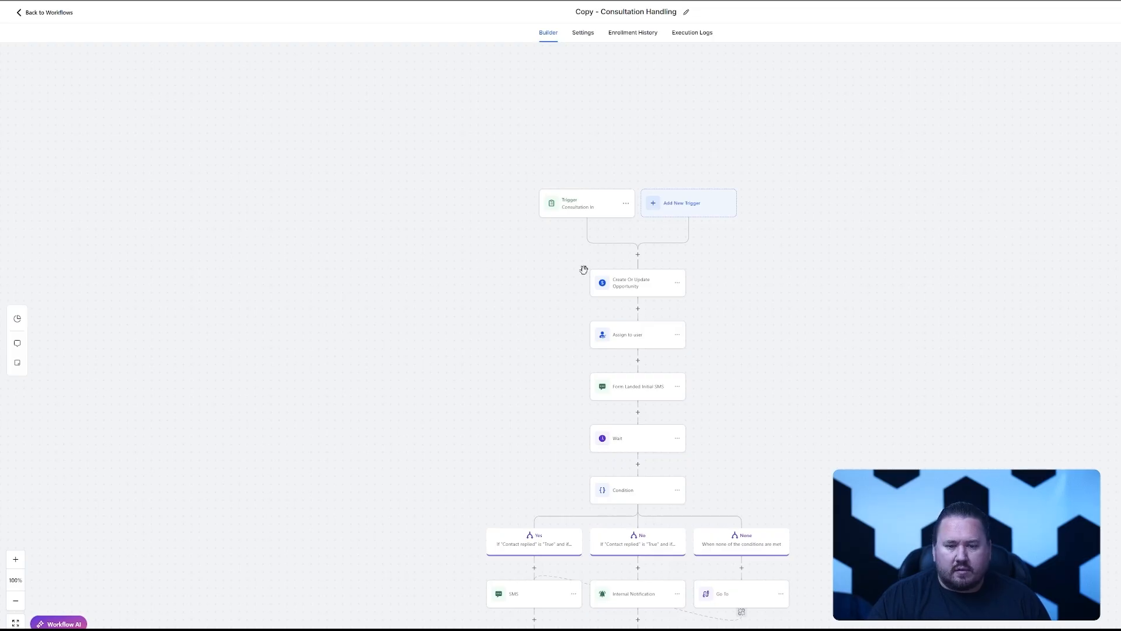
# Replace the Form Landed Initial SMS message with the copied "Thank you for inquiring" text and reword its closing request to start with "fill our".
pyautogui.scroll(-1, 584, 270)
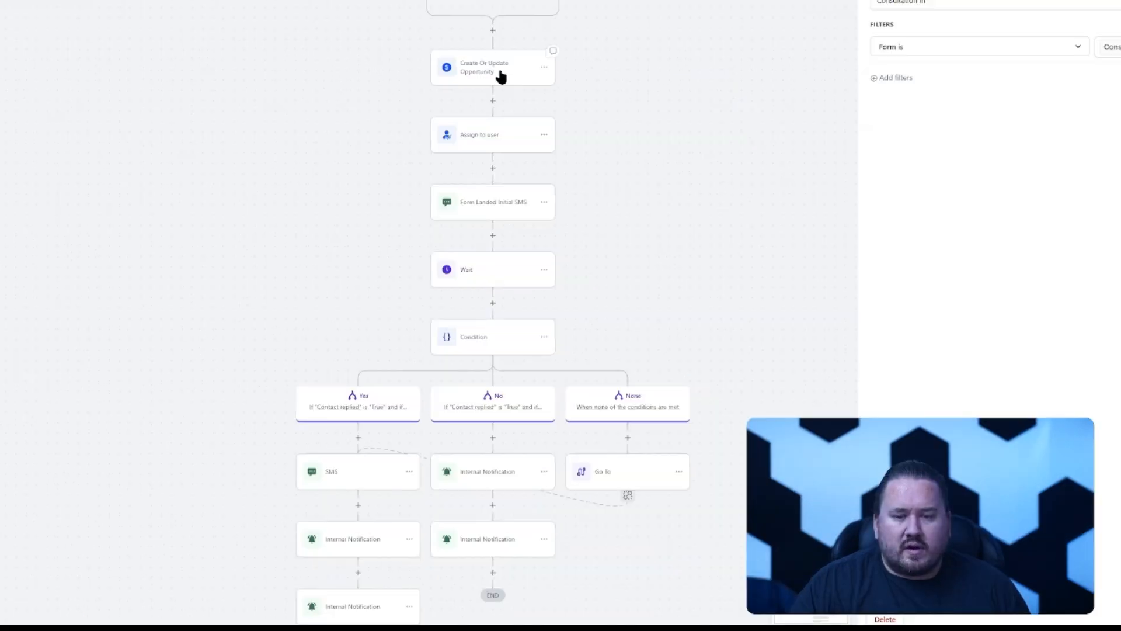
pyautogui.click(501, 76)
pyautogui.click(541, 135)
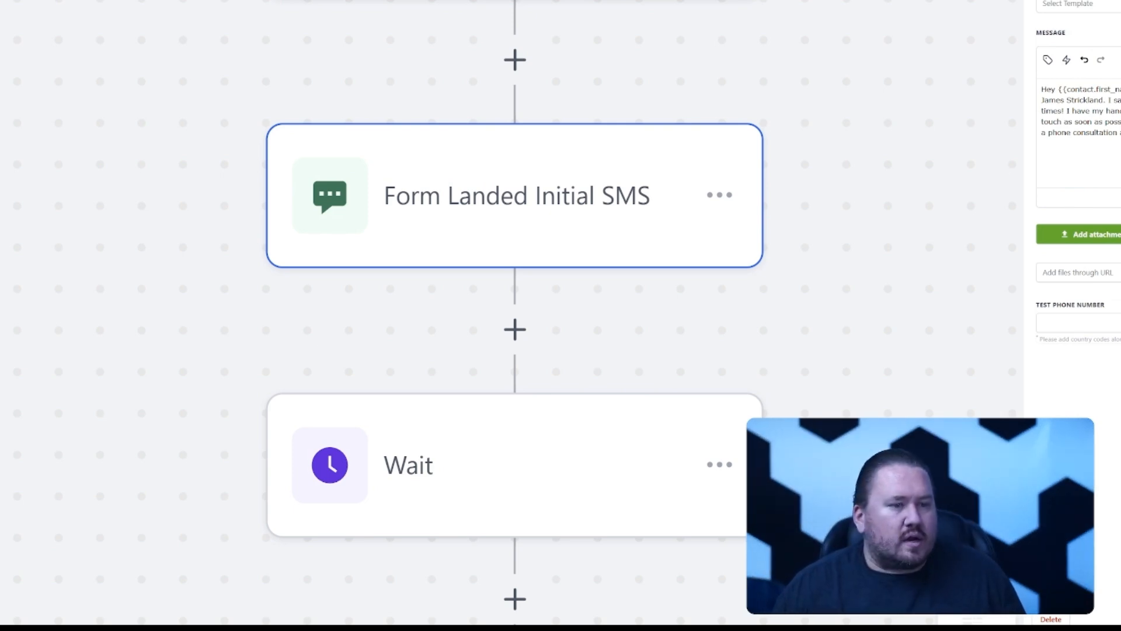
pyautogui.moveTo(1058, 172); pyautogui.dragTo(1022, 63)
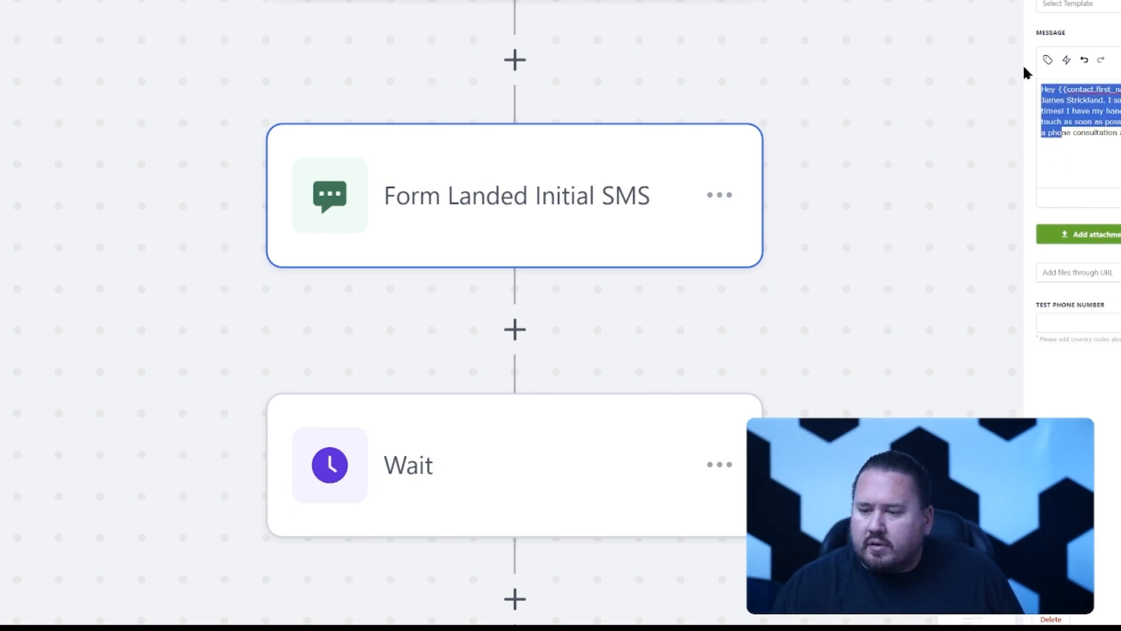
pyautogui.hotkey('ctrl', 'v')
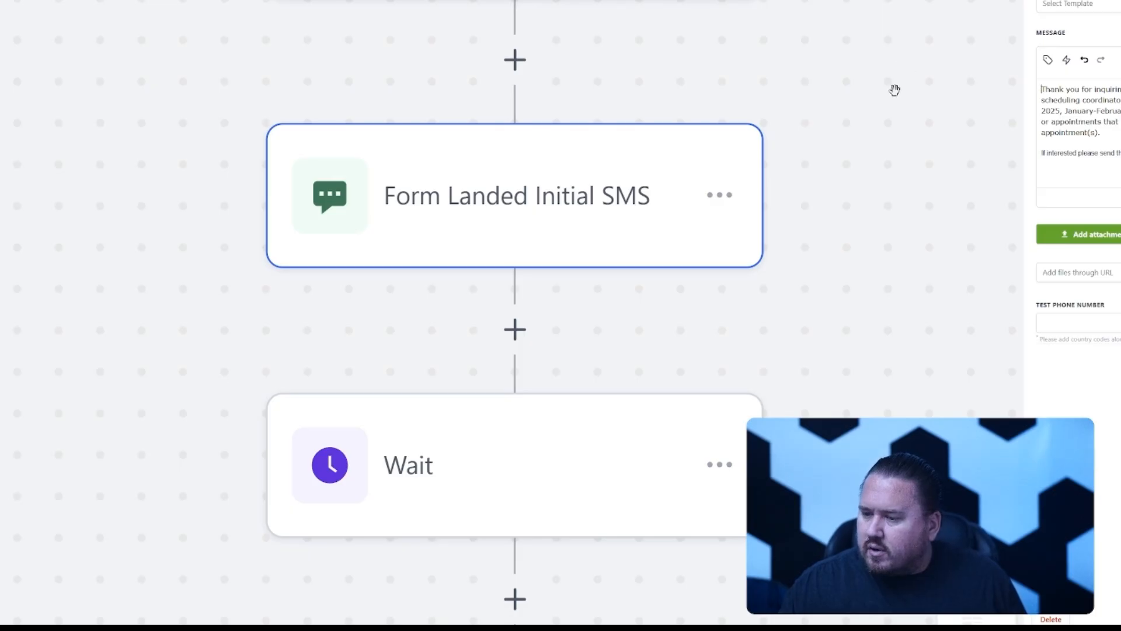
pyautogui.moveTo(1120, 153); pyautogui.dragTo(1099, 153)
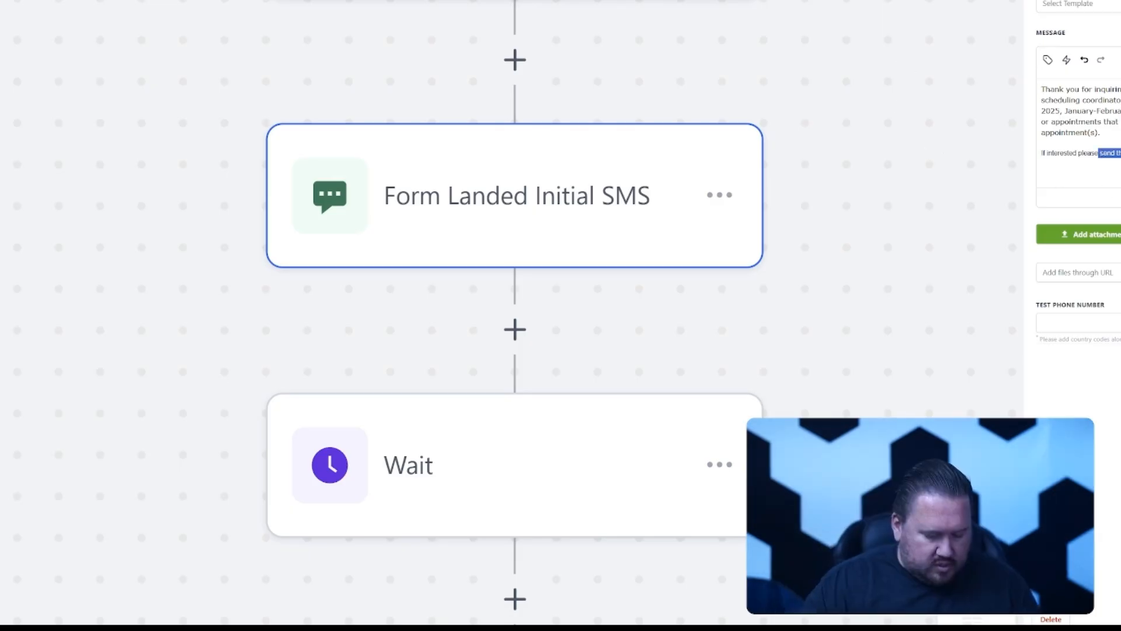
pyautogui.write('fill our f')
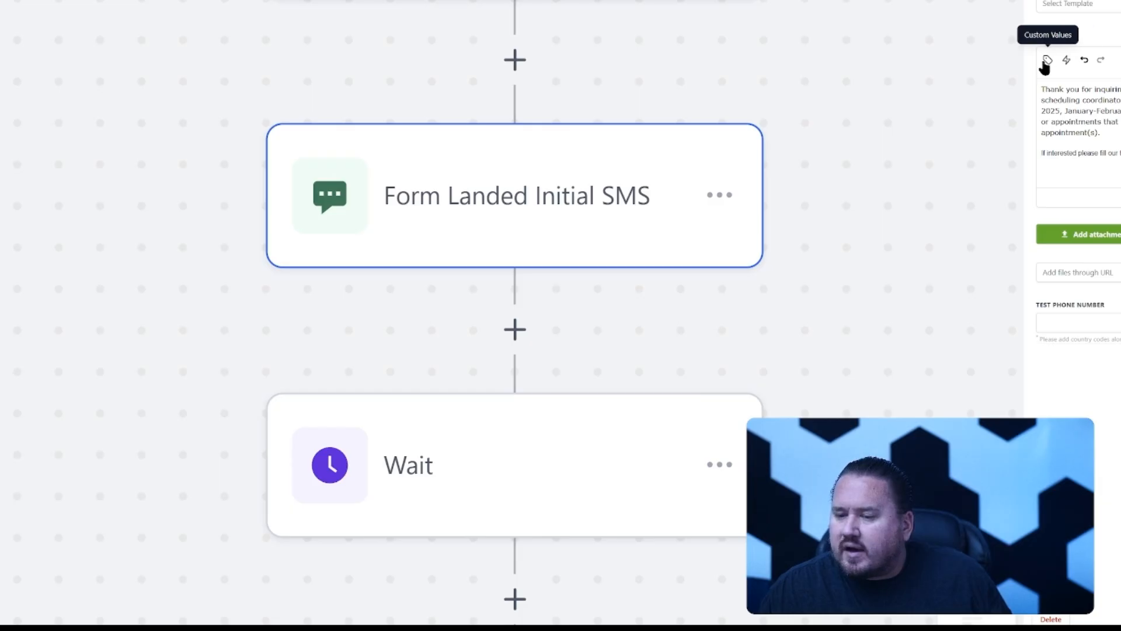
pyautogui.scroll(-8, 924, 290)
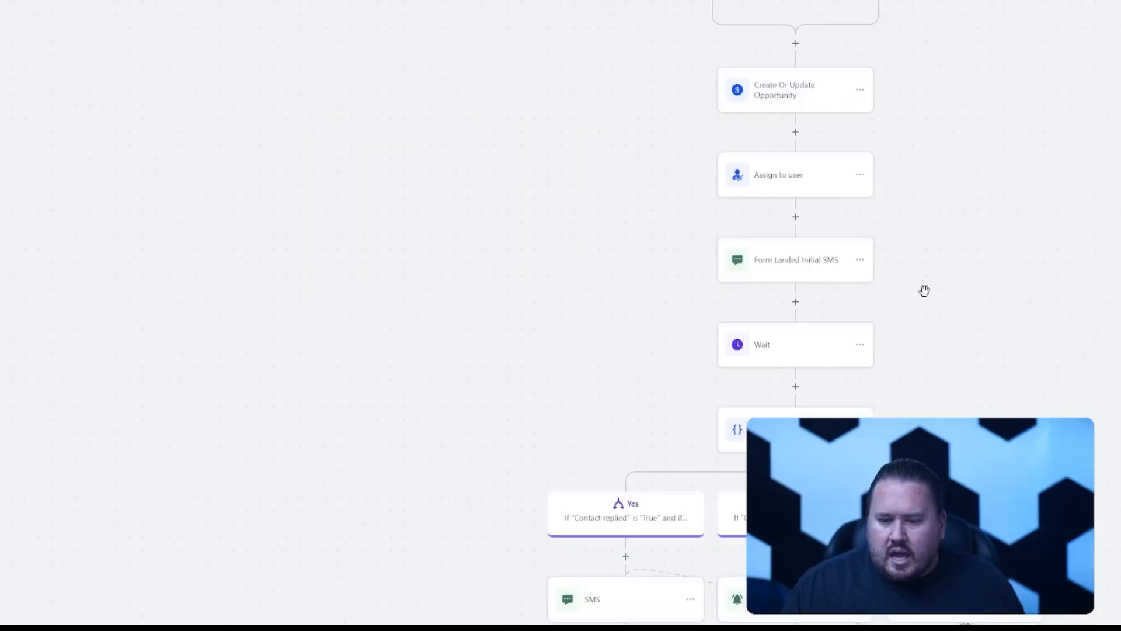
pyautogui.scroll(-5, 925, 291)
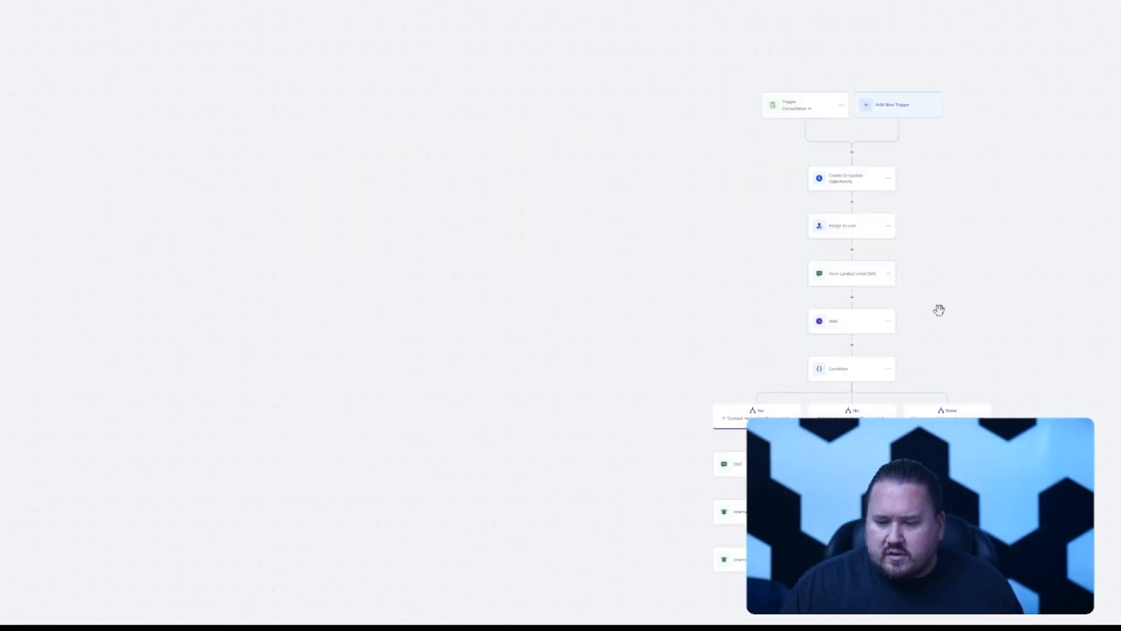
pyautogui.moveTo(938, 310); pyautogui.dragTo(895, 487)
pyautogui.scroll(5, 682, 268)
pyautogui.click(551, 93)
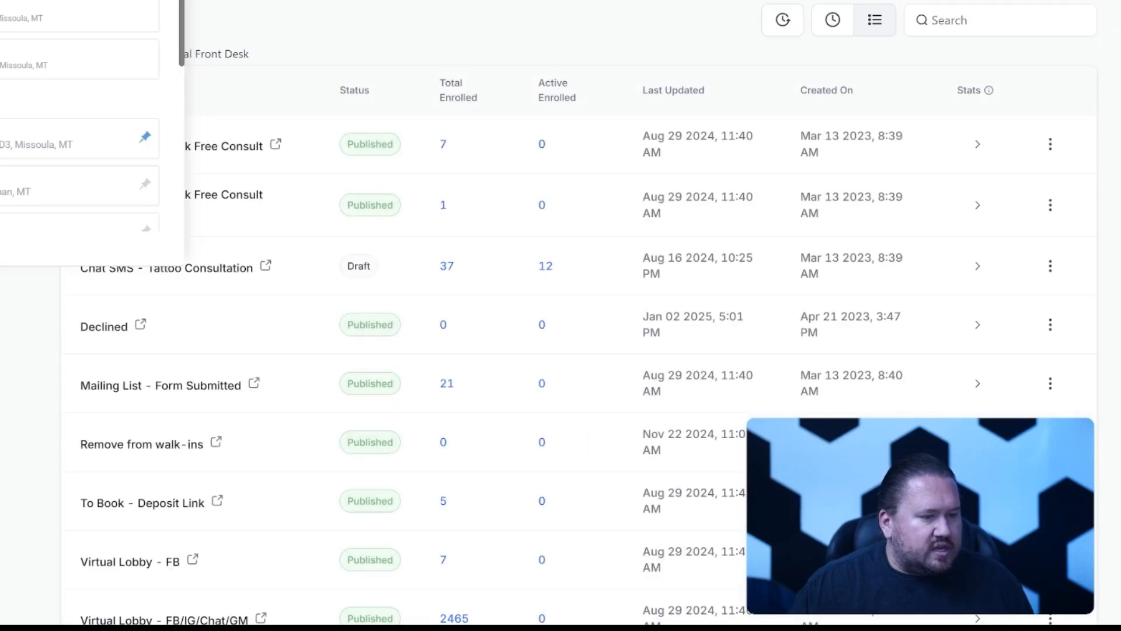
# Duplicate the consultation request form, naming the copy "Interest Registered for" followed by the artist's name.
pyautogui.scroll(-7, 81, 129)
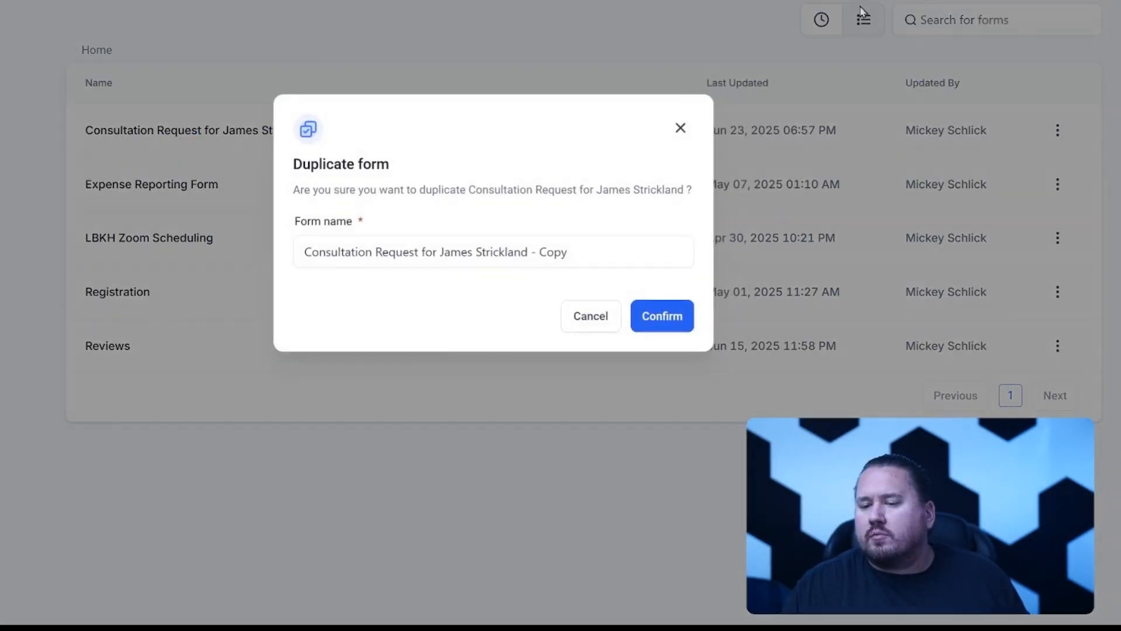
pyautogui.moveTo(415, 253); pyautogui.dragTo(258, 245)
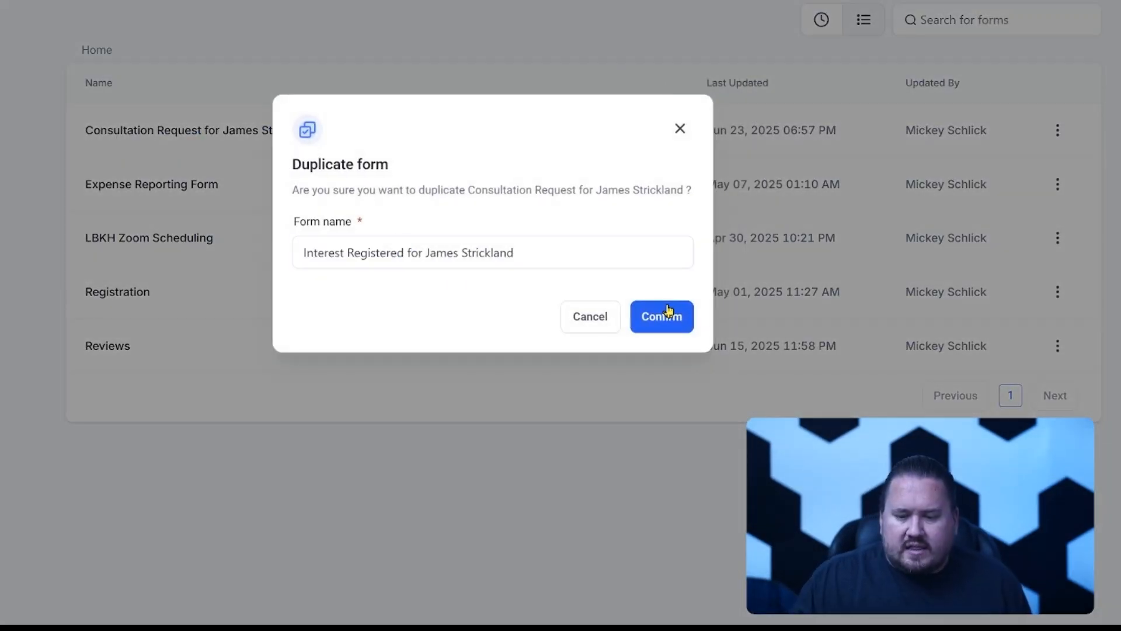
pyautogui.click(669, 310)
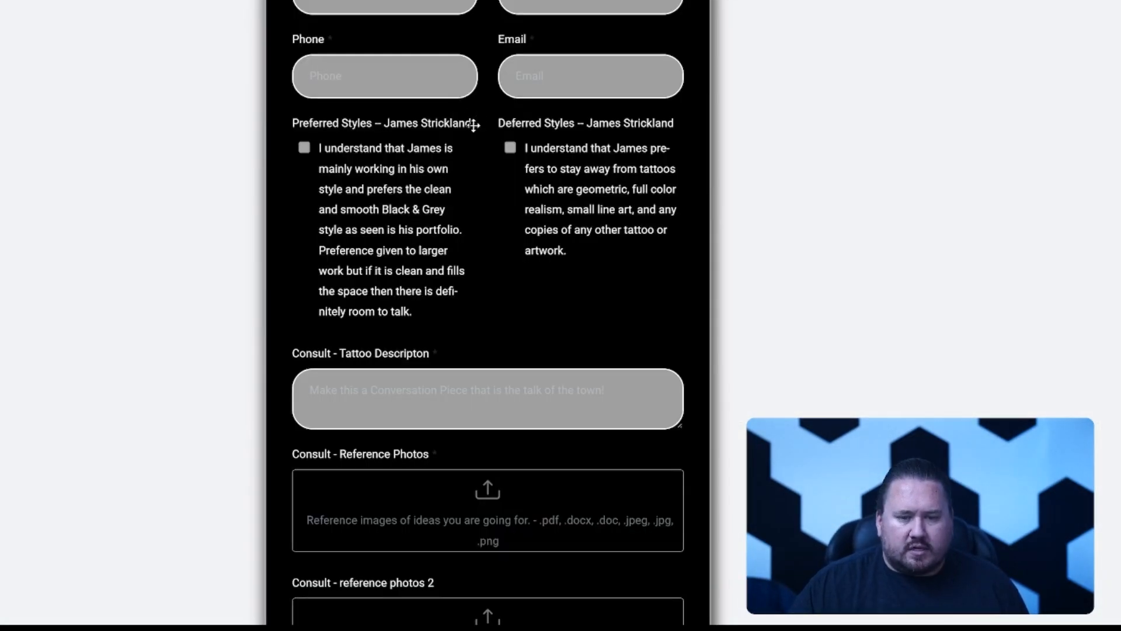
# Delete the styles, tattoo description, reference photo, referral and captcha fields, keeping the name, phone, email and terms fields.
pyautogui.click(473, 124)
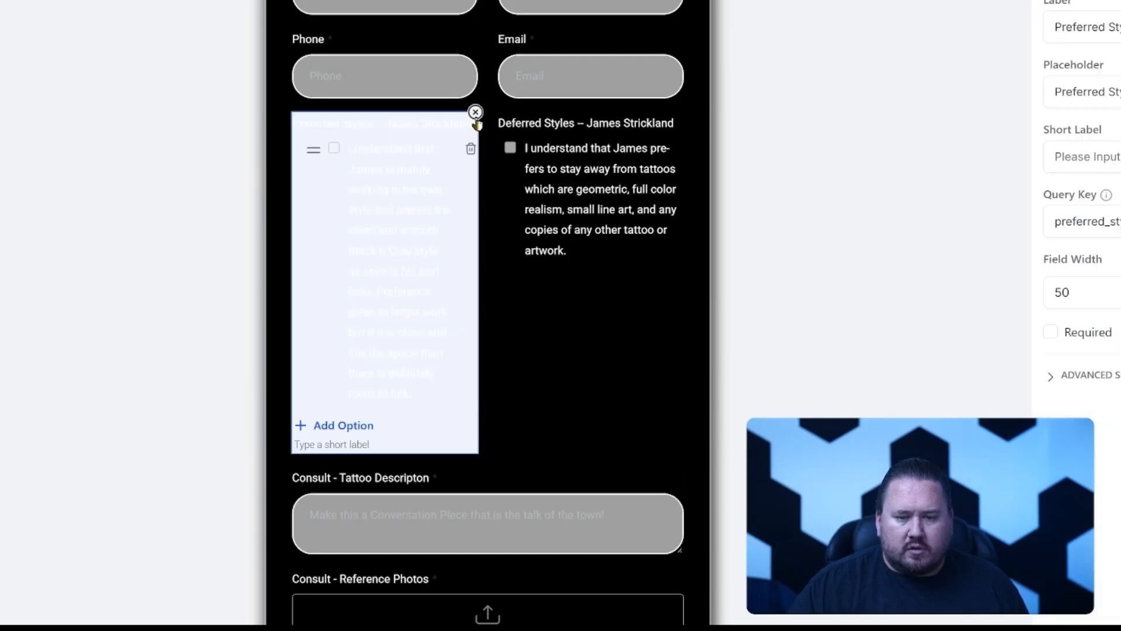
pyautogui.click(479, 113)
pyautogui.click(434, 130)
pyautogui.click(476, 111)
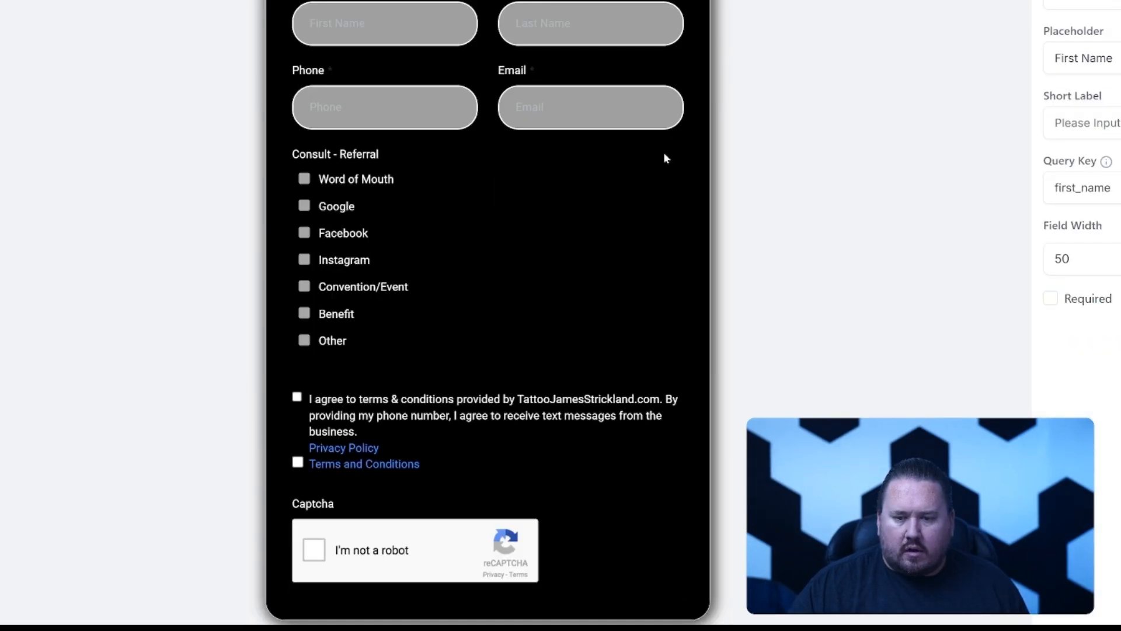
pyautogui.click(440, 180)
pyautogui.click(476, 143)
pyautogui.click(538, 529)
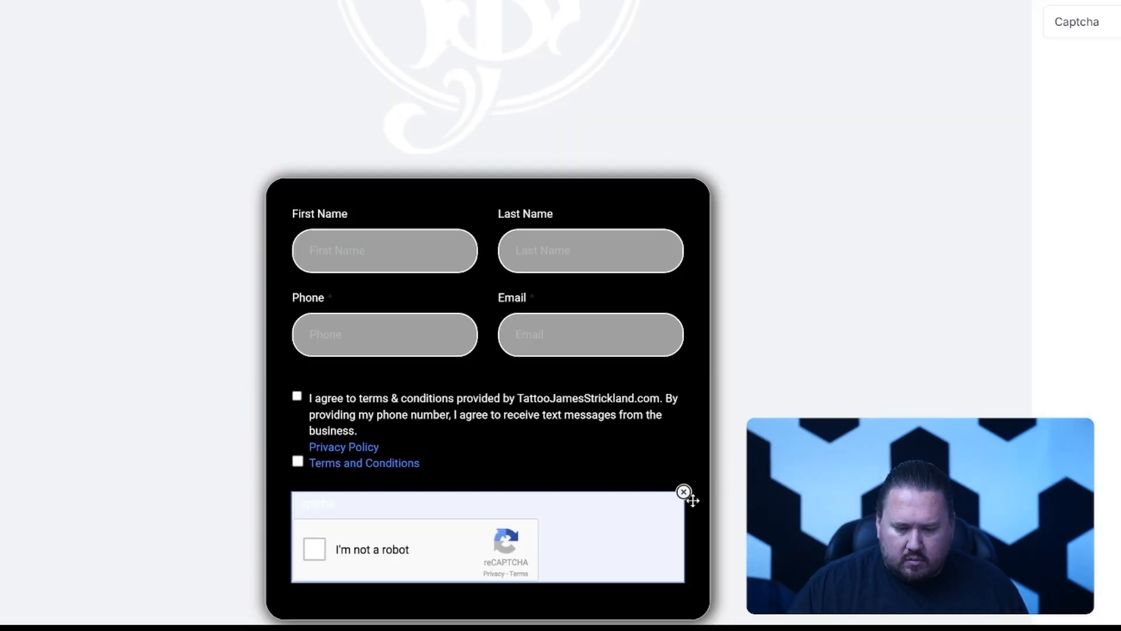
pyautogui.click(685, 493)
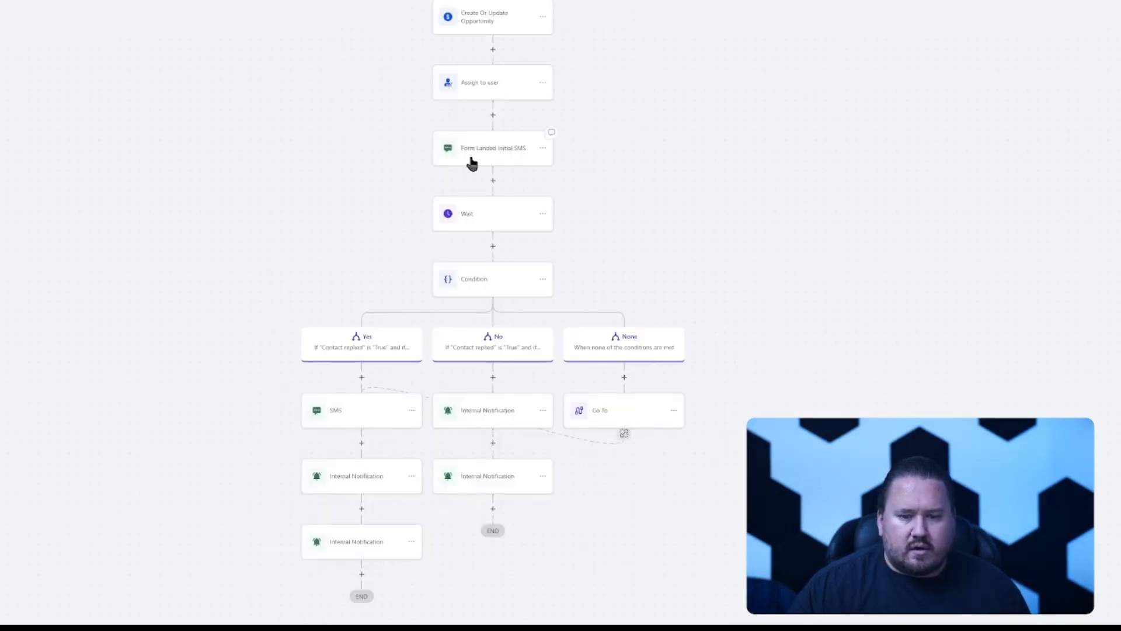
# Open the Form Landed Initial SMS action in the copied workflow.
pyautogui.click(471, 163)
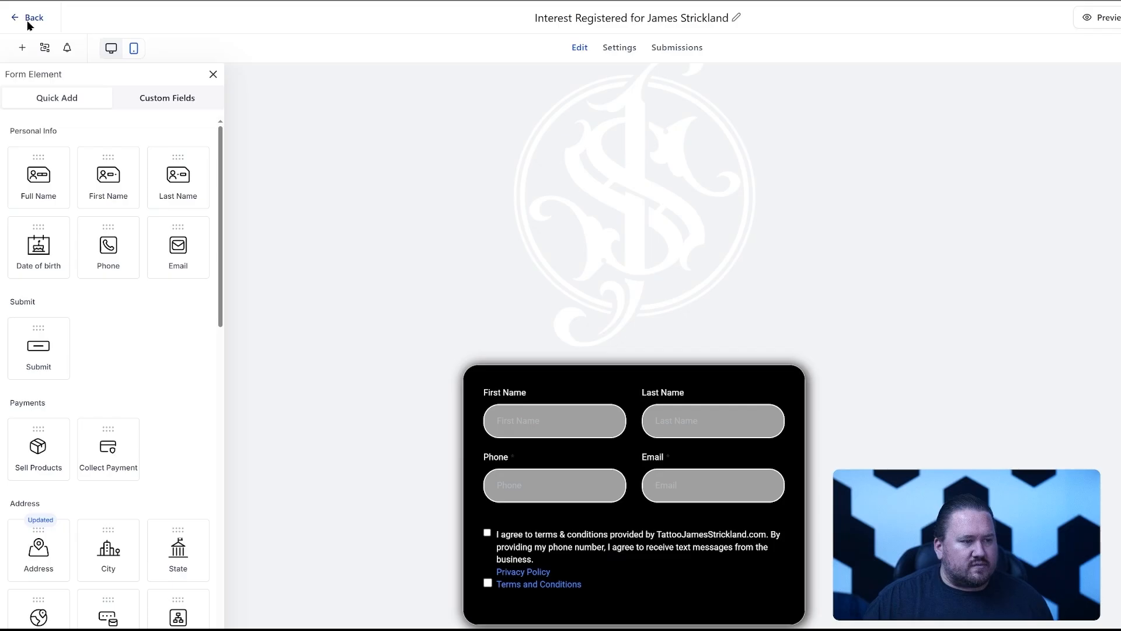
# Leave the form builder for the custom values settings and start a new custom value named "Currently Booking:".
pyautogui.click(29, 19)
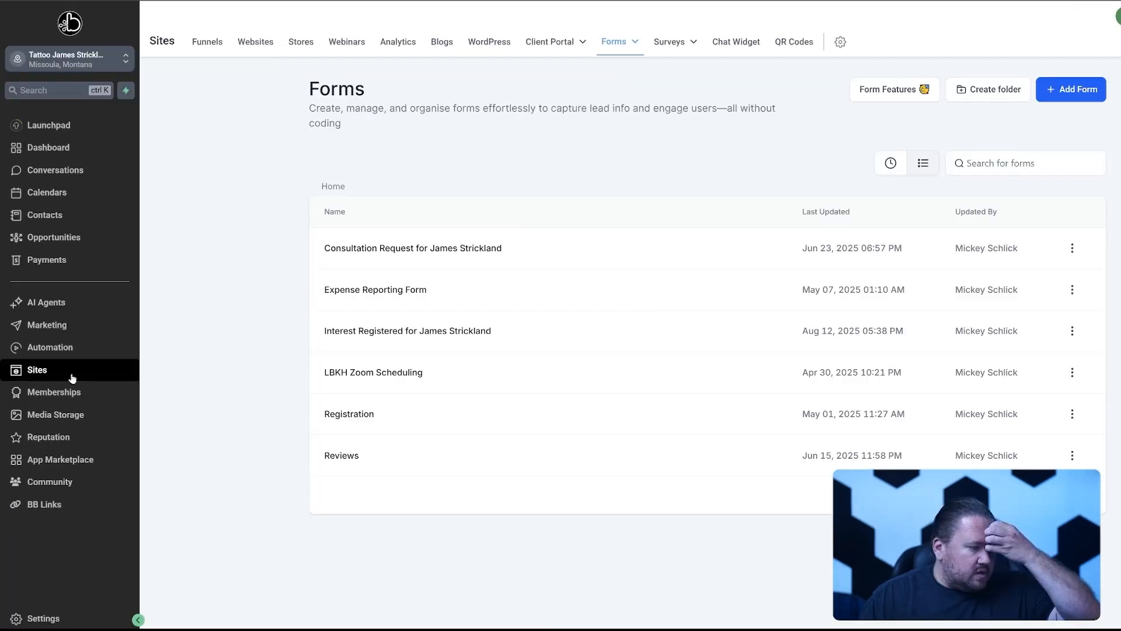
pyautogui.click(63, 623)
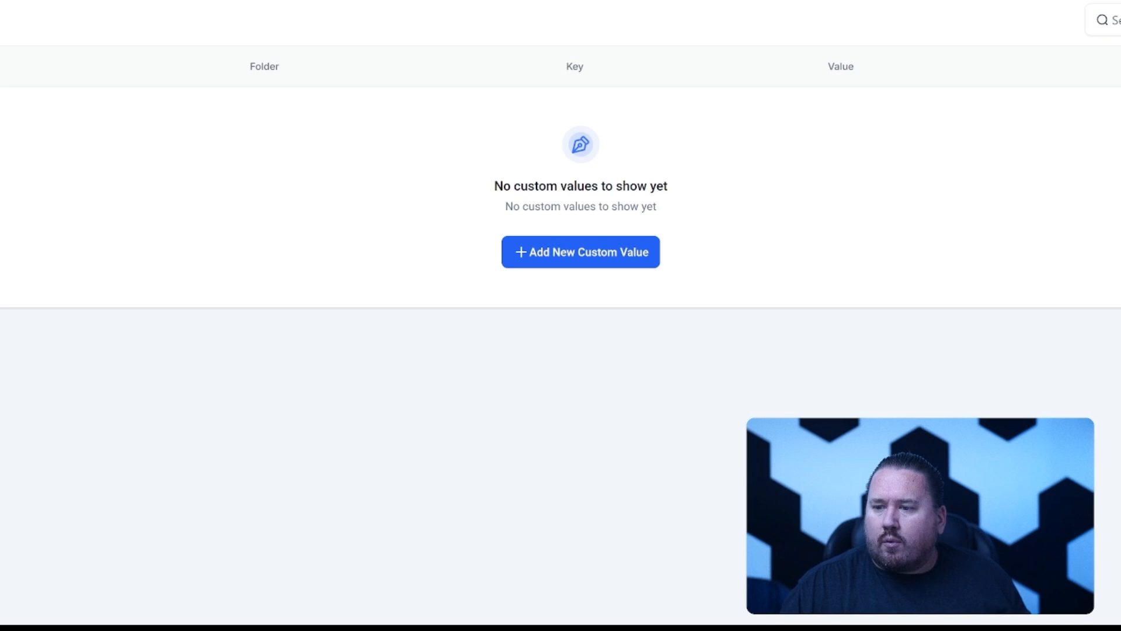
pyautogui.click(581, 252)
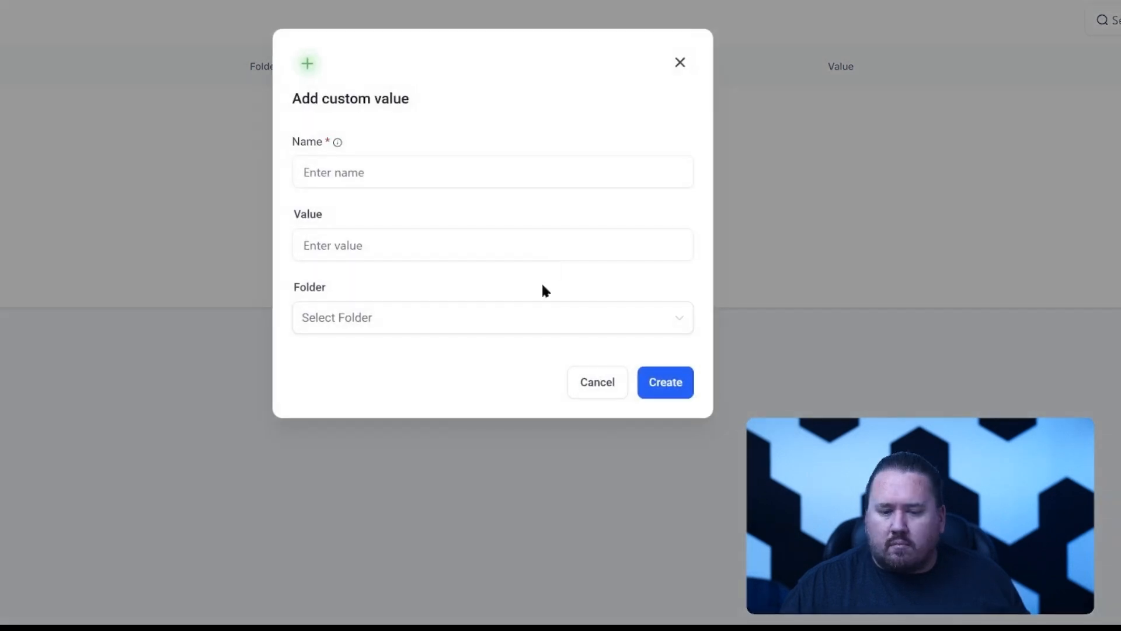
pyautogui.click(388, 161)
pyautogui.write('Current')
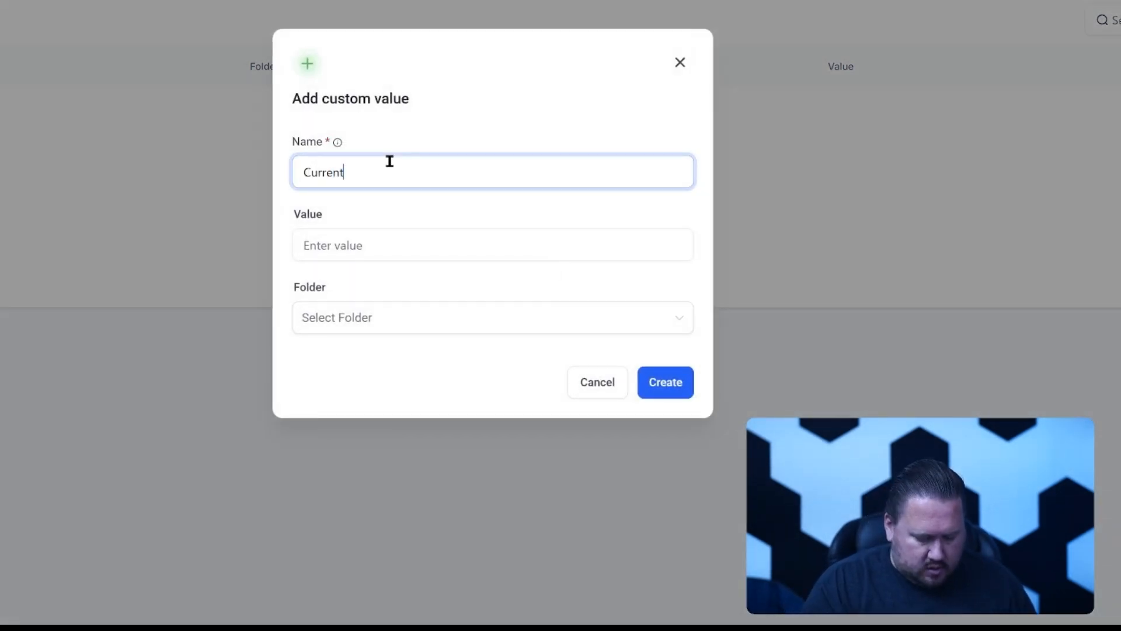
pyautogui.write('ly Booking:')
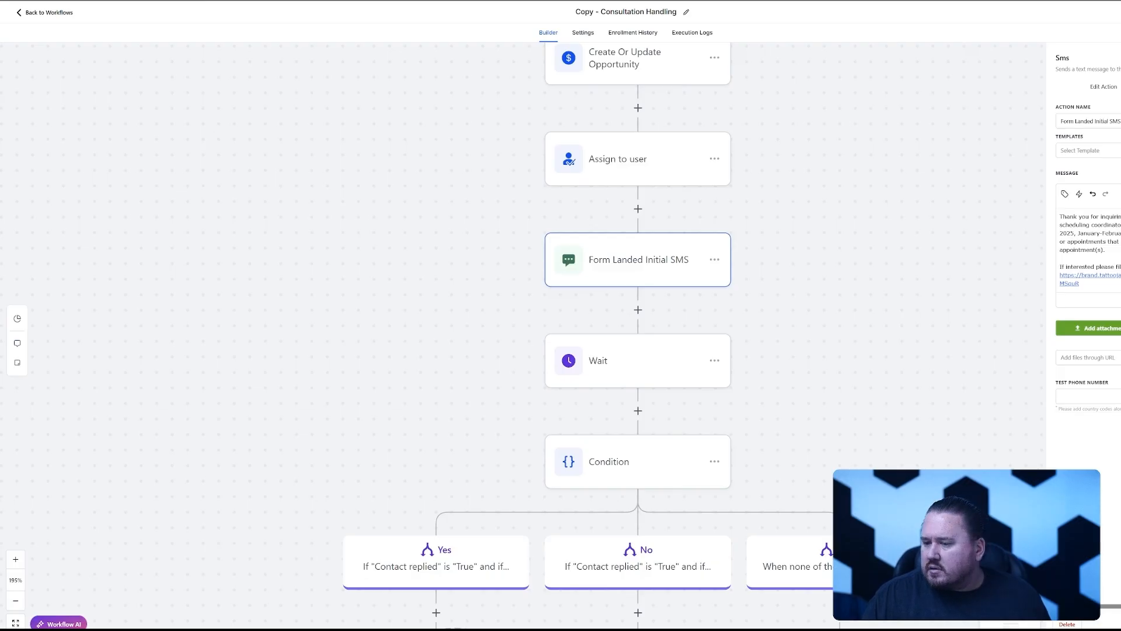
# Copy the SMS sentence about booking October-December 2025, January-February 2026 into the custom value's value and create it without a folder.
pyautogui.moveTo(1120, 225); pyautogui.dragTo(1120, 233)
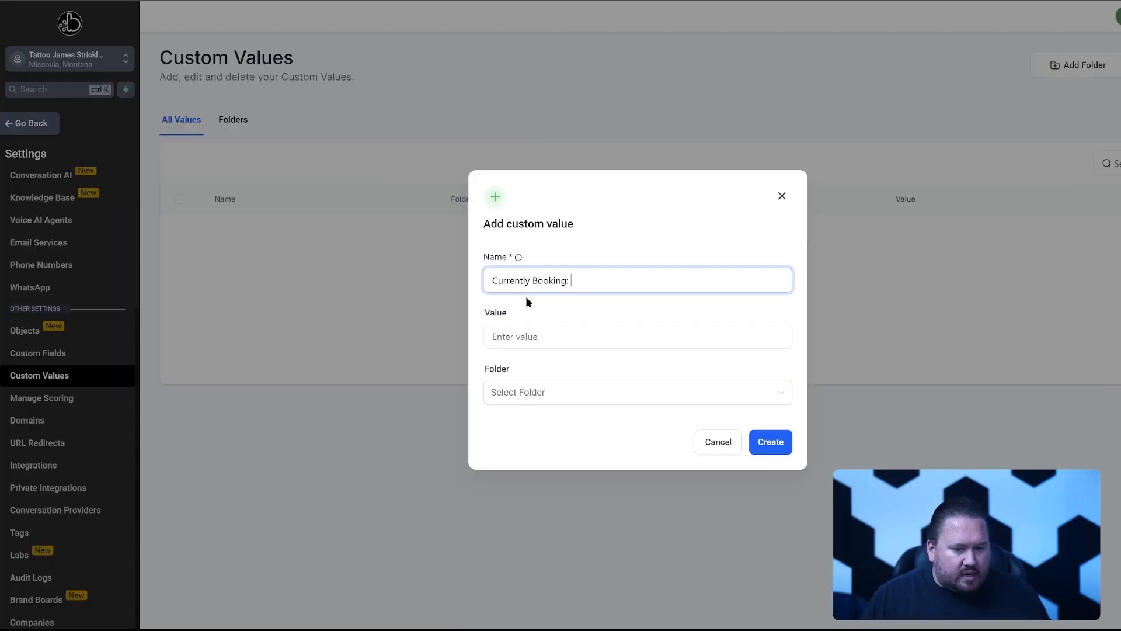
pyautogui.click(584, 337)
pyautogui.hotkey('ctrl', 'v')
pyautogui.press('Tab')
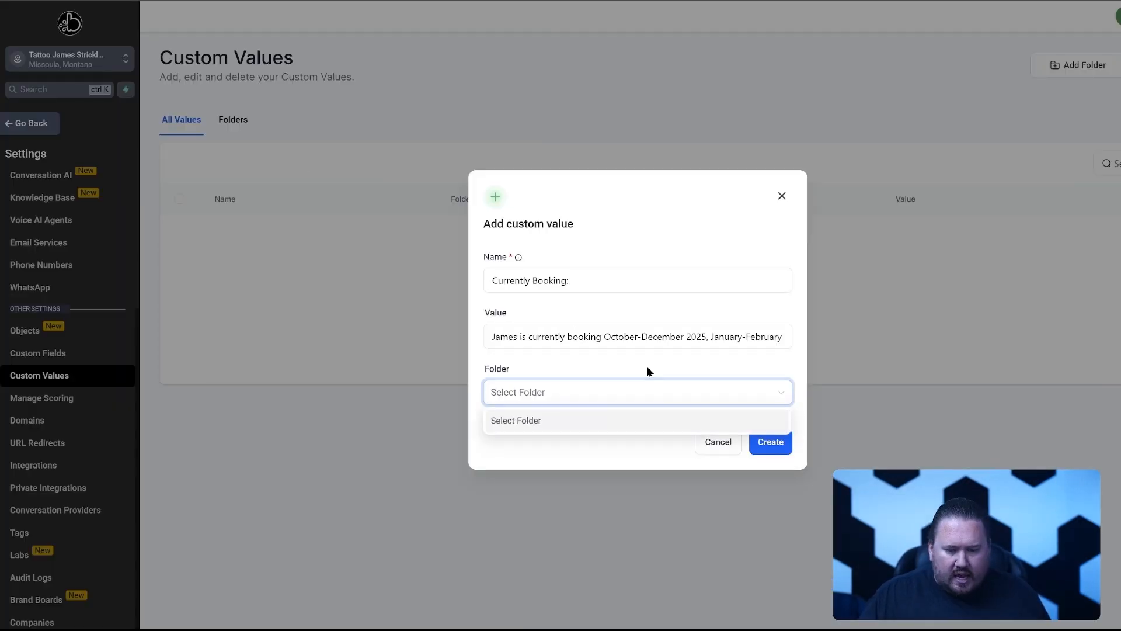
pyautogui.click(772, 444)
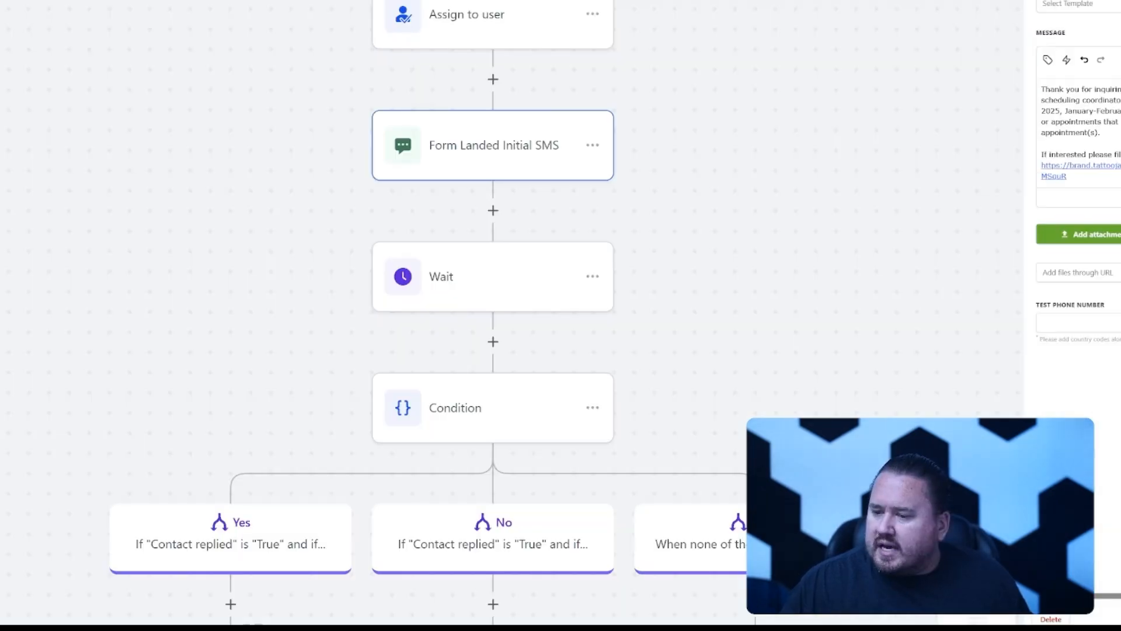
# Replace the booking dates sentence in the Form Landed Initial SMS message with the copied Currently Booking custom value.
pyautogui.moveTo(1120, 100); pyautogui.dragTo(1120, 111)
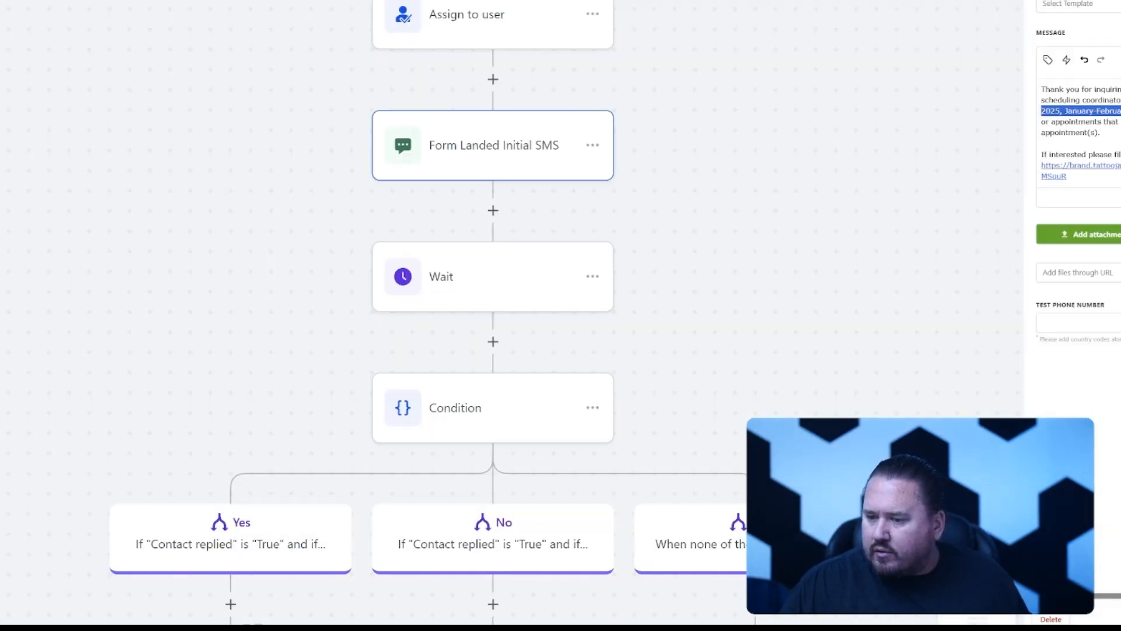
pyautogui.hotkey('ctrl', 'v')
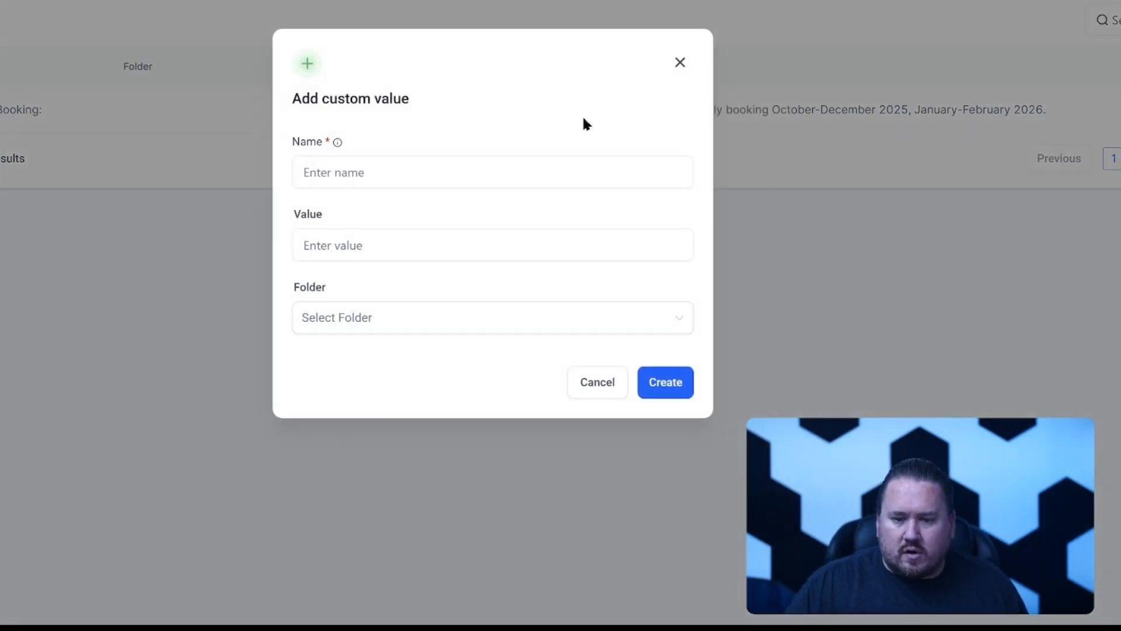
# Name the new custom value Deposit Policy and fill its value with the day rates and deposit text copied from the email.
pyautogui.click(519, 166)
pyautogui.write('Deposi')
pyautogui.write('t Policy')
pyautogui.press('Tab')
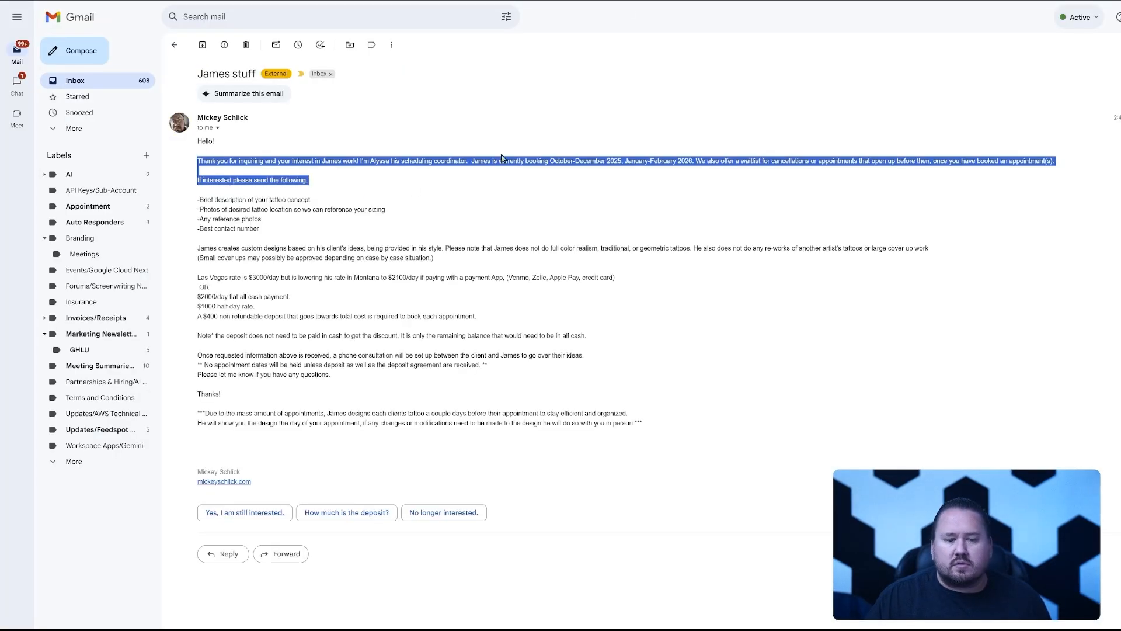
pyautogui.moveTo(197, 274); pyautogui.dragTo(603, 343)
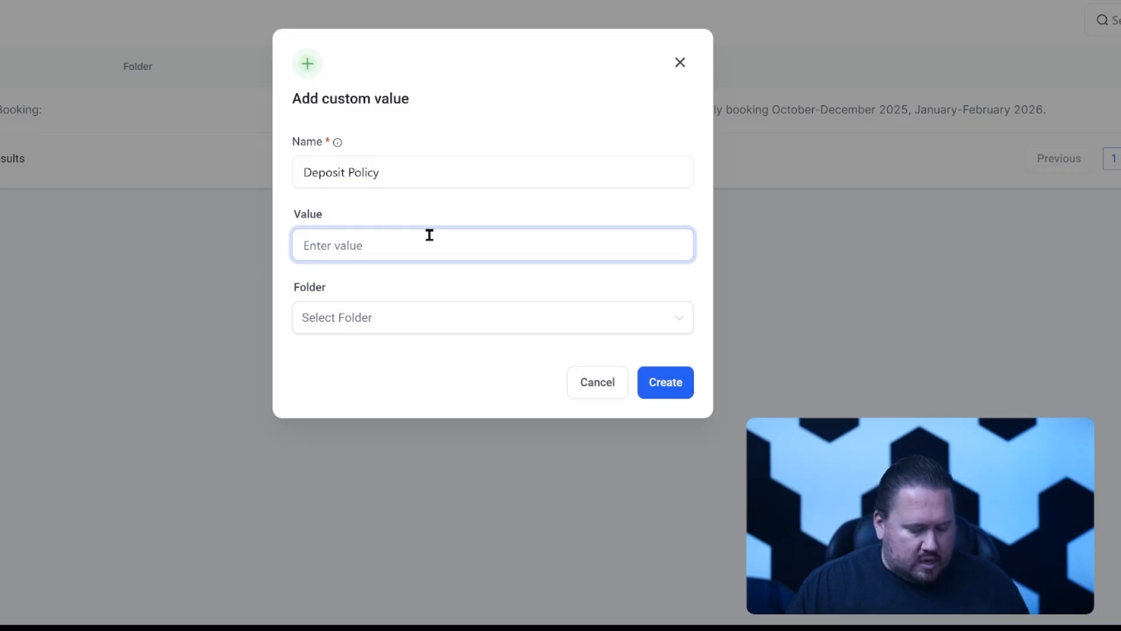
pyautogui.write('Las Vegas rate is $3000/day but is lowering his rate in Montana to $2100/day if paying with a payment App, (Venmo, Zelle, Apple Pay, credit card)  OR $2000/day flat all cash payment. $1000 half day rate. A $400 non refundable deposit that goes towards total cost is required to book each appointment.  Note* the deposit does not need to be paid in cash to get the discount. It is only the remaining balance that would need to be in all cash.')
# Rename the new custom value as Pricing and create it without a folder.
pyautogui.moveTo(345, 173); pyautogui.dragTo(155, 176)
pyautogui.write('Pricing')
pyautogui.click(666, 382)
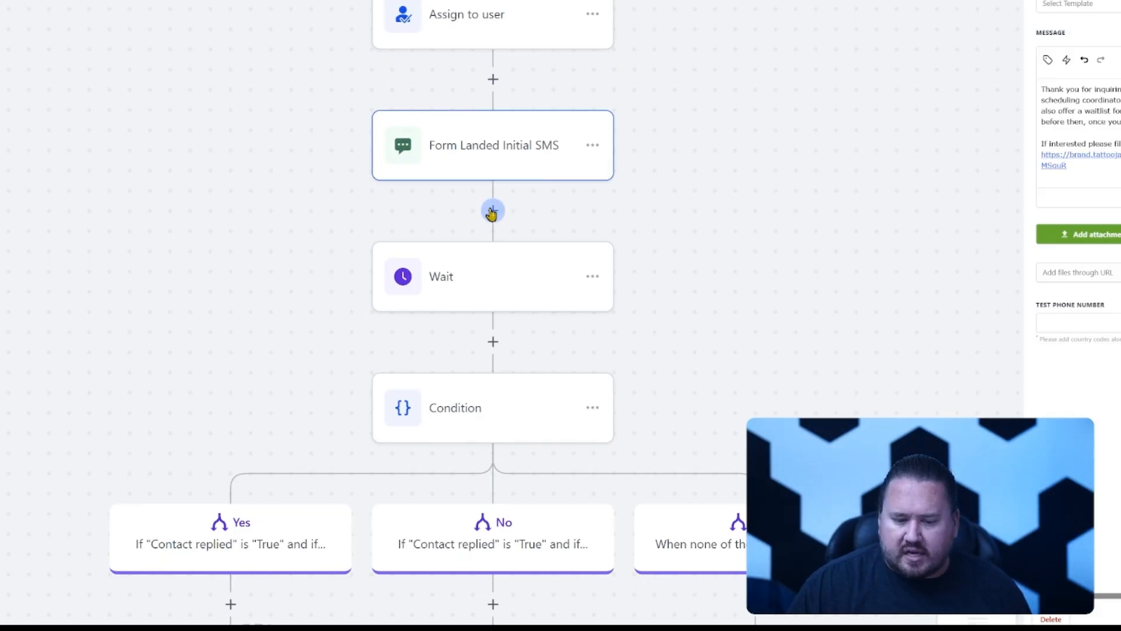
pyautogui.click(492, 211)
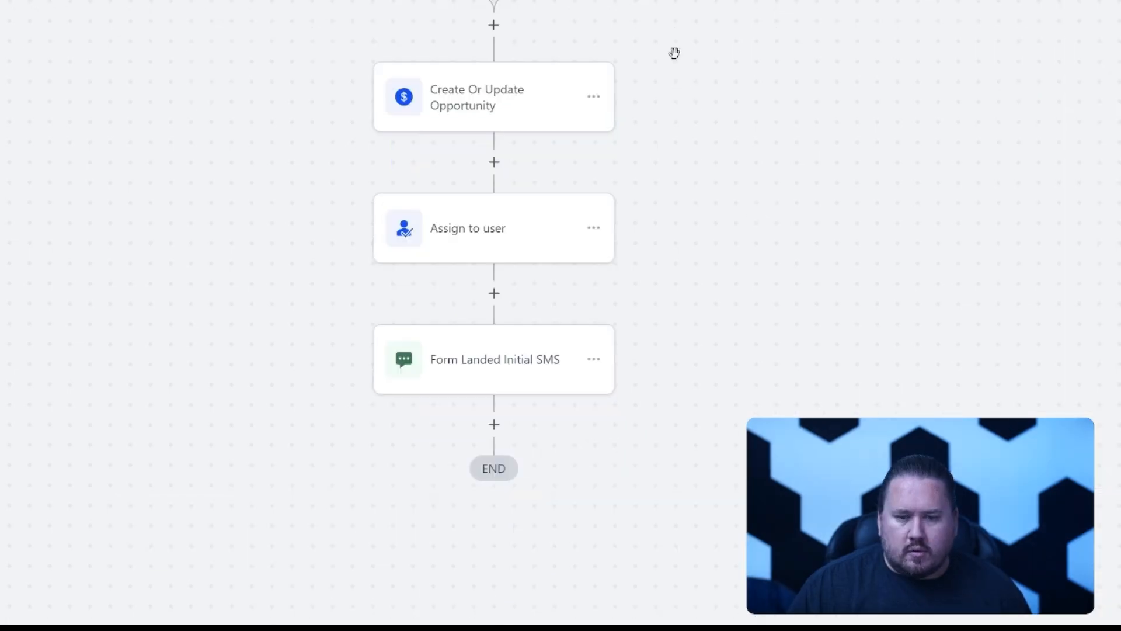
pyautogui.scroll(5, 521, 157)
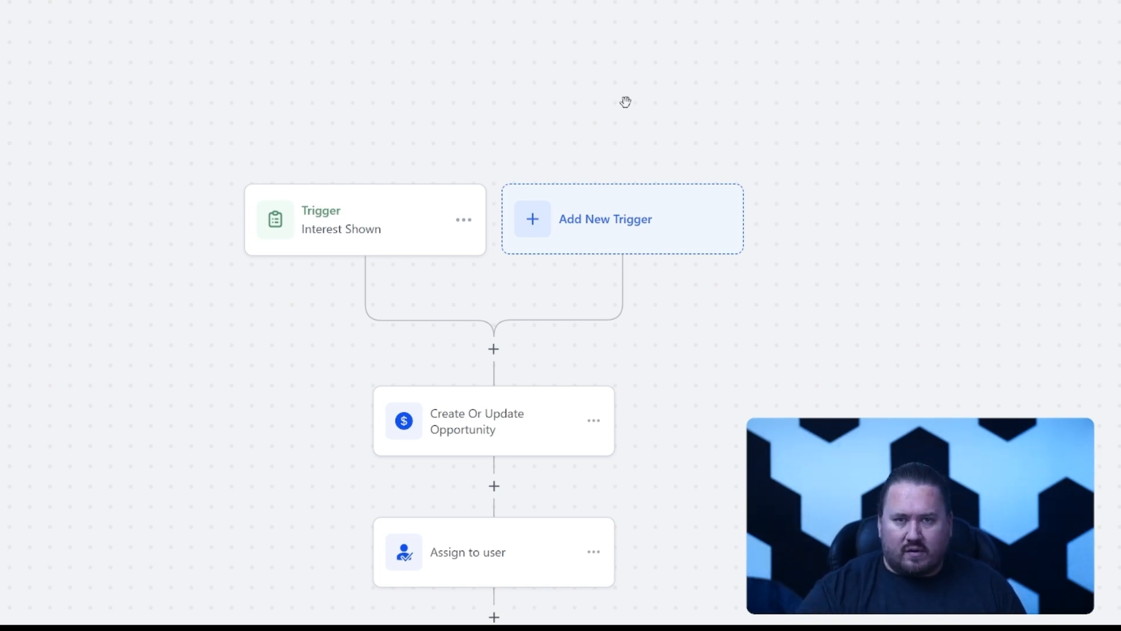
pyautogui.scroll(-5, 936, 35)
pyautogui.scroll(5, 573, 140)
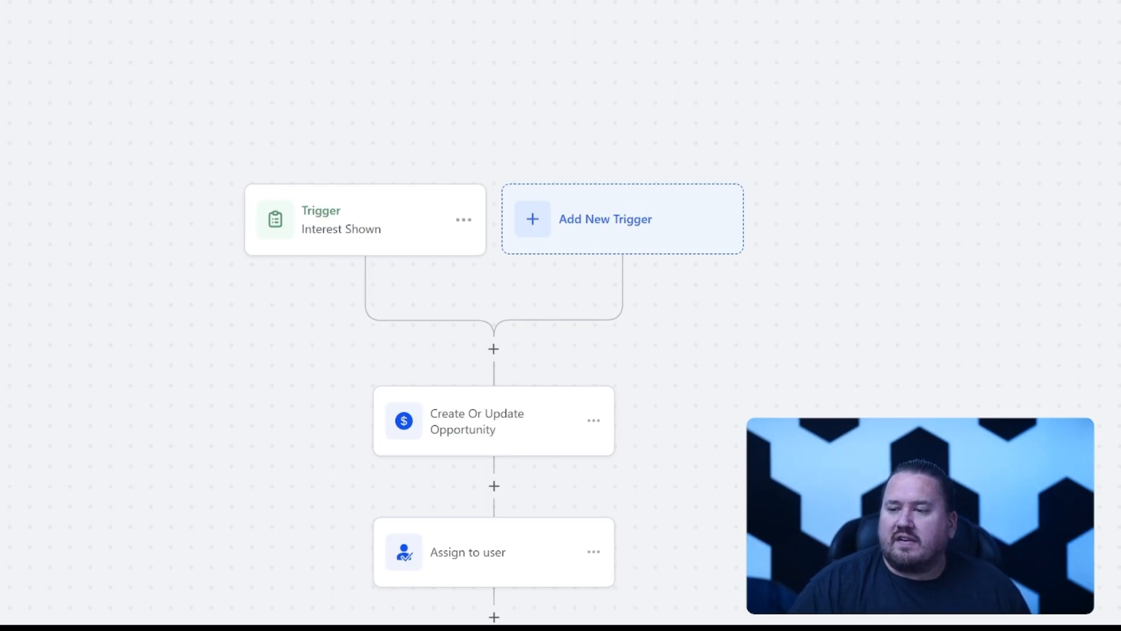
# Open the Form Landed Initial SMS action and trim the end of its message after the note about the deposit and cash discount.
pyautogui.scroll(-3, 494, 316)
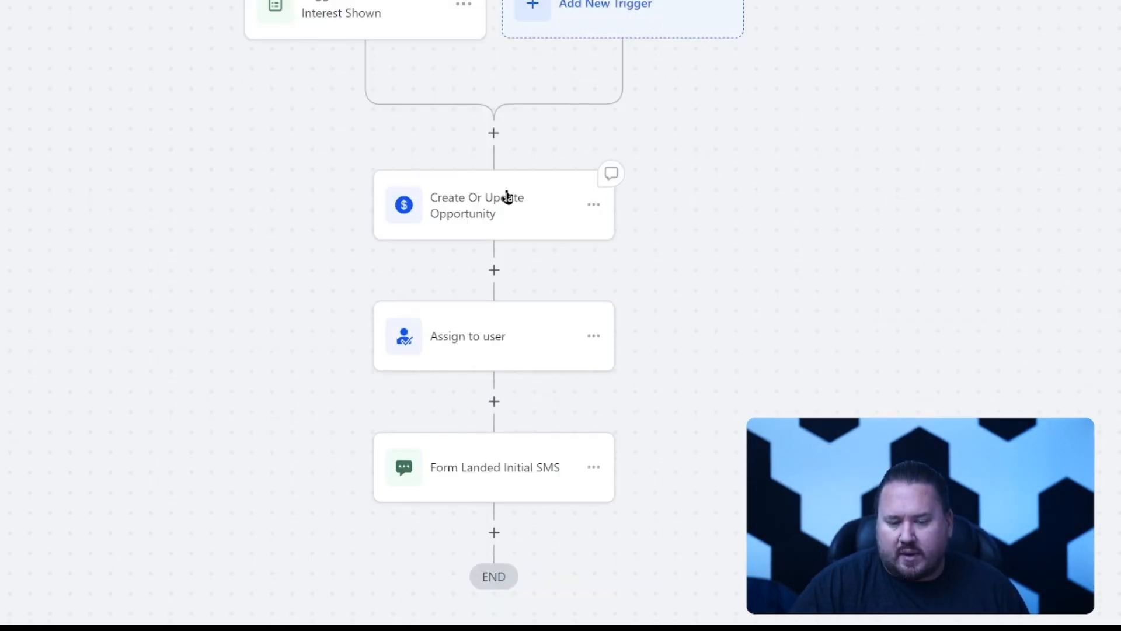
pyautogui.click(503, 466)
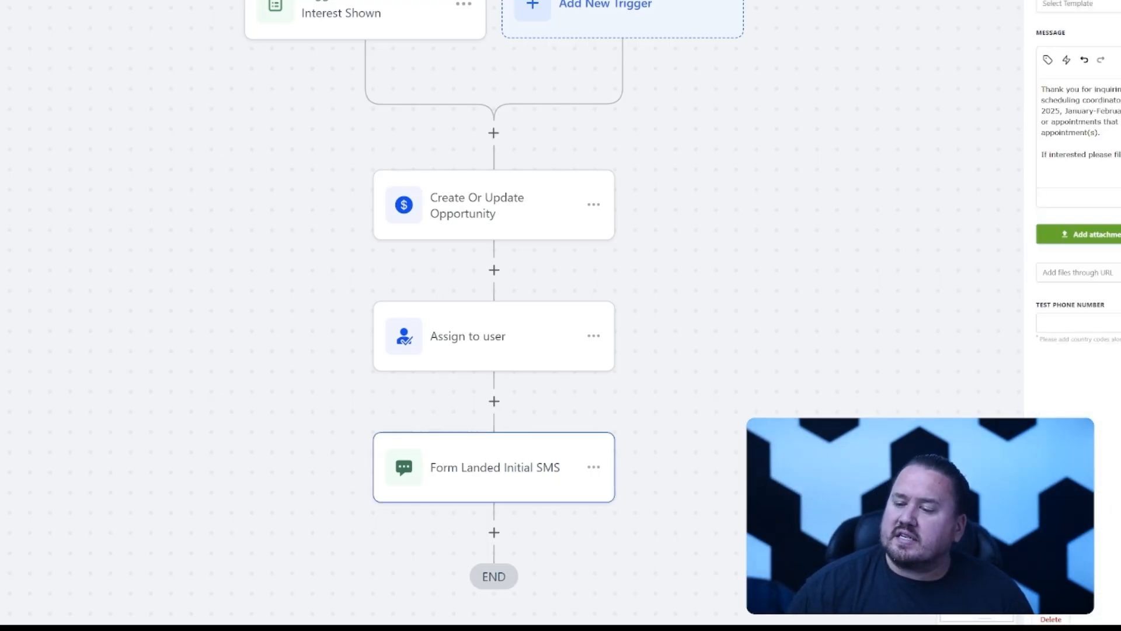
pyautogui.scroll(-3, 1081, 123)
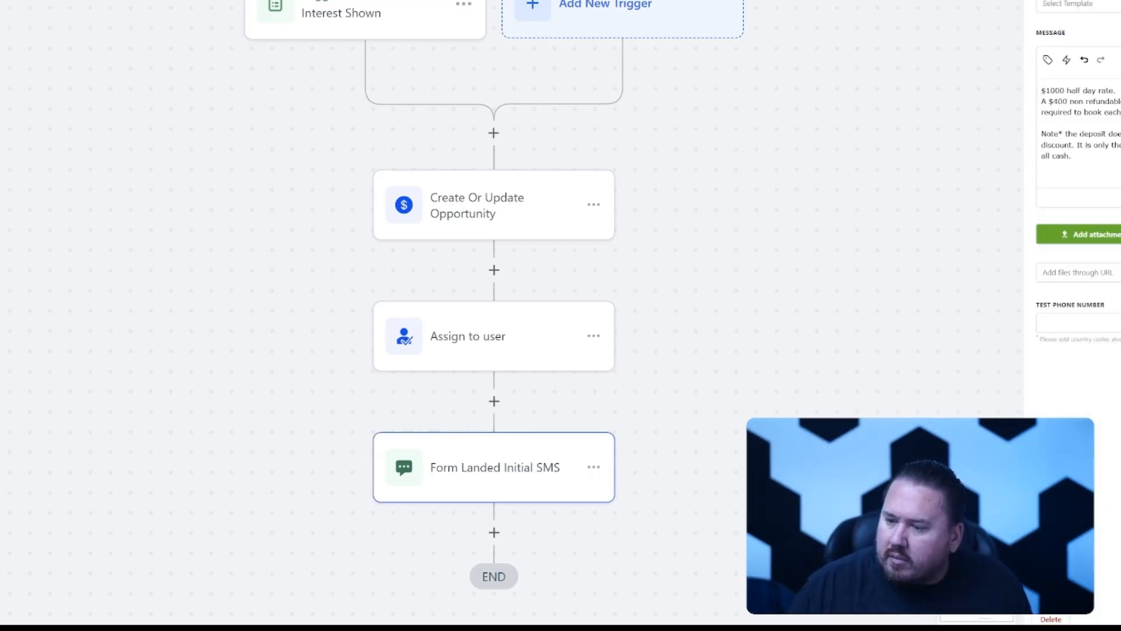
pyautogui.moveTo(1075, 155)
pyautogui.mouseDown()
pyautogui.moveTo(1074, 133)
pyautogui.moveTo(1006, 82)
pyautogui.moveTo(1028, 143)
pyautogui.moveTo(1014, 123)
pyautogui.moveTo(1049, 86)
pyautogui.moveTo(1075, 146)
pyautogui.mouseUp()
pyautogui.press('BackSpace')
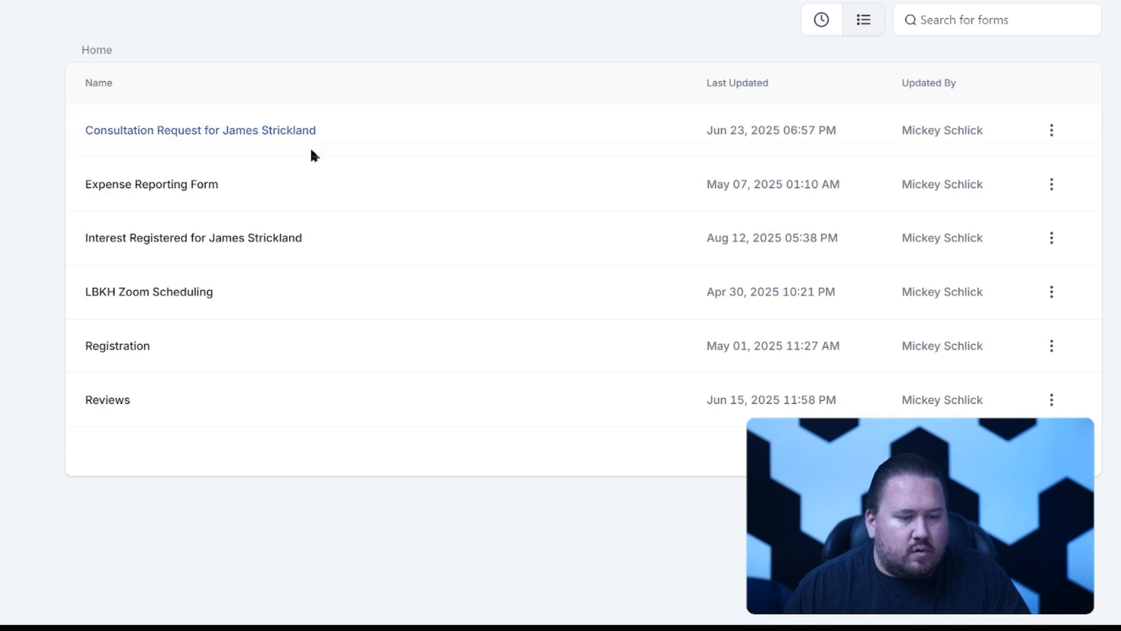
# Open the interest-registration form's Share options, then return to the workflows and skip the feedback survey.
pyautogui.click(234, 239)
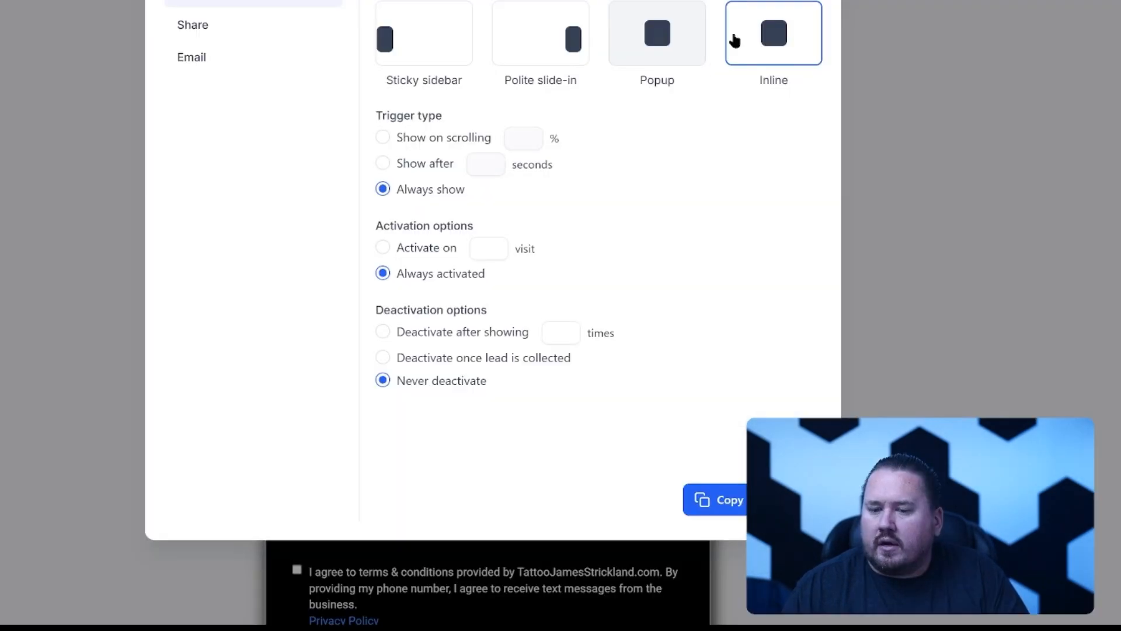
pyautogui.click(203, 25)
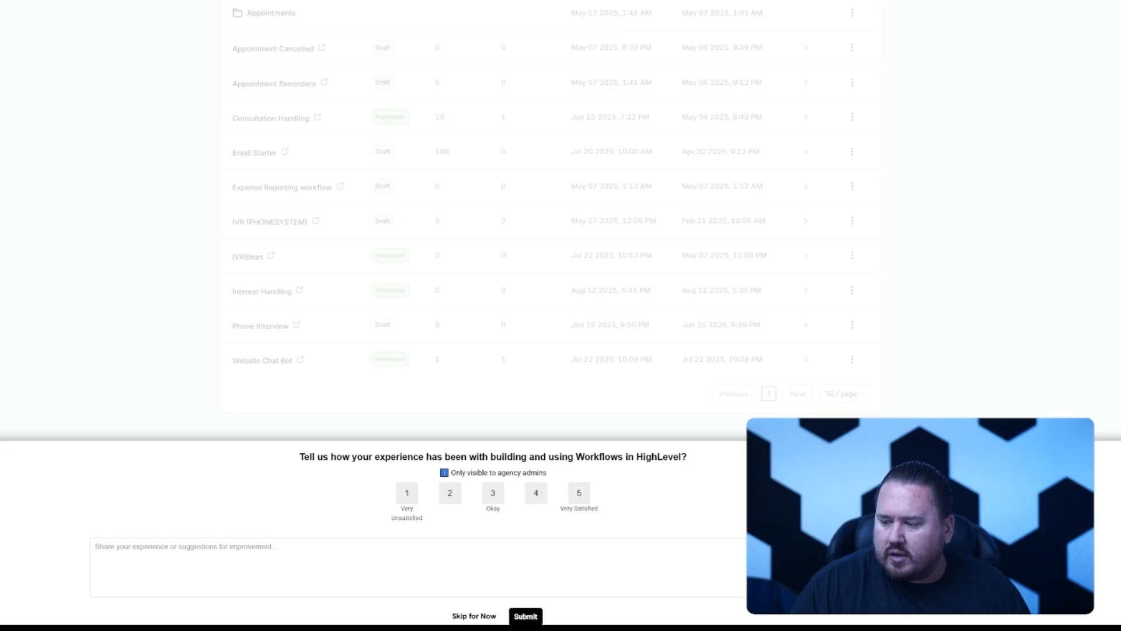
pyautogui.click(474, 616)
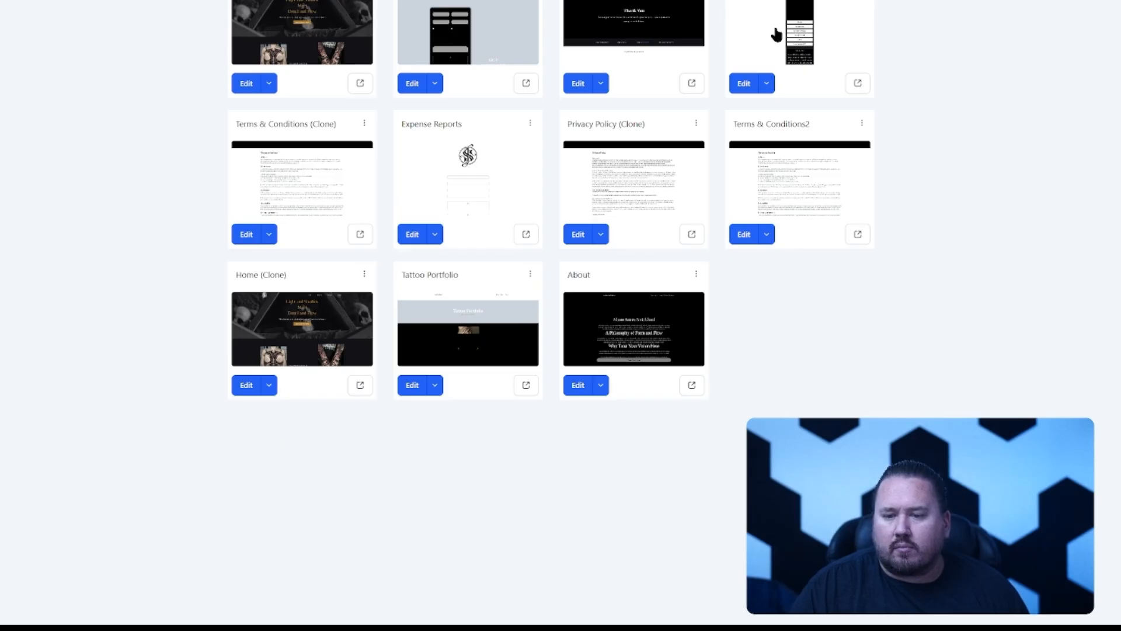
# Open the links page's Consultations popup and set the background behind the logo and form to black.
pyautogui.click(776, 35)
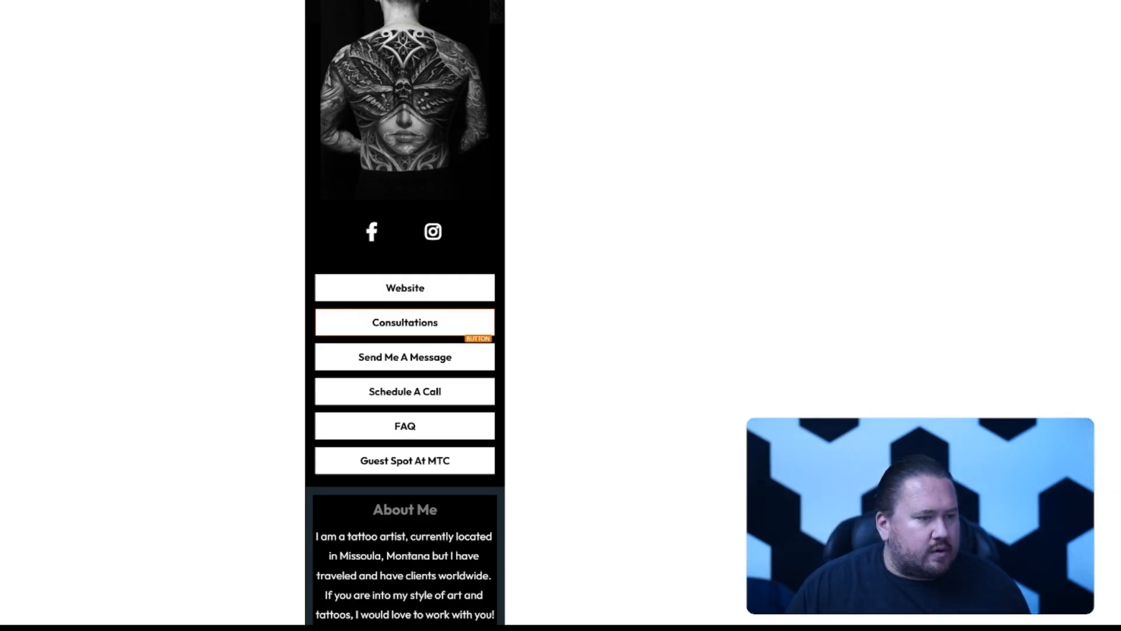
pyautogui.click(378, 322)
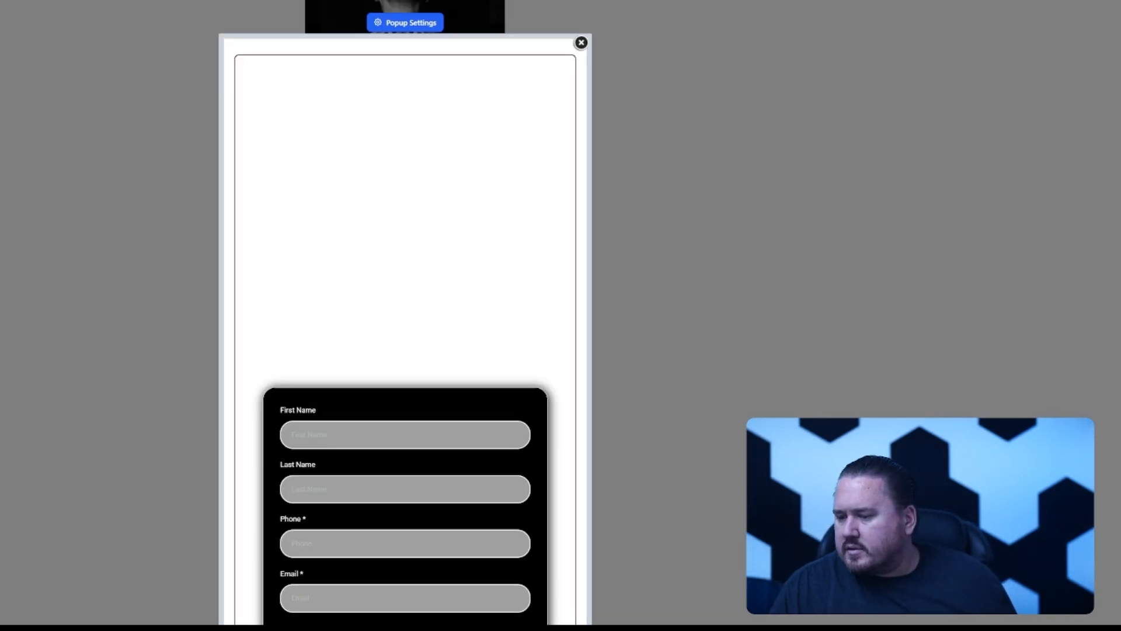
pyautogui.click(1118, 208)
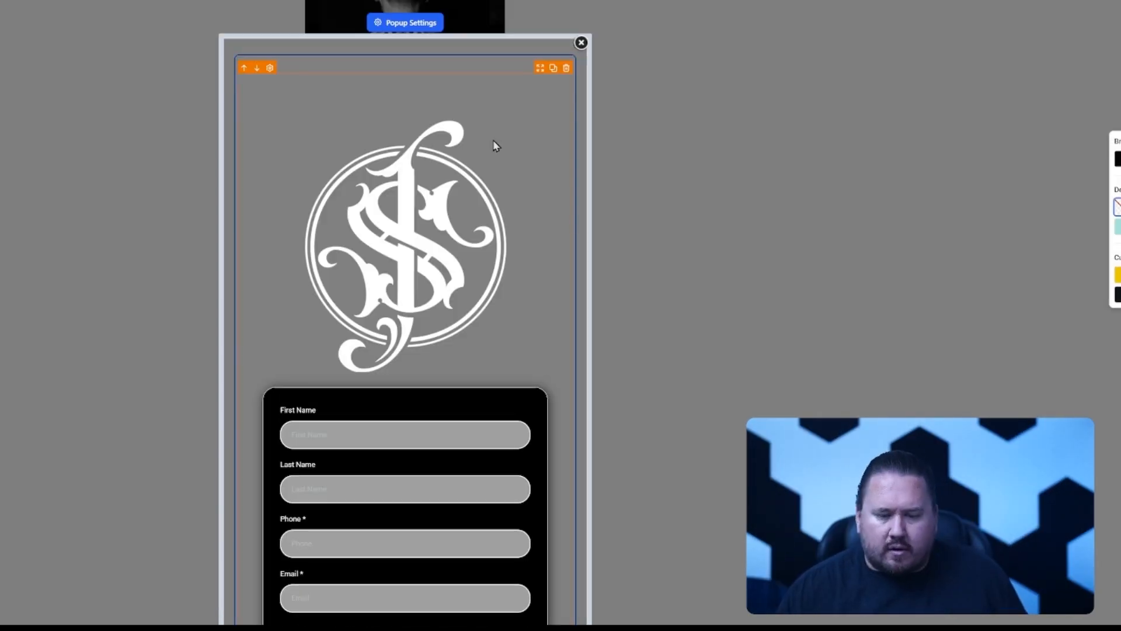
pyautogui.click(1118, 159)
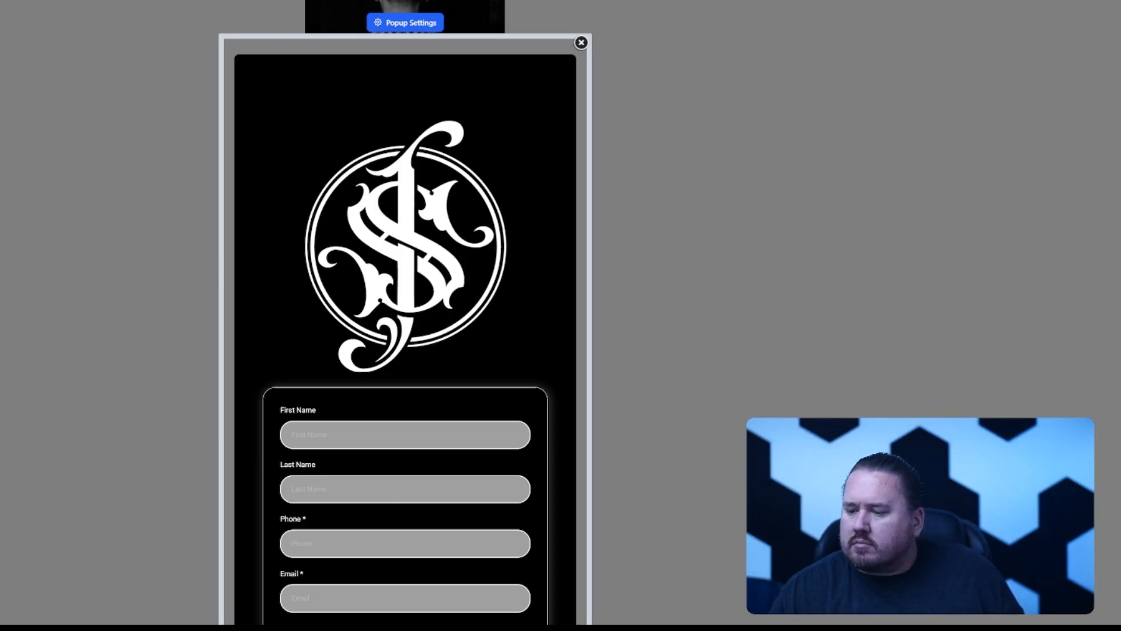
# Apply the black custom color to the popup's outer background and to the neighbouring color setting.
pyautogui.click(1118, 286)
pyautogui.click(1118, 460)
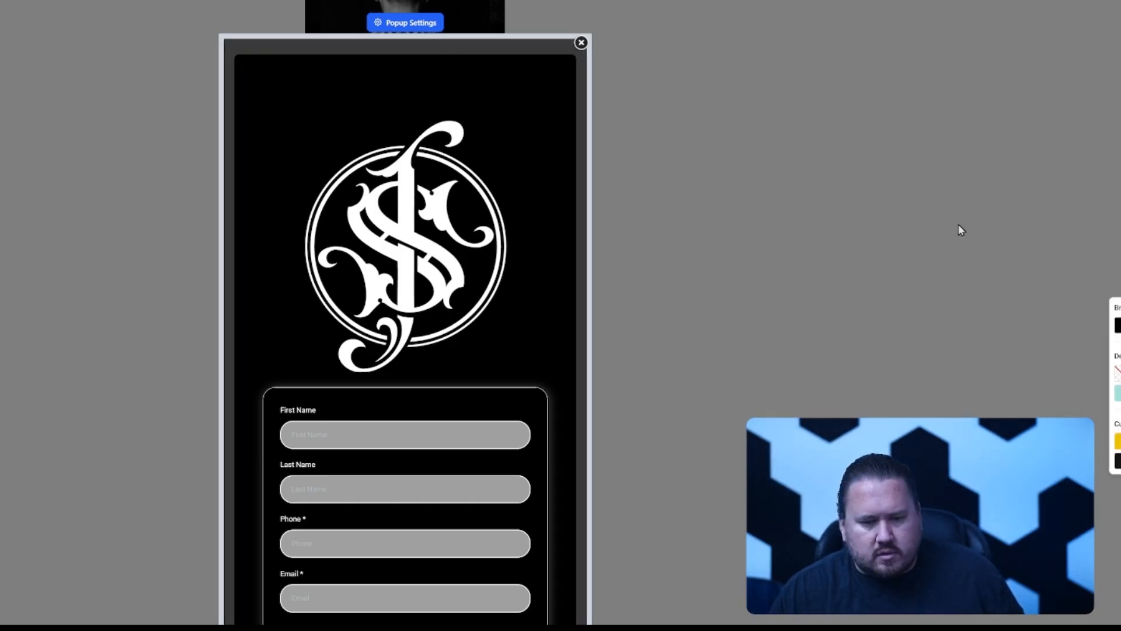
pyautogui.click(671, 25)
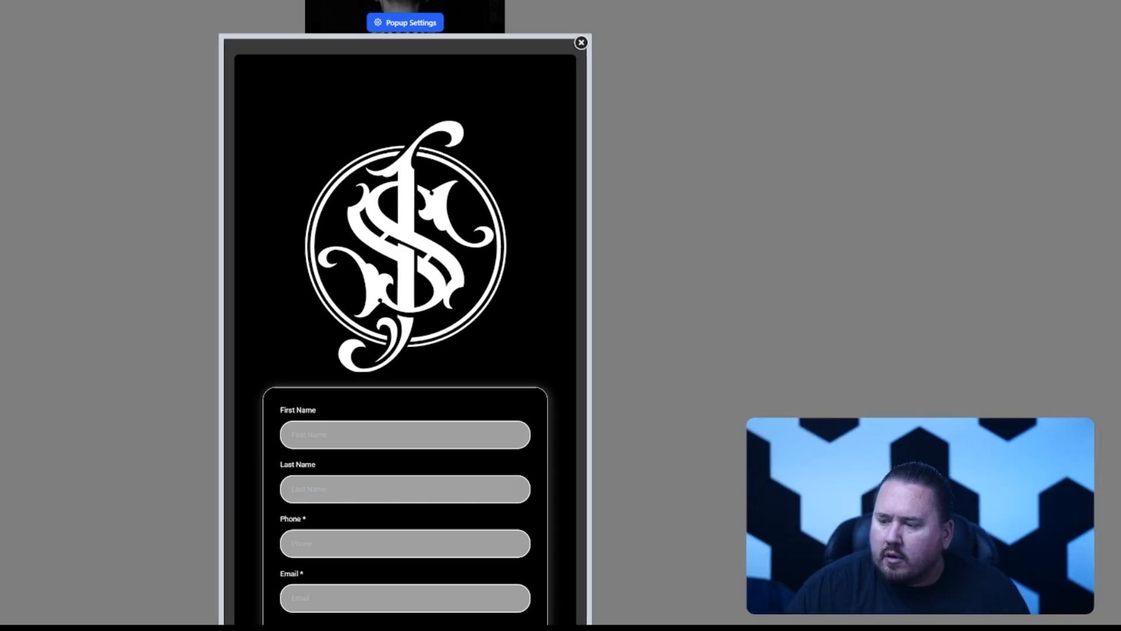
pyautogui.click(1118, 312)
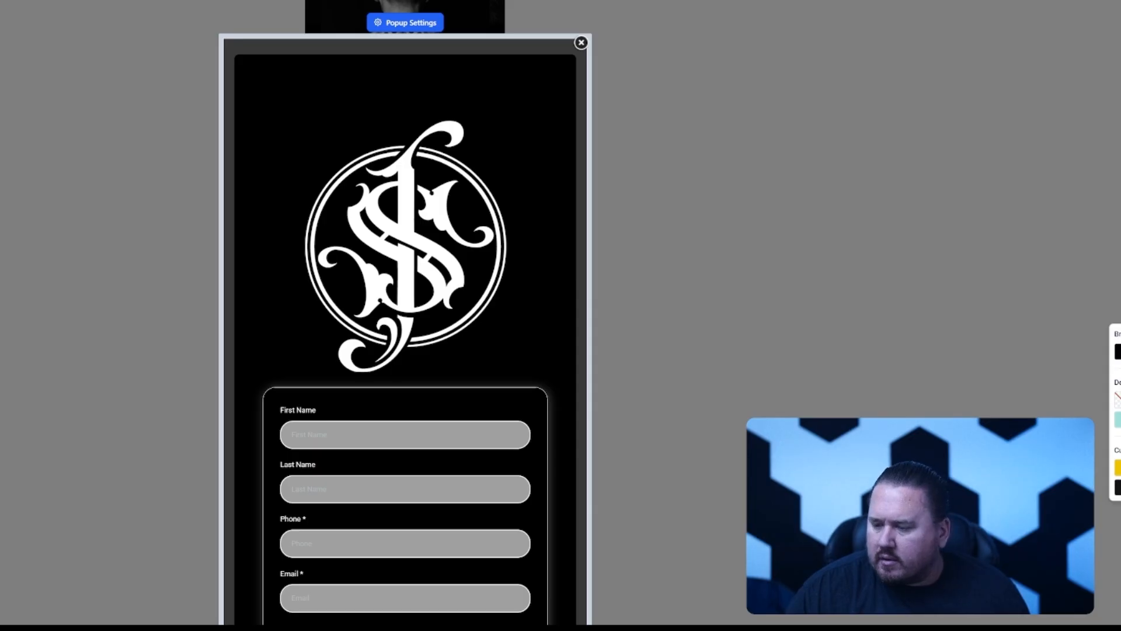
pyautogui.click(1118, 487)
pyautogui.click(1118, 487)
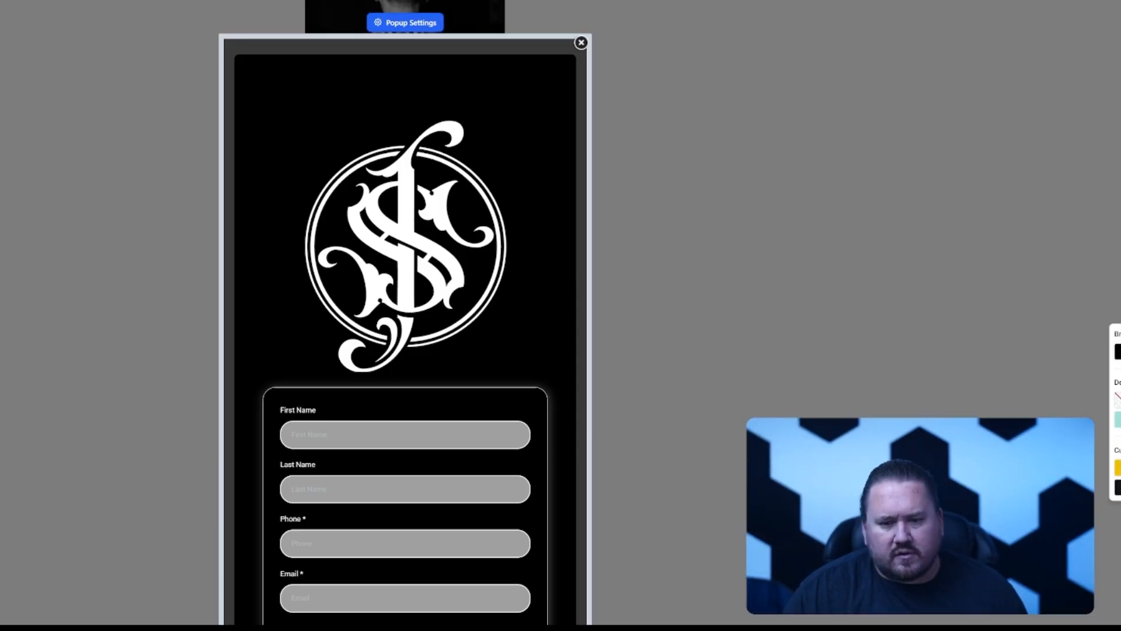
pyautogui.click(751, 160)
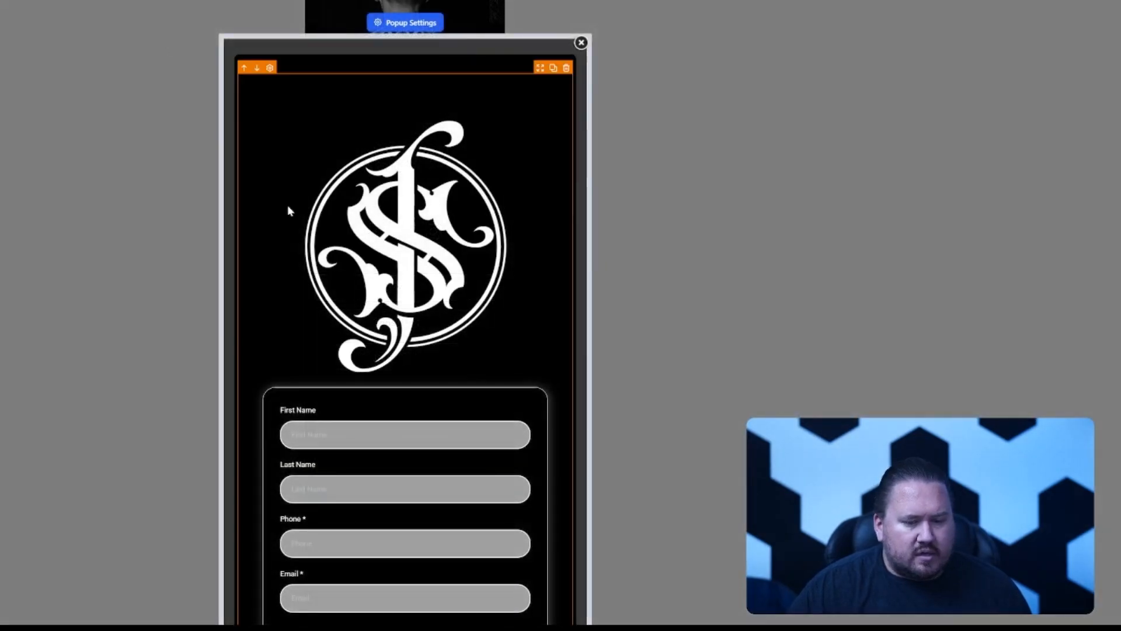
# Review the popup form from top to bottom and check the site pages that contain forms.
pyautogui.scroll(-7, 430, 280)
pyautogui.scroll(7, 432, 278)
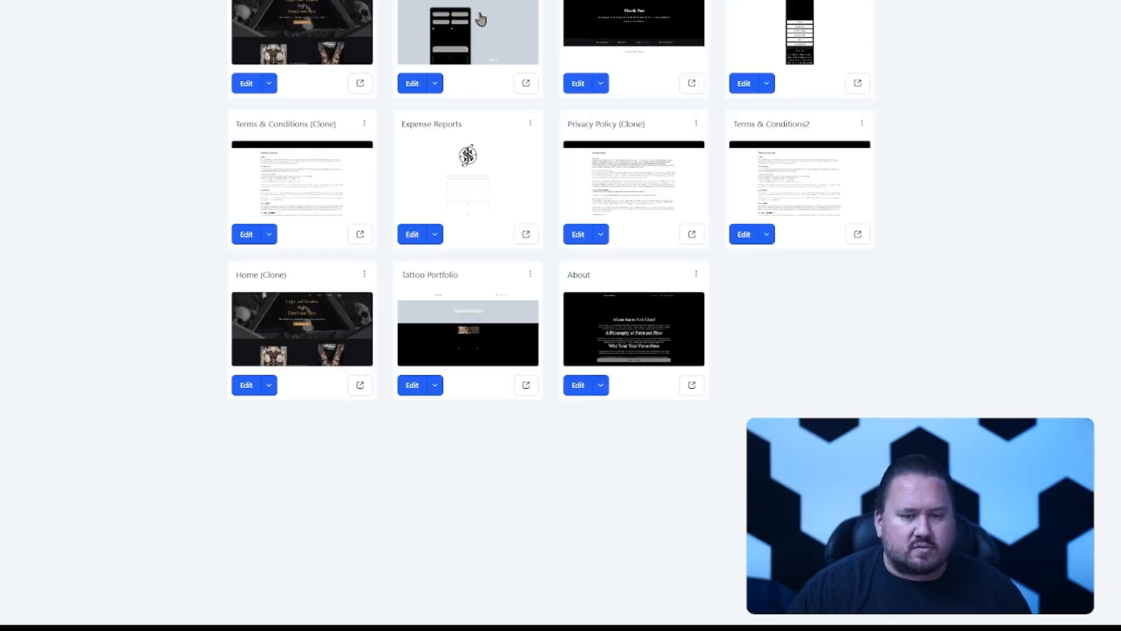
pyautogui.click(424, 19)
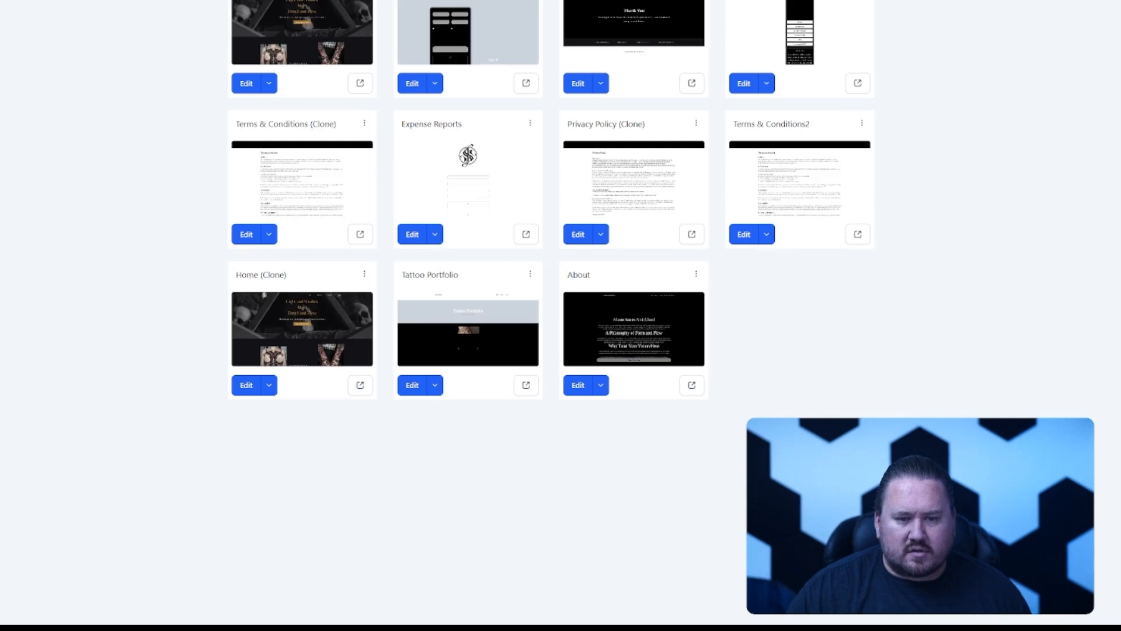
pyautogui.click(800, 33)
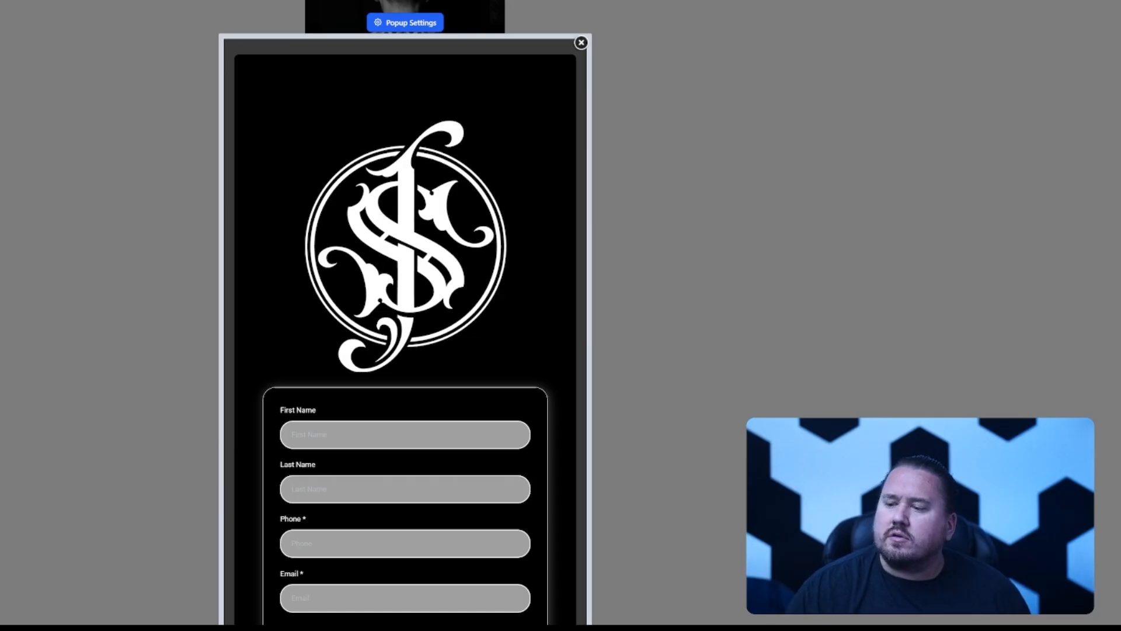
pyautogui.scroll(-3, 367, 447)
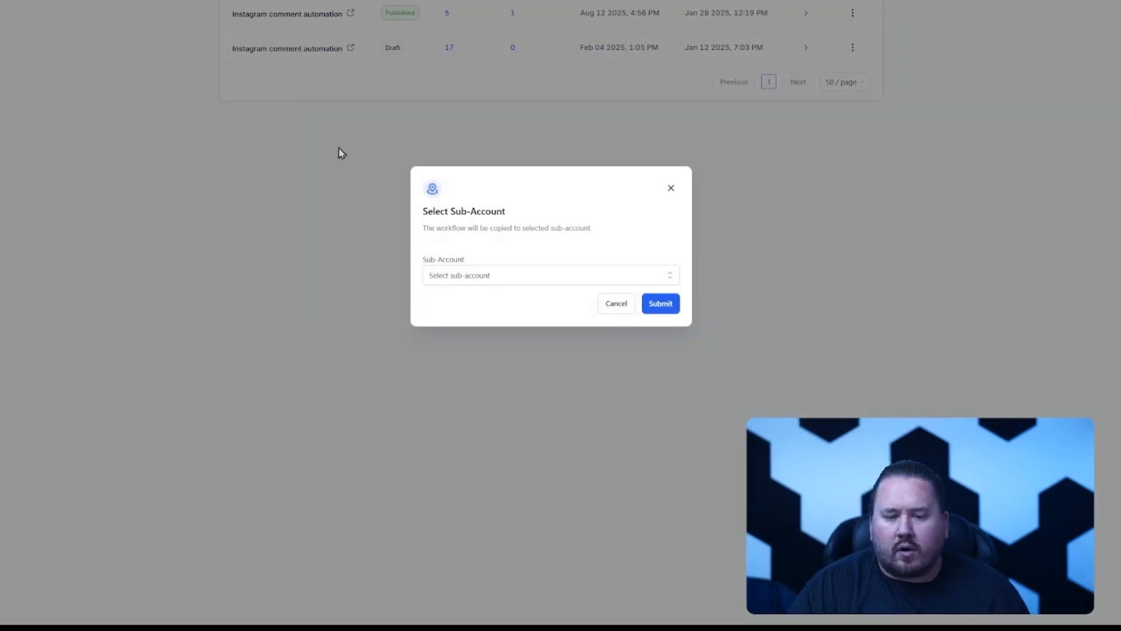
# Copy the Instagram comment automation workflow to the tattoo artist's sub-account and open the copy there.
pyautogui.click(535, 278)
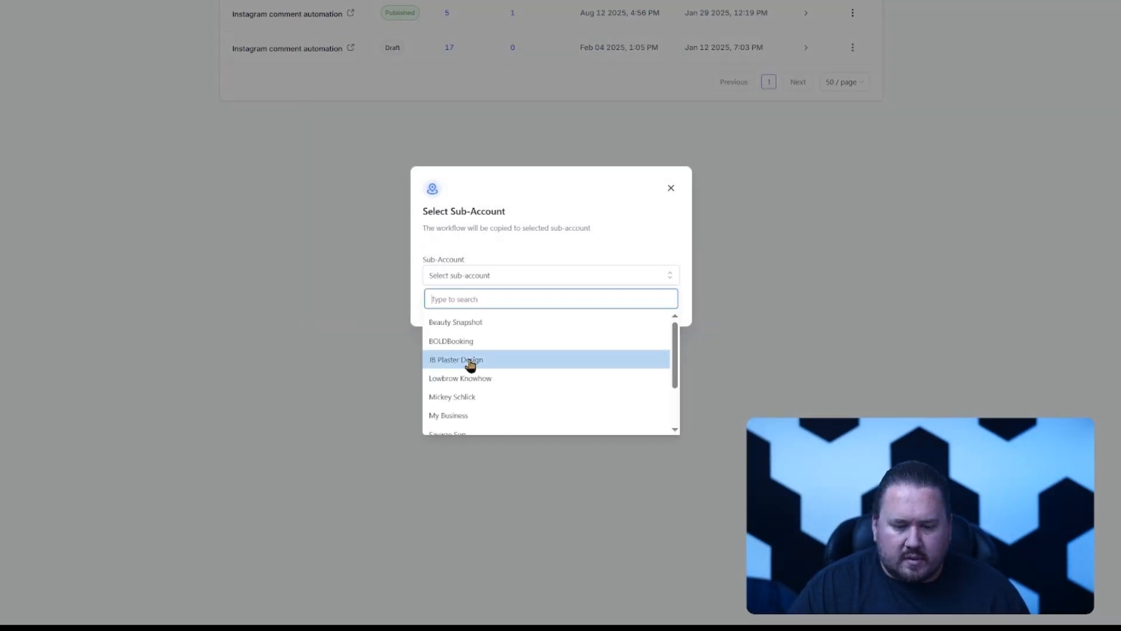
pyautogui.scroll(-2, 479, 377)
pyautogui.click(521, 409)
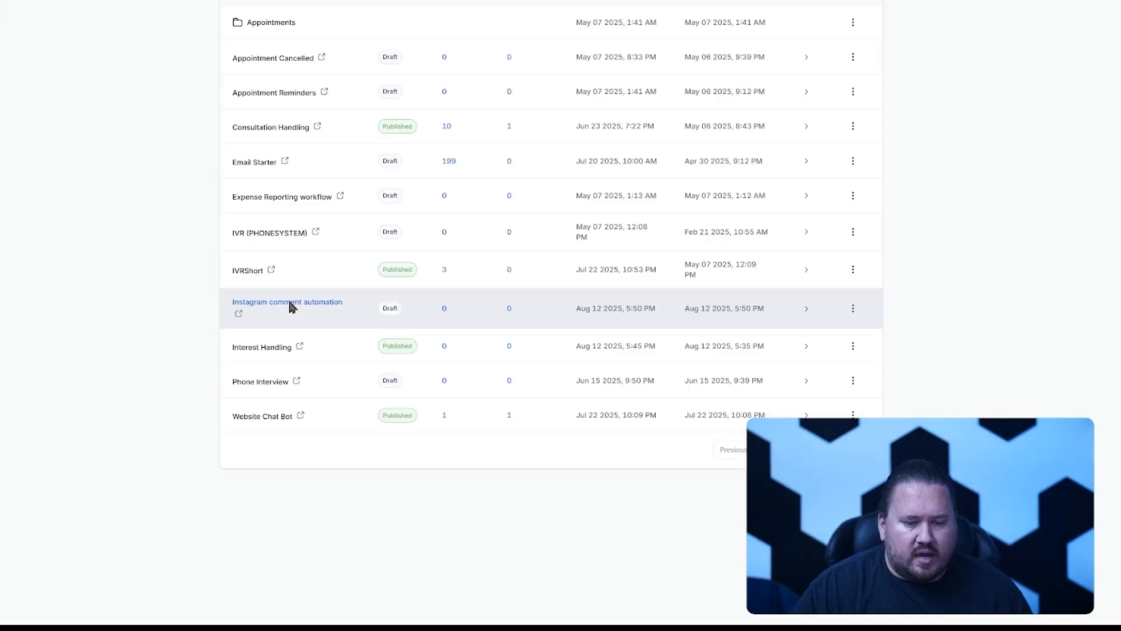
pyautogui.click(289, 299)
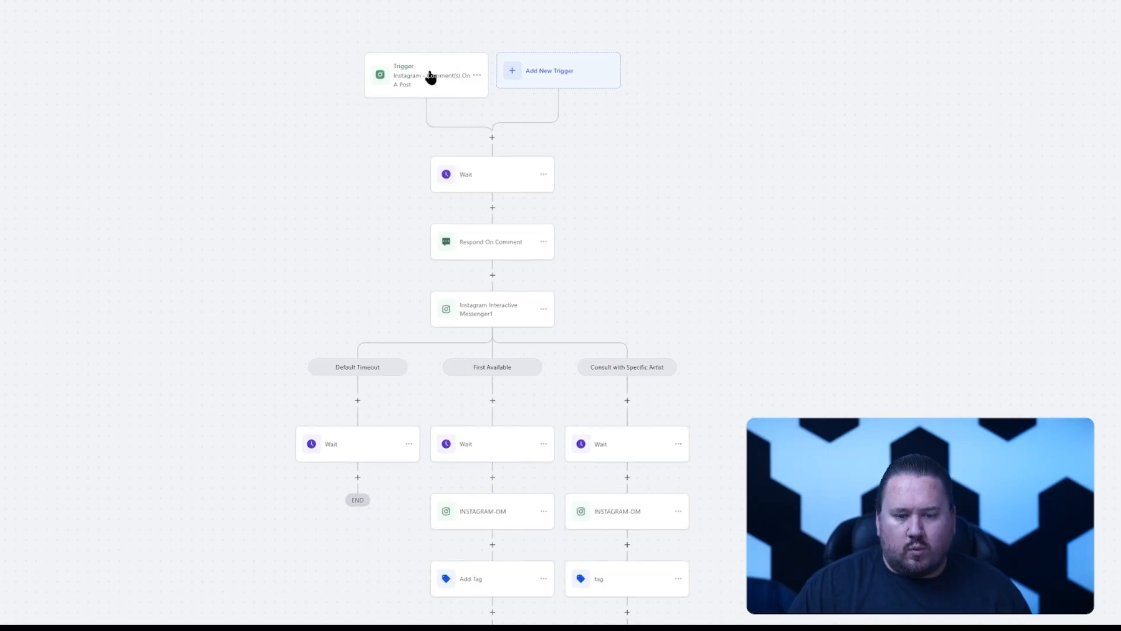
# Examine the Instagram comment trigger's phrase and page filters, then open the Wait action below it.
pyautogui.click(432, 78)
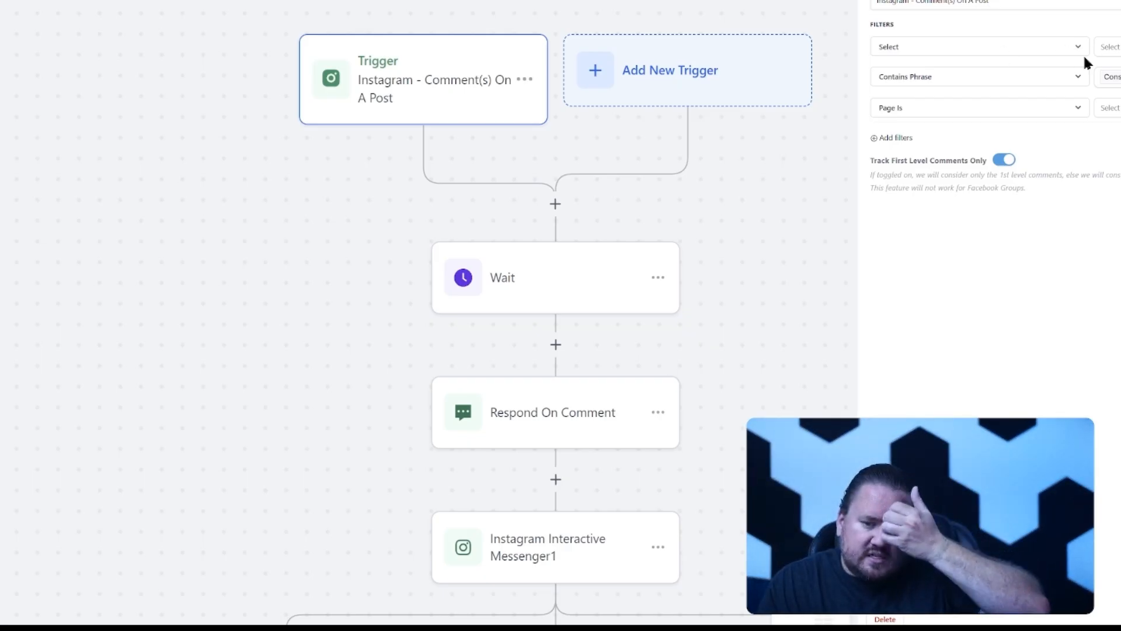
pyautogui.click(1101, 82)
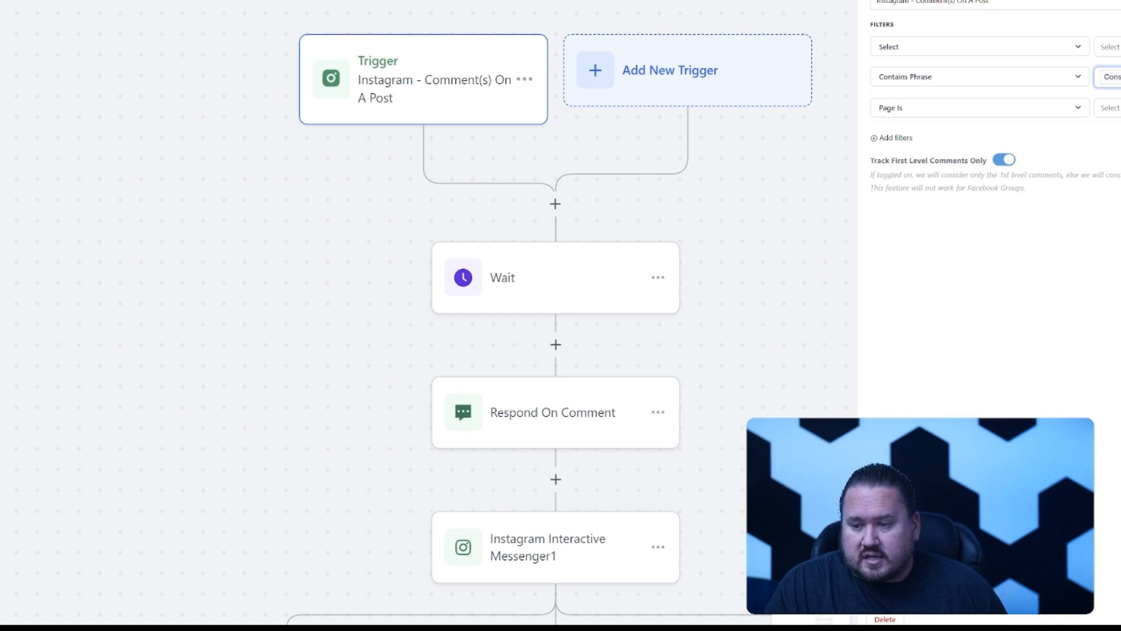
pyautogui.click(1032, 26)
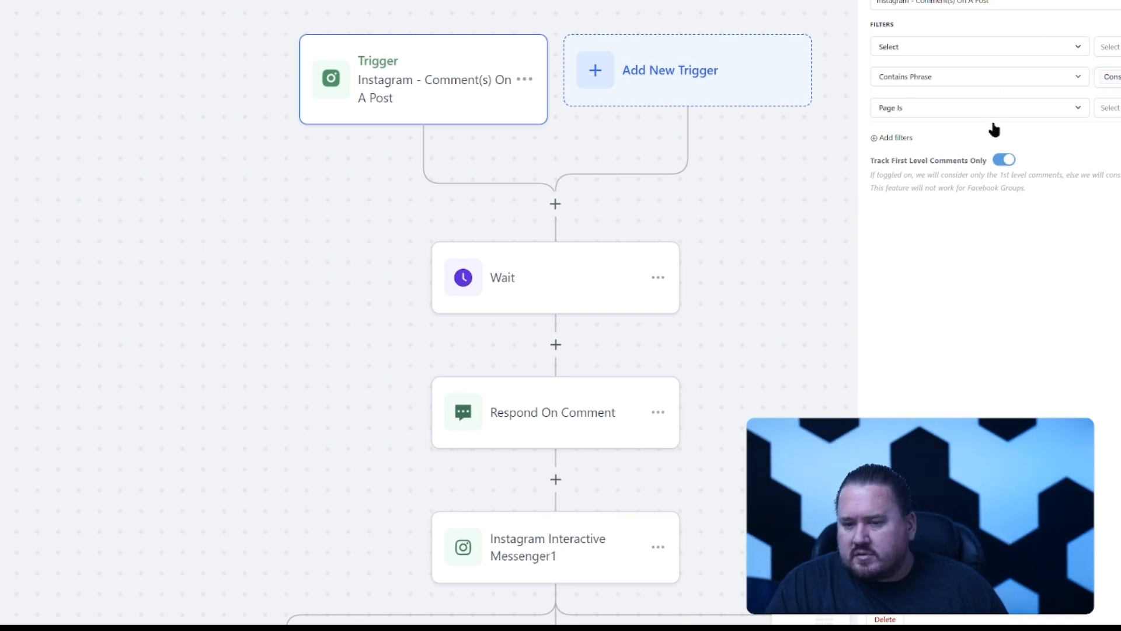
pyautogui.click(699, 183)
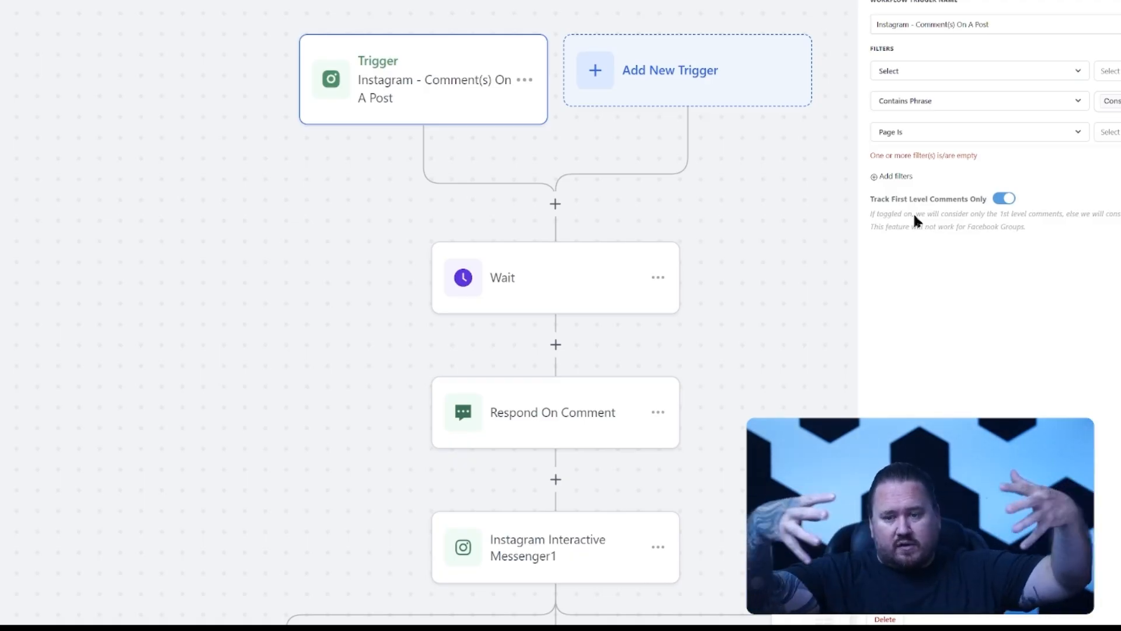
pyautogui.click(1118, 3)
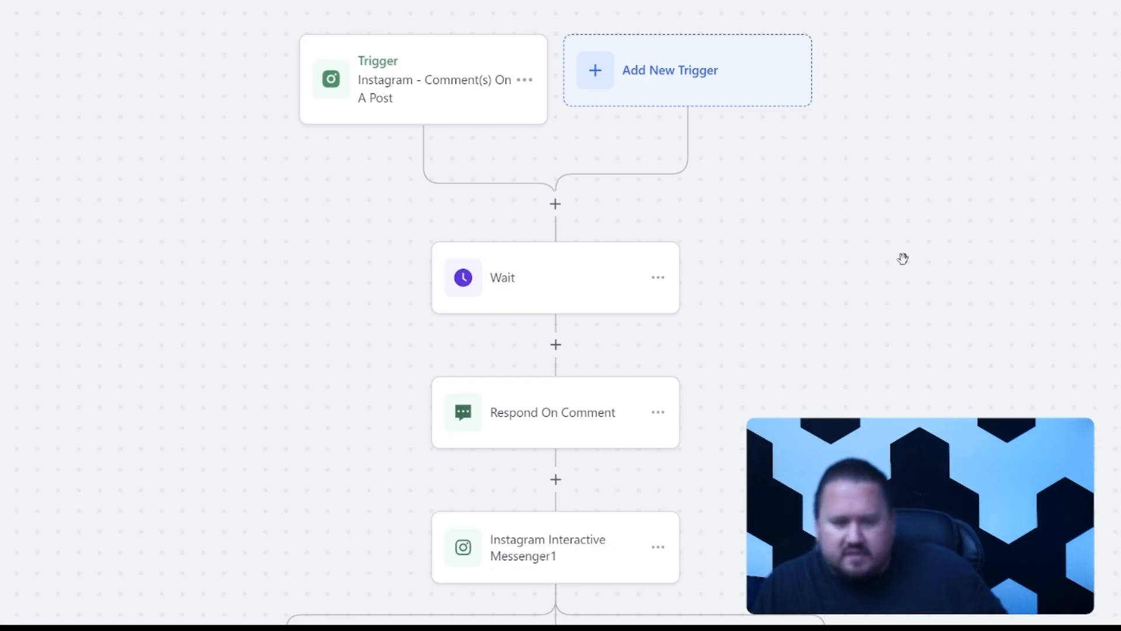
pyautogui.click(583, 303)
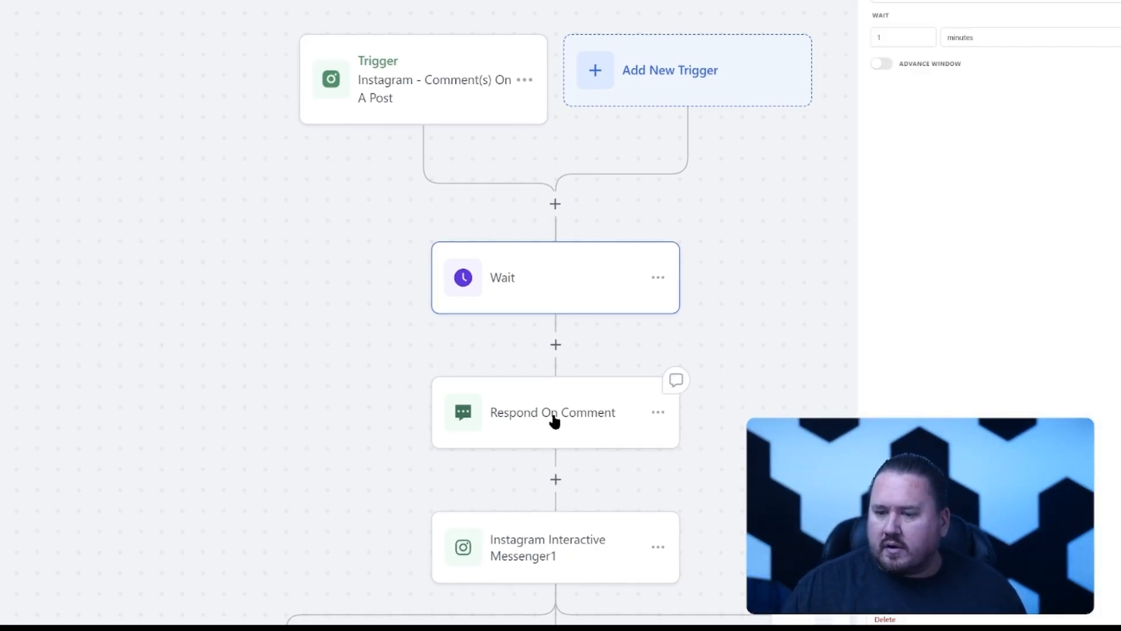
# Examine the Respond On Comment action's replies, then the Instagram Interactive Messenger's comment-reply DM and its buttons.
pyautogui.click(579, 428)
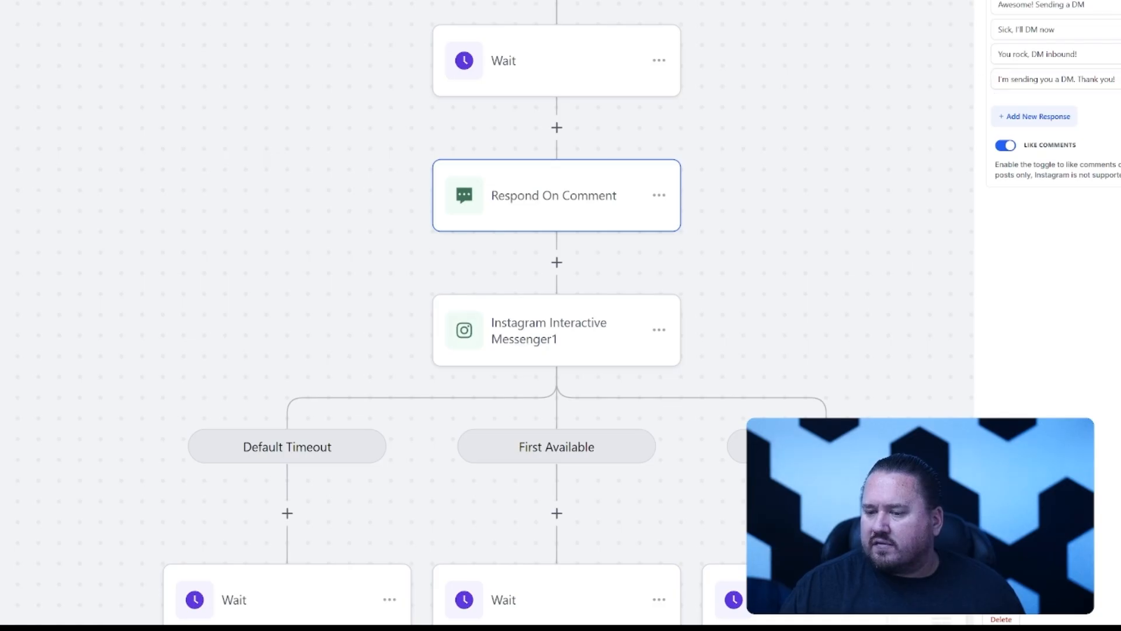
pyautogui.moveTo(1049, 6); pyautogui.dragTo(1117, 5)
pyautogui.write('t to')
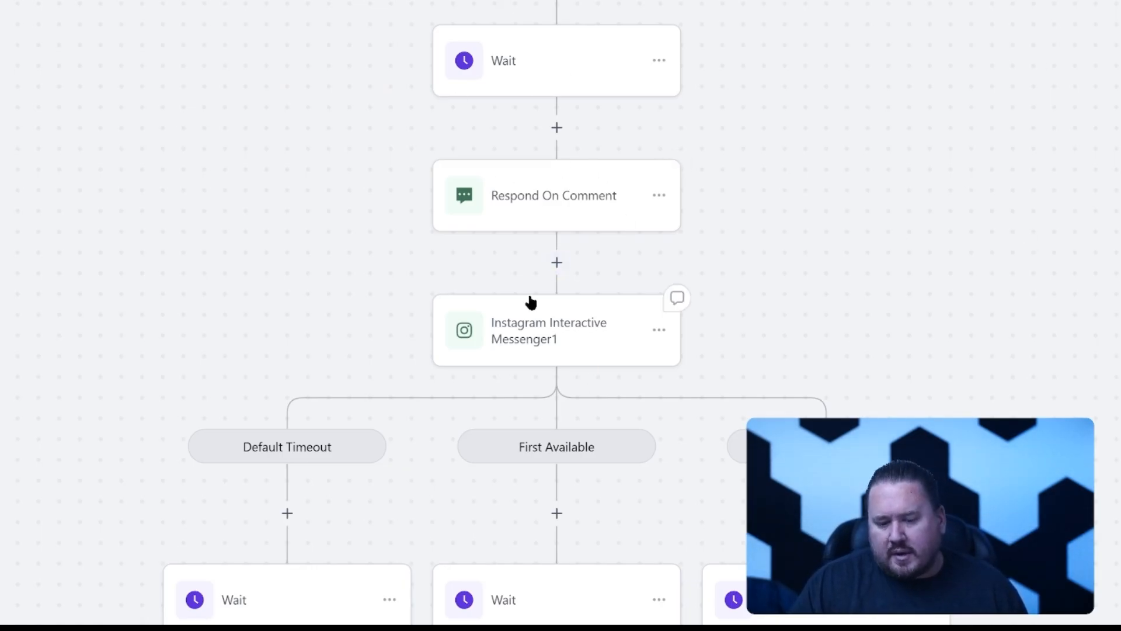
pyautogui.click(577, 331)
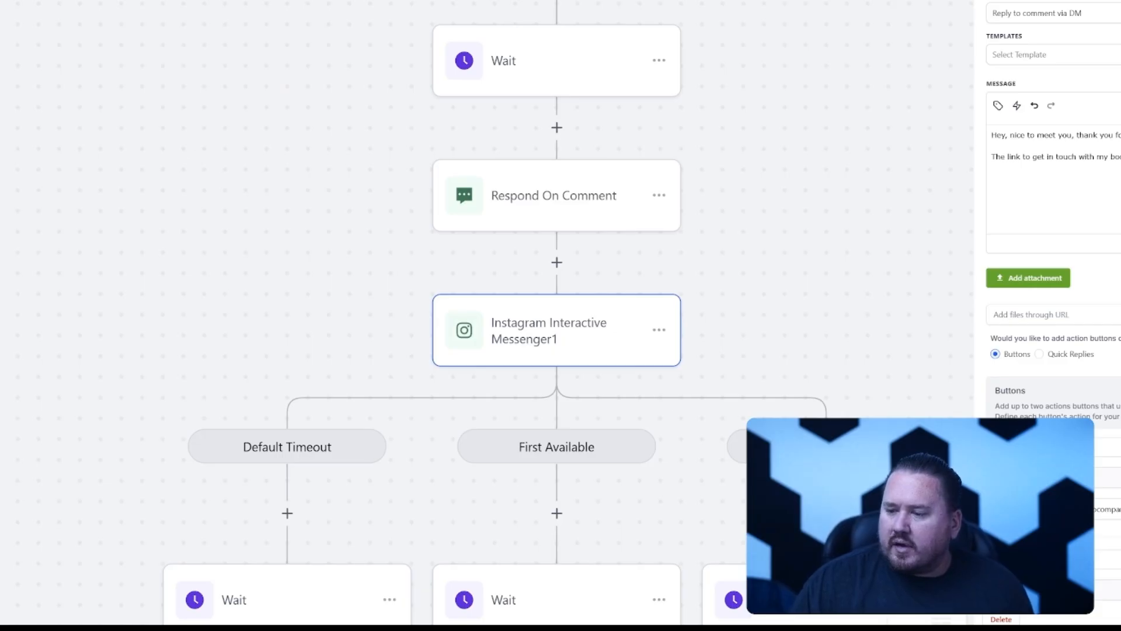
pyautogui.hotkey('ctrl', 'v')
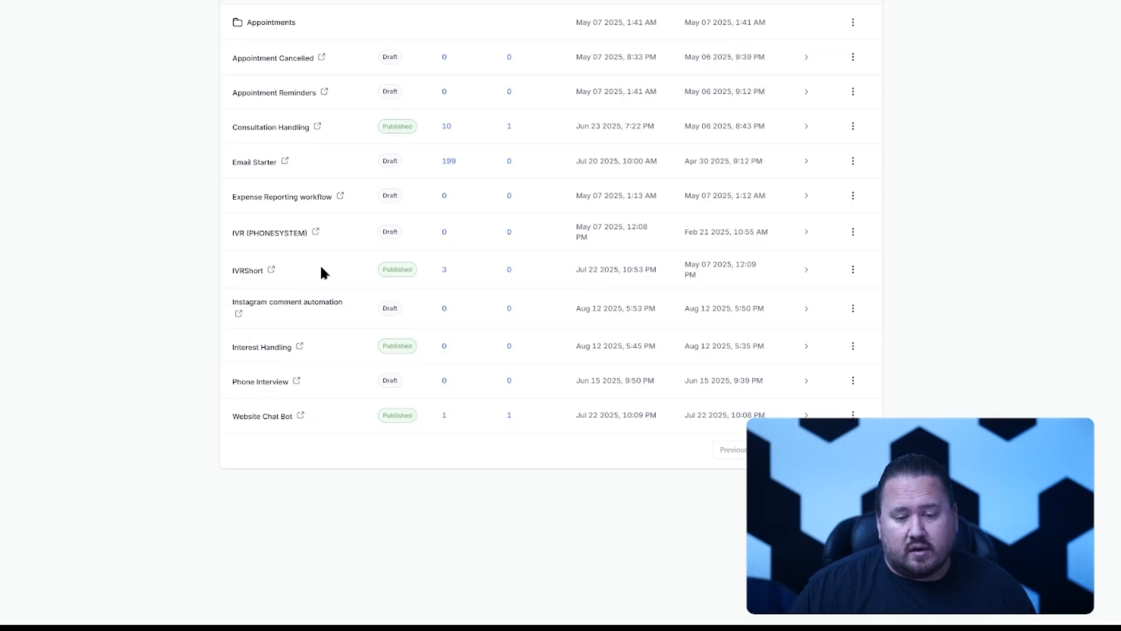
# Reopen the Instagram comment automation workflow and check the name in the messenger's greeting and the First Available branch's Instagram DM.
pyautogui.click(278, 303)
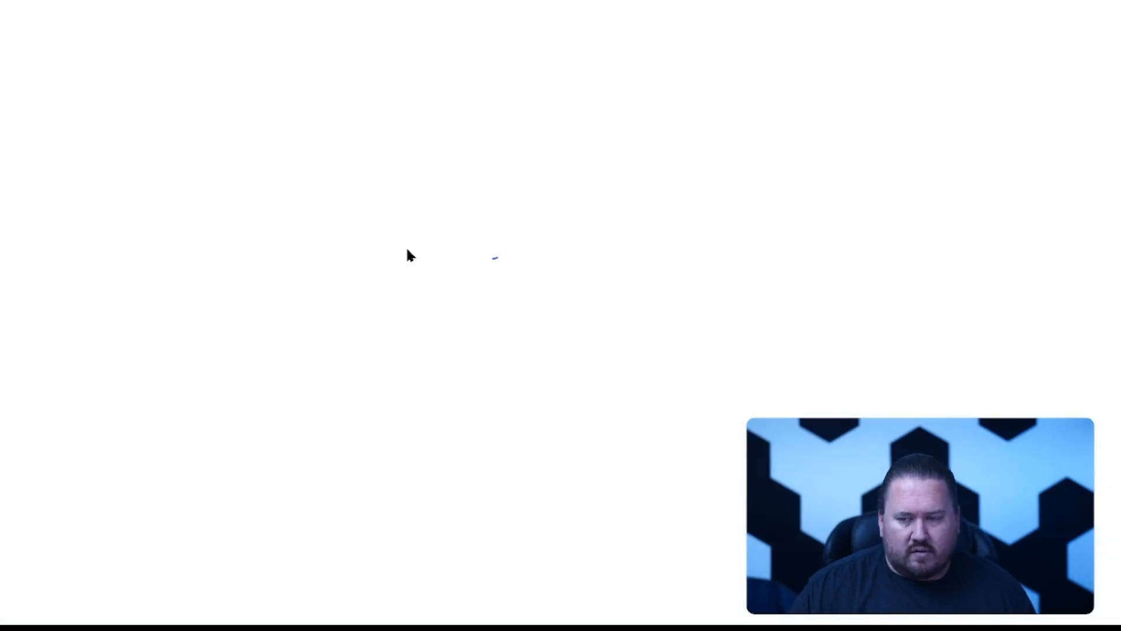
pyautogui.scroll(-3, 383, 225)
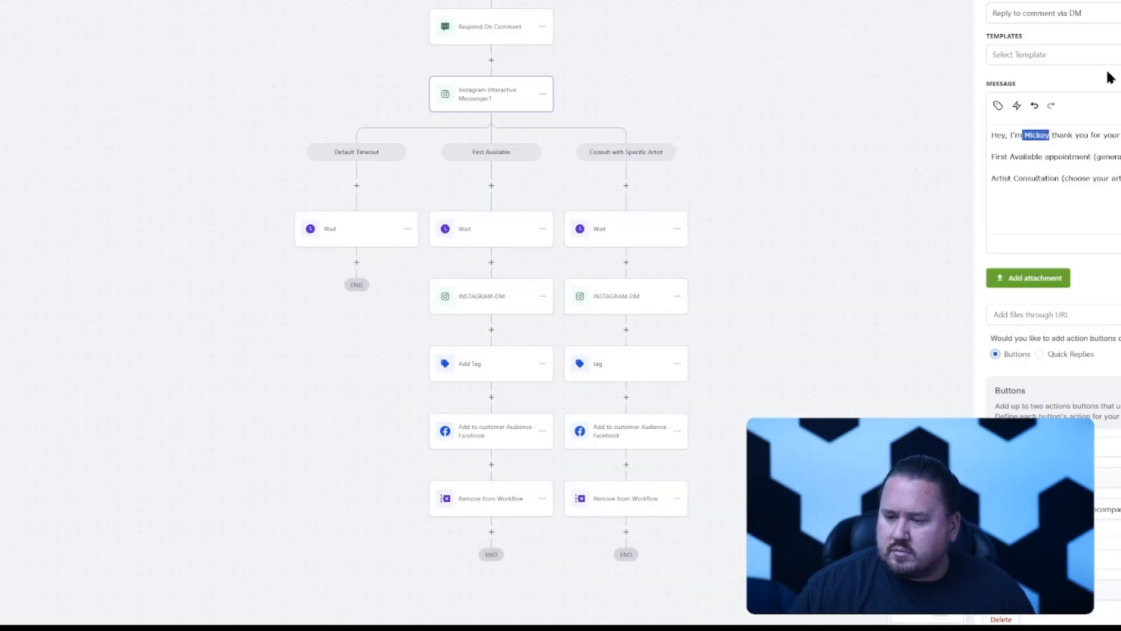
pyautogui.moveTo(1075, 135); pyautogui.dragTo(1013, 136)
pyautogui.click(1014, 136)
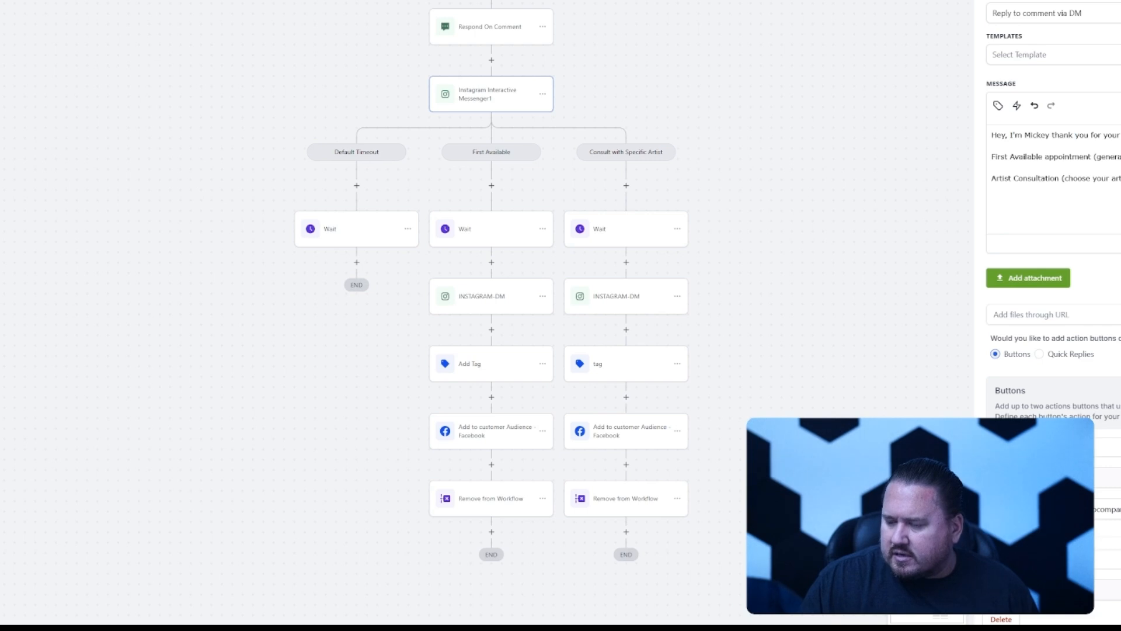
pyautogui.click(933, 219)
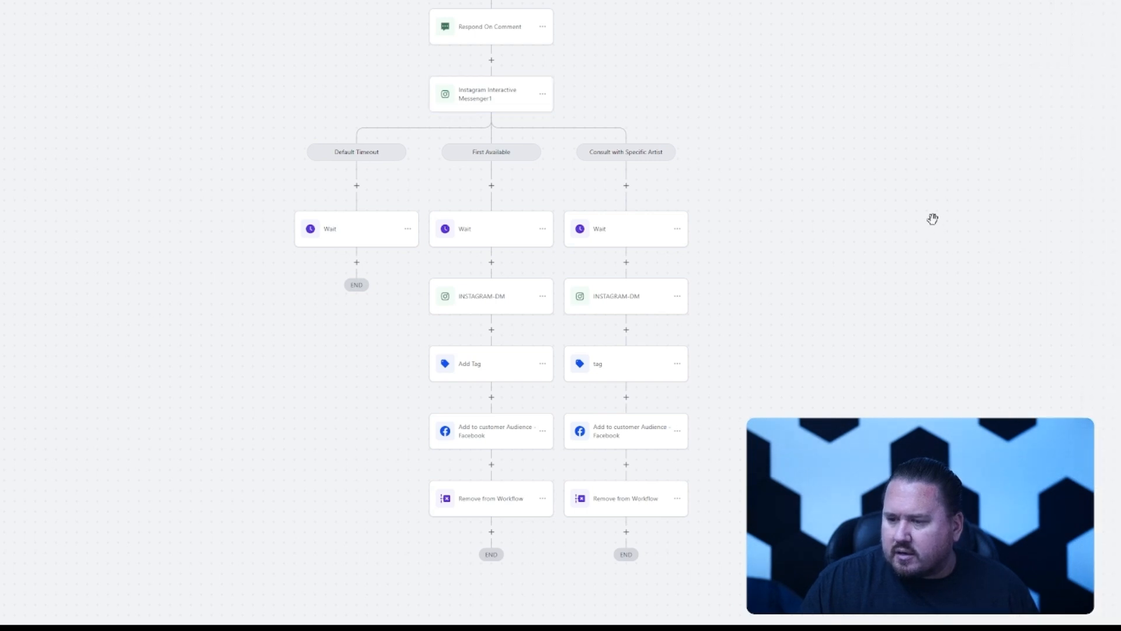
pyautogui.click(503, 298)
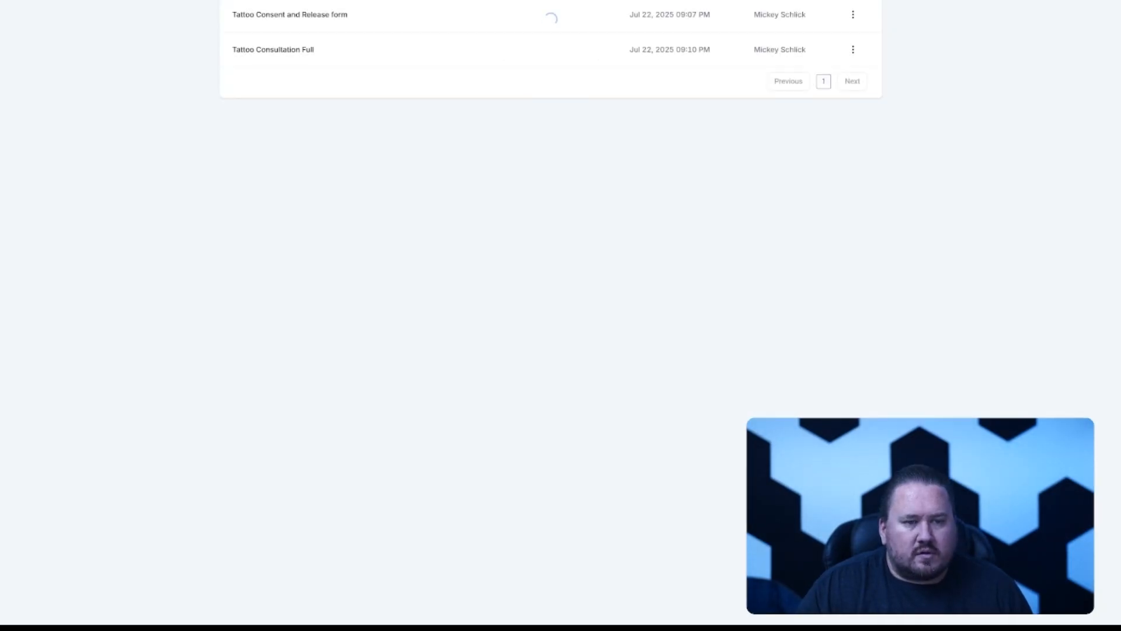
# Open the Tattoo Consultation Full survey and upload the artist's circular logo image to it.
pyautogui.click(269, 52)
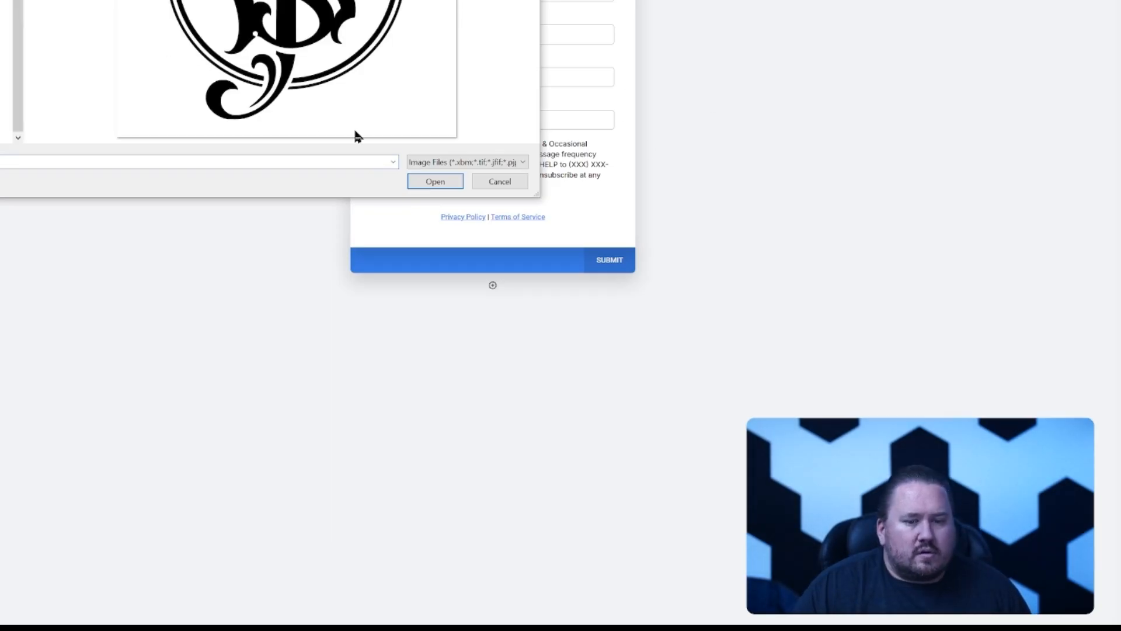
pyautogui.click(439, 183)
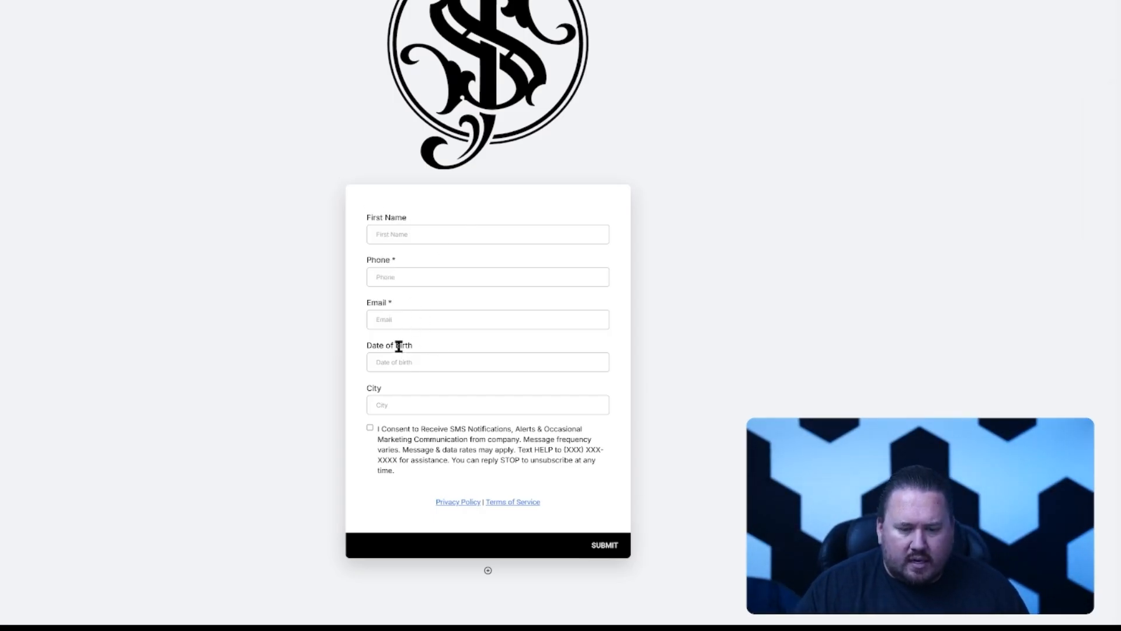
# Remove the City field from the contact-details slide and add a new slide placed before it.
pyautogui.click(415, 388)
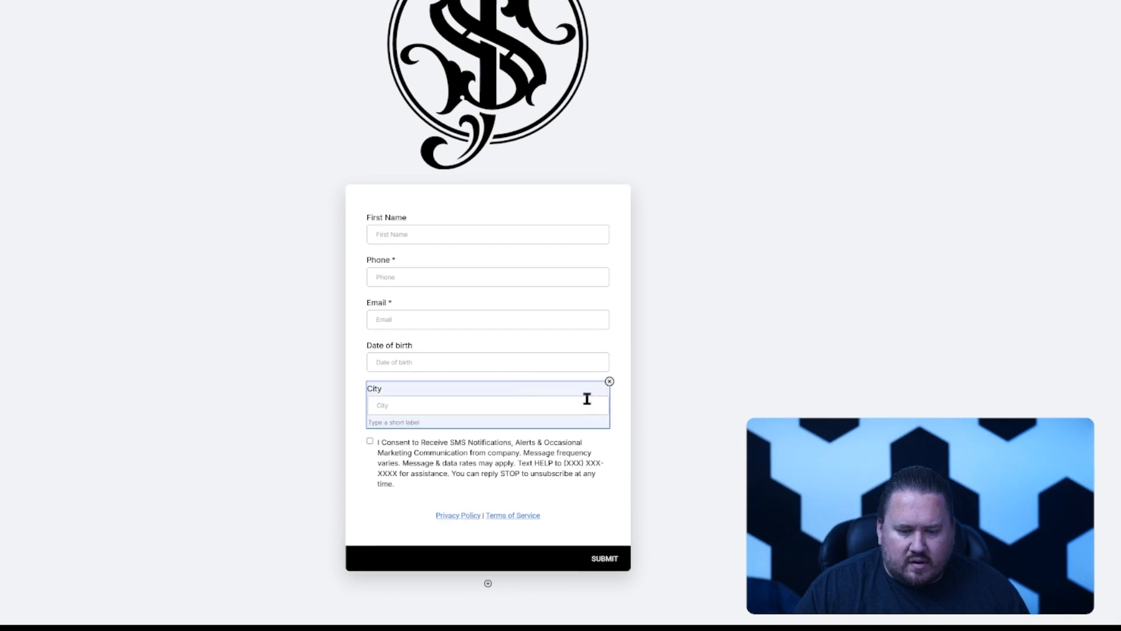
pyautogui.click(609, 383)
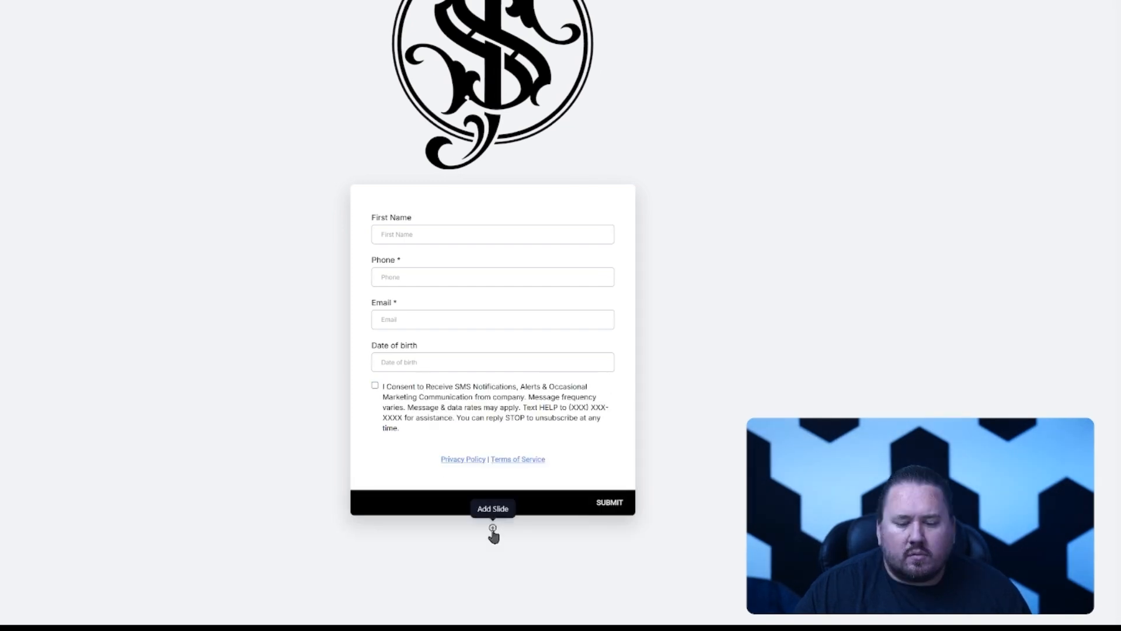
pyautogui.click(493, 527)
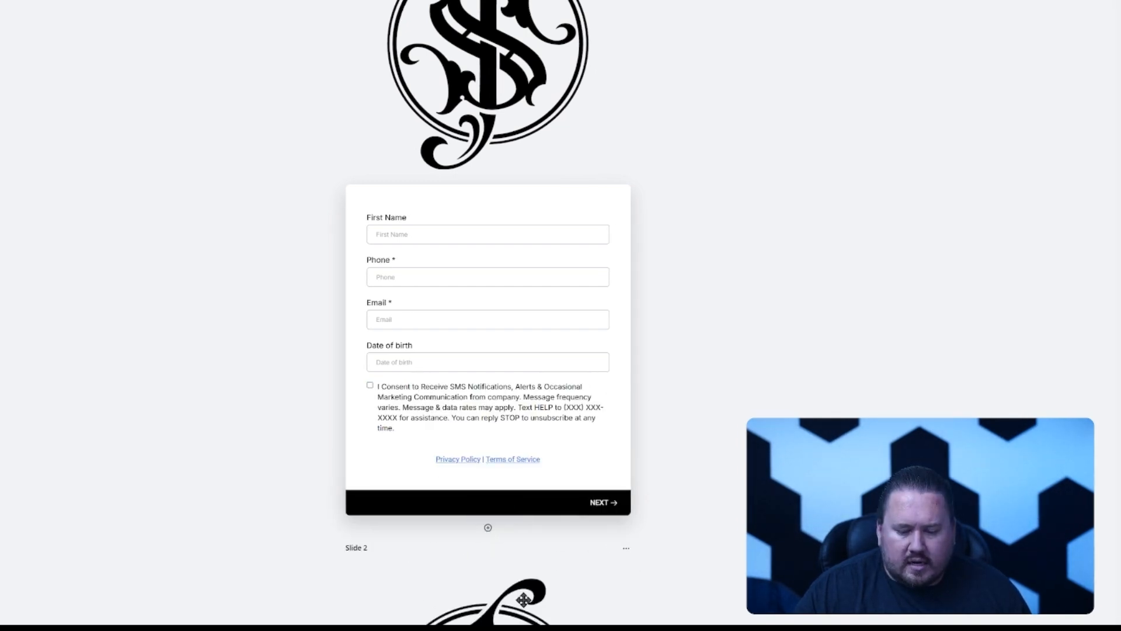
pyautogui.moveTo(524, 599); pyautogui.dragTo(512, 16)
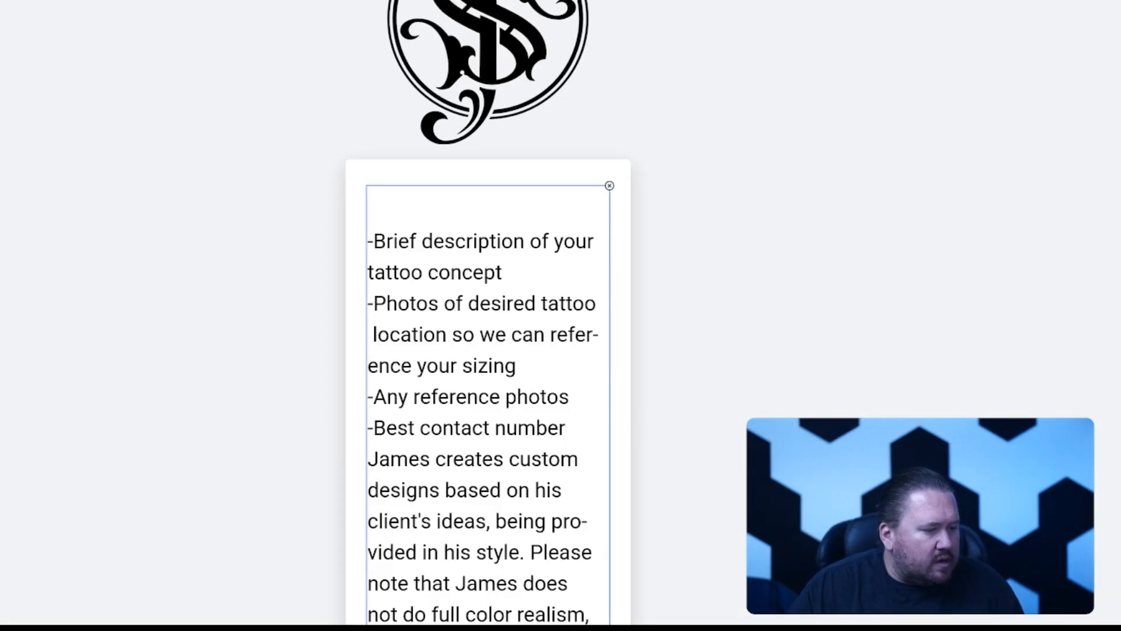
# Add a text block above the requirements list, starting "Thank you for your interest in working with me!" and asking for details before a call.
pyautogui.moveTo(64, 326); pyautogui.dragTo(436, 210)
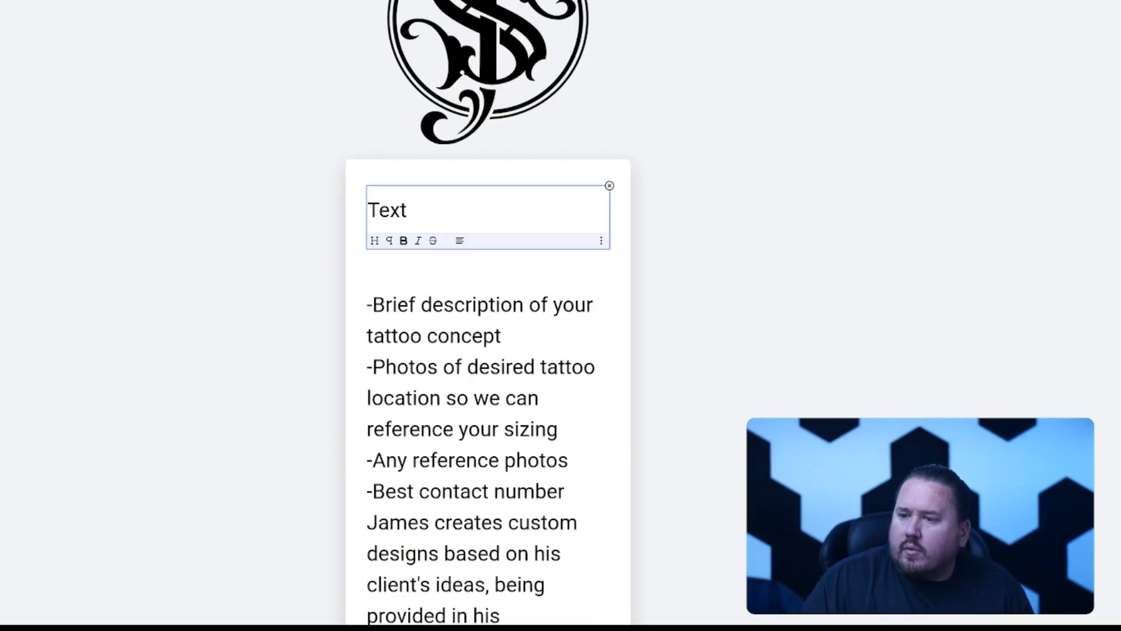
pyautogui.write('Thank you for your interest in working with me! I need a few things to ensure I have all of your ideas down before we schedule a call.')
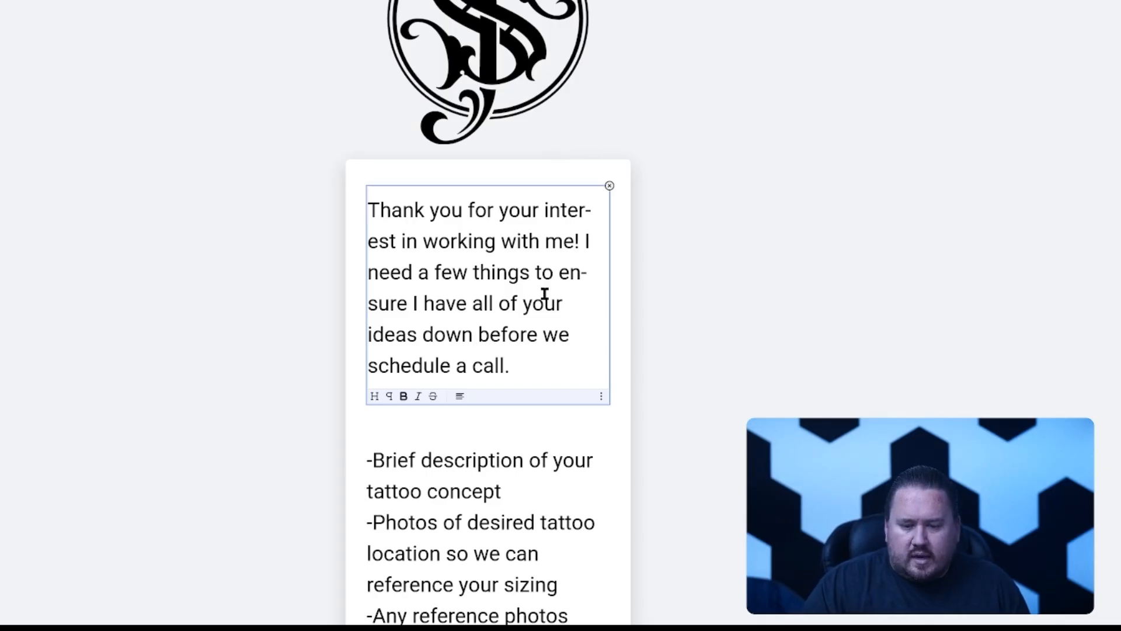
# Insert "and we are in alignment" after "ideas down" in the introductory text and remove the extra space.
pyautogui.tripleClick(454, 295)
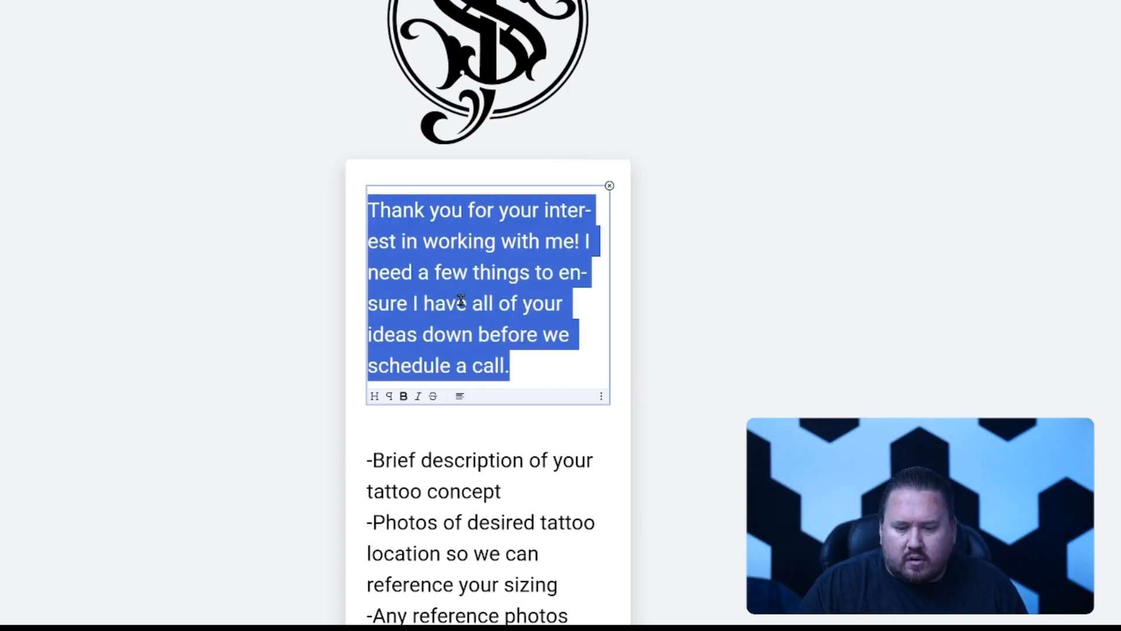
pyautogui.click(477, 334)
pyautogui.write('and we are in  ali')
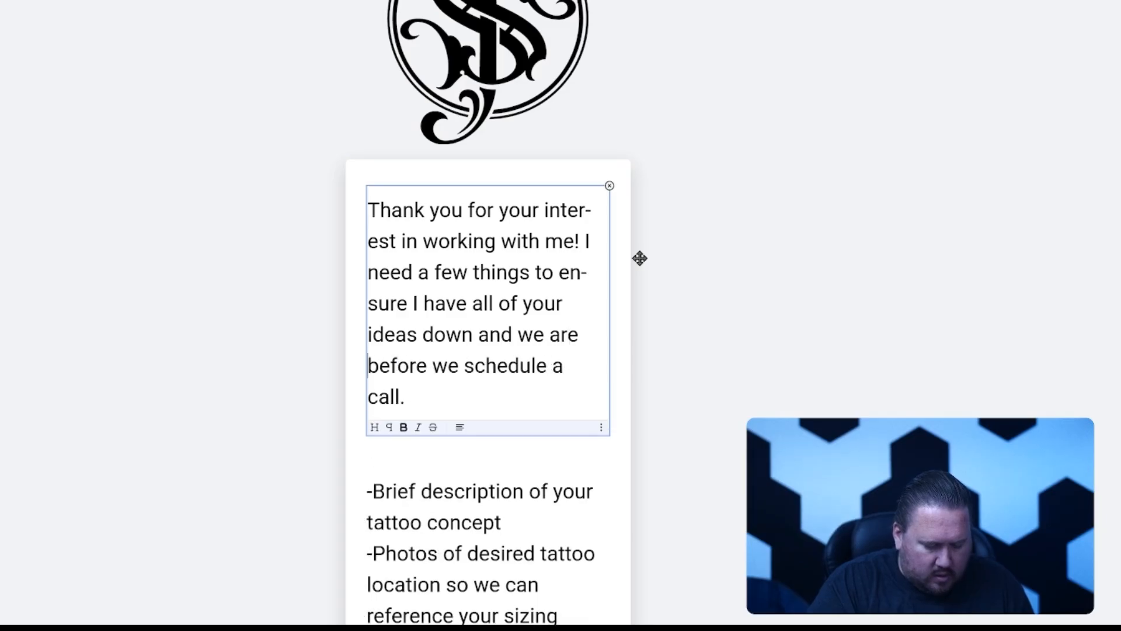
pyautogui.write('gnment')
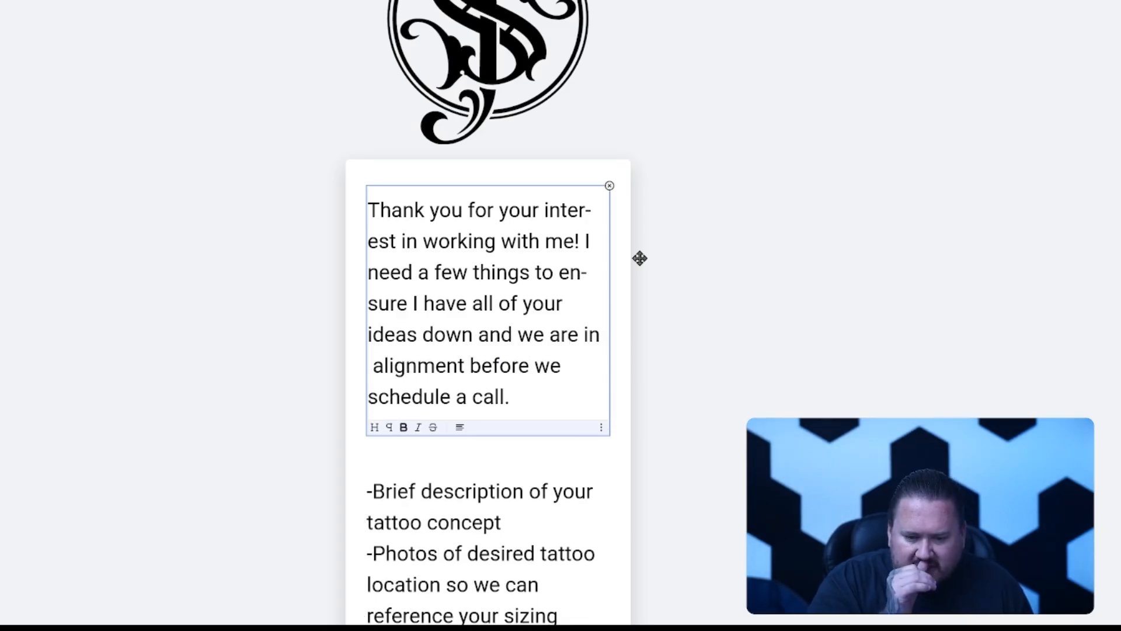
pyautogui.click(371, 366)
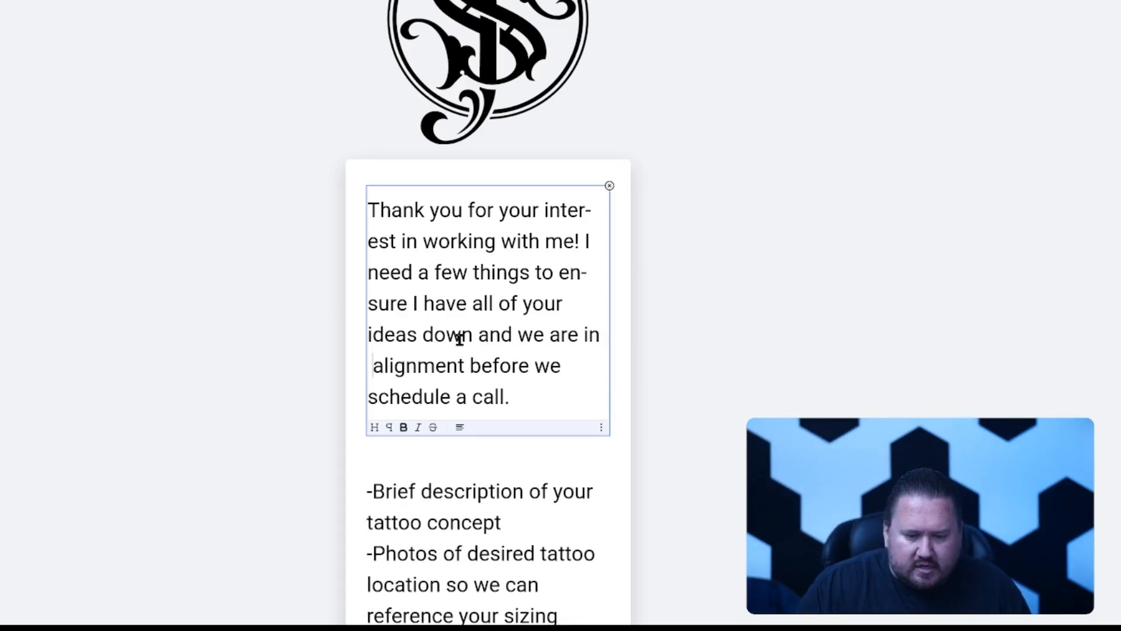
pyautogui.press('BackSpace')
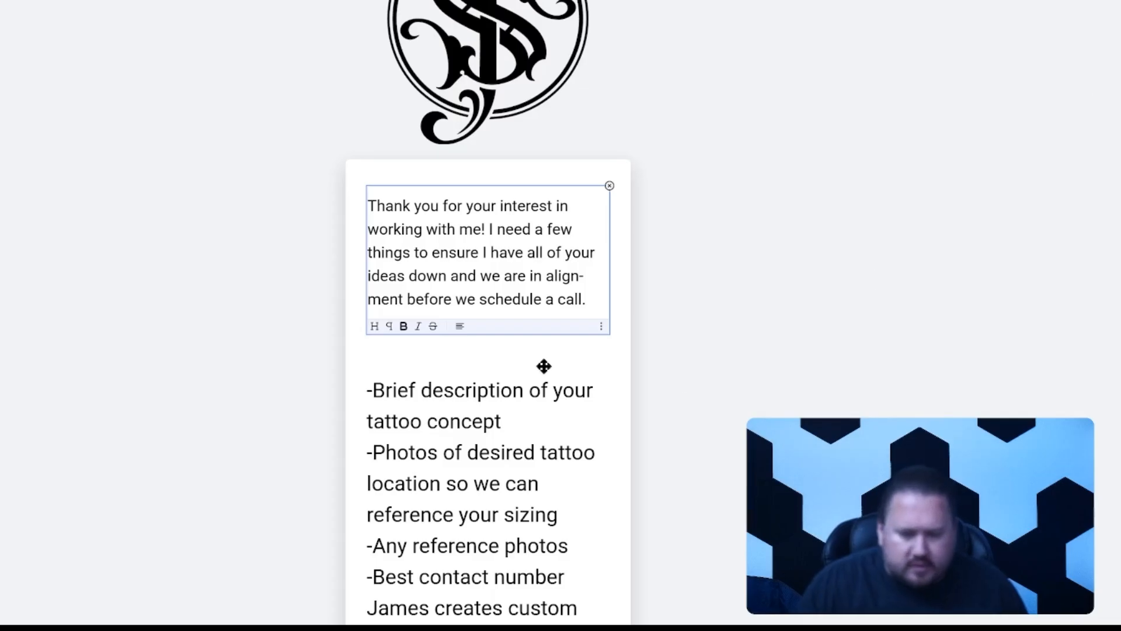
# Reduce the requirements list's text size and finish the introduction as a justified paragraph ending with "I will need:".
pyautogui.click(374, 377)
pyautogui.moveTo(370, 388); pyautogui.dragTo(501, 421)
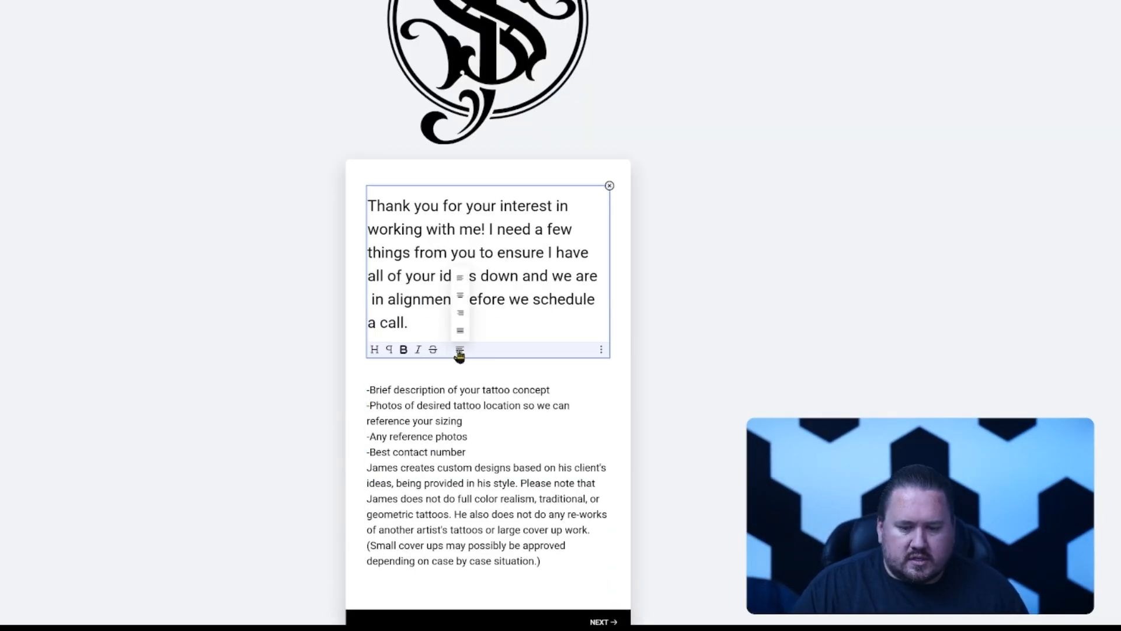
pyautogui.click(462, 293)
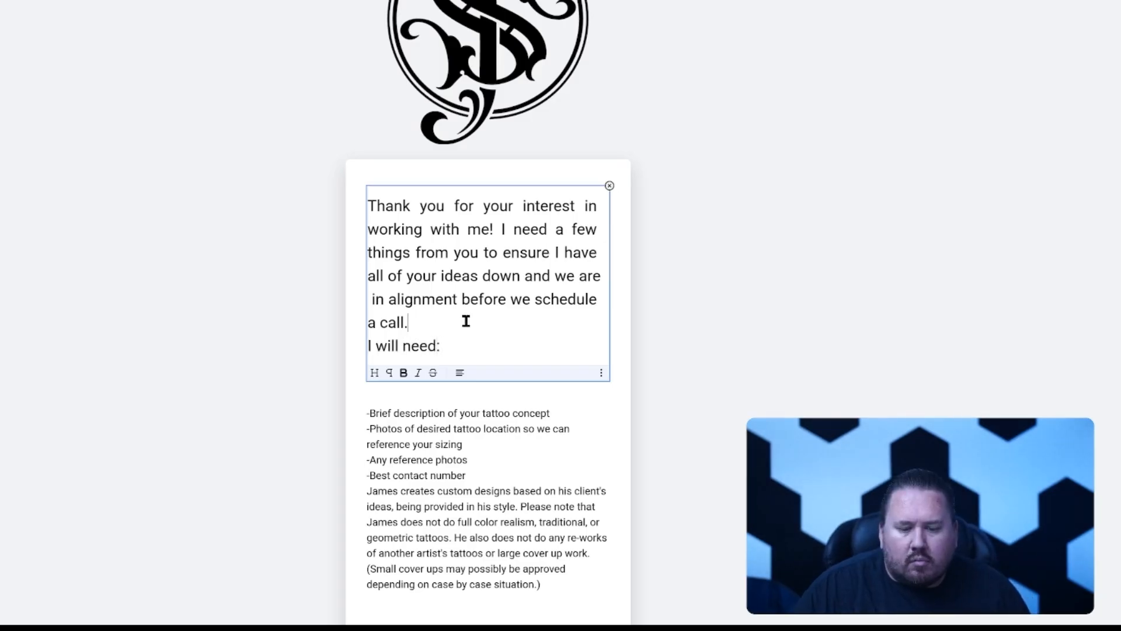
pyautogui.click(467, 351)
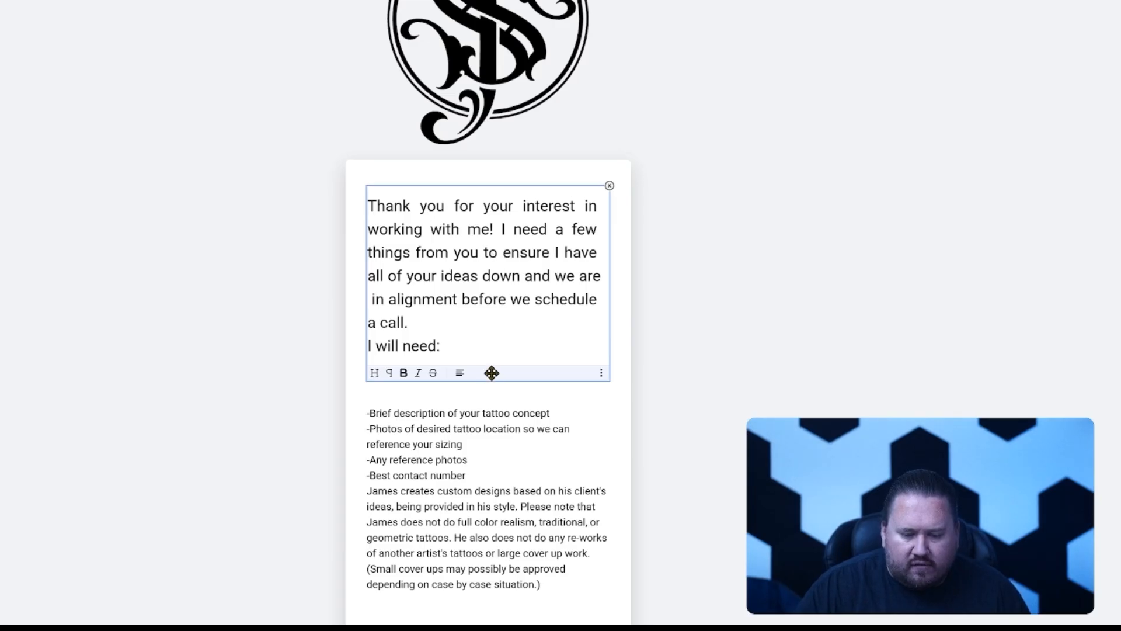
# Add a checkbox field between the "I will need:" line and the requirements list.
pyautogui.click(387, 413)
pyautogui.moveTo(530, 365); pyautogui.dragTo(450, 379)
pyautogui.click(550, 104)
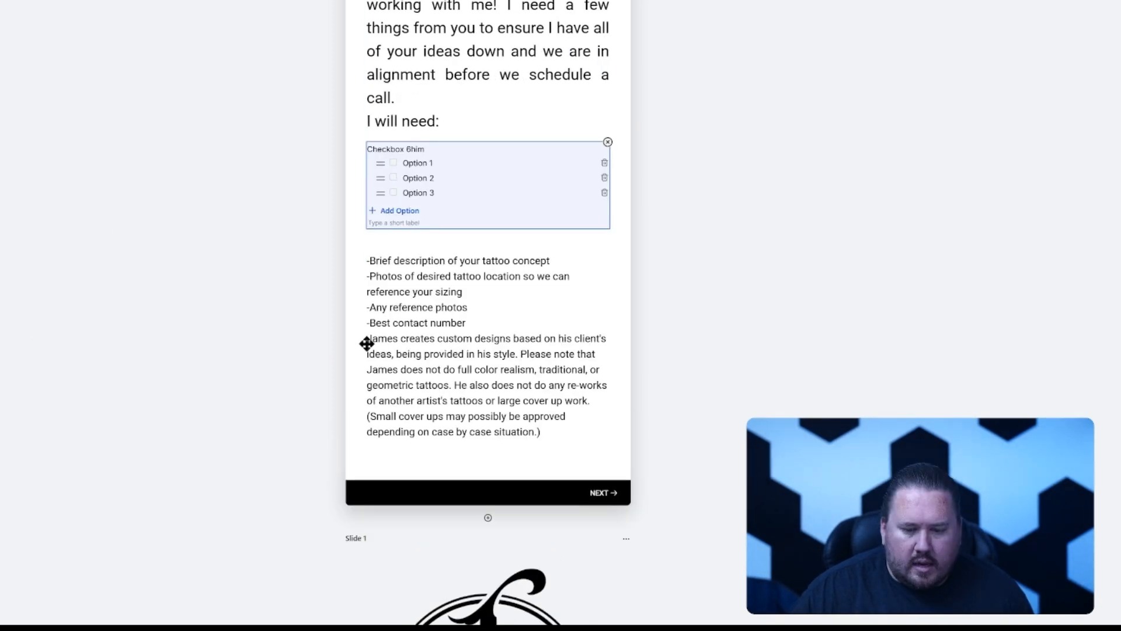
# Move the artist's custom-design and style disclaimer from the requirements text into checkbox Option 1, reworded to begin with "I understand".
pyautogui.click(357, 319)
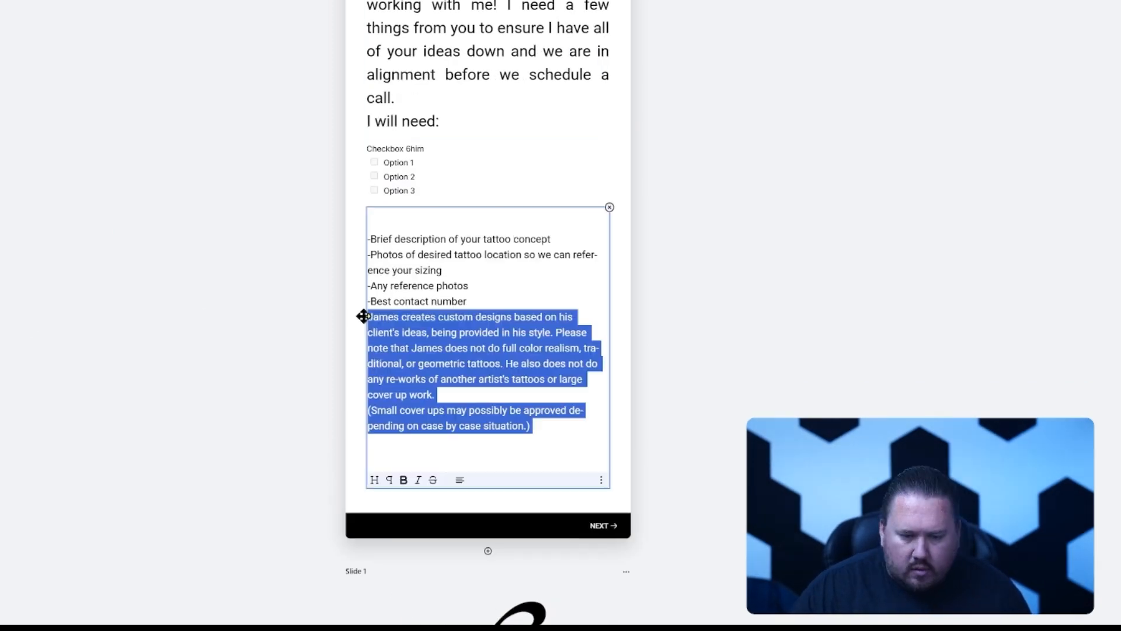
pyautogui.click(362, 318)
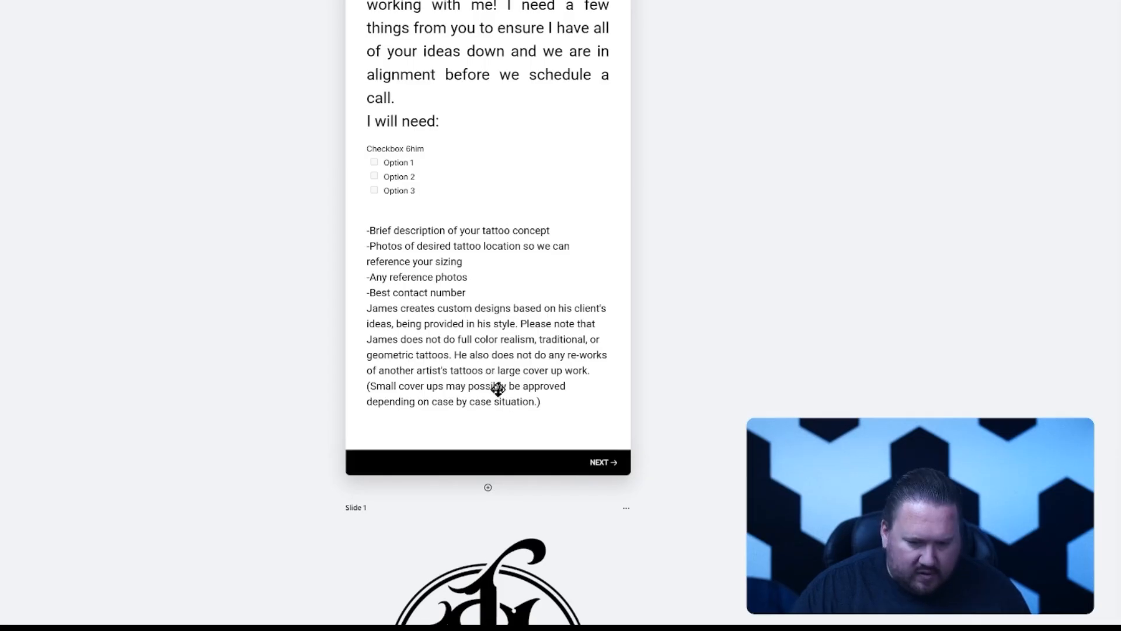
pyautogui.click(494, 383)
pyautogui.click(425, 166)
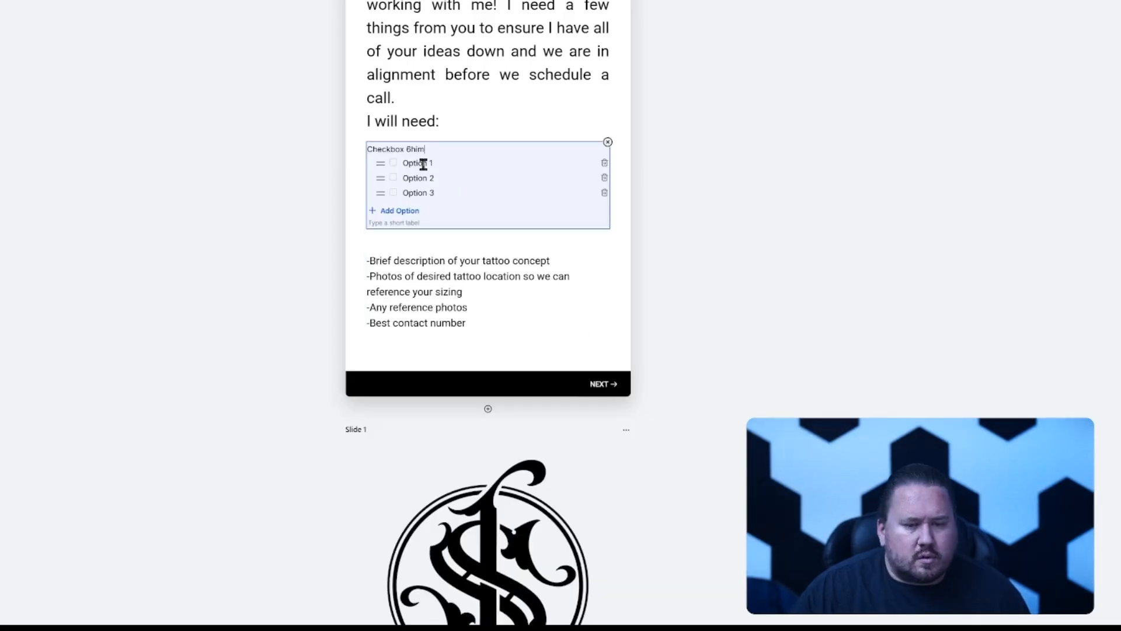
pyautogui.moveTo(403, 163)
pyautogui.mouseDown()
pyautogui.moveTo(433, 164)
pyautogui.moveTo(417, 165)
pyautogui.mouseUp()
# Try copying the sentence about color realism, traditional and geometric tattoos into Option 2, and delete Options 2 and 3 from the checkbox field.
pyautogui.moveTo(581, 178); pyautogui.dragTo(520, 206)
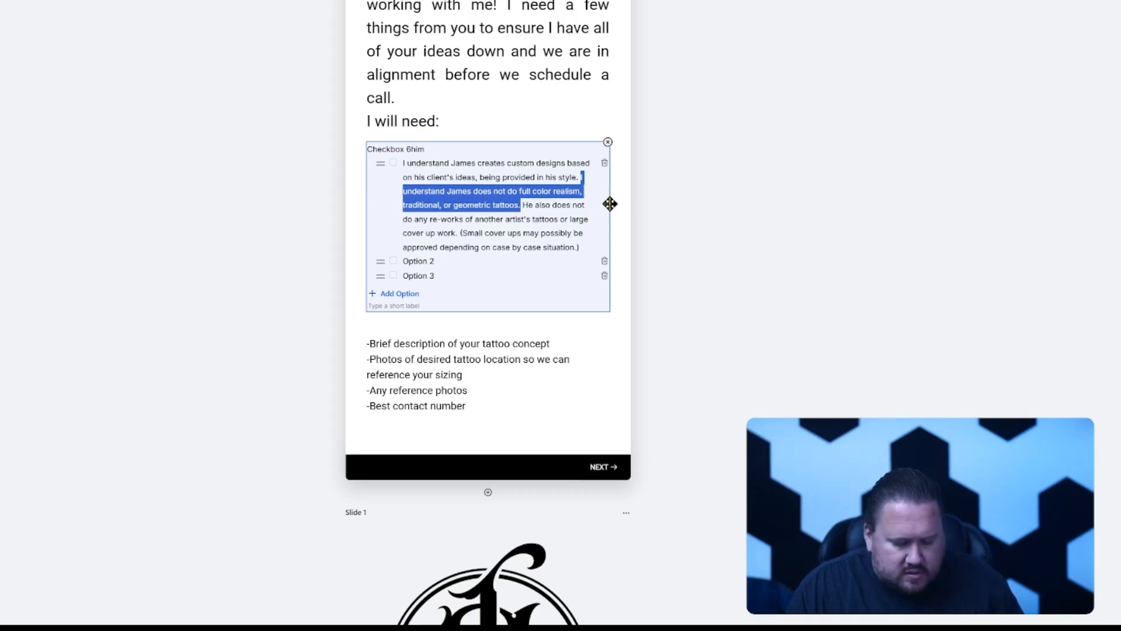
pyautogui.moveTo(581, 177)
pyautogui.mouseDown()
pyautogui.moveTo(523, 202)
pyautogui.moveTo(576, 174)
pyautogui.mouseUp()
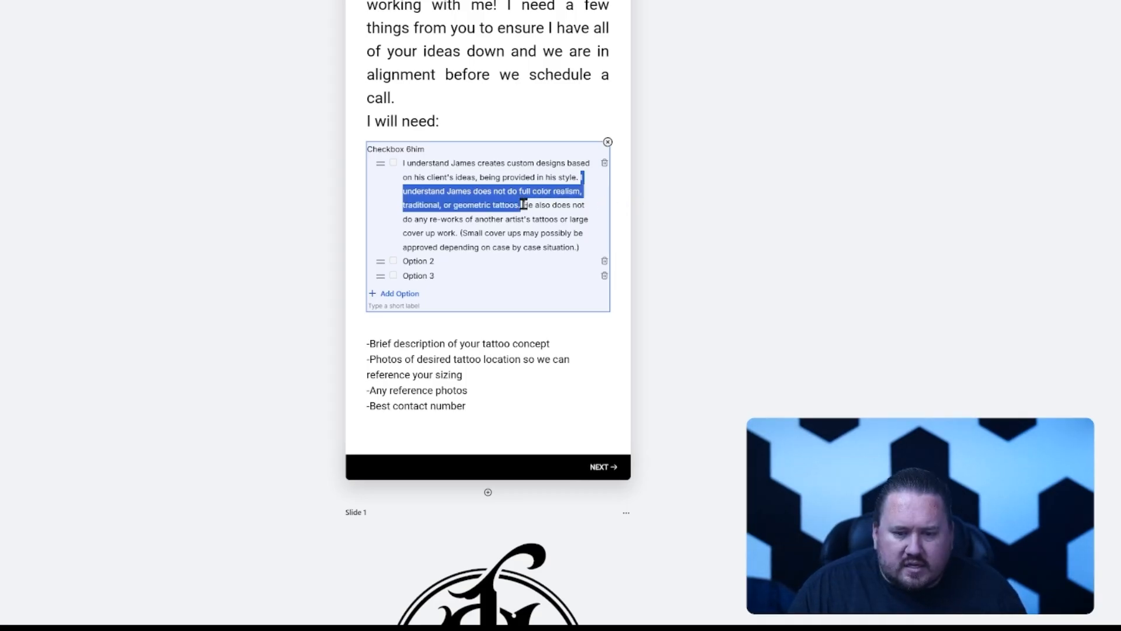
pyautogui.press('Right')
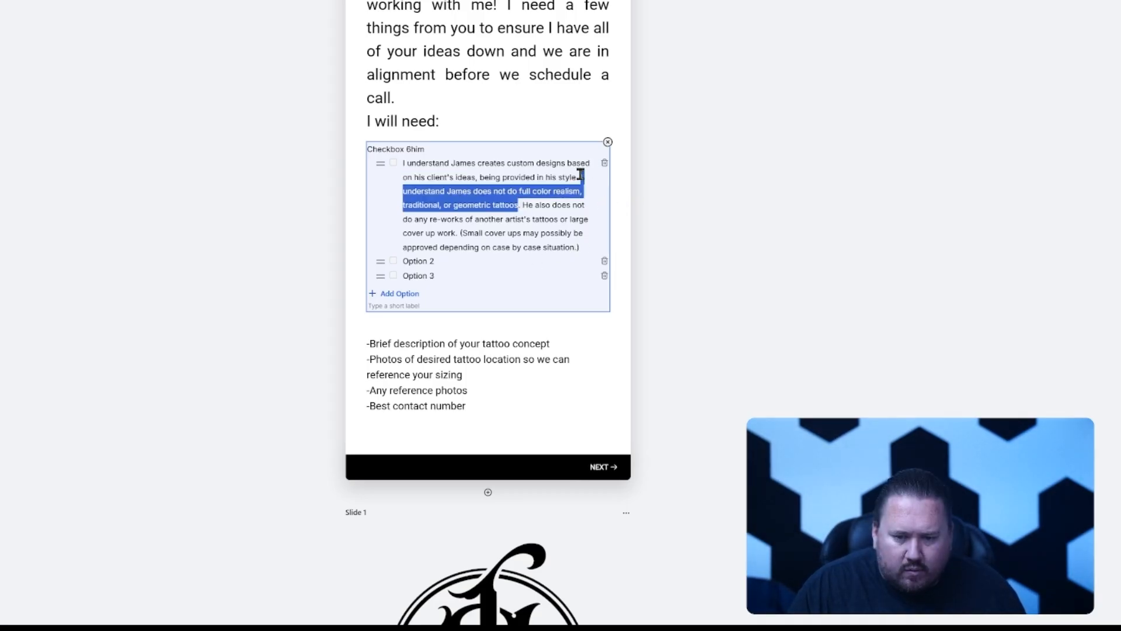
pyautogui.hotkey('ctrl', 'c')
pyautogui.click(407, 261)
pyautogui.hotkey('ctrl', 'v')
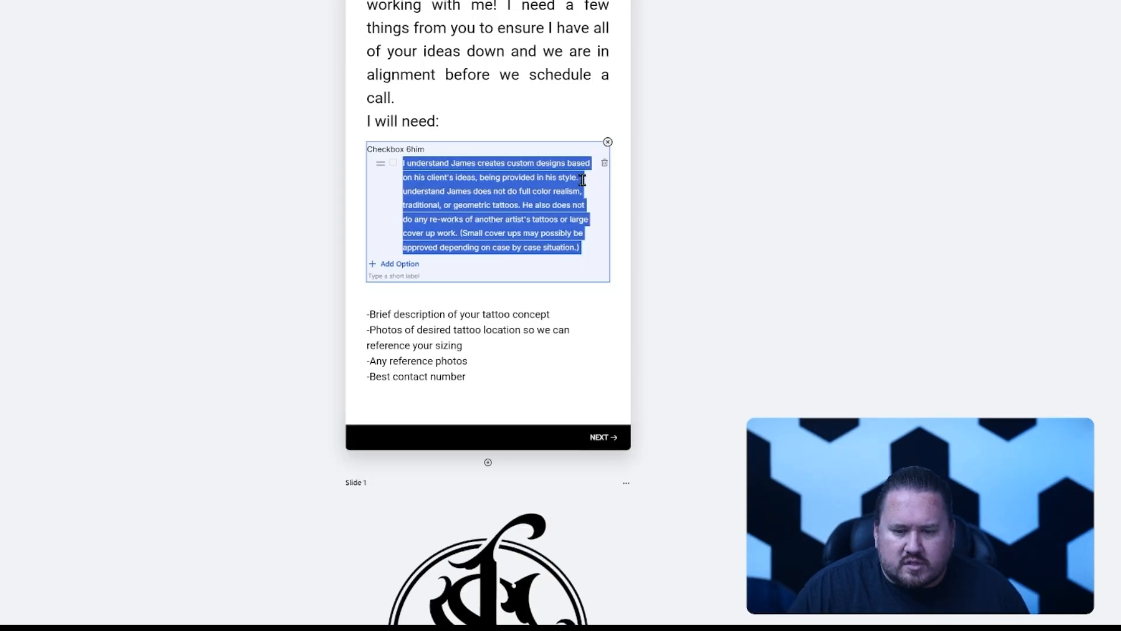
pyautogui.click(581, 177)
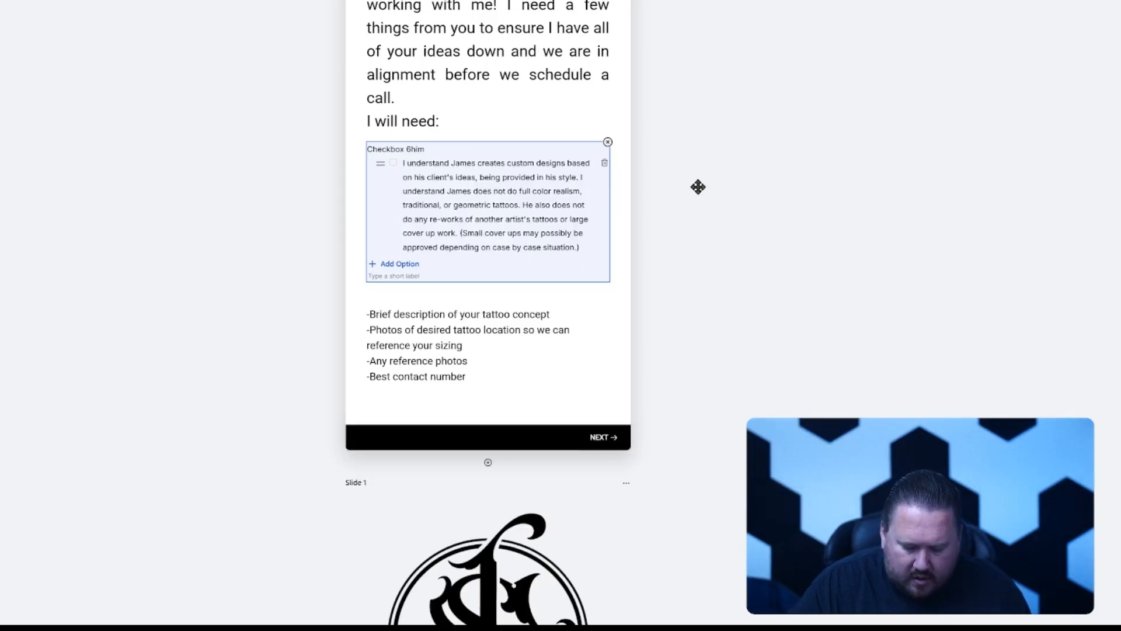
pyautogui.press('Up')
pyautogui.press('Up')
pyautogui.scroll(3, 698, 187)
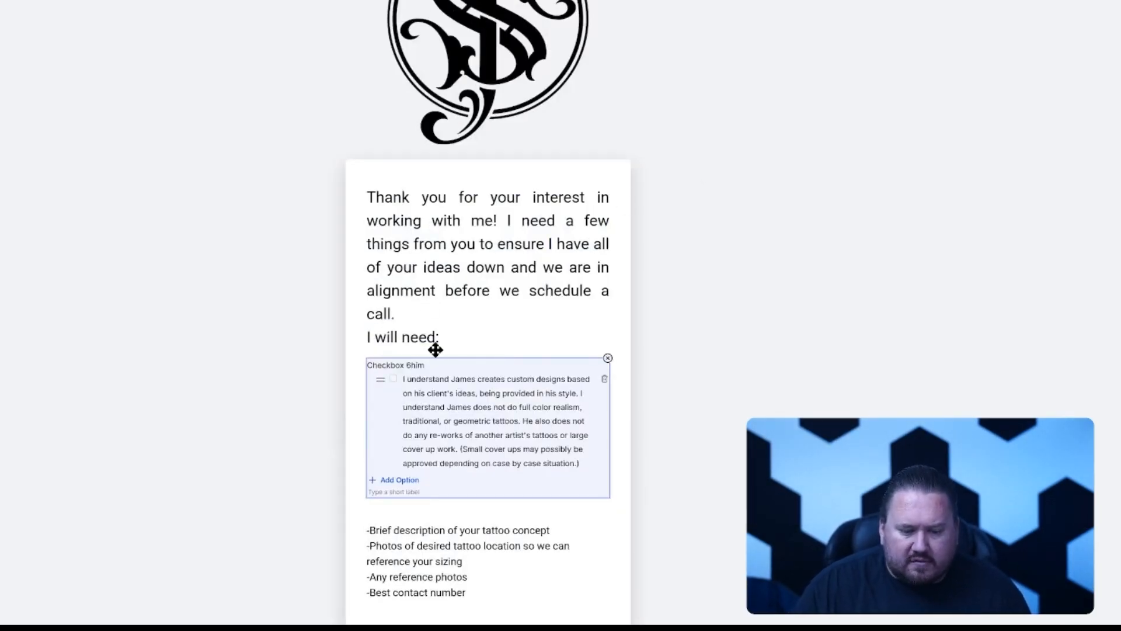
# Label the checkbox field "Style Agreement" and reword its disclaimer to say designs are provided "solely in his style".
pyautogui.tripleClick(403, 365)
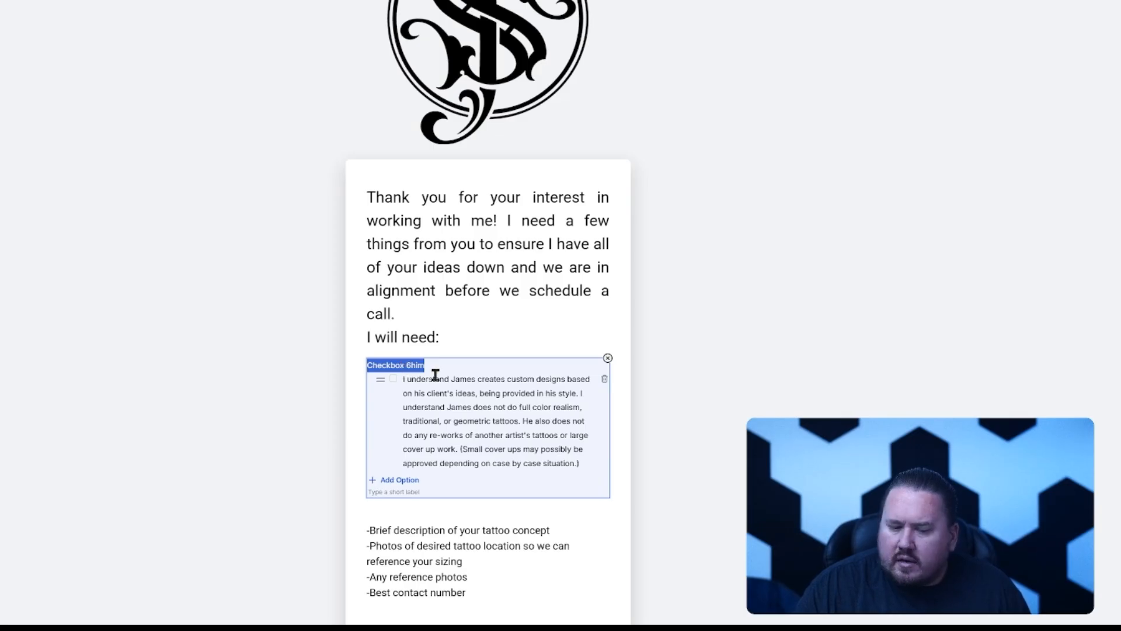
pyautogui.click(396, 367)
pyautogui.press('BackSpace')
pyautogui.press('BackSpace')
pyautogui.press('BackSpace')
pyautogui.press('BackSpace')
pyautogui.press('BackSpace')
pyautogui.press('BackSpace')
pyautogui.press('BackSpace')
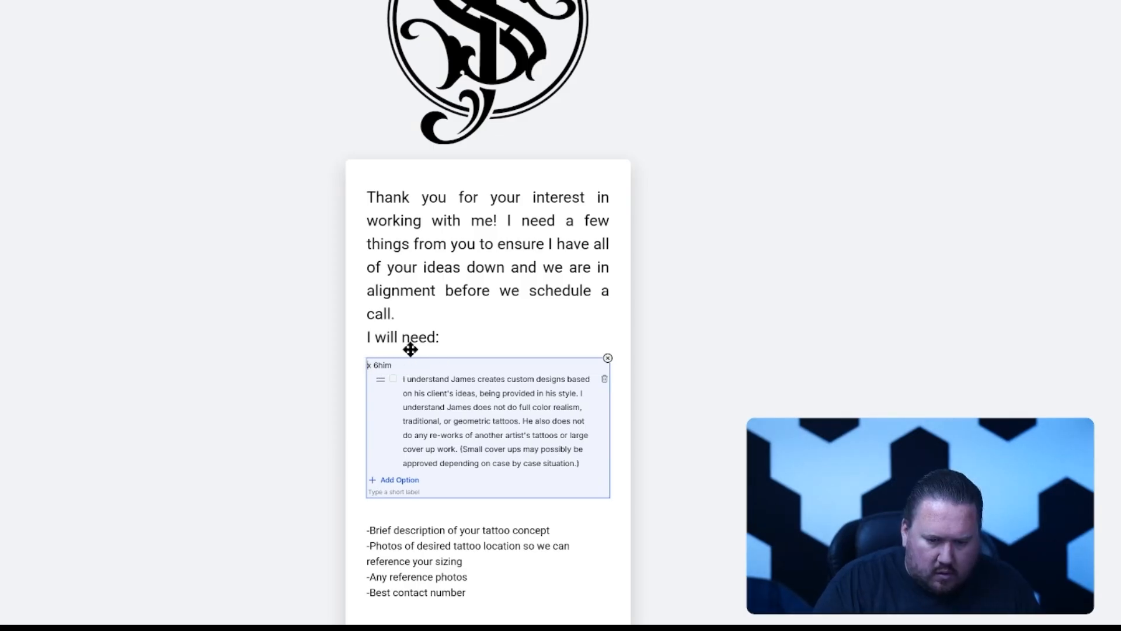
pyautogui.press('Delete')
pyautogui.press('Delete')
pyautogui.write('Style A')
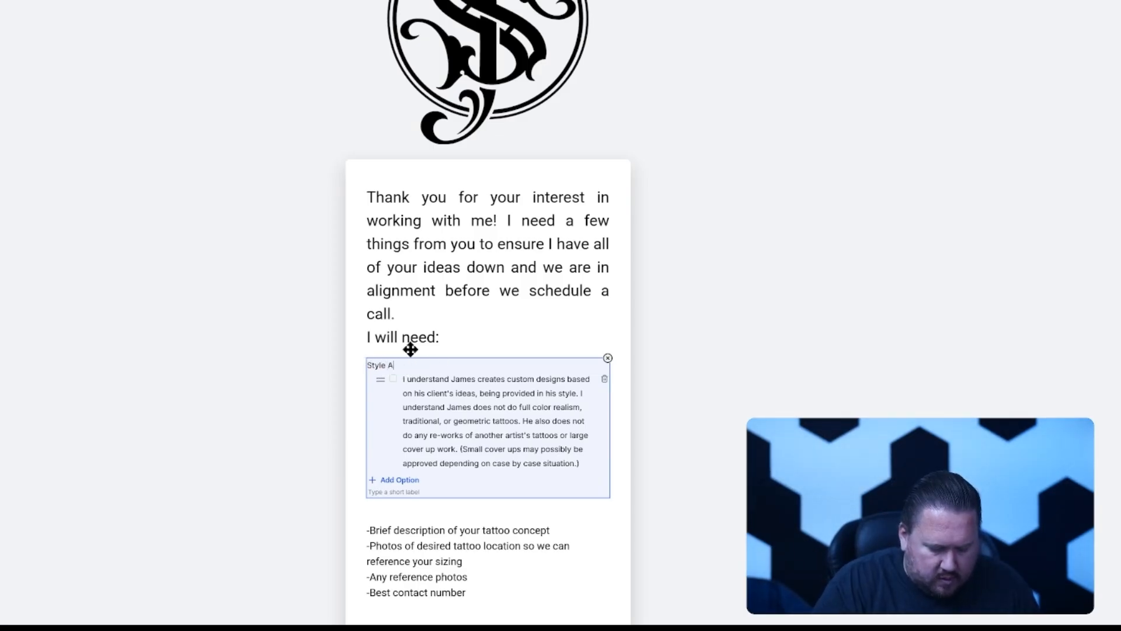
pyautogui.write('greement')
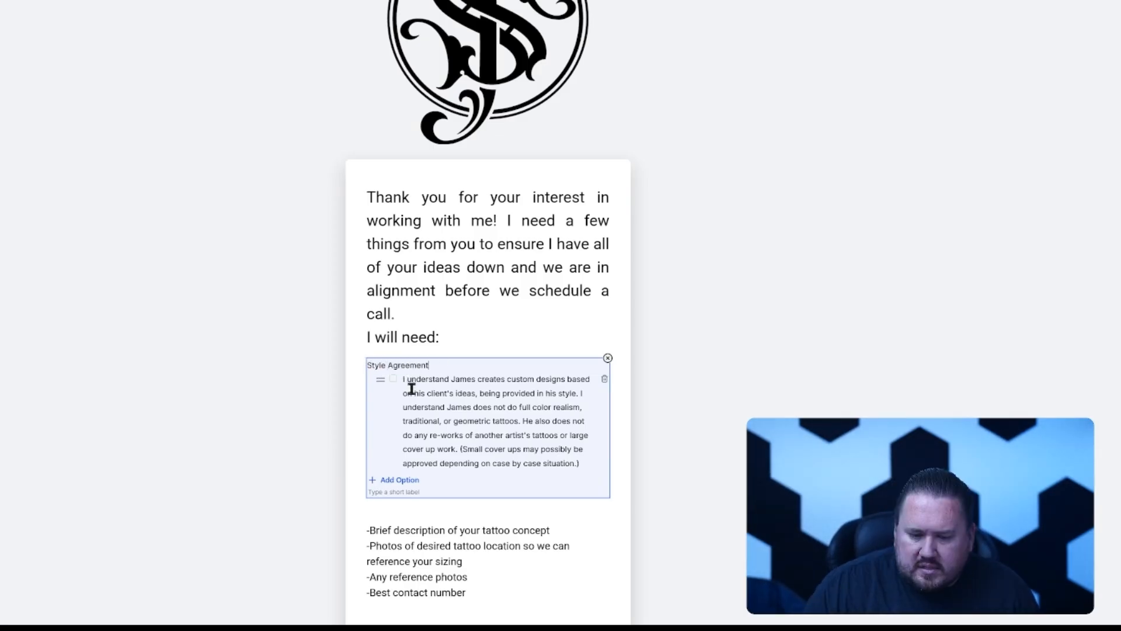
pyautogui.doubleClick(538, 392)
pyautogui.write('solely in')
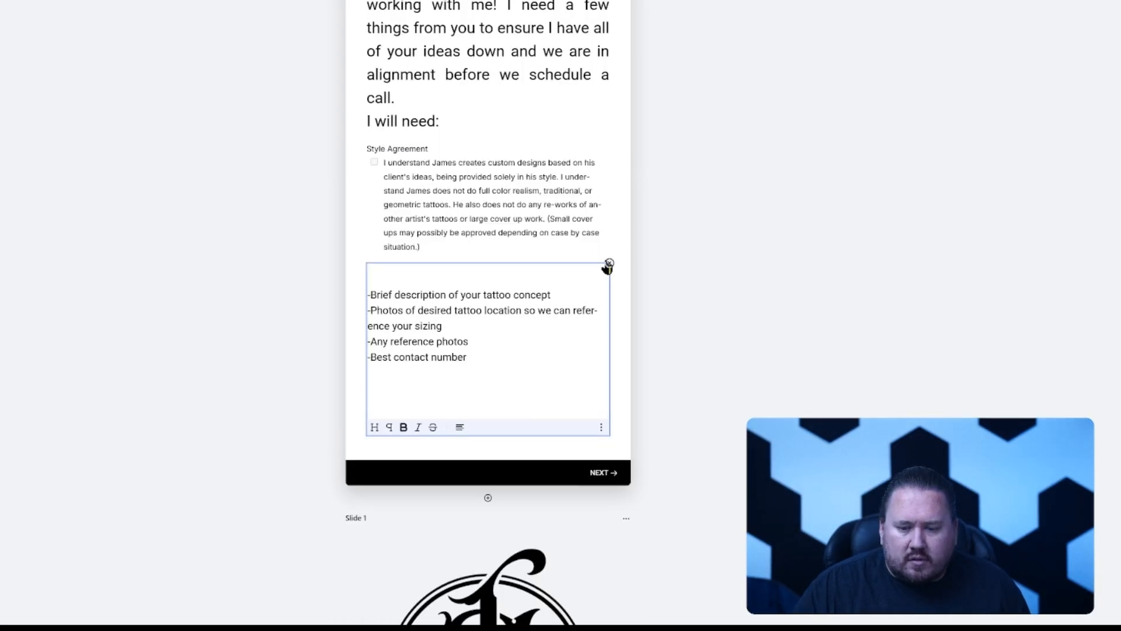
# Delete the old requirements text block and place the copied requirements list in a new text element above Style Agreement.
pyautogui.click(609, 264)
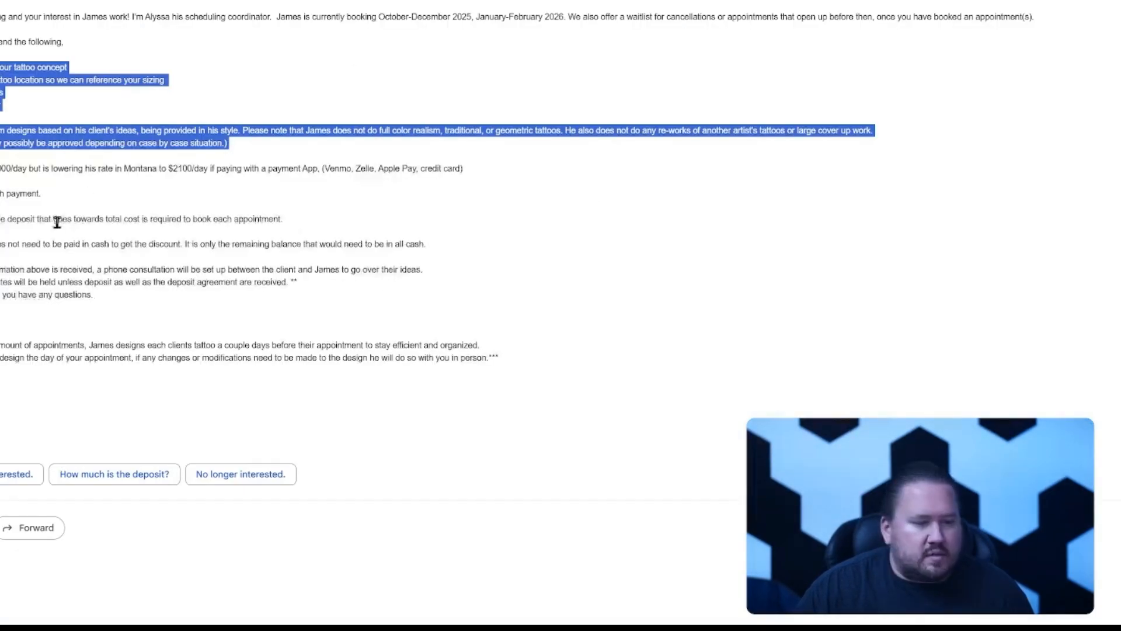
pyautogui.moveTo(56, 222); pyautogui.dragTo(6, 96)
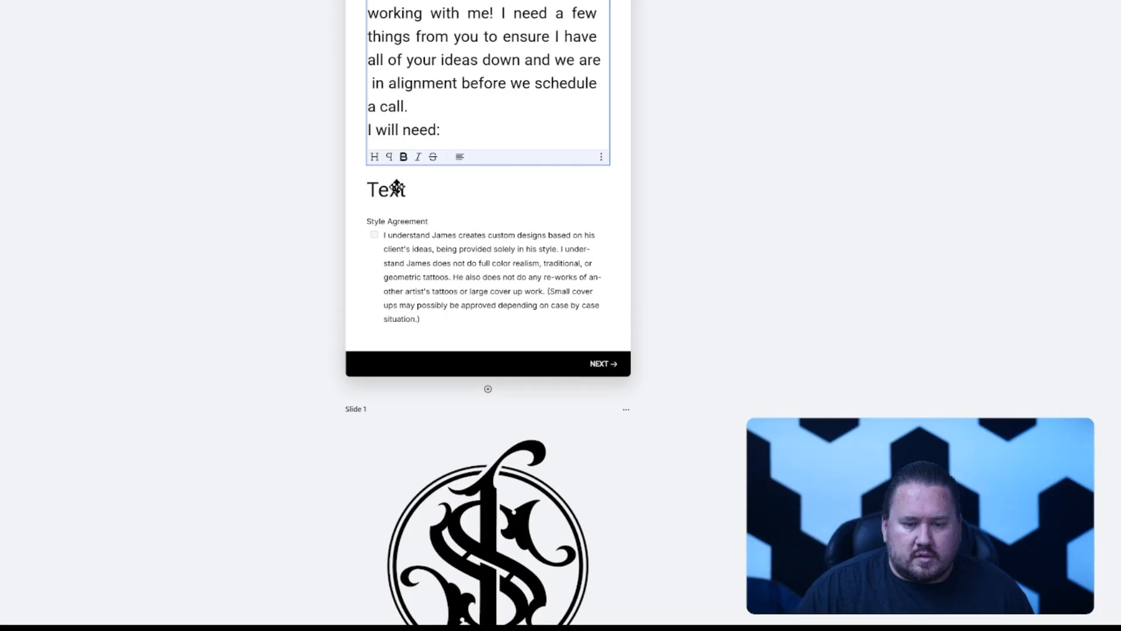
pyautogui.doubleClick(397, 188)
pyautogui.hotkey('ctrl', 'v')
# Add the line "-Your 2 favorite photos of MY work" to the end of the requirements list.
pyautogui.write('-You')
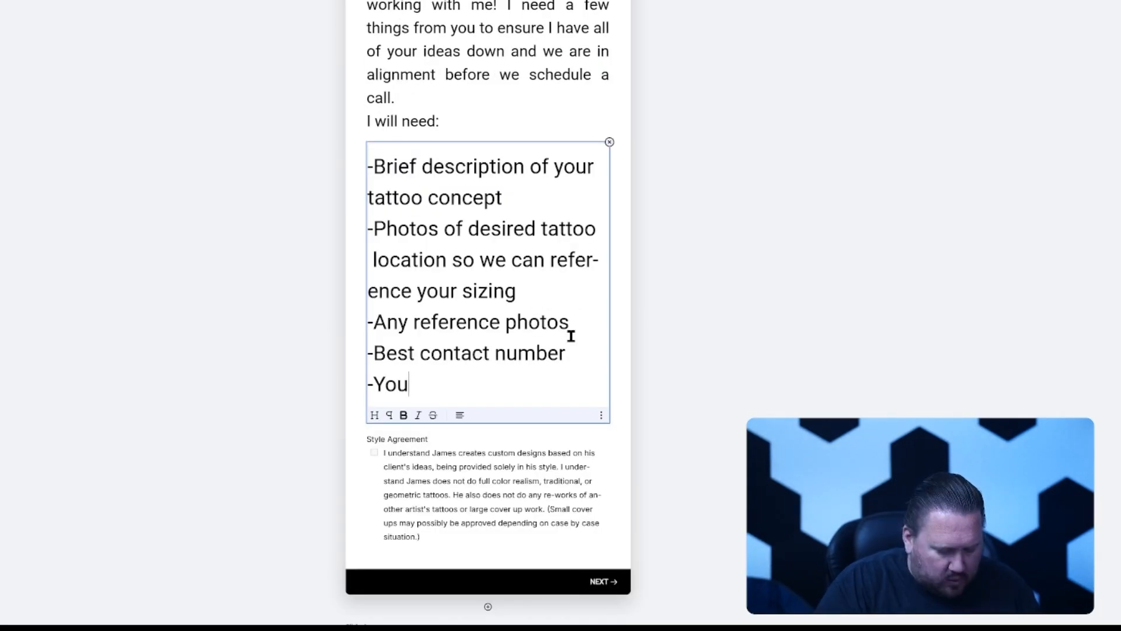
pyautogui.write('r 2 favorite photos of MY work')
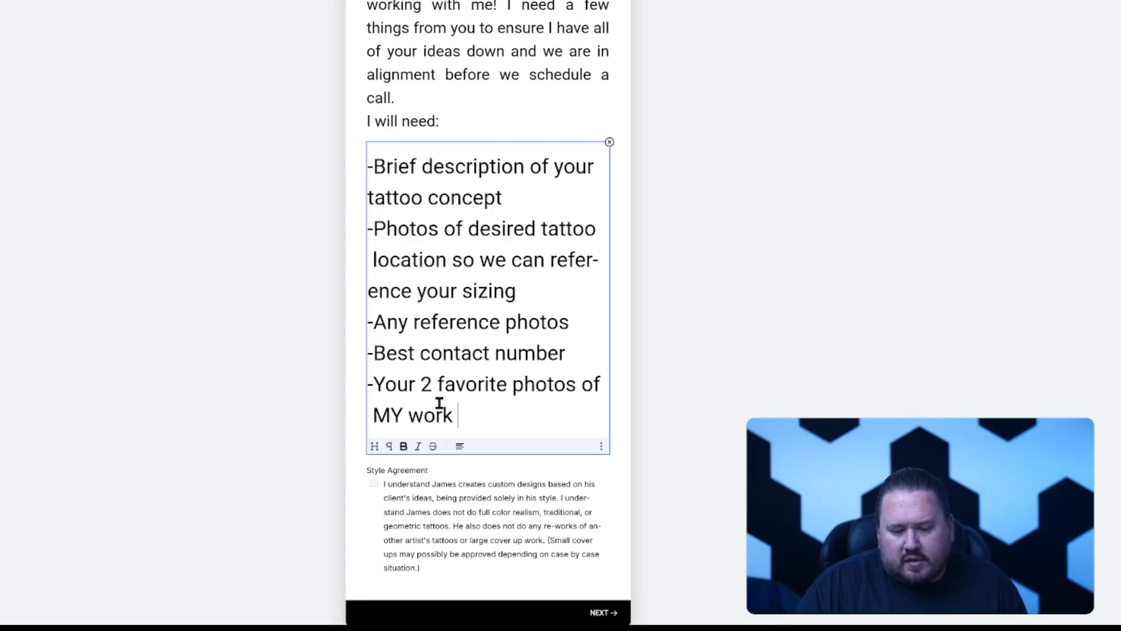
pyautogui.moveTo(461, 421); pyautogui.dragTo(455, 421)
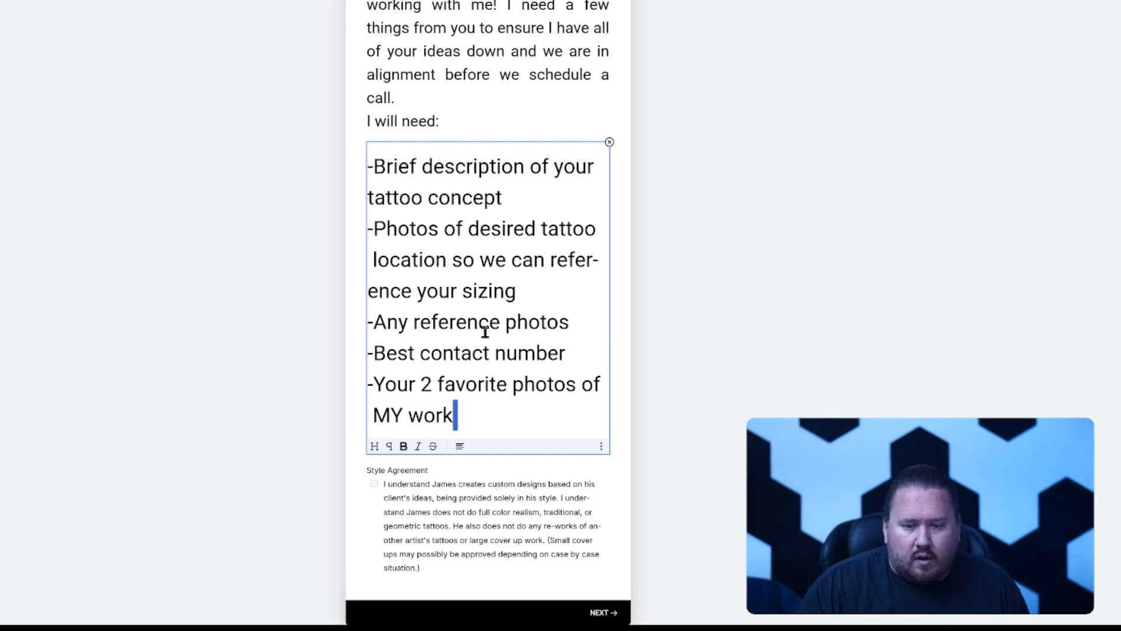
pyautogui.click(453, 407)
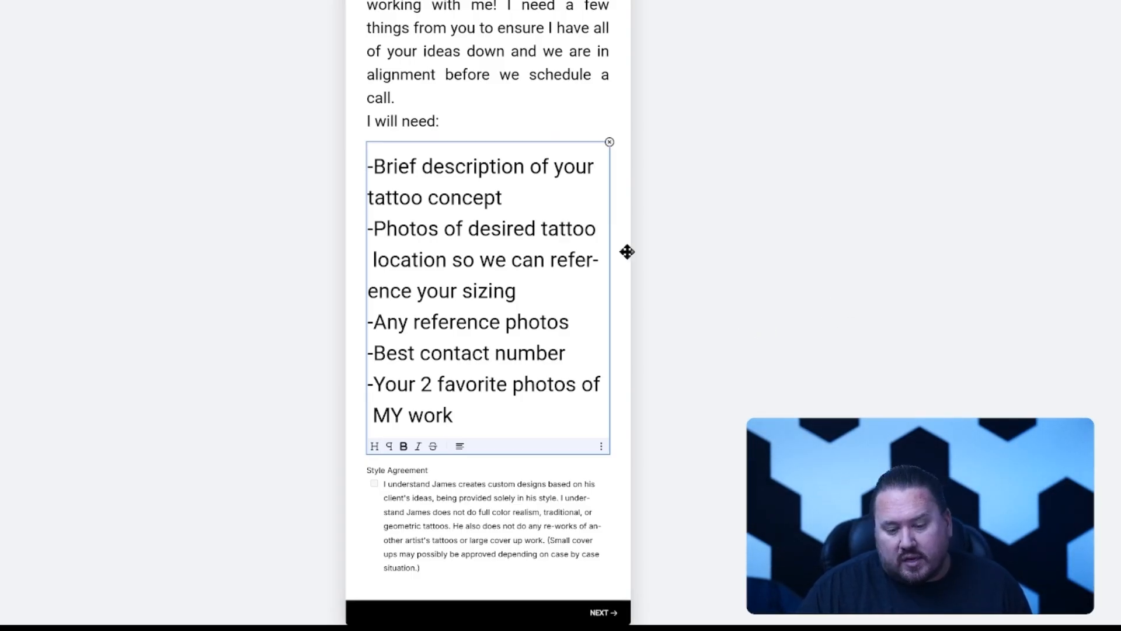
# Add a blank slide between the introduction slide and the contact details slide.
pyautogui.scroll(-7, 774, 183)
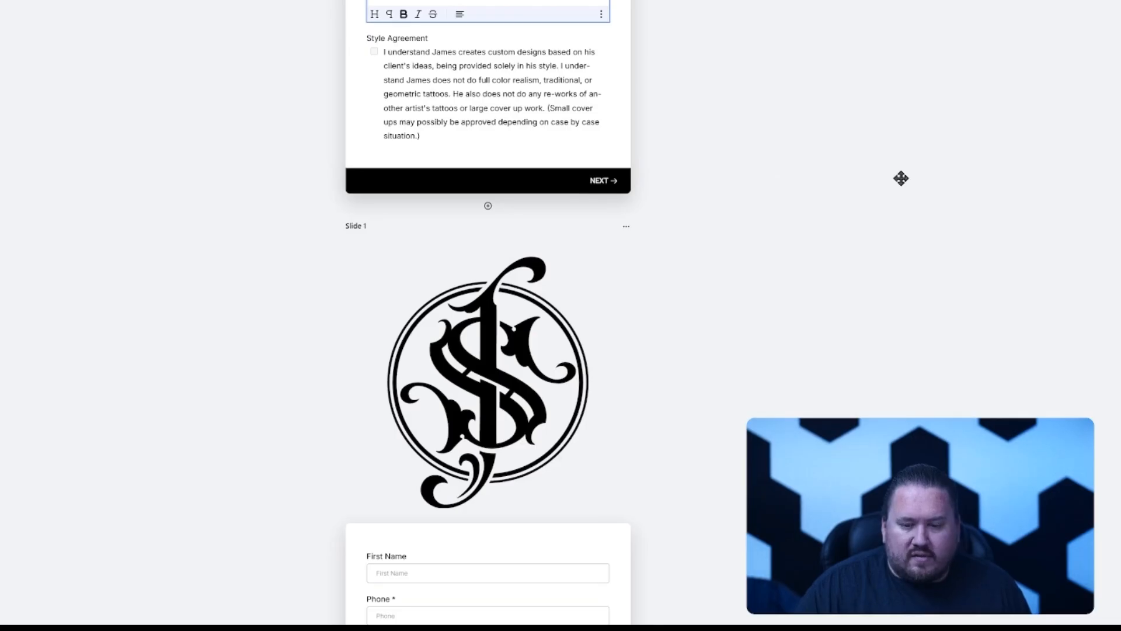
pyautogui.scroll(3, 546, 153)
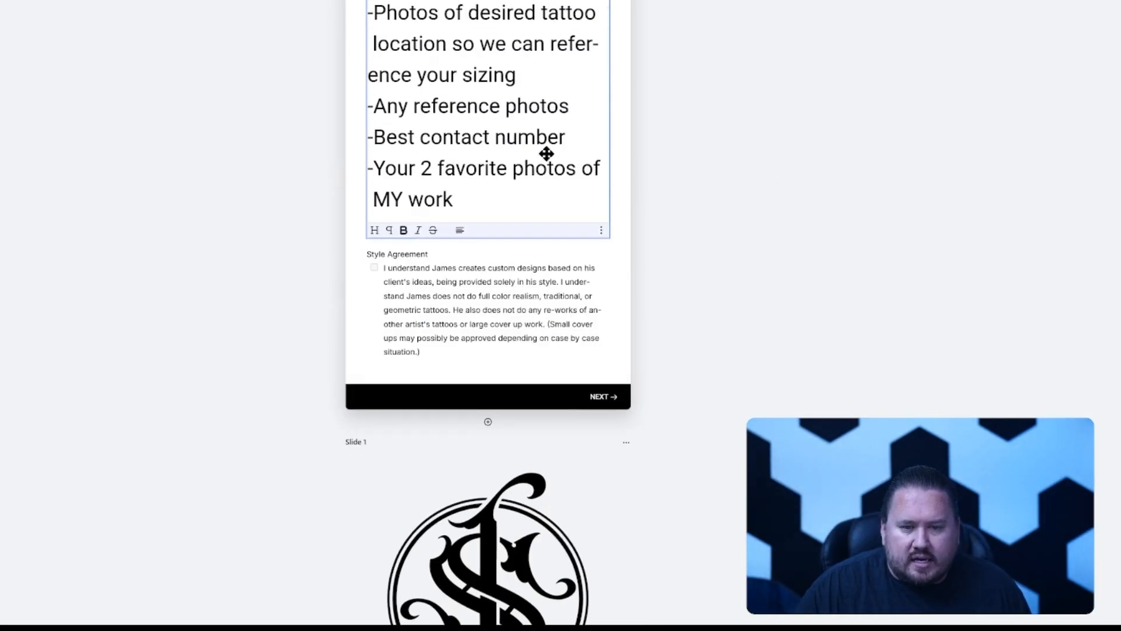
pyautogui.scroll(-9, 547, 153)
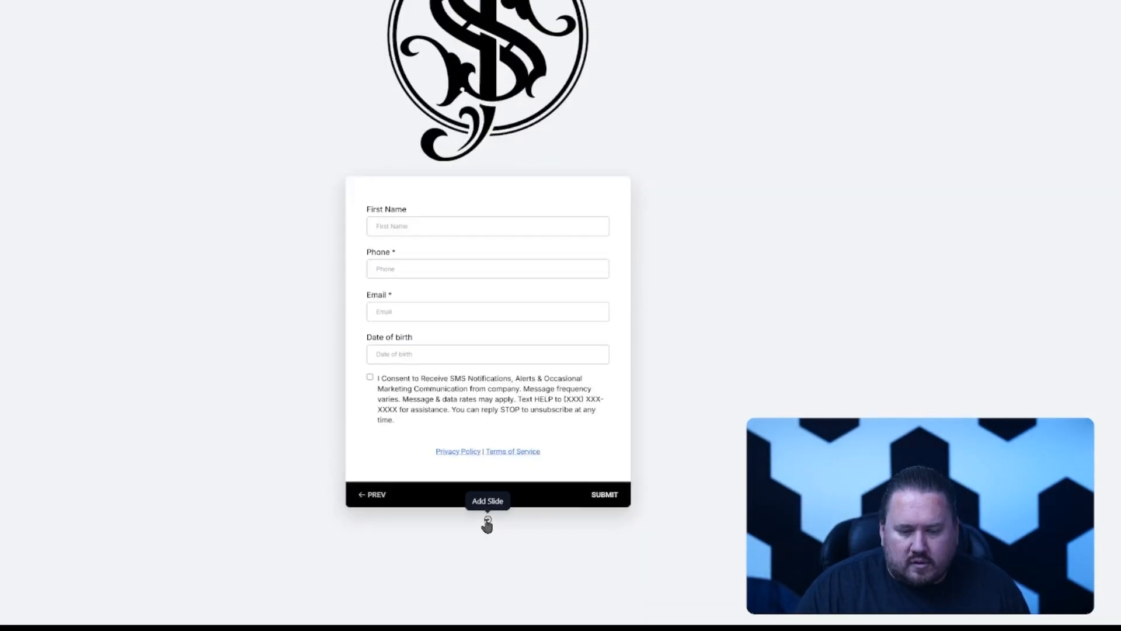
pyautogui.click(488, 520)
pyautogui.scroll(-5, 483, 258)
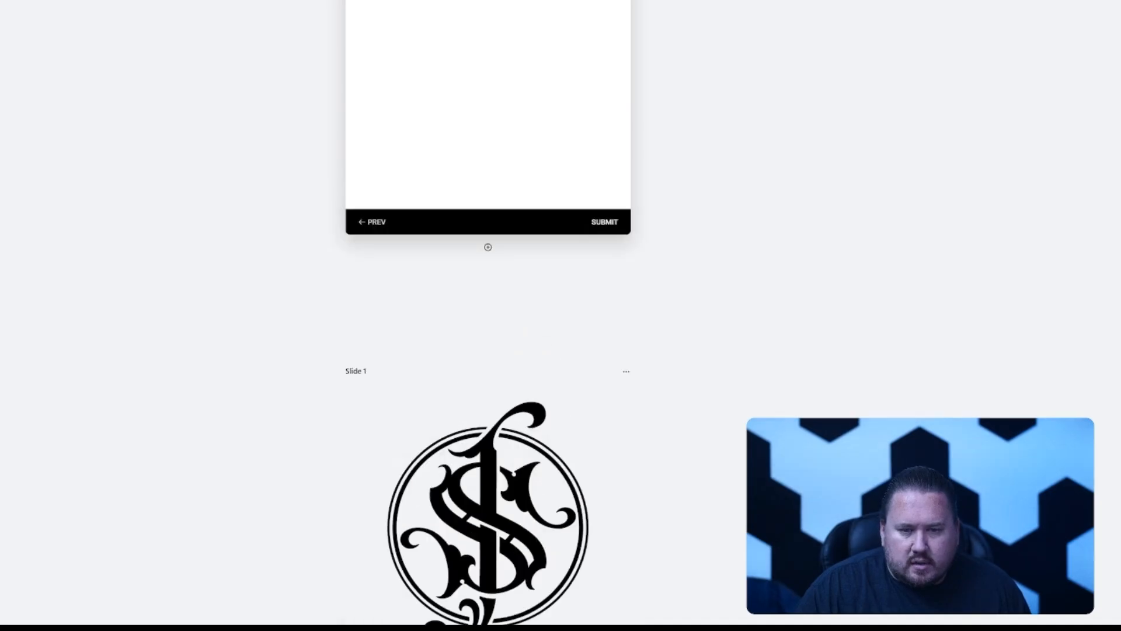
pyautogui.scroll(-8, 558, 160)
pyautogui.scroll(10, 547, 208)
pyautogui.scroll(-2, 545, 207)
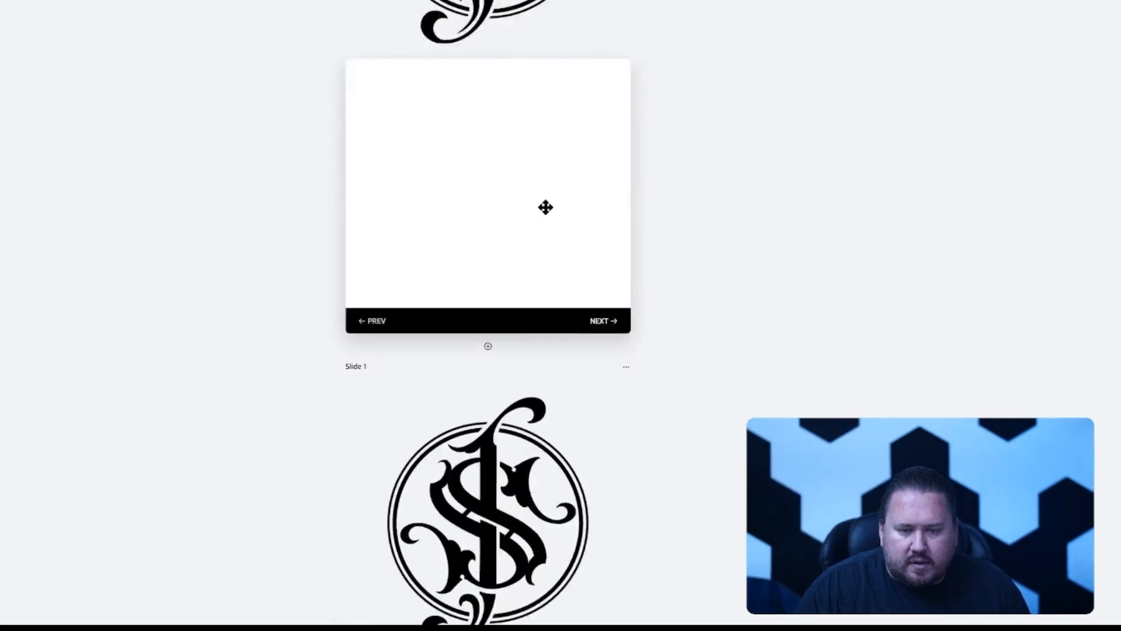
pyautogui.scroll(-6, 545, 207)
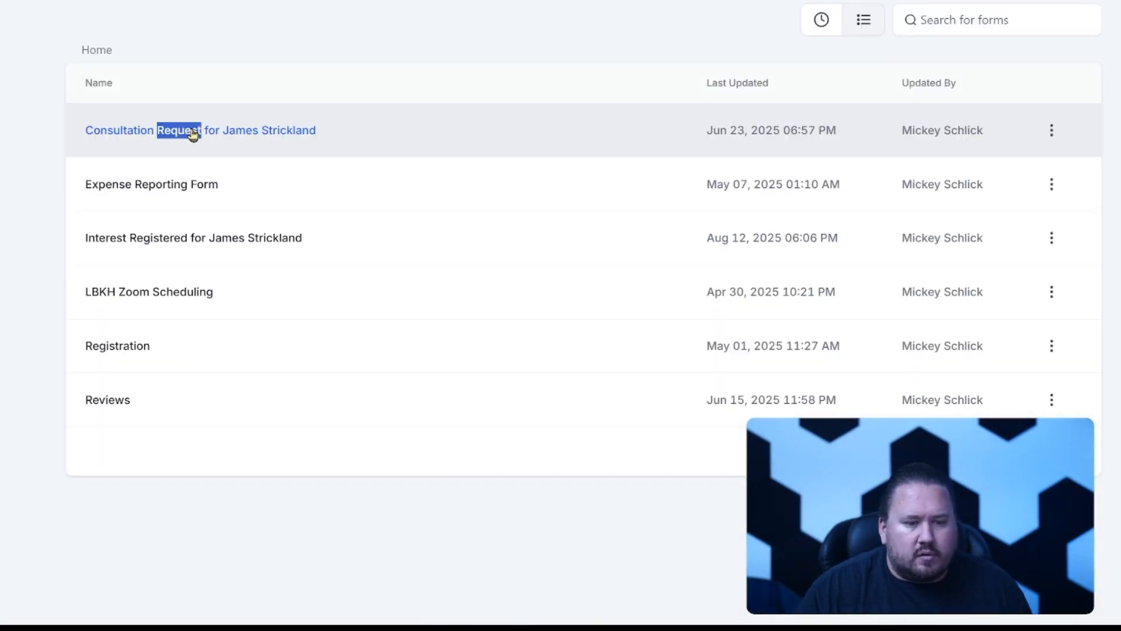
# Open the artist's existing Consultation Request form and review its style checkboxes, description, photo upload, size, referral and budget questions.
pyautogui.click(191, 131)
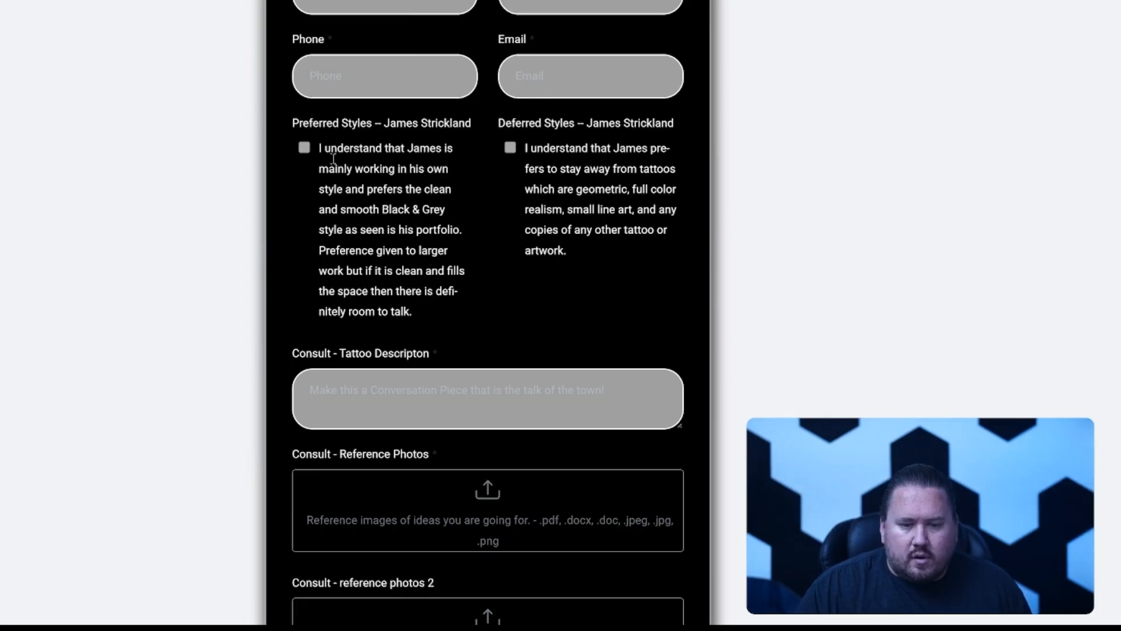
pyautogui.moveTo(457, 320); pyautogui.dragTo(319, 144)
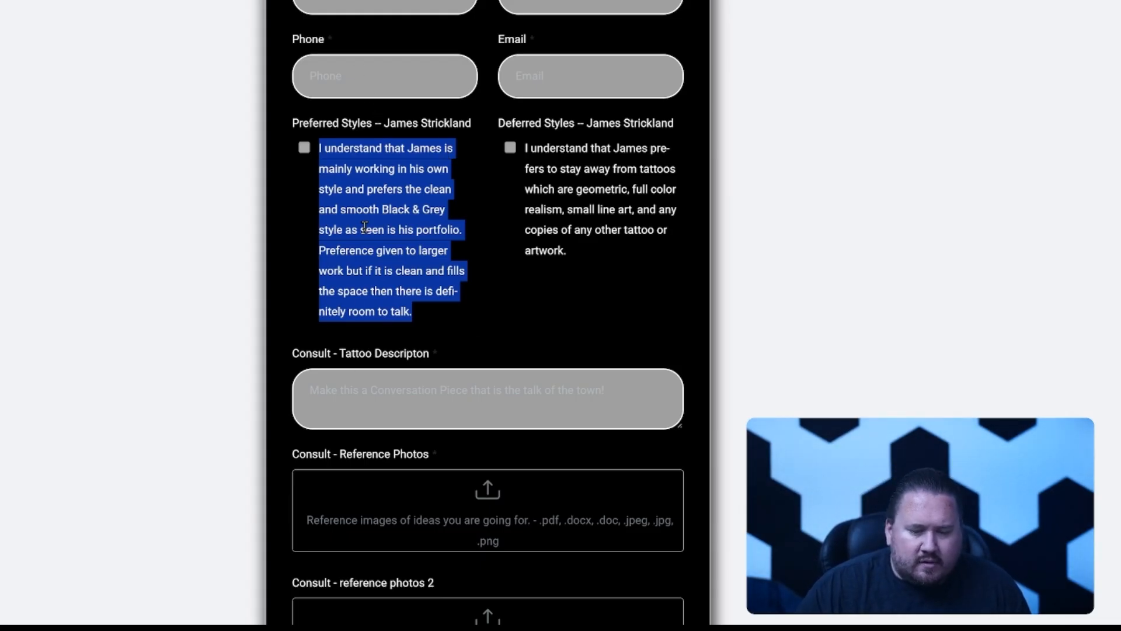
pyautogui.scroll(-7, 351, 292)
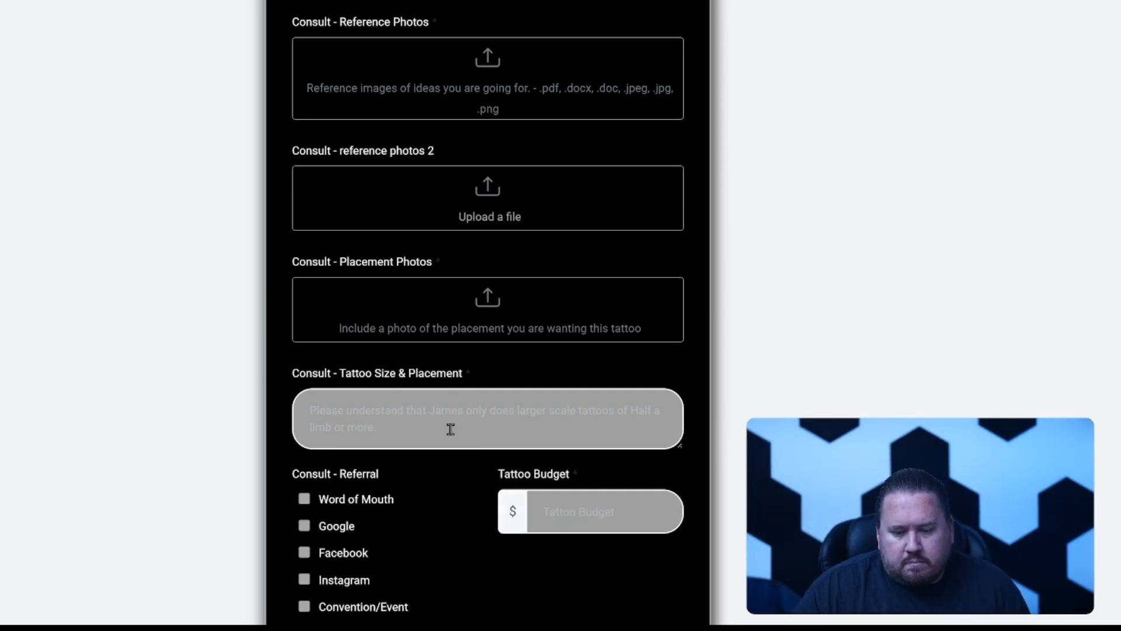
pyautogui.scroll(-5, 612, 481)
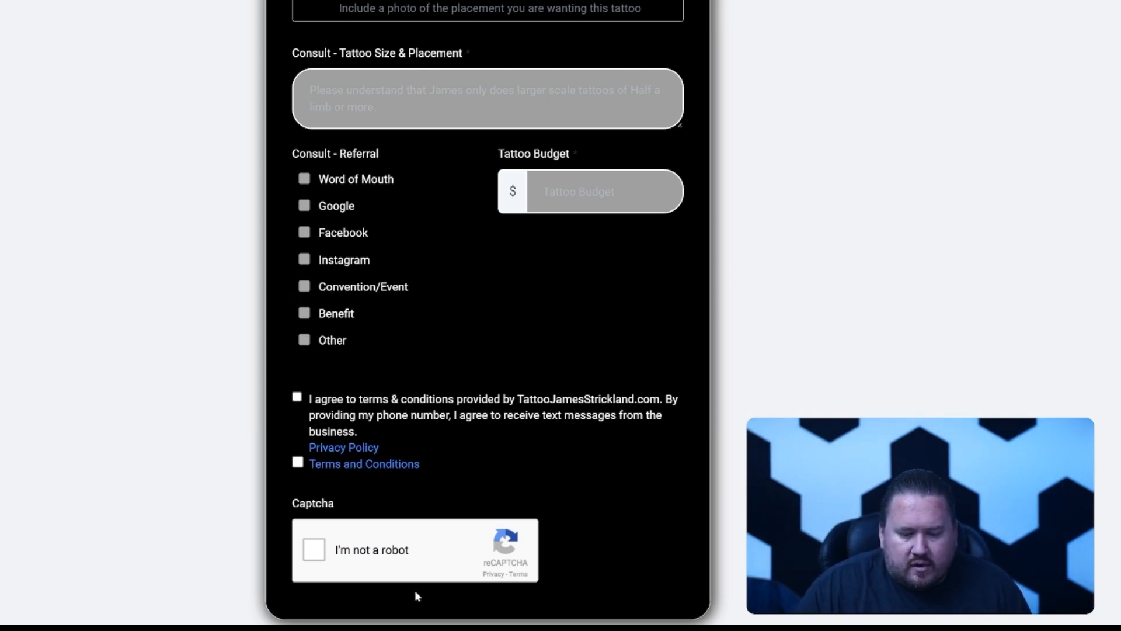
pyautogui.scroll(7, 295, 103)
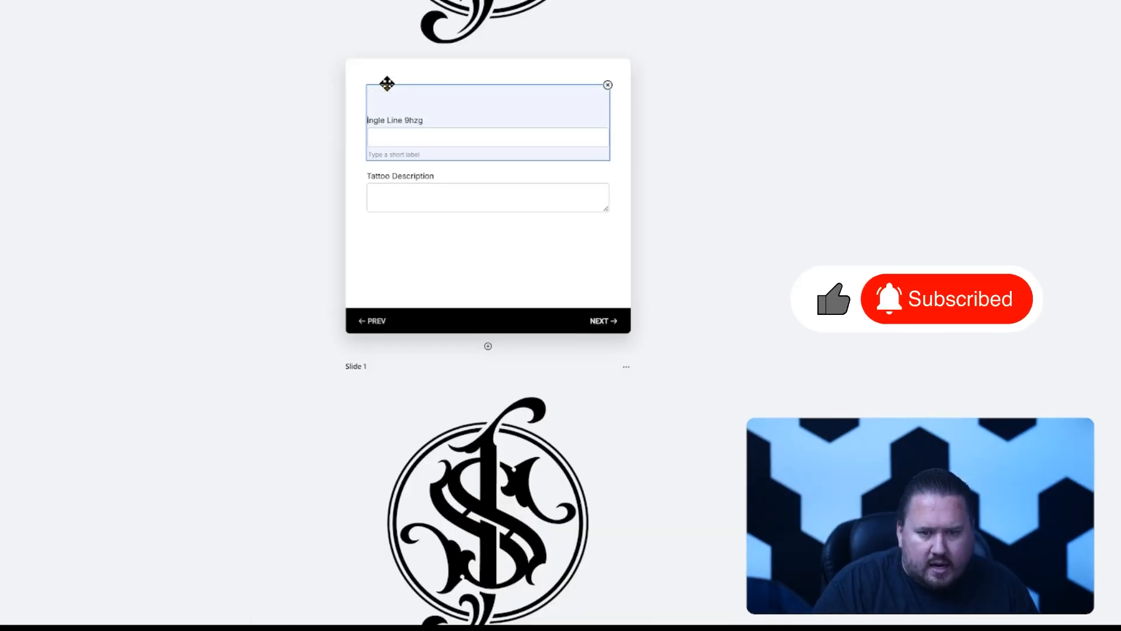
# Label the single-line field above Tattoo Description "Tattoo Size/Placement".
pyautogui.press('BackSpace')
pyautogui.press('BackSpace')
pyautogui.press('Delete')
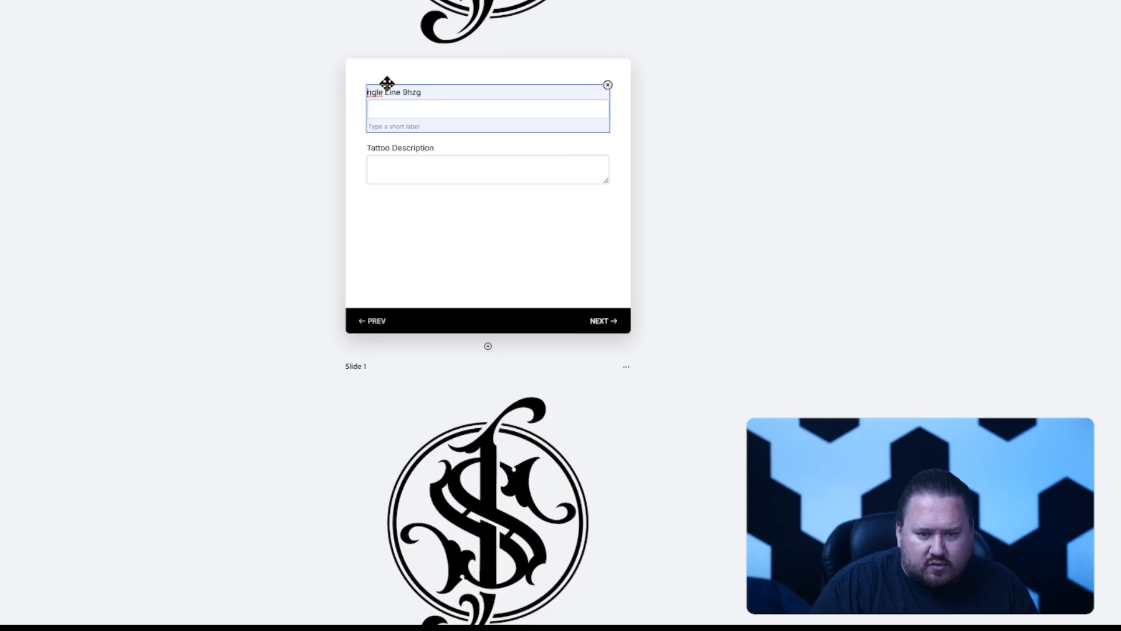
pyautogui.press('Delete')
pyautogui.press('Delete')
pyautogui.press('Delete')
pyautogui.press('Delete')
pyautogui.press('Delete')
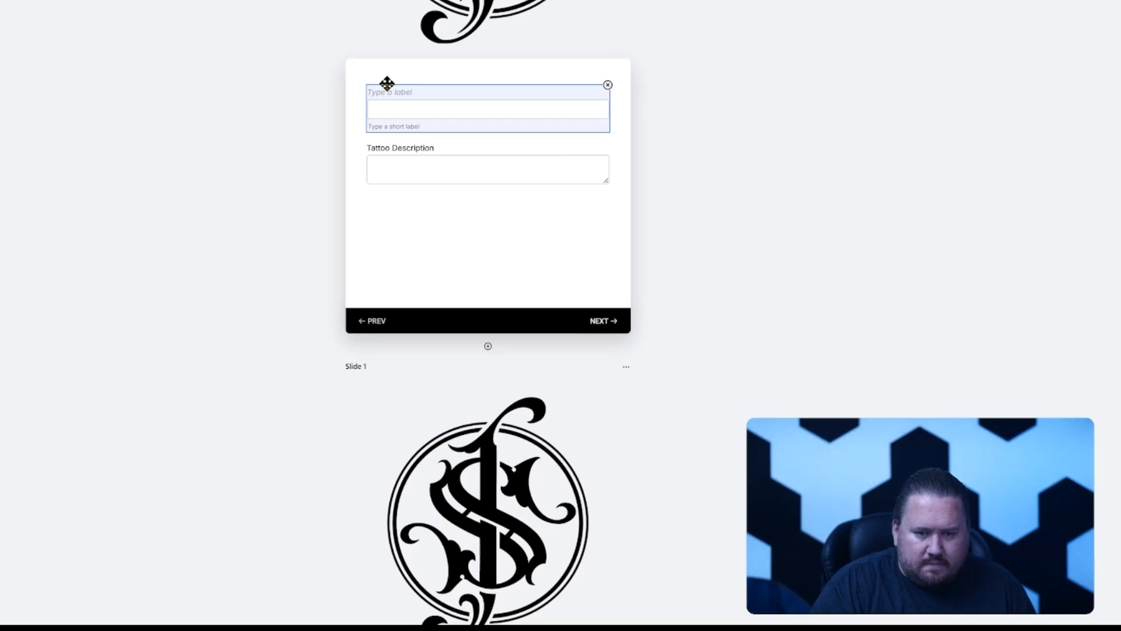
pyautogui.write('Tattoo Size/Placement')
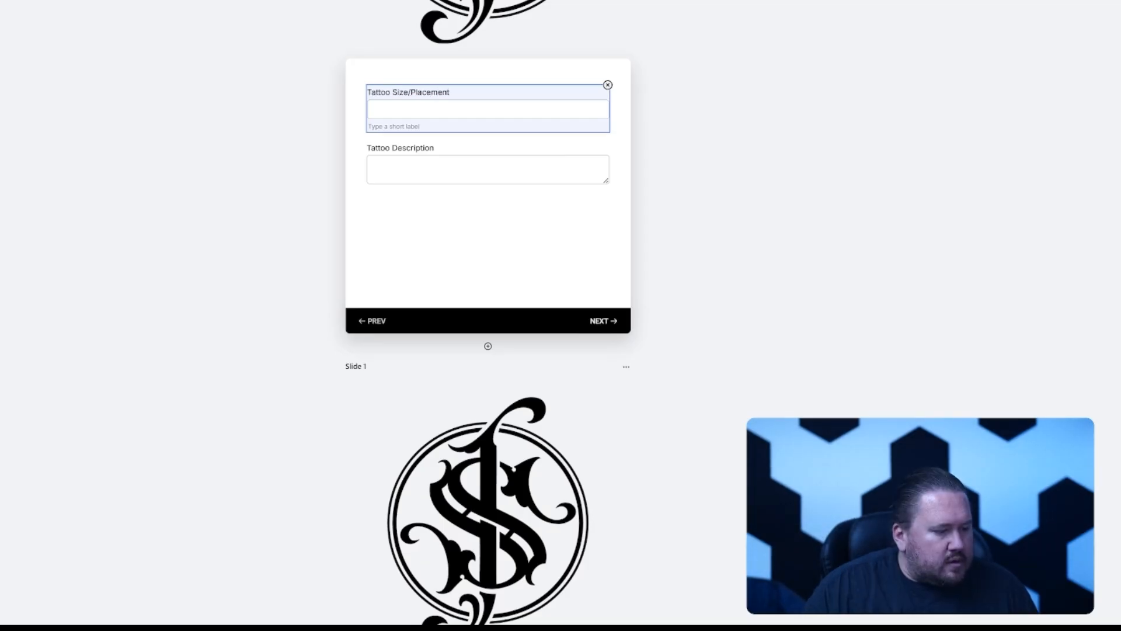
pyautogui.moveTo(6, 257); pyautogui.dragTo(449, 190)
pyautogui.click(595, 153)
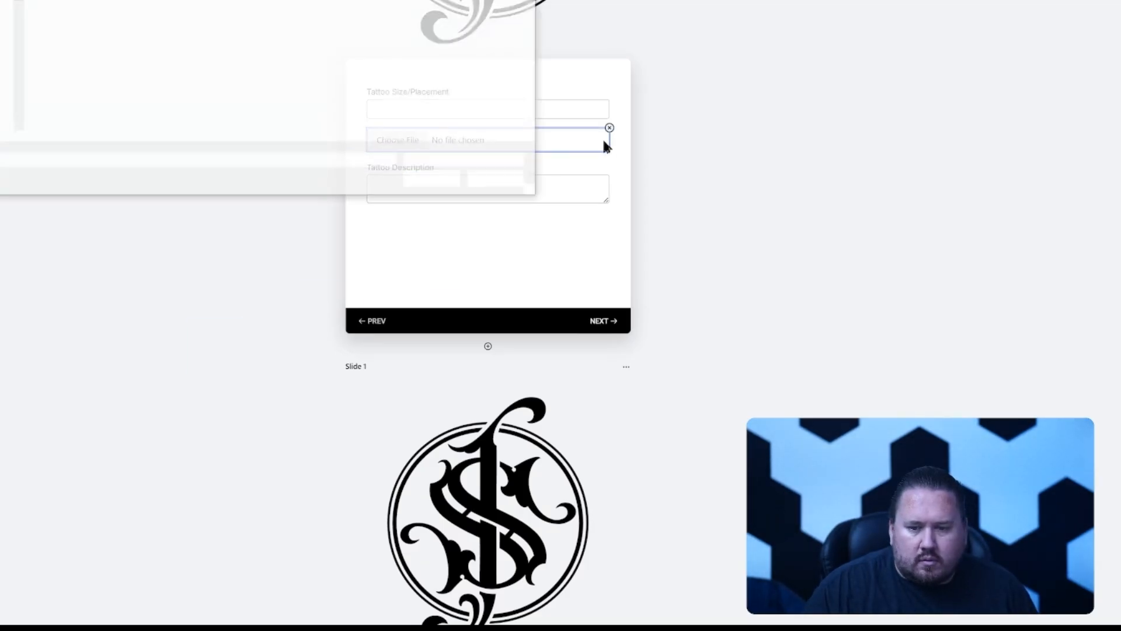
pyautogui.click(609, 128)
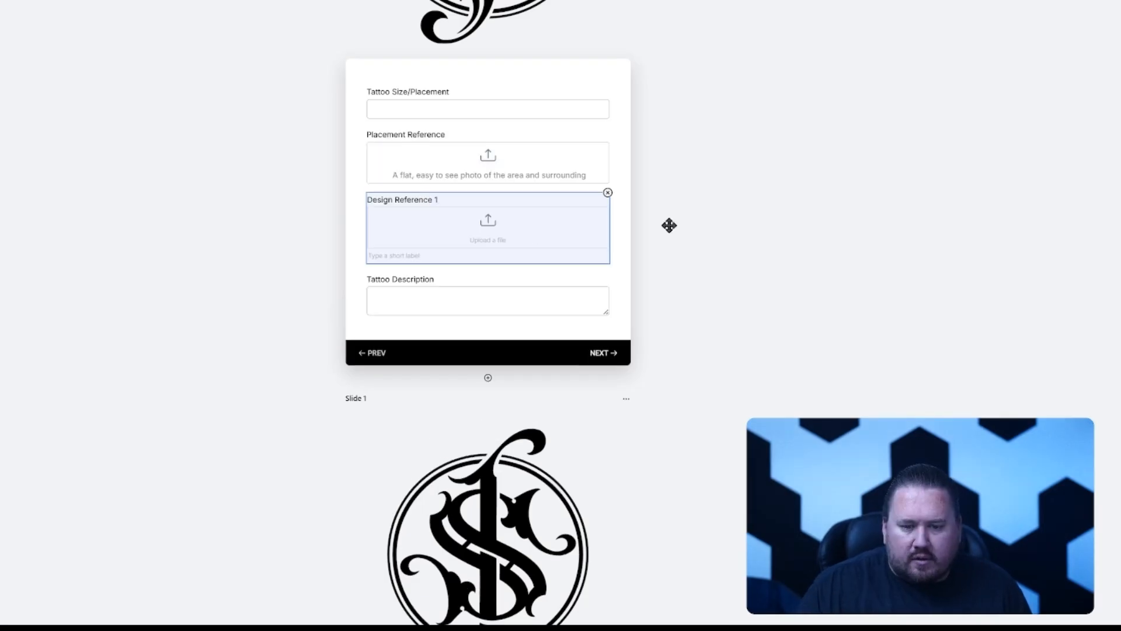
# Add a "Design Reference 2" upload field to the tattoo details slide and insert a new slide after it.
pyautogui.click(679, 222)
pyautogui.moveTo(117, 344); pyautogui.dragTo(460, 275)
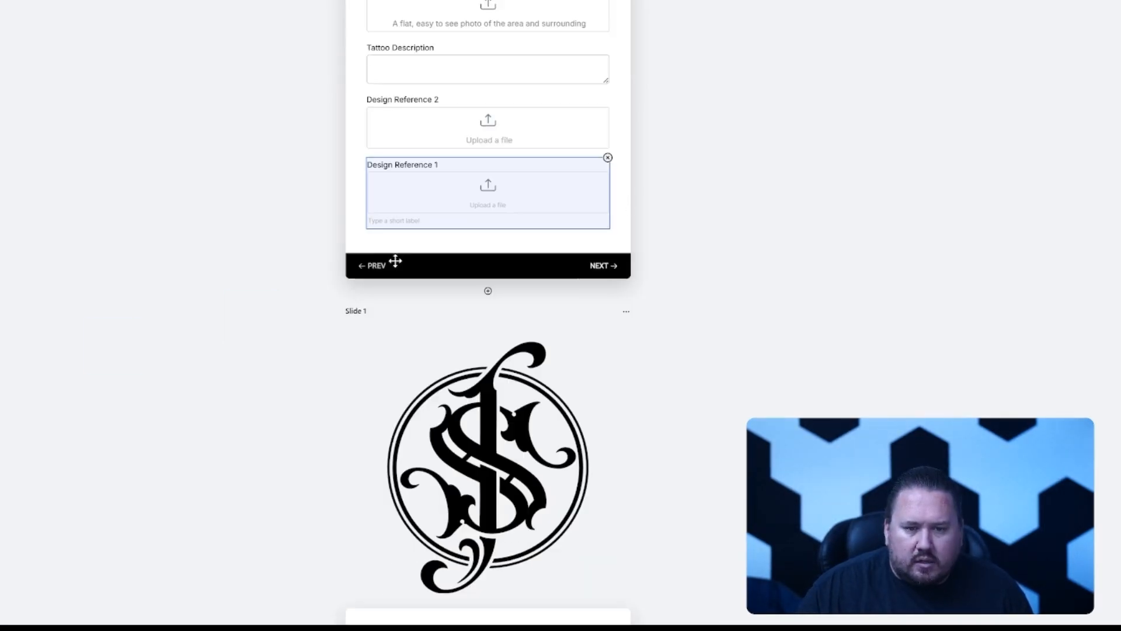
pyautogui.click(490, 292)
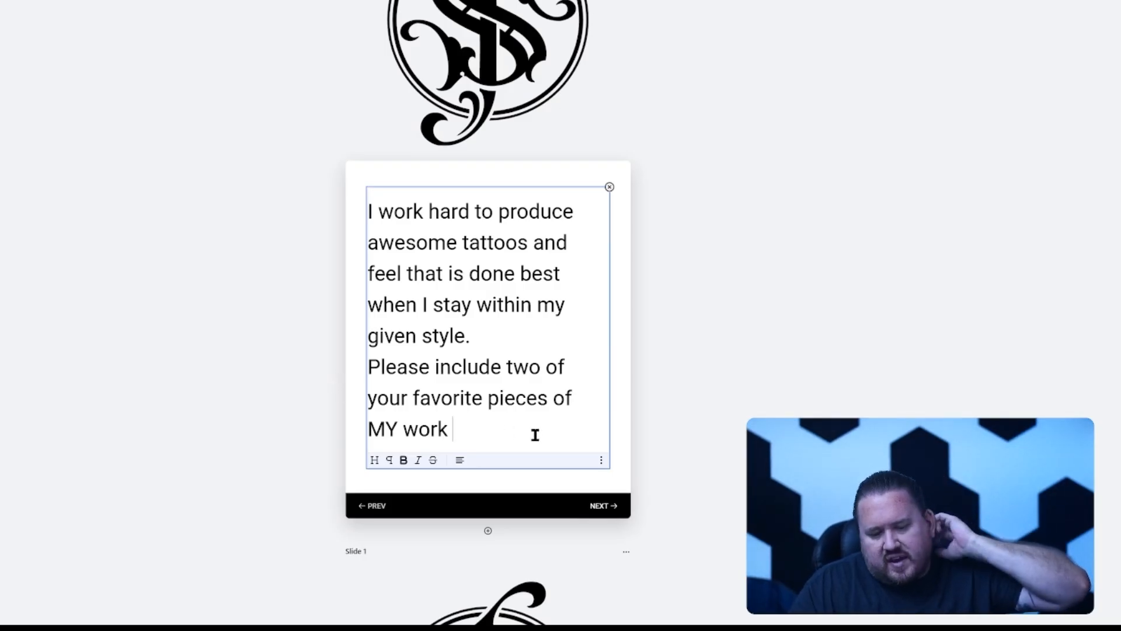
# Add two file upload fields below the favorite pieces text and label them "JS Ref1" and "JS Ref2".
pyautogui.moveTo(334, 475); pyautogui.dragTo(440, 447)
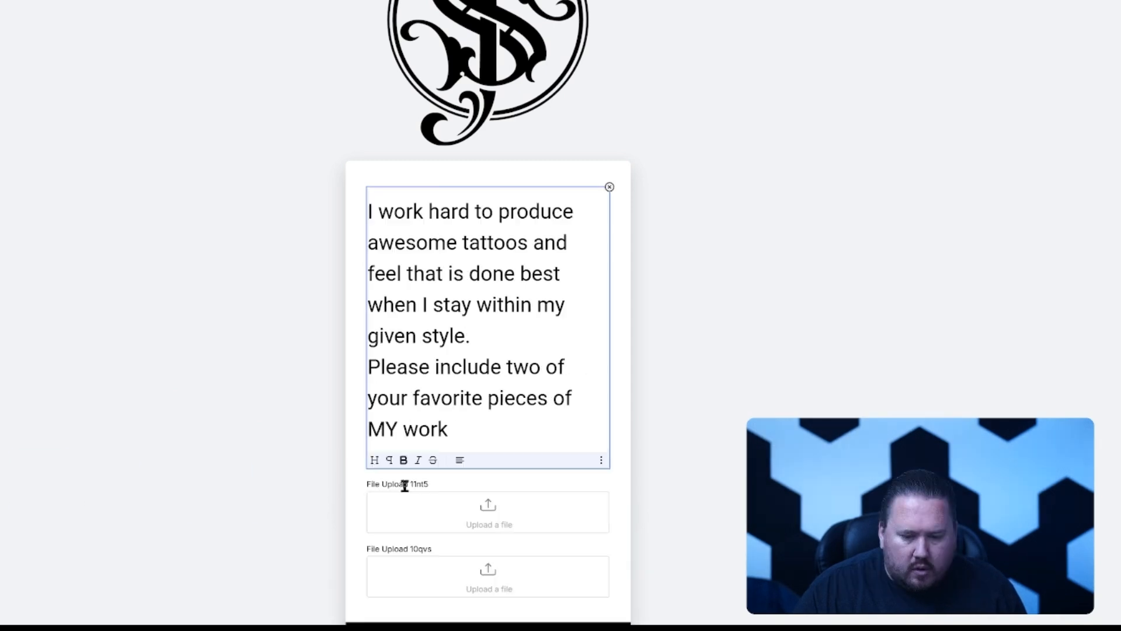
pyautogui.click(404, 485)
pyautogui.click(407, 418)
pyautogui.write('JE')
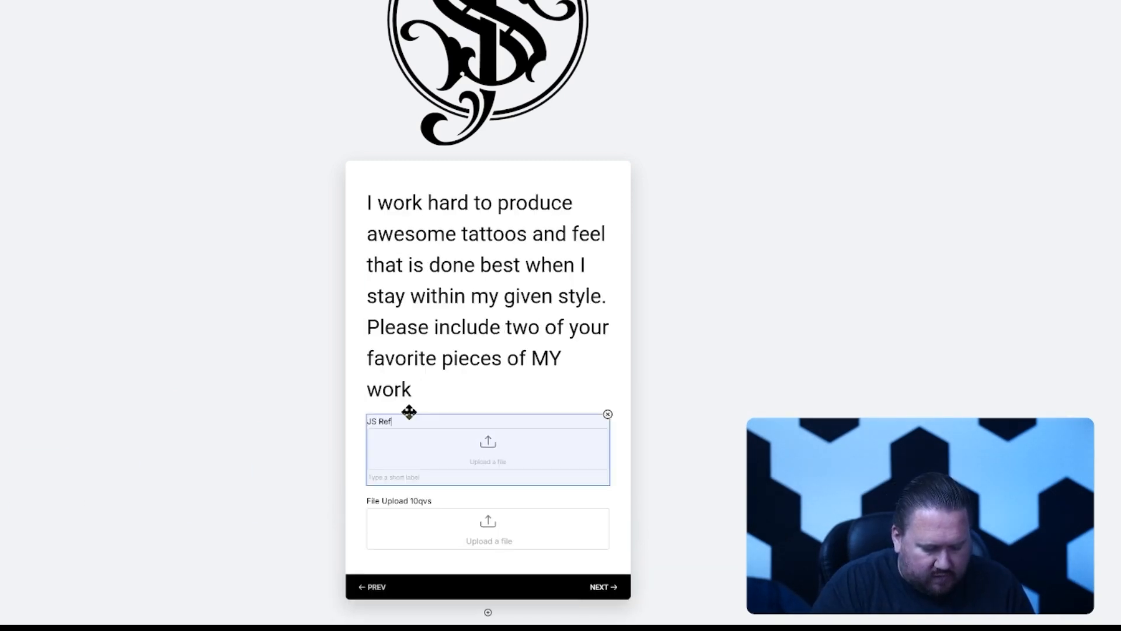
pyautogui.click(399, 501)
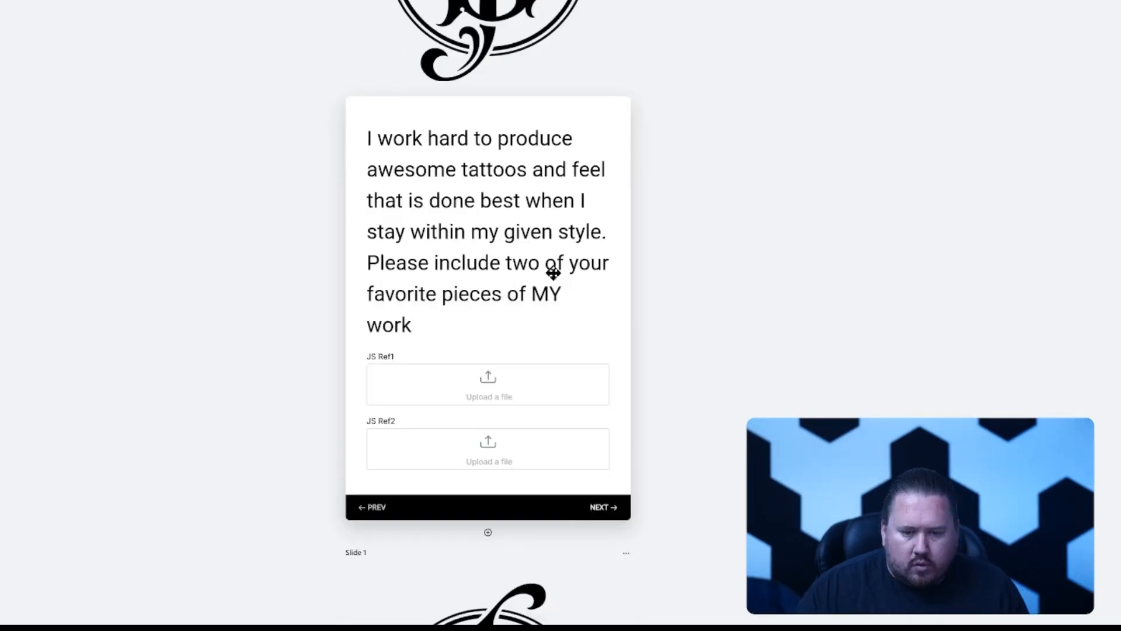
# Add another blank slide after the one with the JS Ref1 and JS Ref2 uploads.
pyautogui.scroll(-4, 486, 311)
pyautogui.moveTo(489, 320)
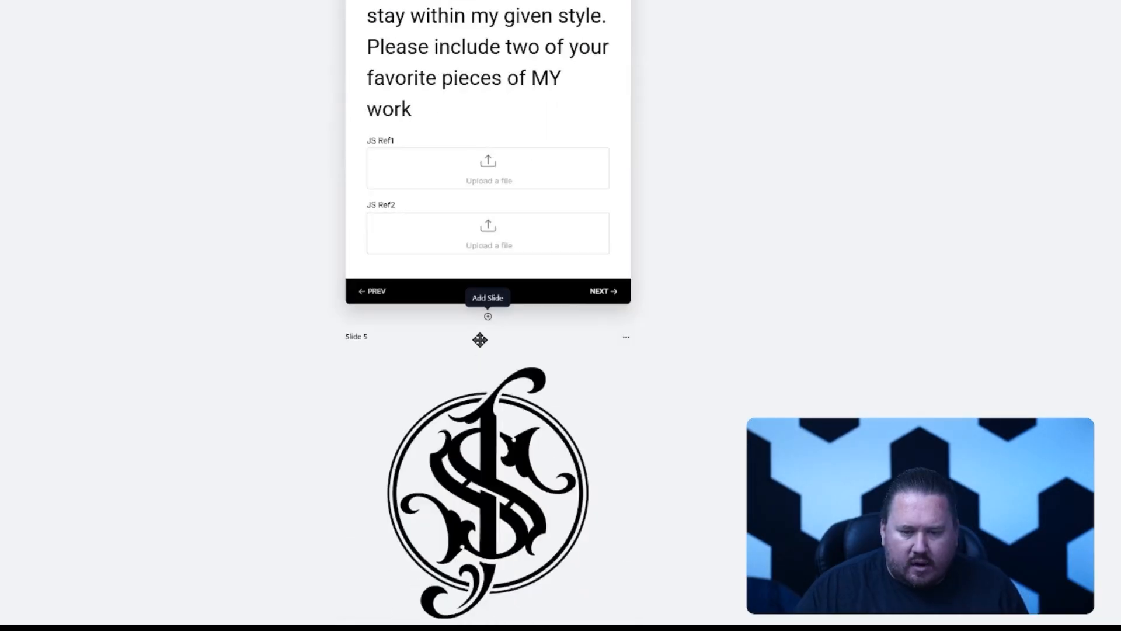
pyautogui.scroll(-8, 607, 389)
pyautogui.scroll(7, 465, 274)
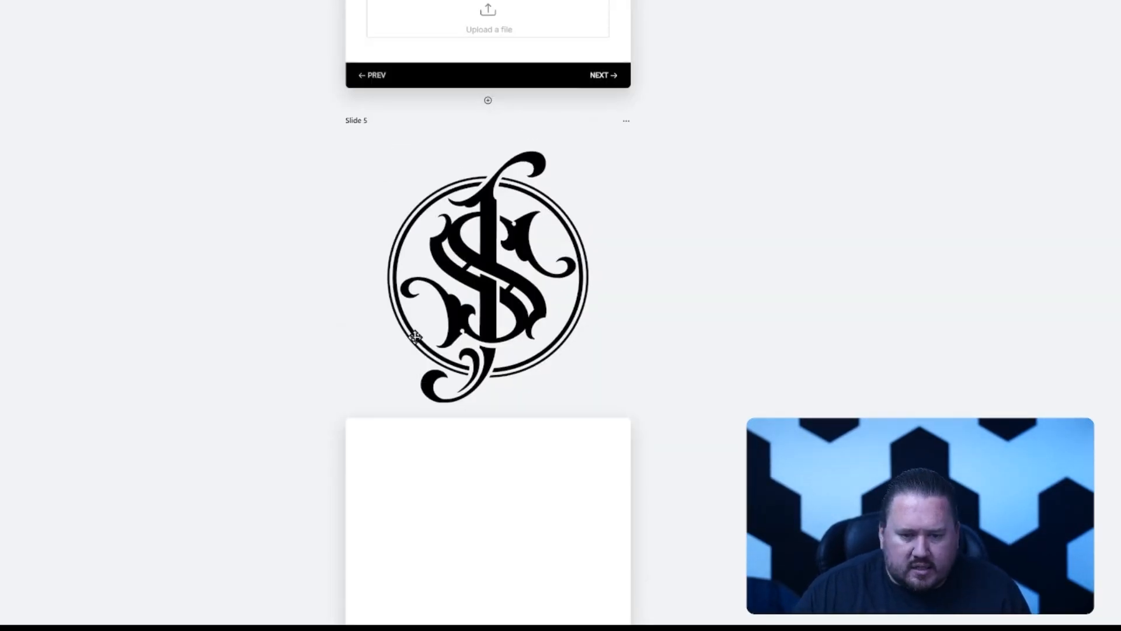
pyautogui.scroll(-4, 415, 338)
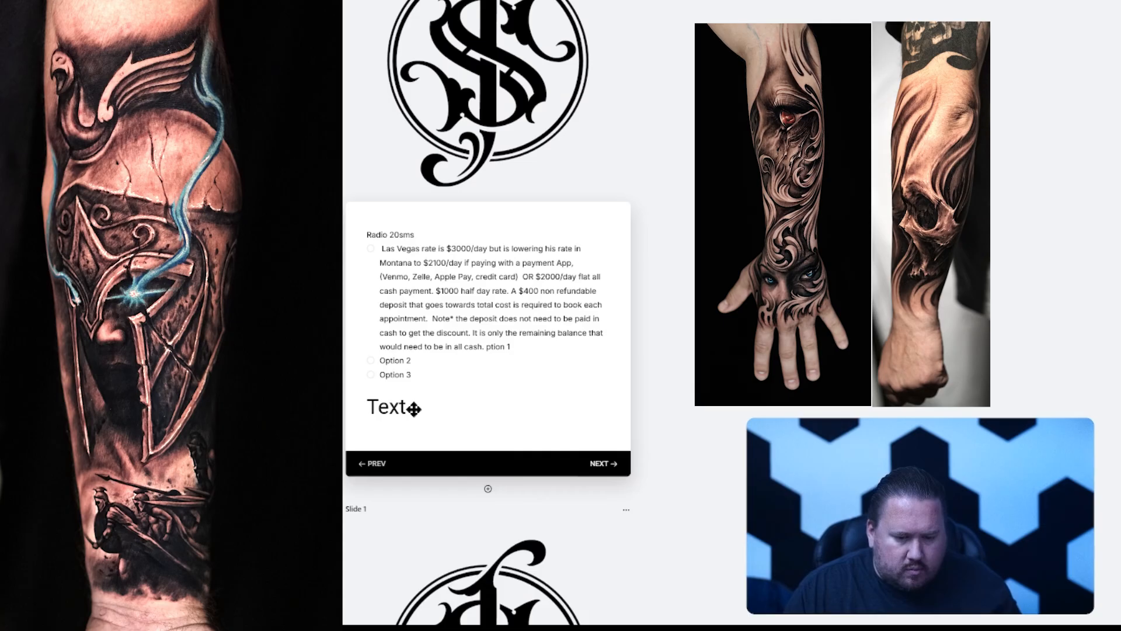
# Replace the placeholder in the new text block below the radio question with the copied pricing text in a smaller text size.
pyautogui.click(414, 409)
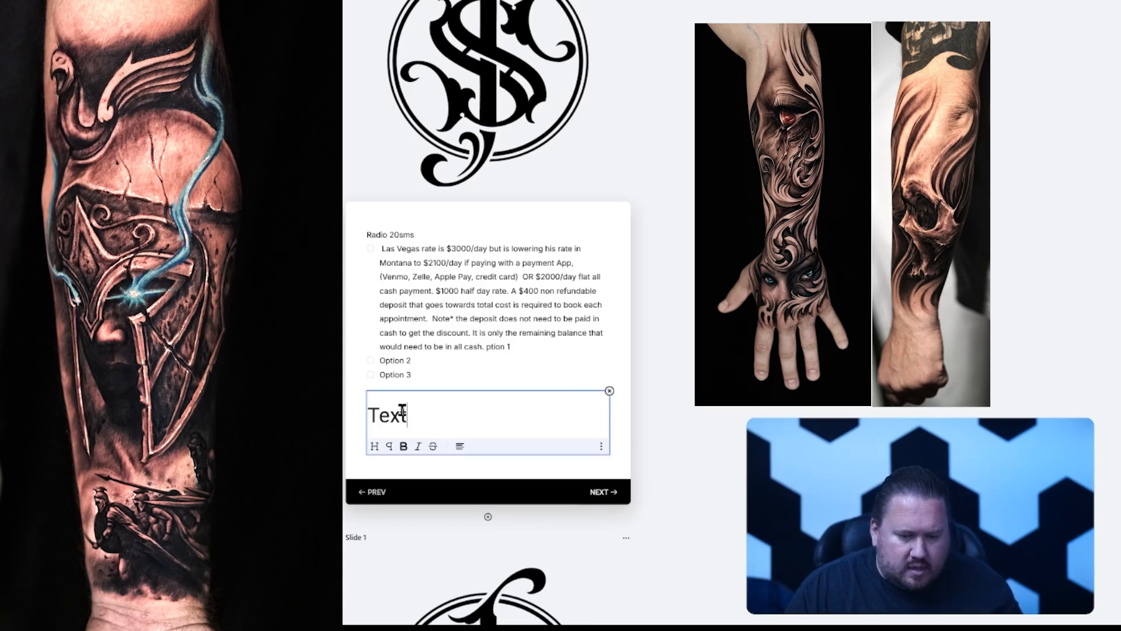
pyautogui.doubleClick(402, 412)
pyautogui.hotkey('ctrl', 'v')
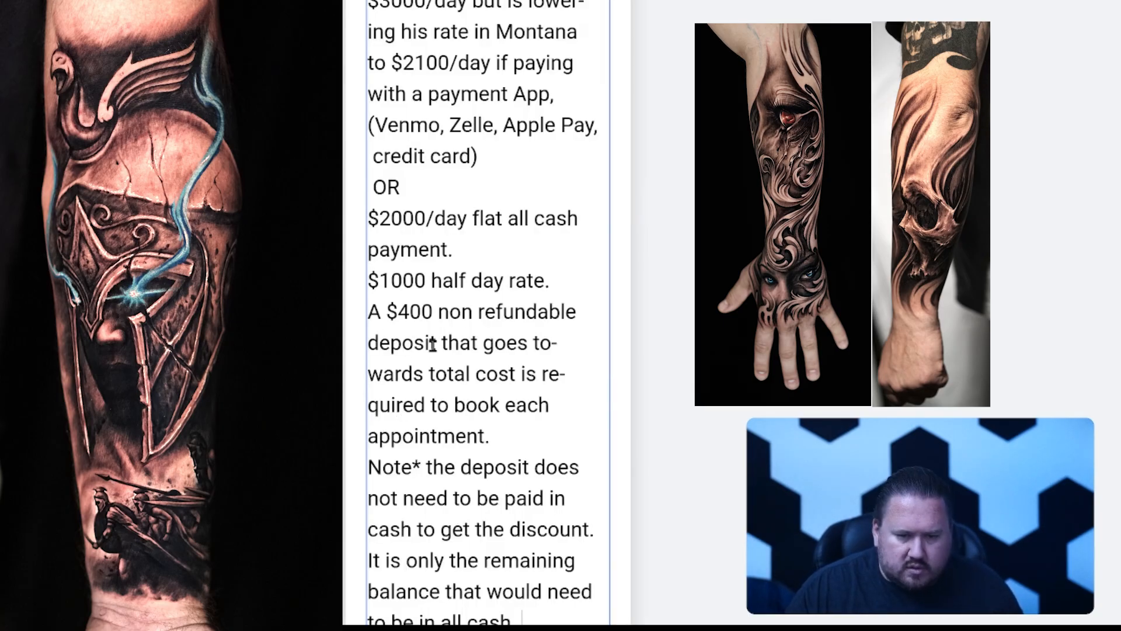
pyautogui.moveTo(455, 431); pyautogui.dragTo(462, 593)
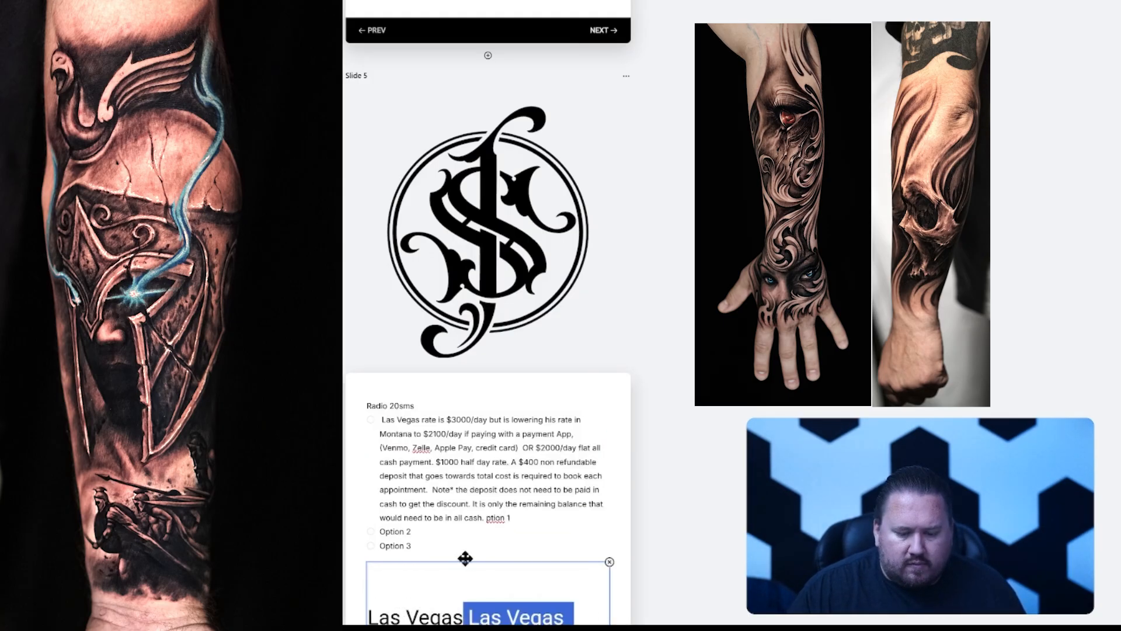
pyautogui.scroll(-7, 467, 526)
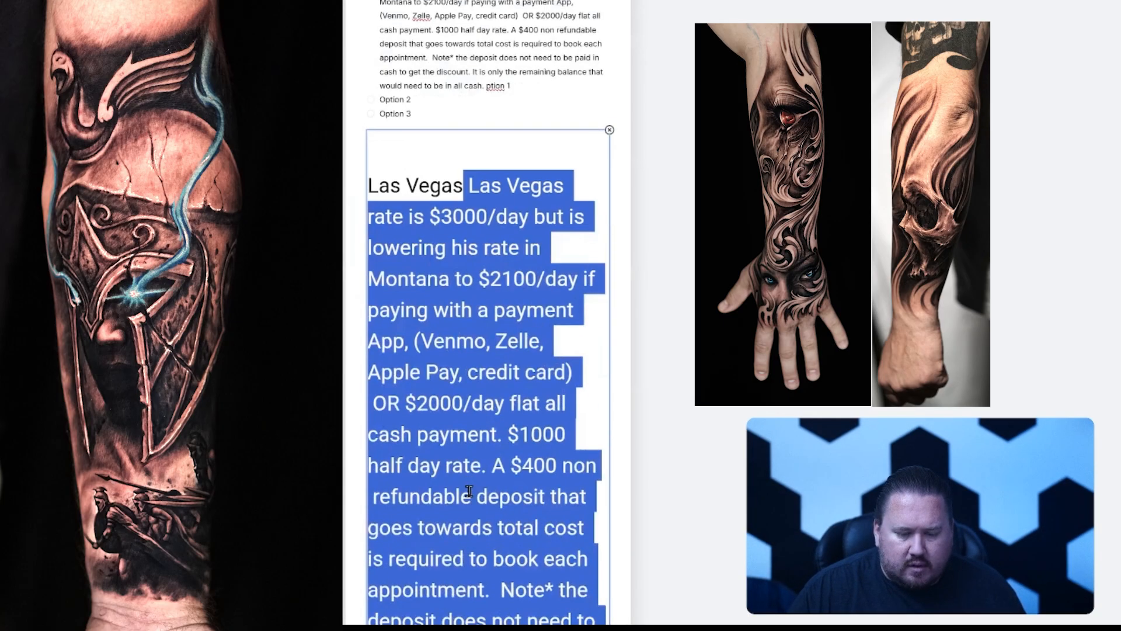
pyautogui.hotkey('ctrl', 'v')
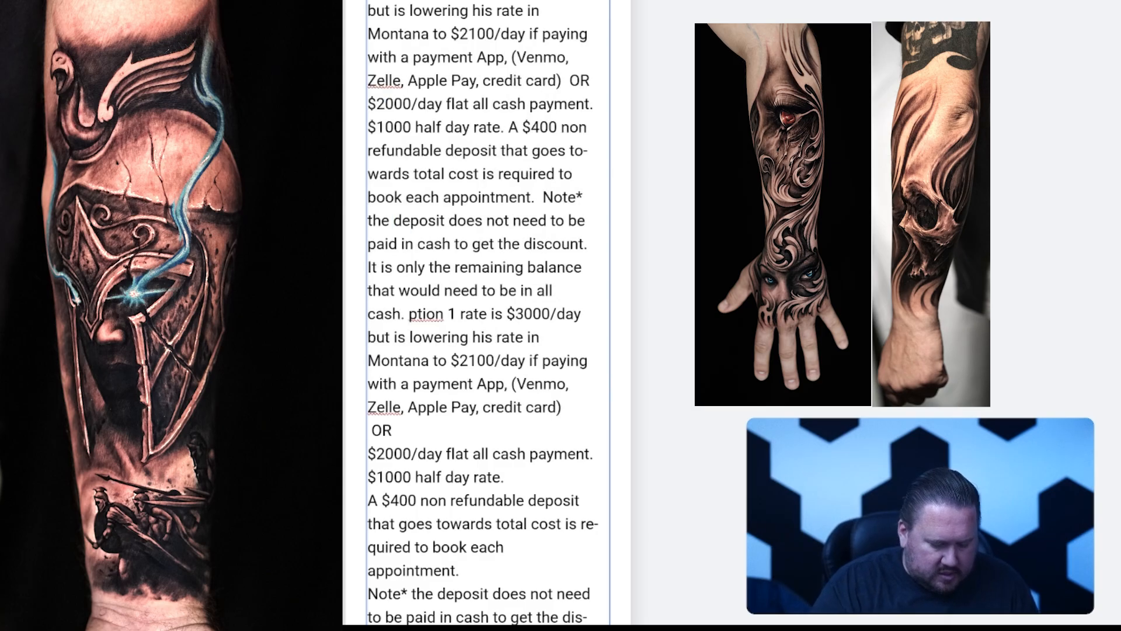
# Reword the opening of the pricing text to read "I have lowered my day rate in" before "Montana to $2100/day".
pyautogui.press('BackSpace')
pyautogui.press('Return')
pyautogui.write('James ha')
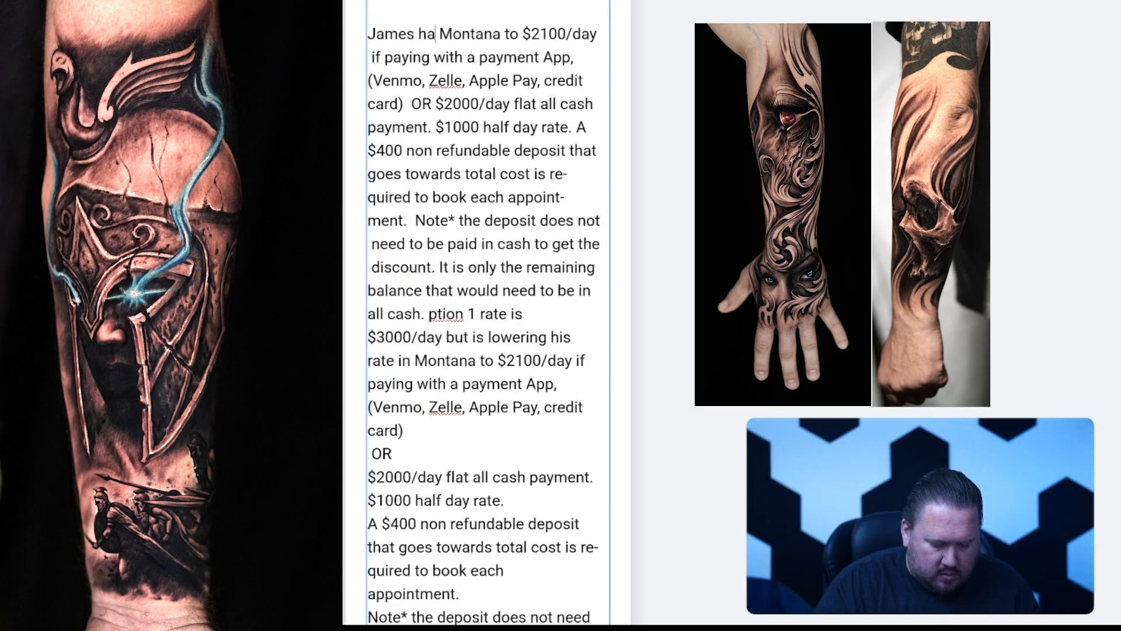
pyautogui.press('BackSpace')
pyautogui.press('BackSpace')
pyautogui.press('BackSpace')
pyautogui.press('BackSpace')
pyautogui.press('BackSpace')
pyautogui.press('BackSpace')
pyautogui.press('BackSpace')
pyautogui.press('BackSpace')
pyautogui.write('I have lowered my day rate in')
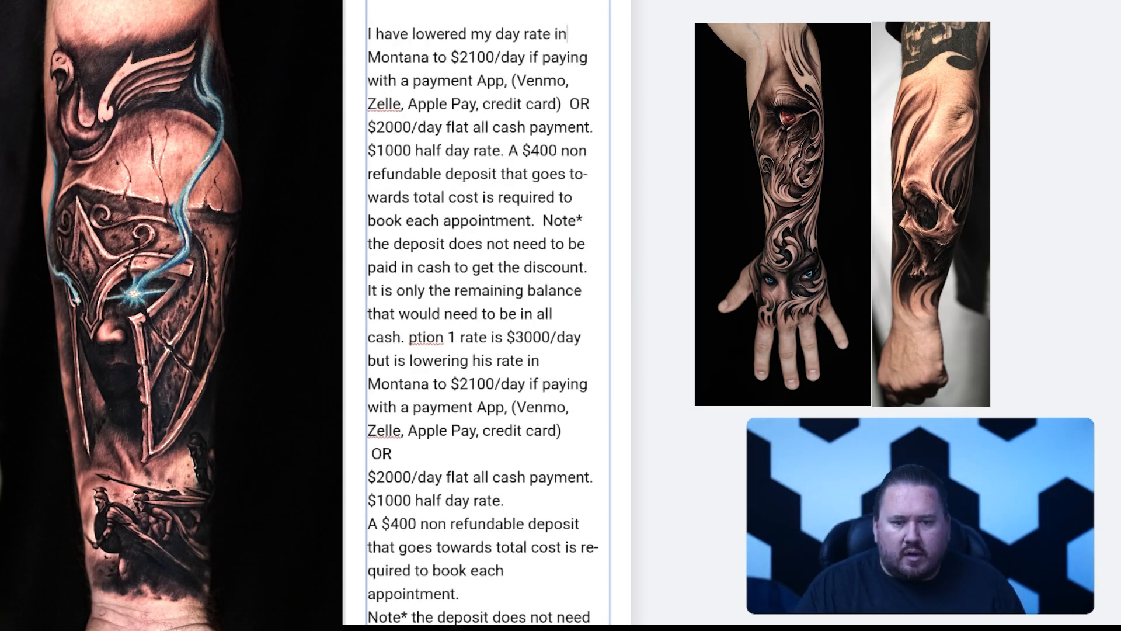
# Break the pricing text so "OR", the $2000/day cash payment and the $400 deposit sentence start on separate lines.
pyautogui.press('Return')
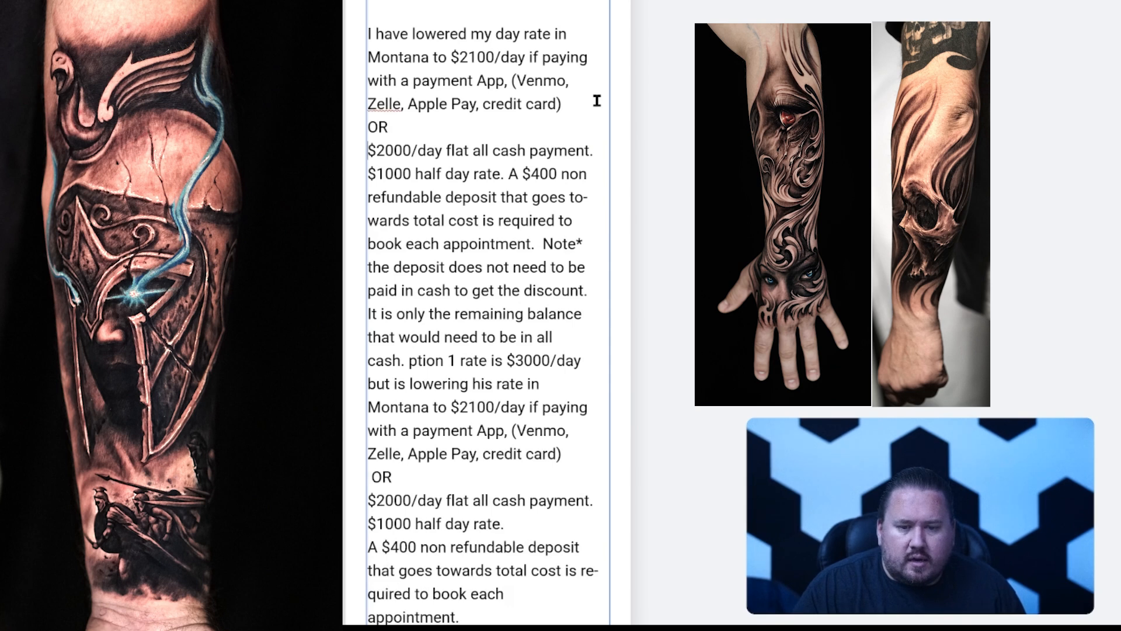
pyautogui.press('Right')
pyautogui.press('Right')
pyautogui.press('Right')
pyautogui.press('Right')
pyautogui.press('Right')
pyautogui.press('Right')
pyautogui.press('Right')
pyautogui.press('Right')
pyautogui.press('Right')
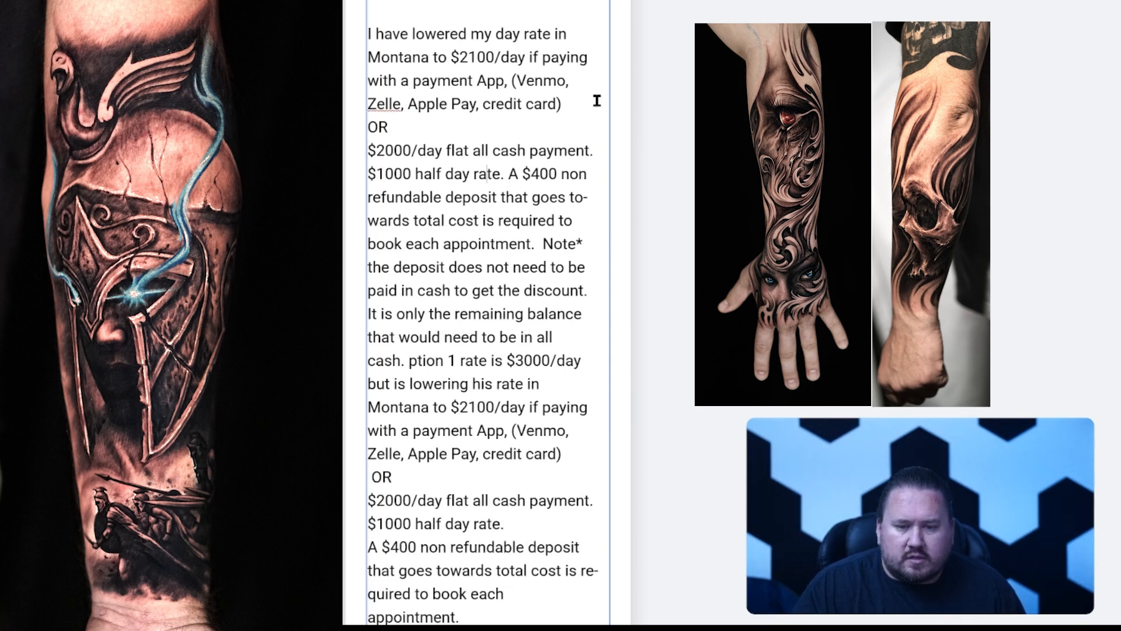
pyautogui.press('Return')
pyautogui.press('Return')
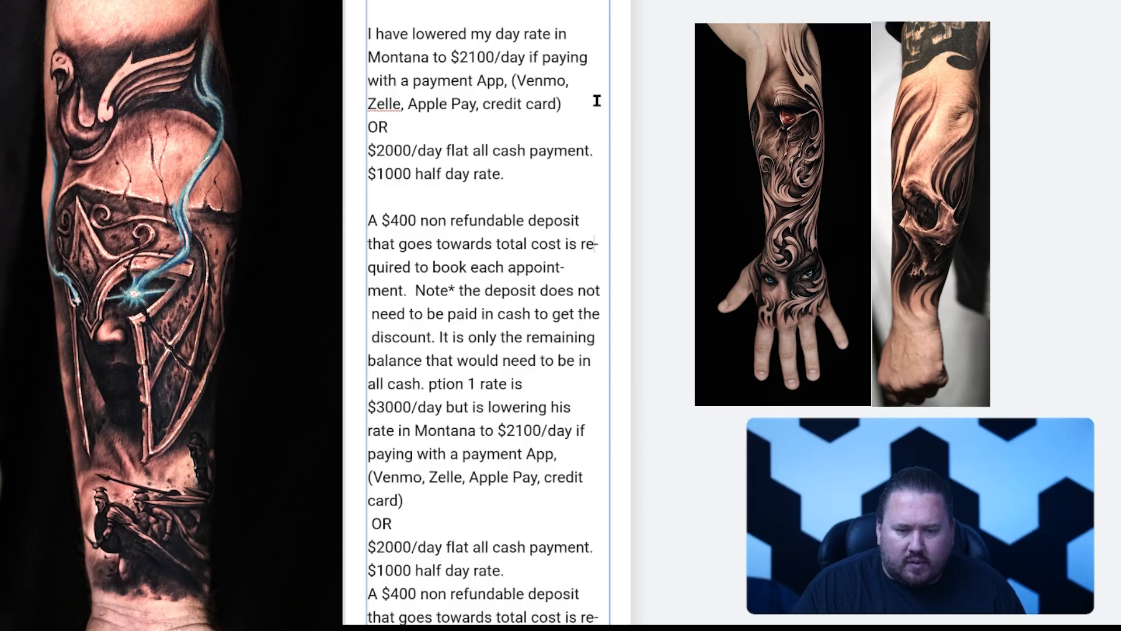
# Put the "Note*" sentence on its own line and remove the duplicated pricing text below it.
pyautogui.press('Return')
pyautogui.press('Return')
pyautogui.moveTo(409, 430); pyautogui.dragTo(388, 458)
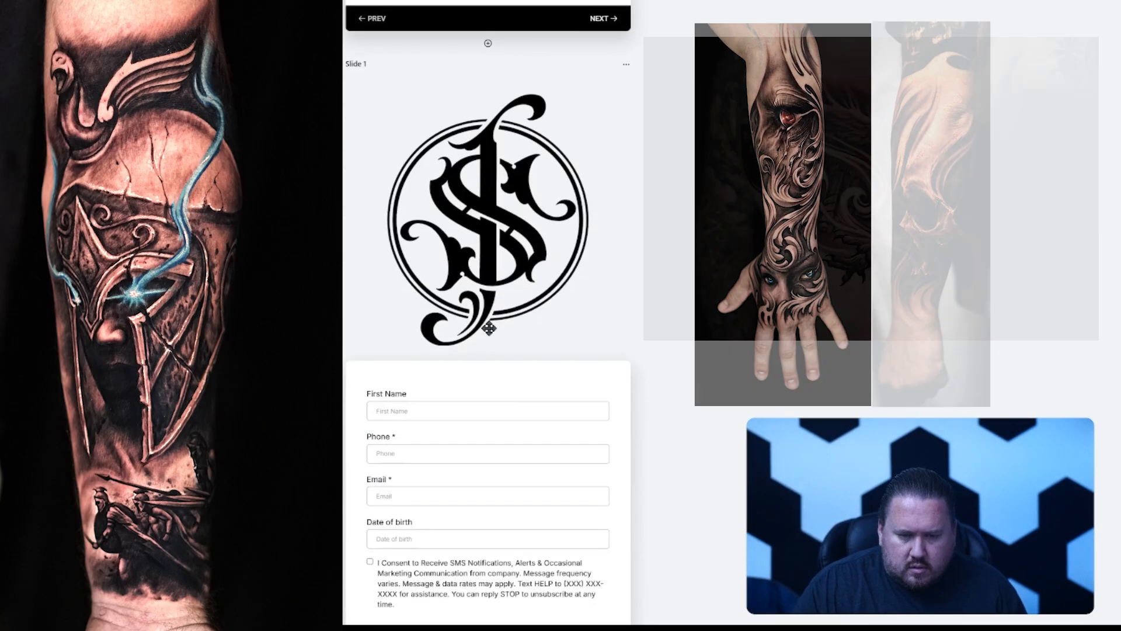
pyautogui.scroll(10, 489, 329)
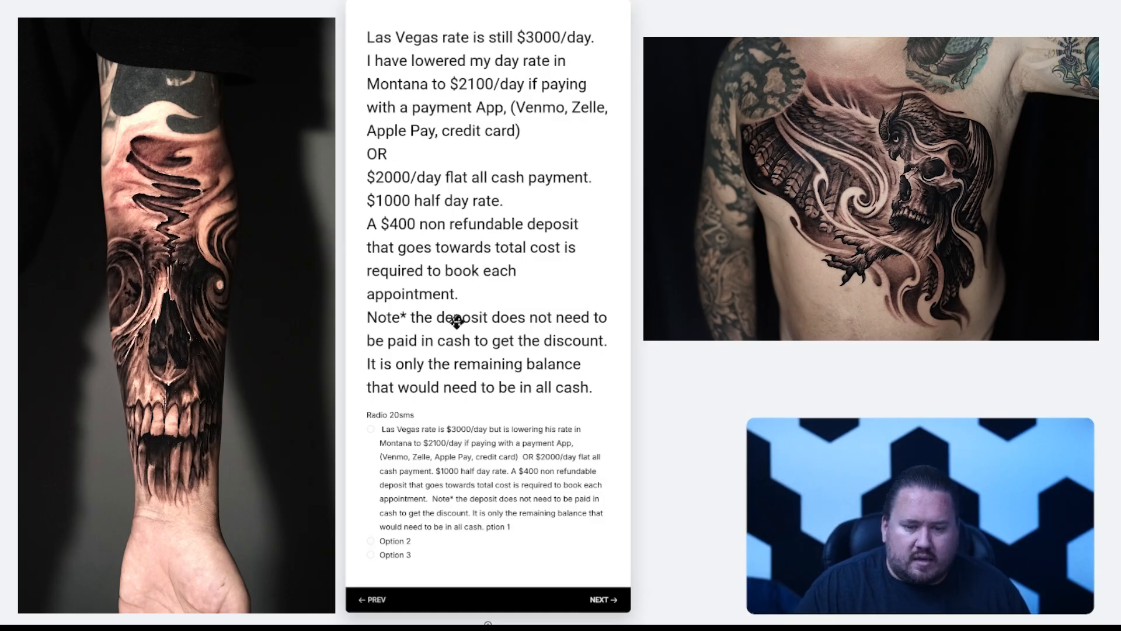
# Label the radio question on the pricing slide "Pricing Confirmation".
pyautogui.scroll(-4, 457, 320)
pyautogui.click(394, 198)
pyautogui.tripleClick(393, 197)
pyautogui.write('Pric')
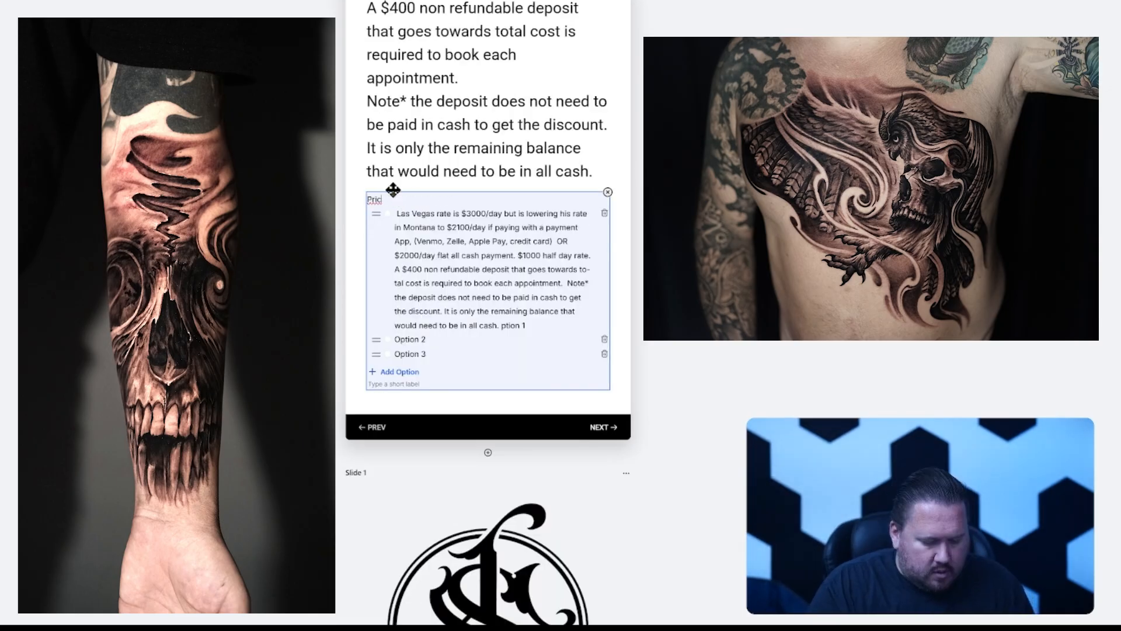
pyautogui.write('ing Confirma')
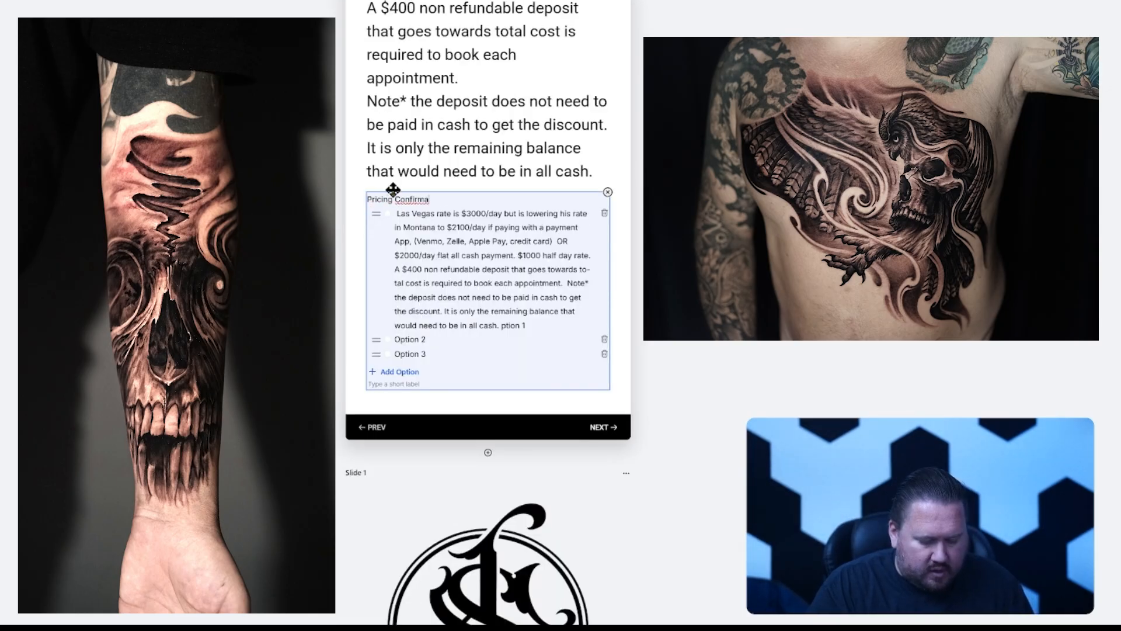
pyautogui.write('tion')
# Make "I have read and understand the pricing and deposit stucture." the only Pricing Confirmation option and mark the question as required.
pyautogui.write('ea')
pyautogui.write('d a')
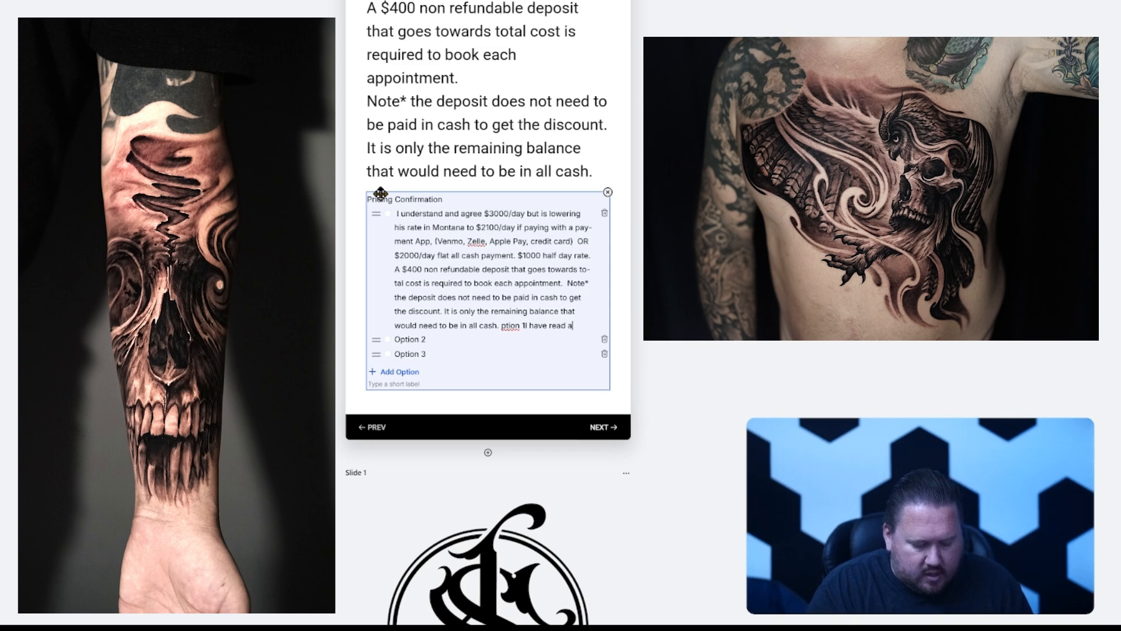
pyautogui.write('nd understand the ')
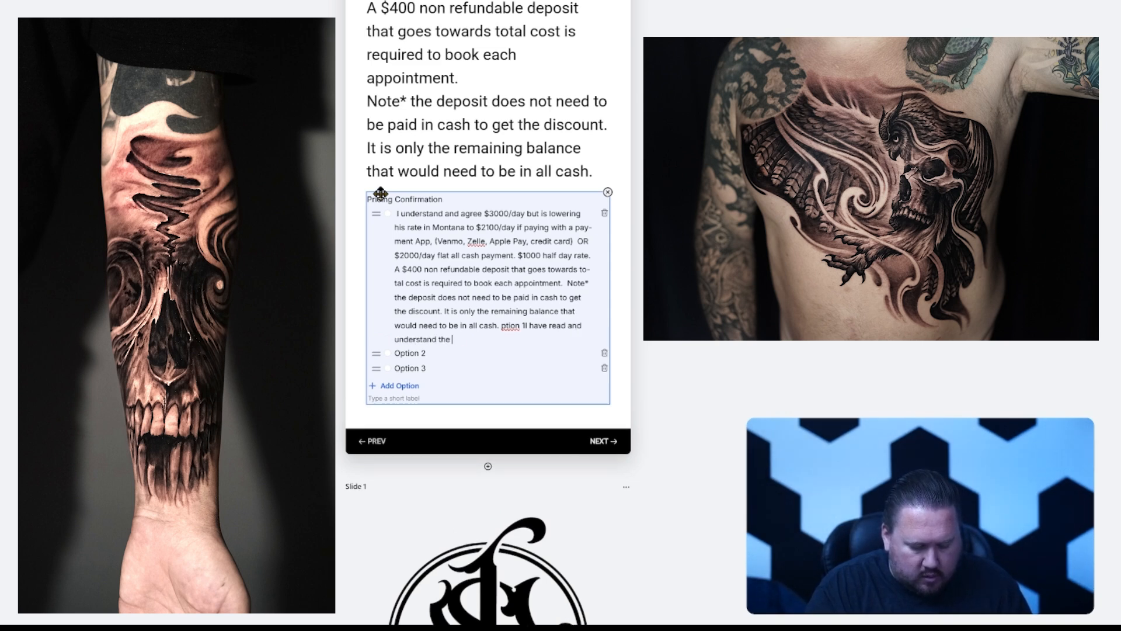
pyautogui.write('pricing and d')
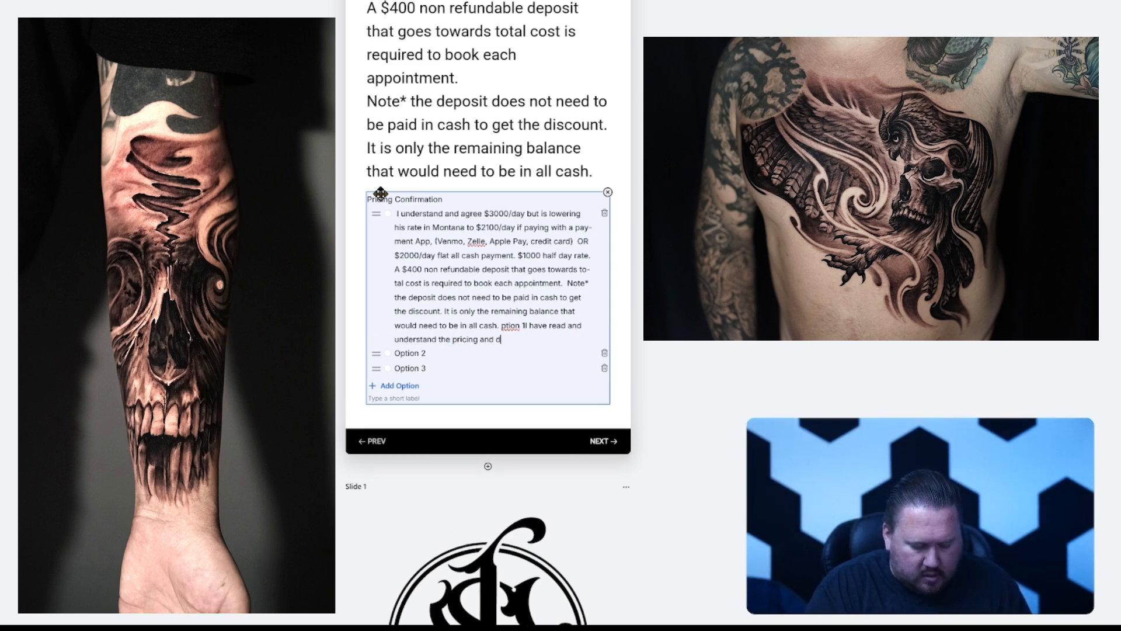
pyautogui.write('eposit stucture.')
pyautogui.click(605, 242)
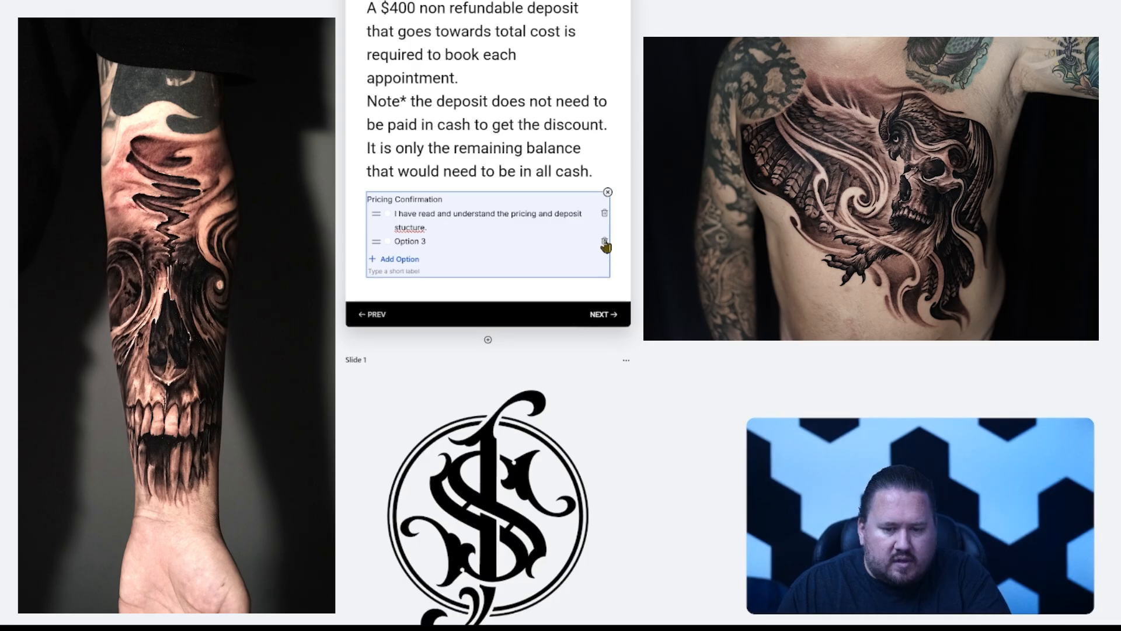
pyautogui.click(605, 241)
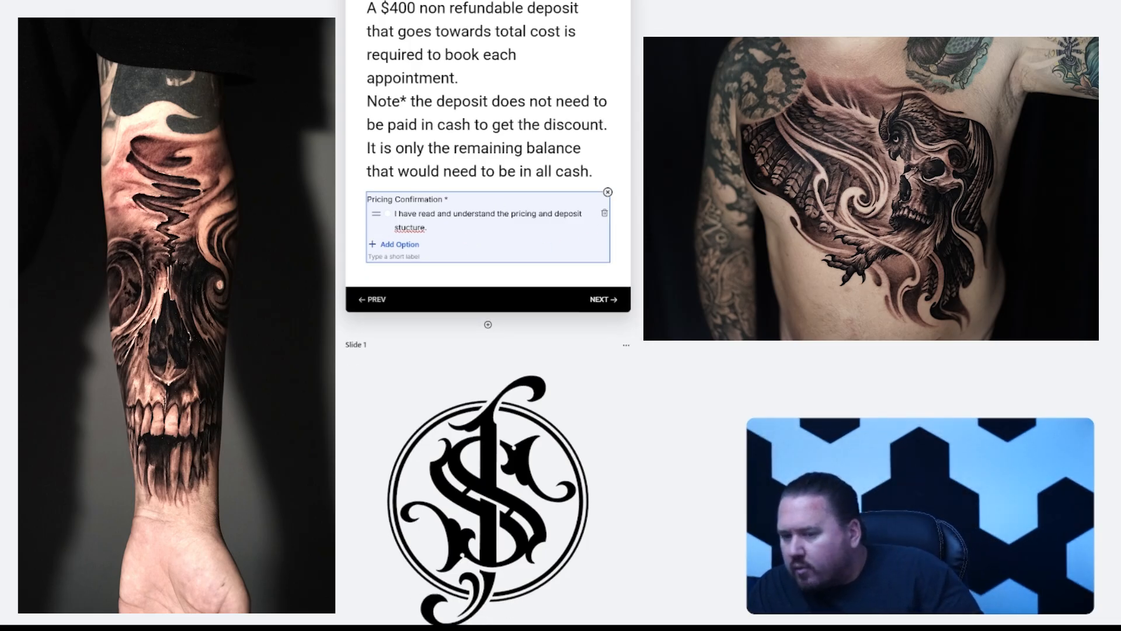
# Mark the JS Ref1 and JS Ref2 upload fields as required.
pyautogui.scroll(-20, 485, 263)
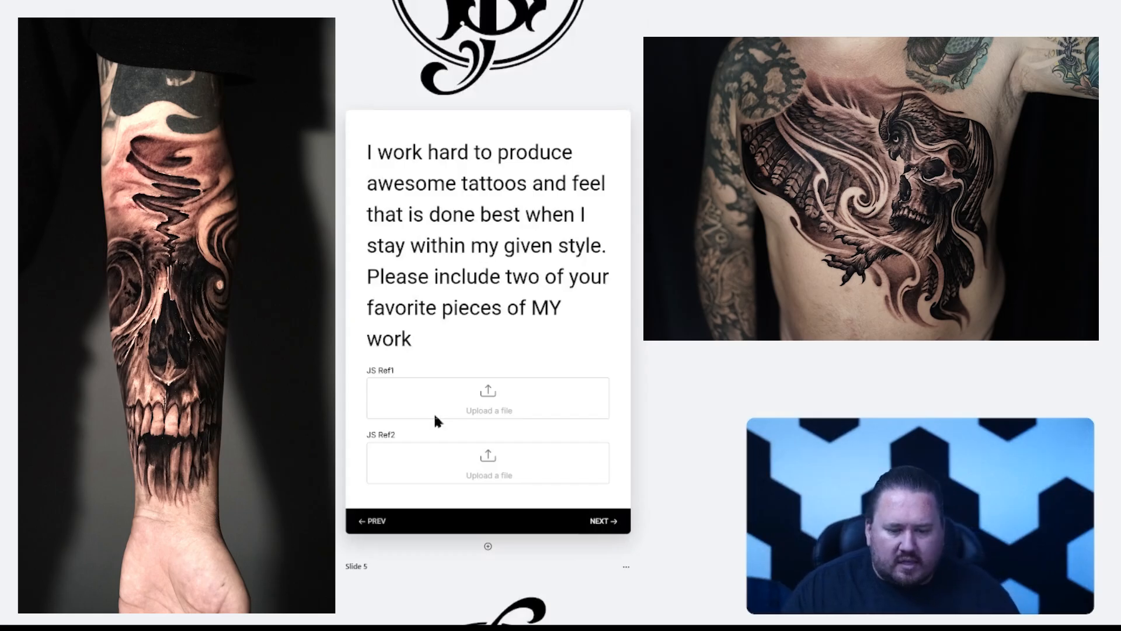
pyautogui.click(432, 379)
pyautogui.click(433, 462)
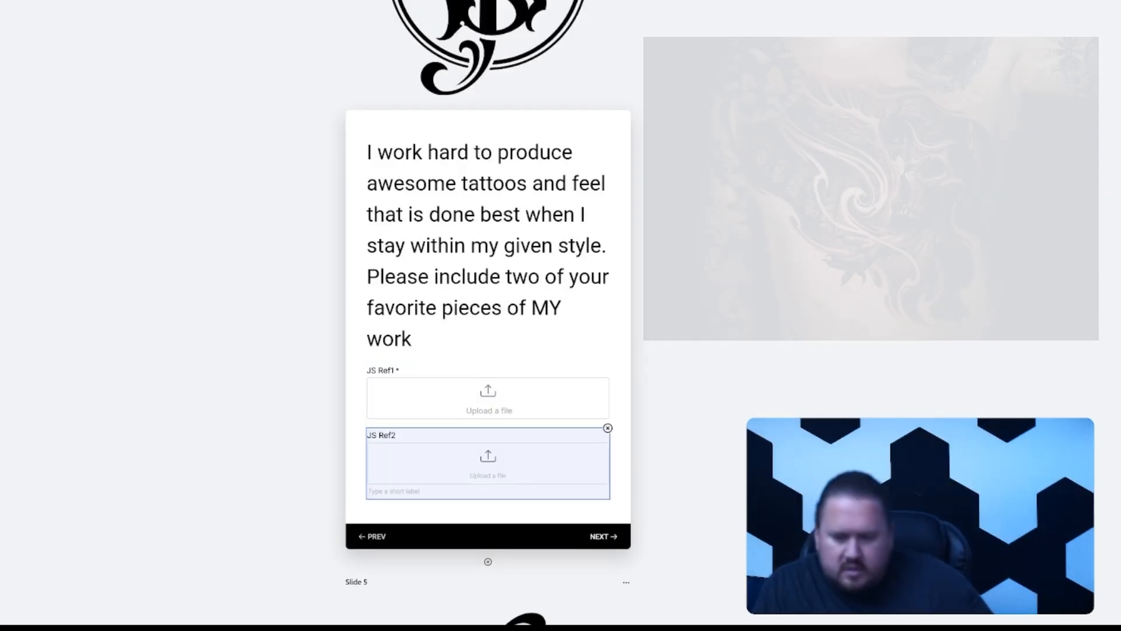
# Mark the Placement Reference and Tattoo Description fields on the tattoo details slide as required.
pyautogui.scroll(5, 489, 339)
pyautogui.click(490, 390)
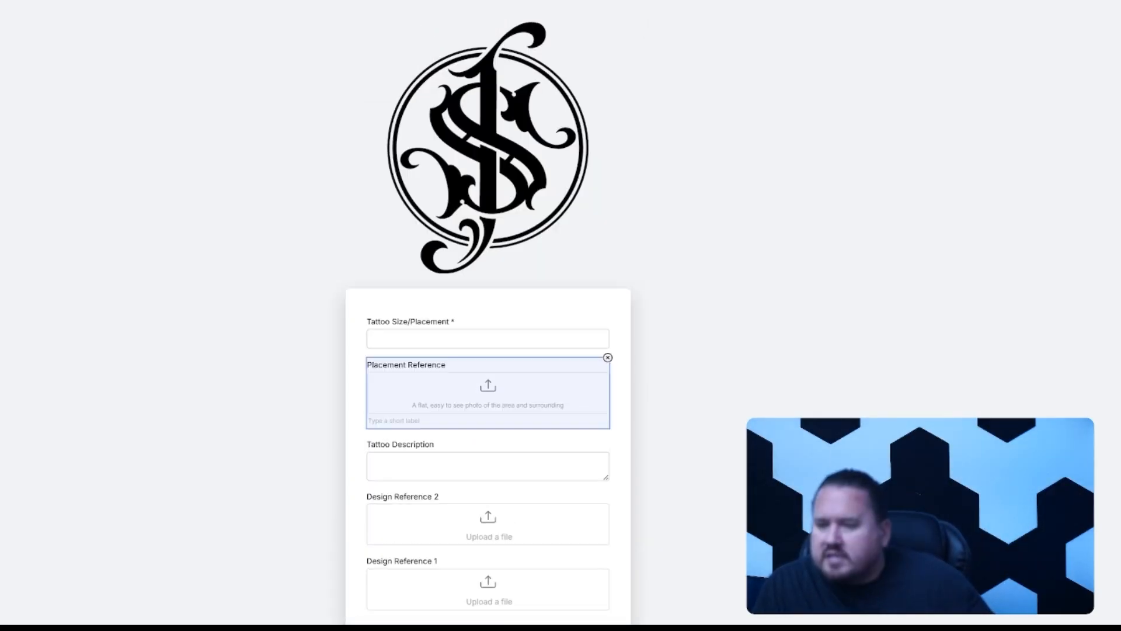
pyautogui.click(564, 457)
pyautogui.click(514, 522)
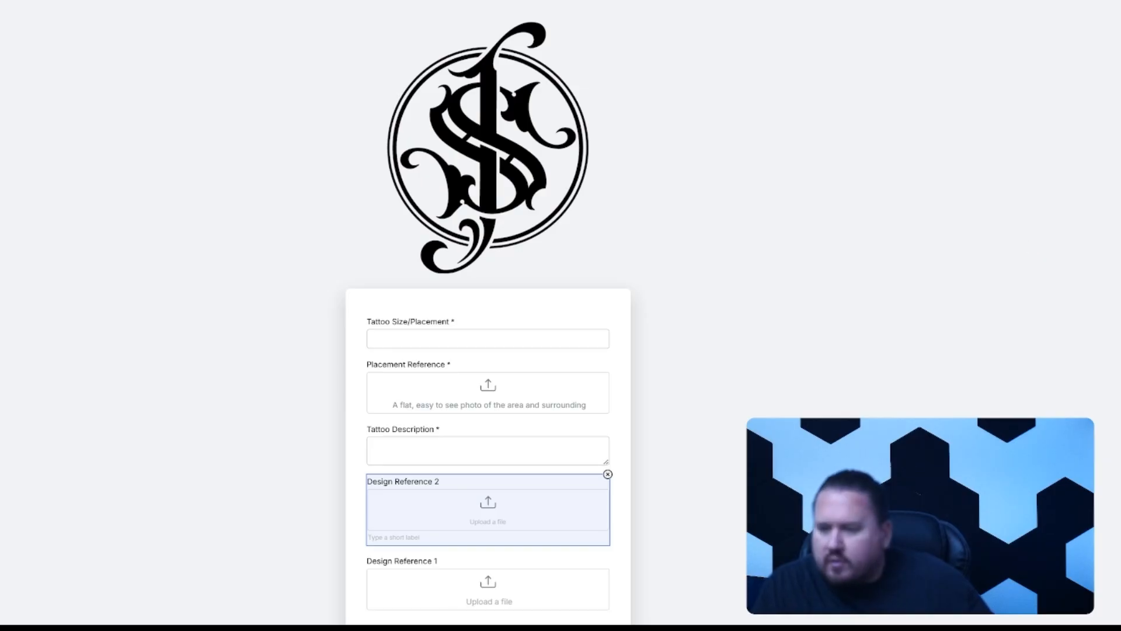
# Mark the Style Agreement checkbox question on the first slide as required.
pyautogui.scroll(-7, 976, 289)
pyautogui.click(545, 132)
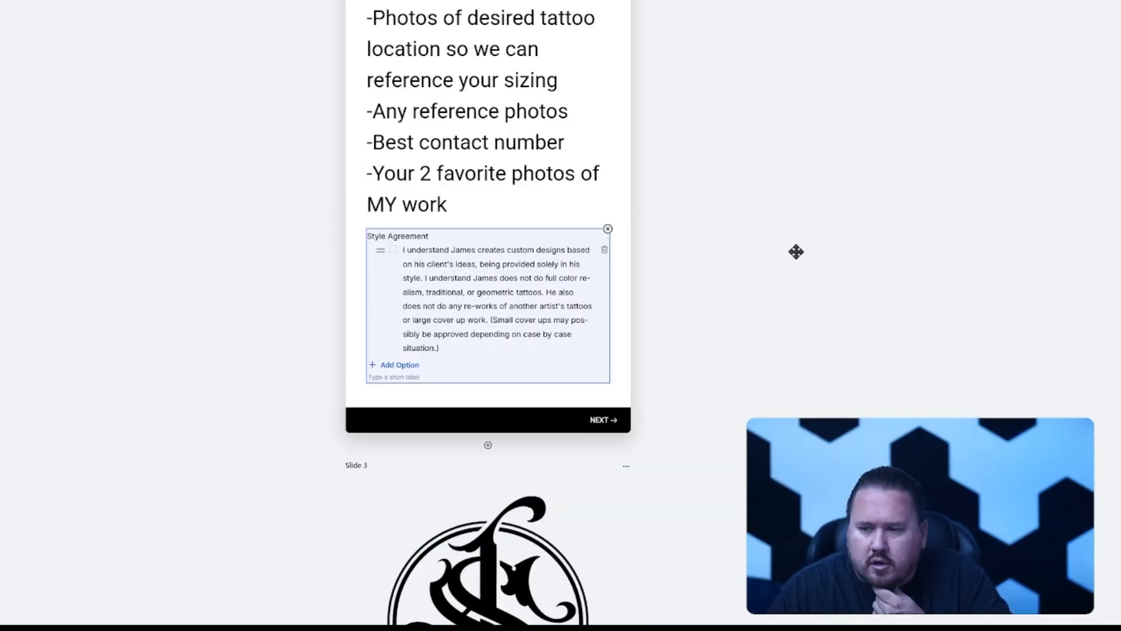
pyautogui.click(1119, 179)
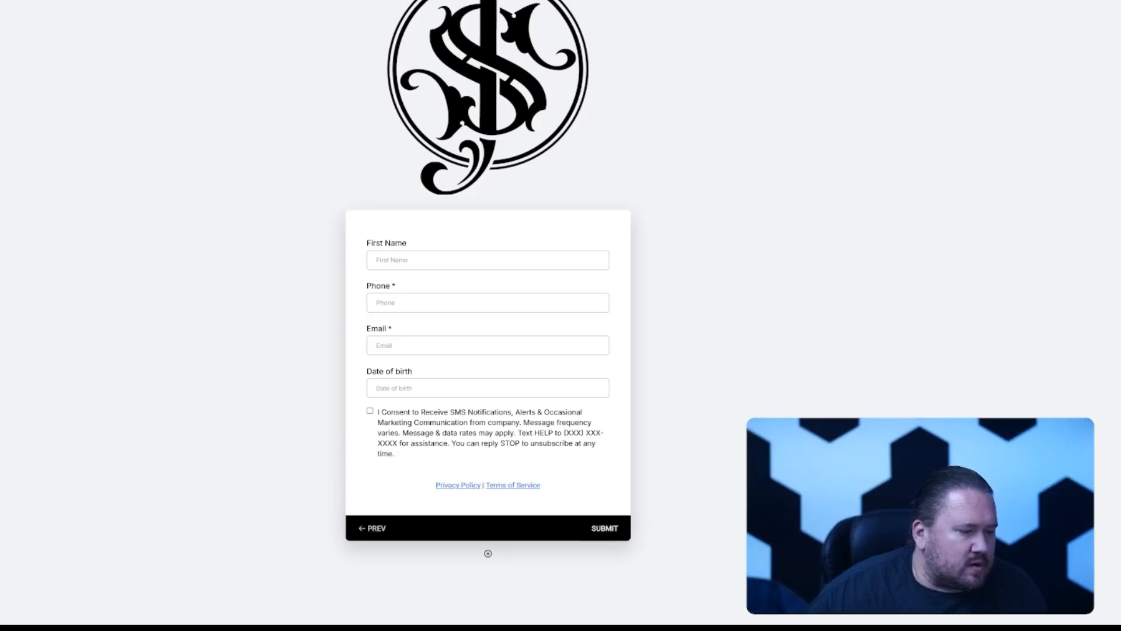
# Add a text block above First Name on the last slide, starting "AWESOME!!!", asking for personal info and ending "I will be in touch ASAP".
pyautogui.moveTo(3, 327); pyautogui.dragTo(423, 218)
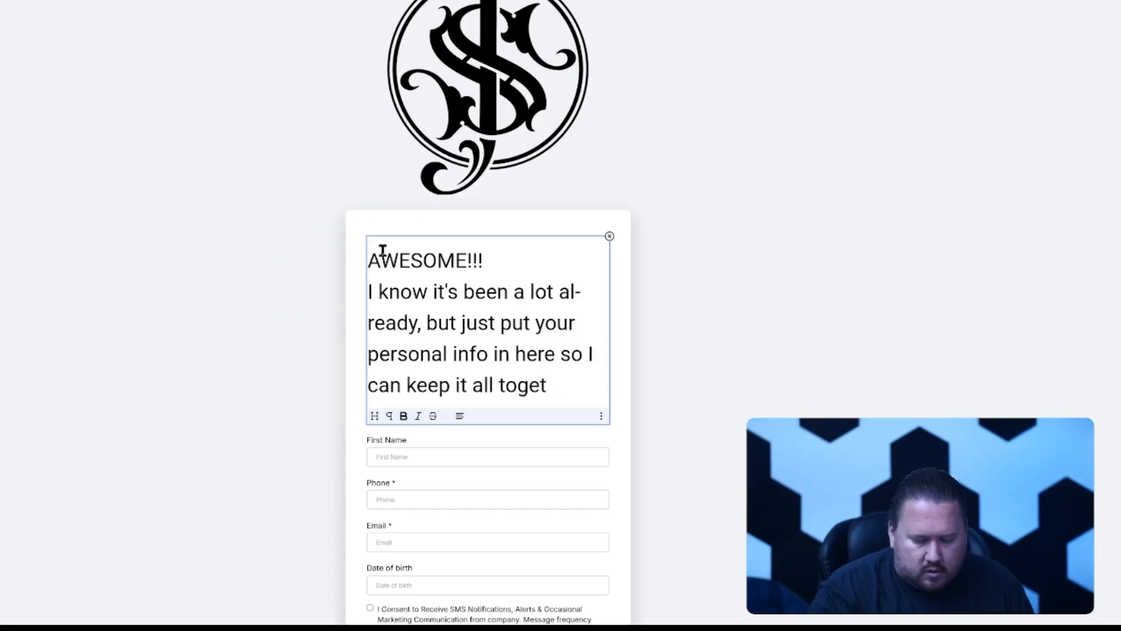
pyautogui.write('her. Then, send it o')
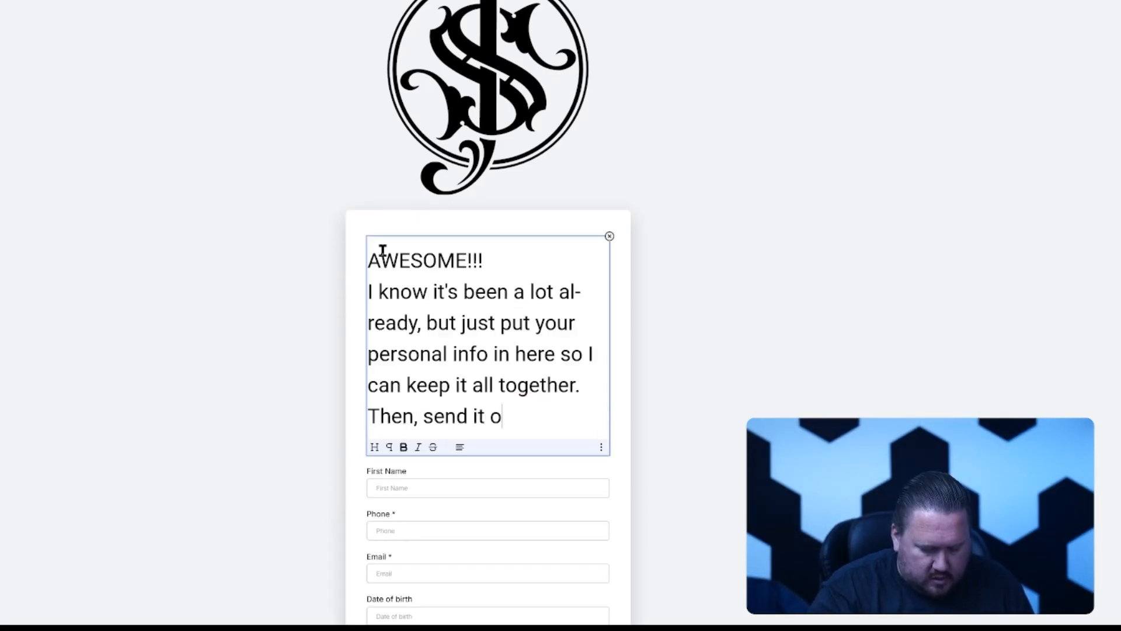
pyautogui.write('ff and I will be i')
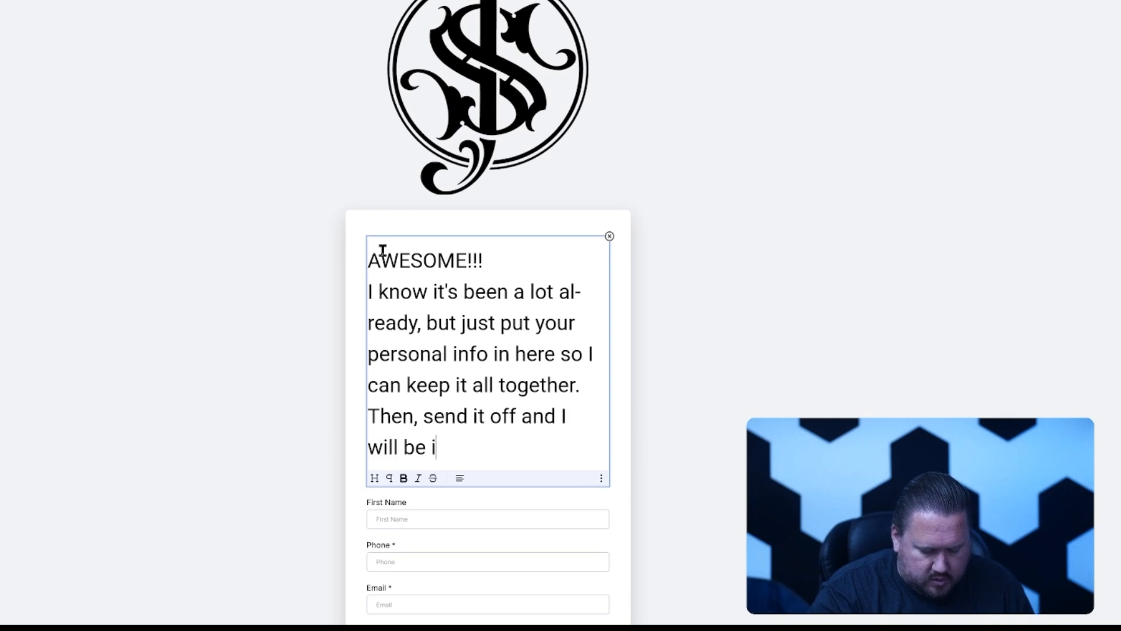
pyautogui.write('n touch ASAP')
# Center-align the whole "AWESOME!!!" message on the last slide.
pyautogui.moveTo(564, 450); pyautogui.dragTo(373, 240)
pyautogui.click(461, 479)
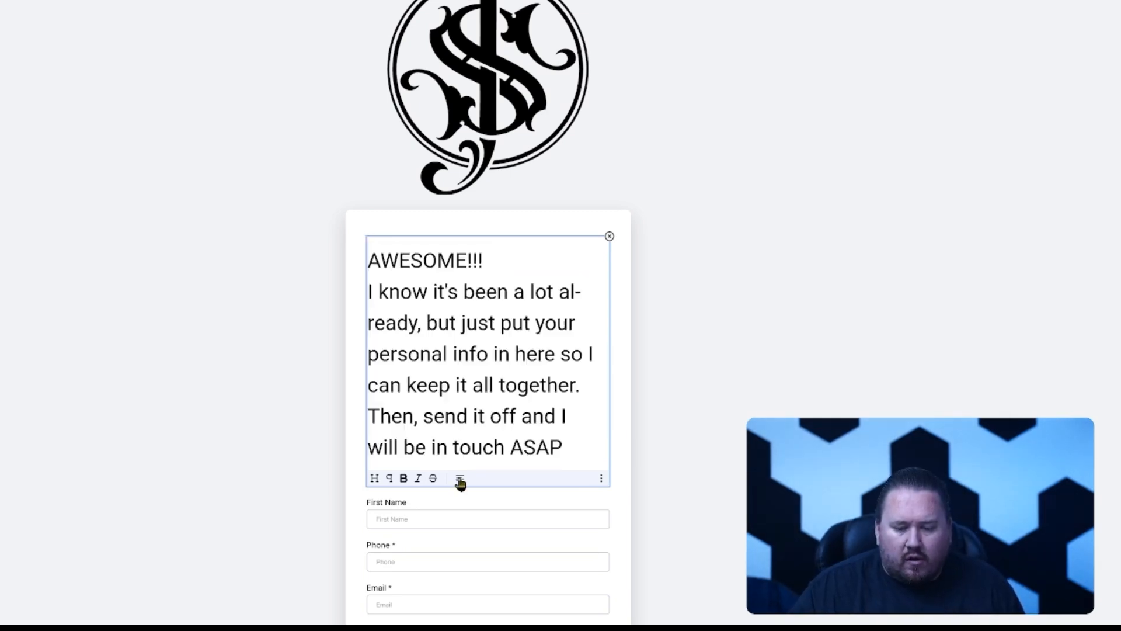
pyautogui.click(458, 470)
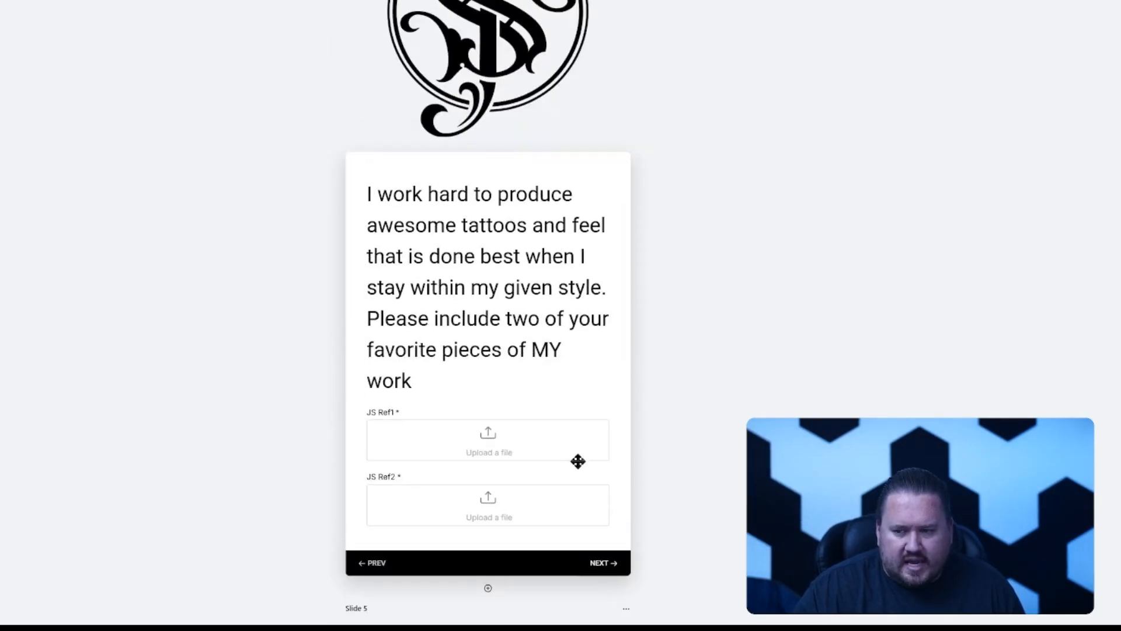
# Delete the Date of birth field from the contact information slide after trying it as a required field.
pyautogui.scroll(-15, 496, 283)
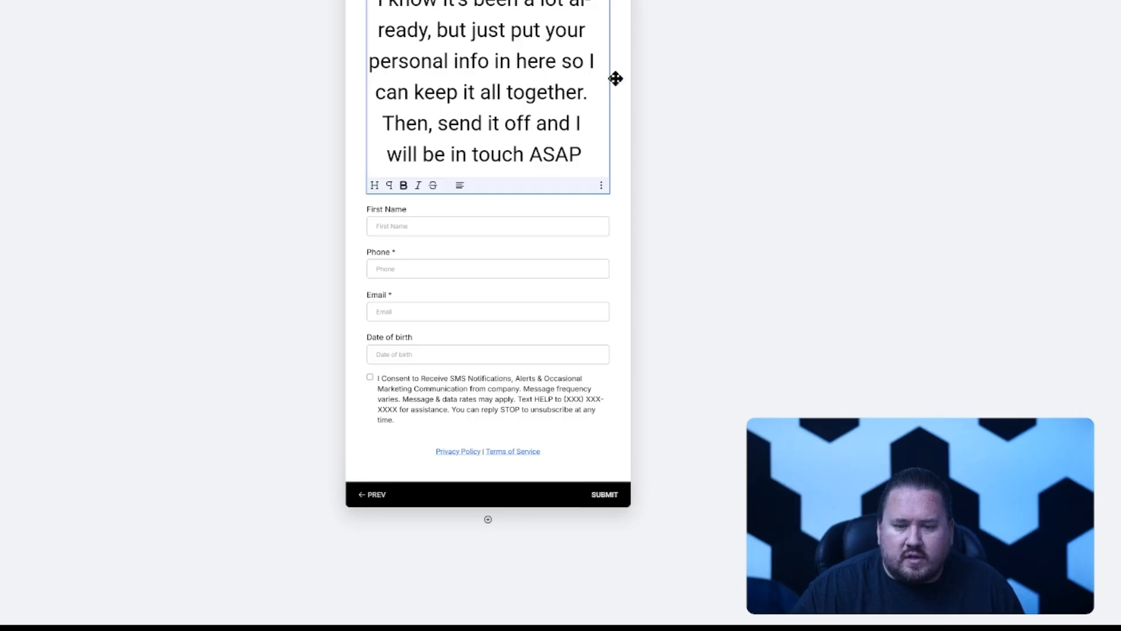
pyautogui.click(401, 339)
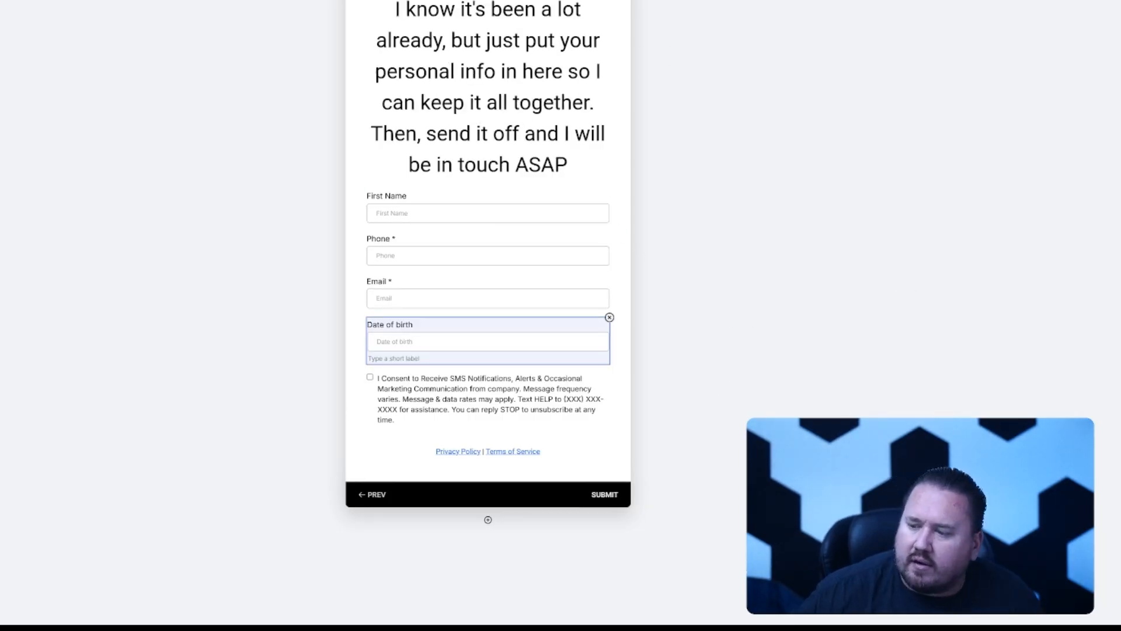
pyautogui.click(1119, 99)
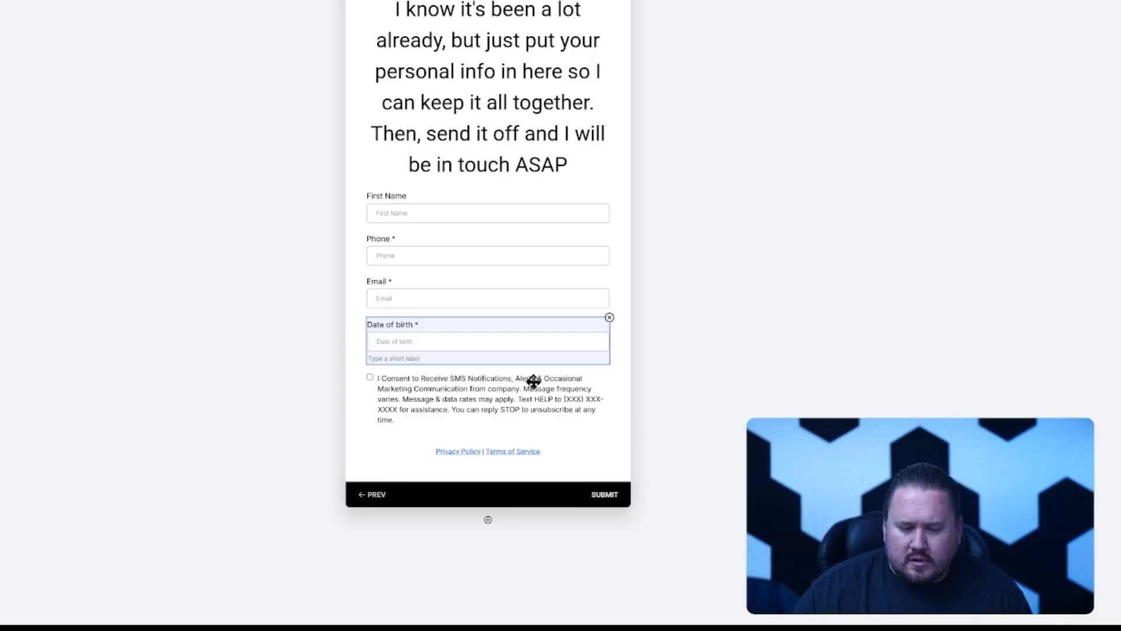
pyautogui.click(609, 319)
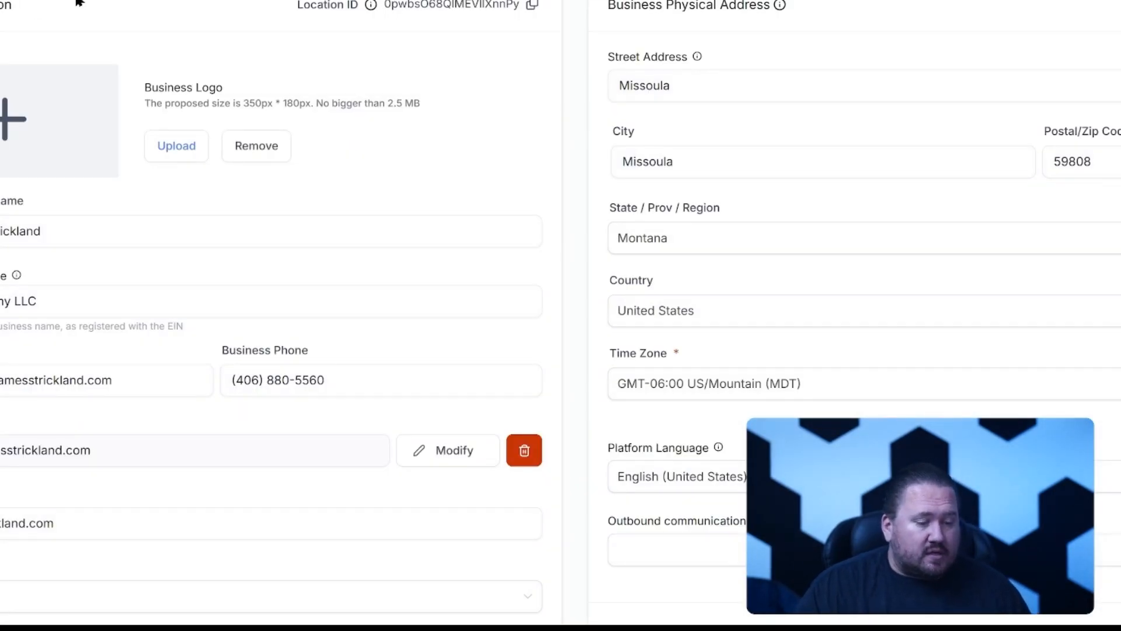
# Select the business email in the business profile settings.
pyautogui.moveTo(146, 380); pyautogui.dragTo(2, 383)
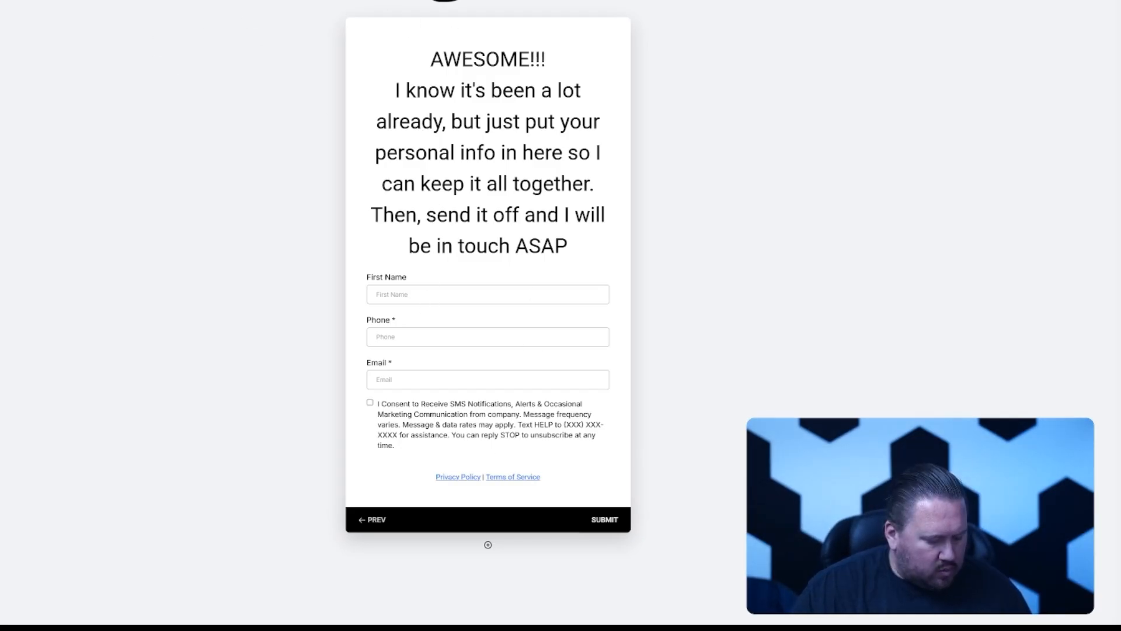
# Leave the survey editor and proceed past the unsaved-work alert.
pyautogui.click(18, 1)
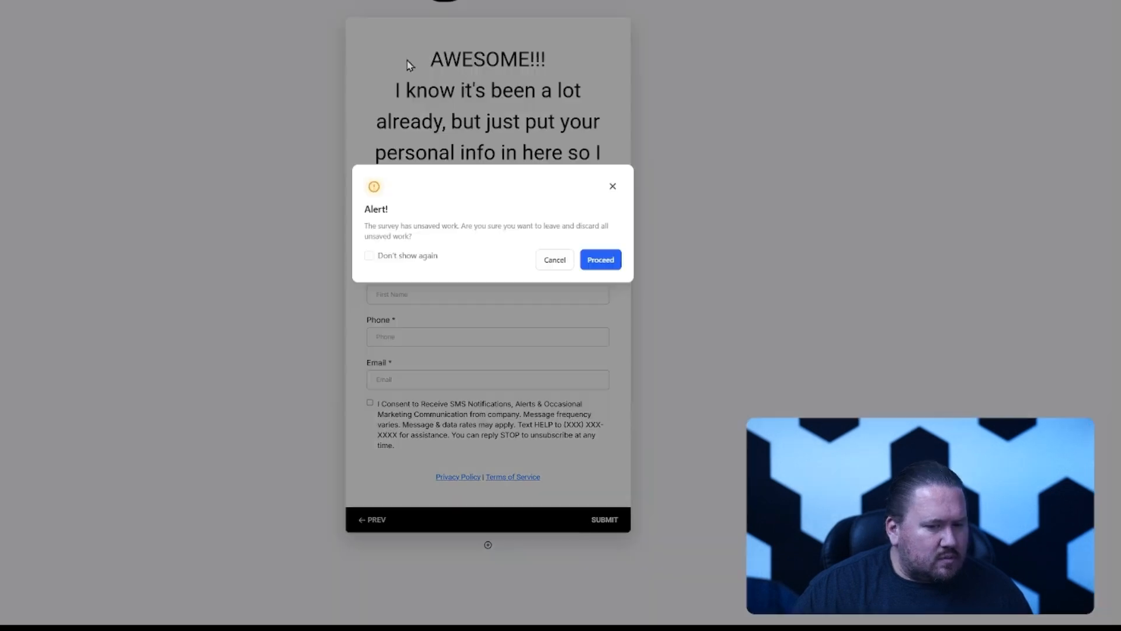
pyautogui.click(592, 264)
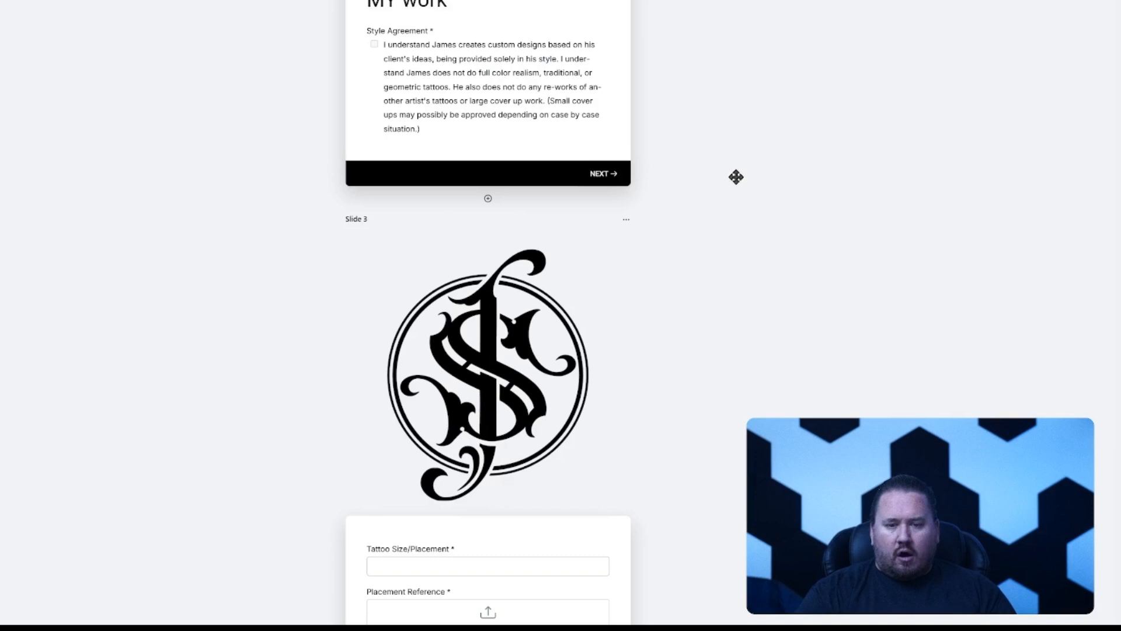
# Justify the "I work hard to produce awesome tattoos" text on the slide with the two JS Ref uploads.
pyautogui.scroll(7, 736, 177)
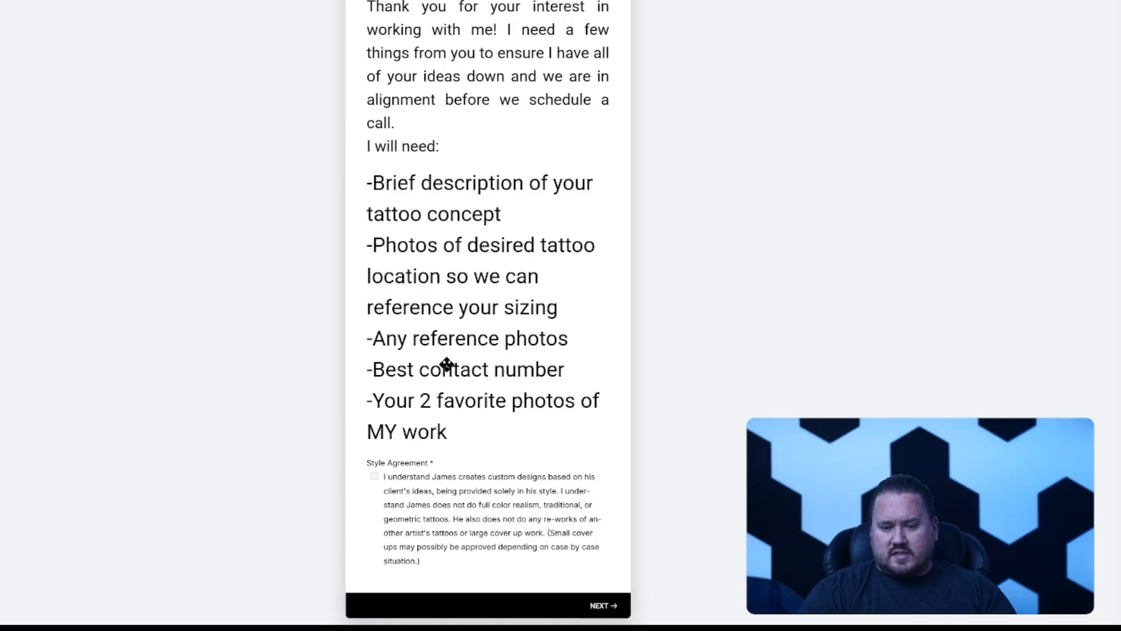
pyautogui.scroll(-3, 447, 365)
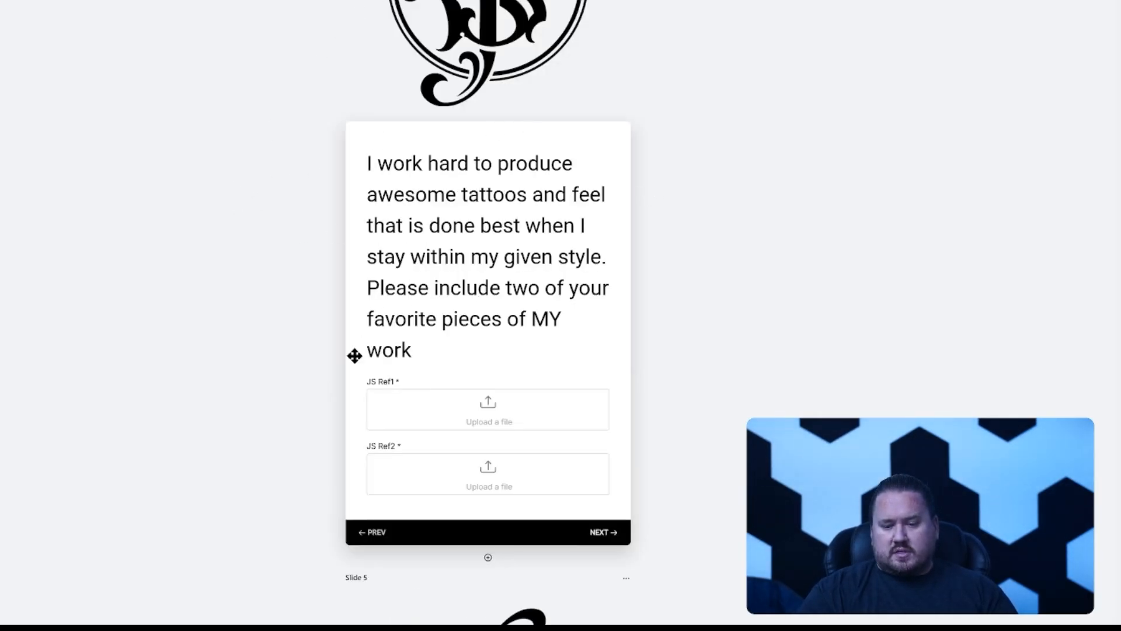
pyautogui.click(512, 285)
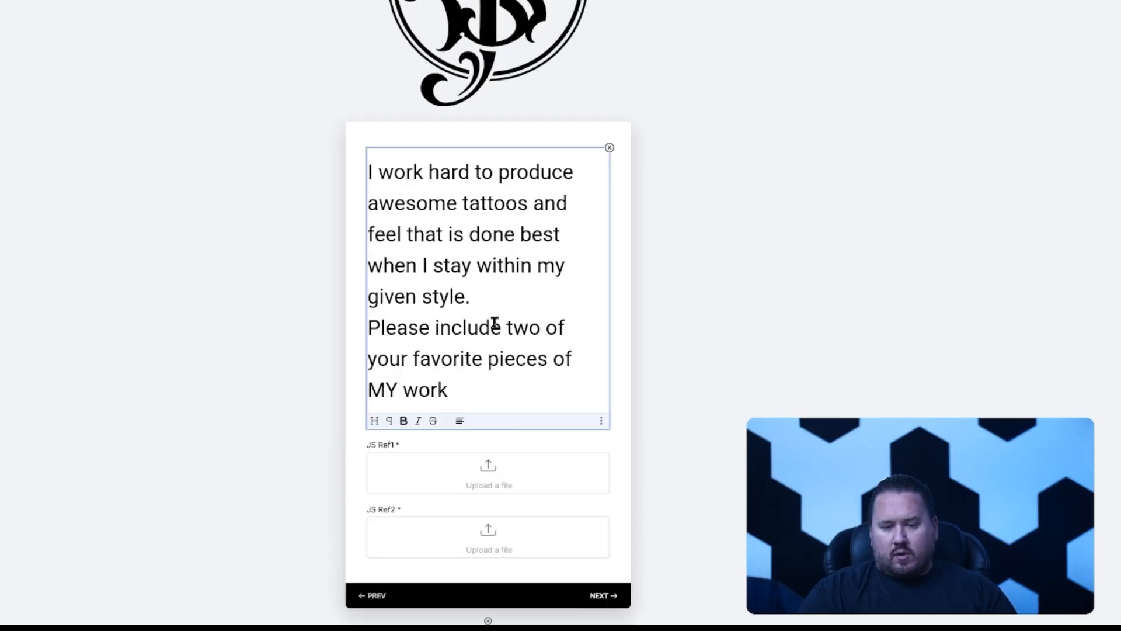
pyautogui.click(460, 422)
pyautogui.click(461, 402)
pyautogui.scroll(-3, 480, 107)
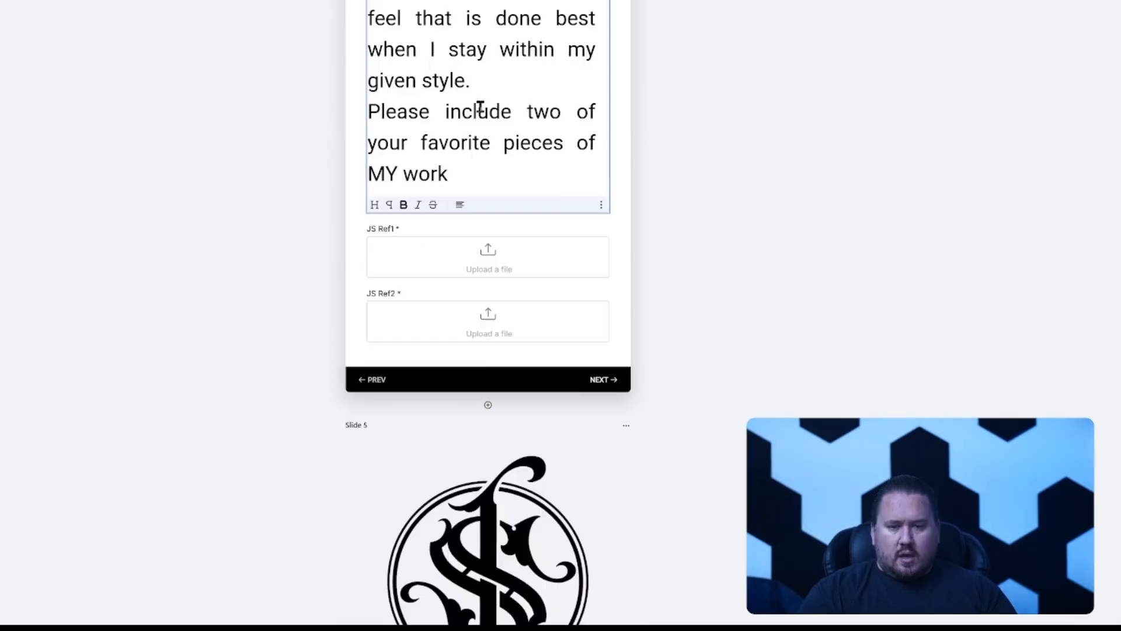
# Justify the entire day-rate and deposit text on the pricing confirmation slide.
pyautogui.scroll(-10, 484, 384)
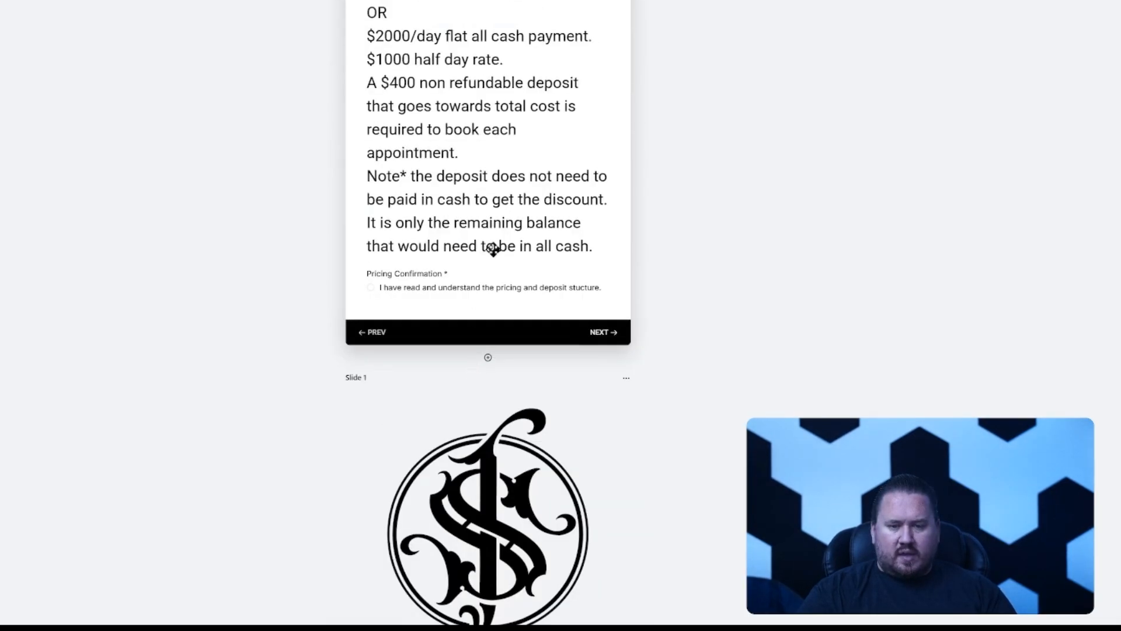
pyautogui.scroll(4, 511, 219)
pyautogui.click(466, 283)
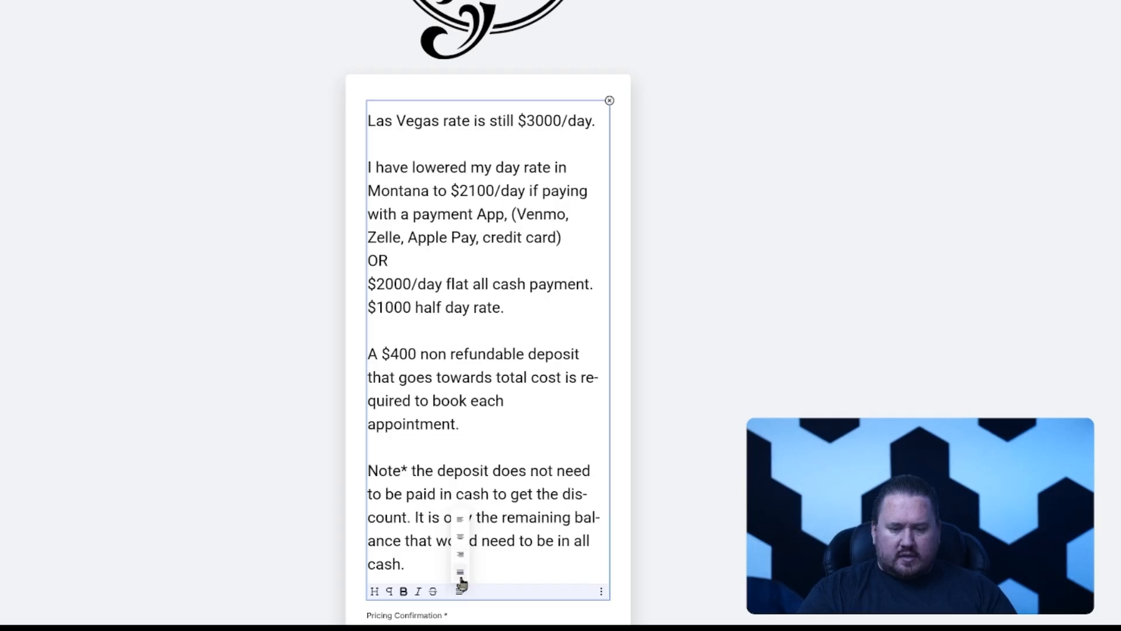
pyautogui.hotkey('ctrl', 'a')
pyautogui.click(460, 591)
pyautogui.click(461, 576)
pyautogui.scroll(-4, 462, 290)
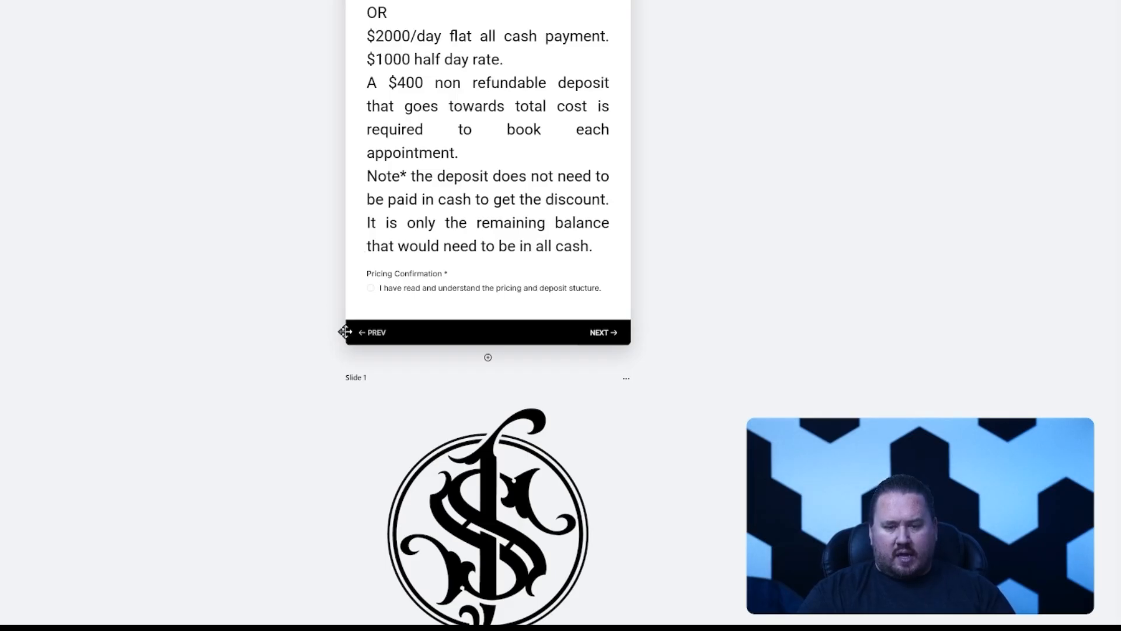
# Extend the last slide's "AWESOME!!!" message so it ends "I will be in touch for a phone consult ASAP!".
pyautogui.scroll(-10, 344, 332)
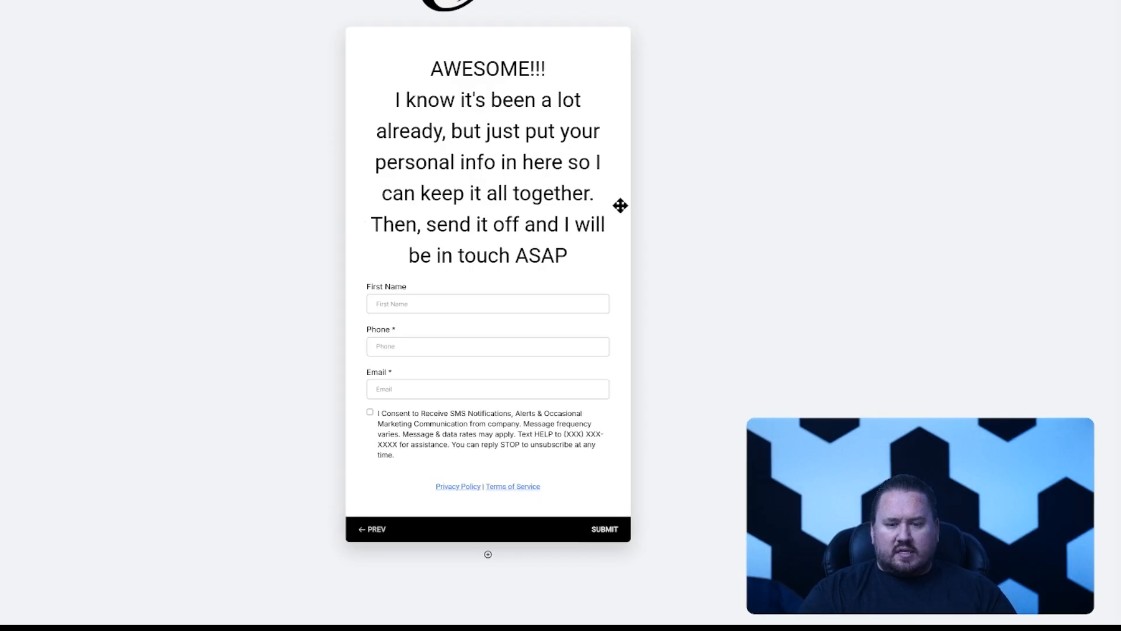
pyautogui.click(516, 255)
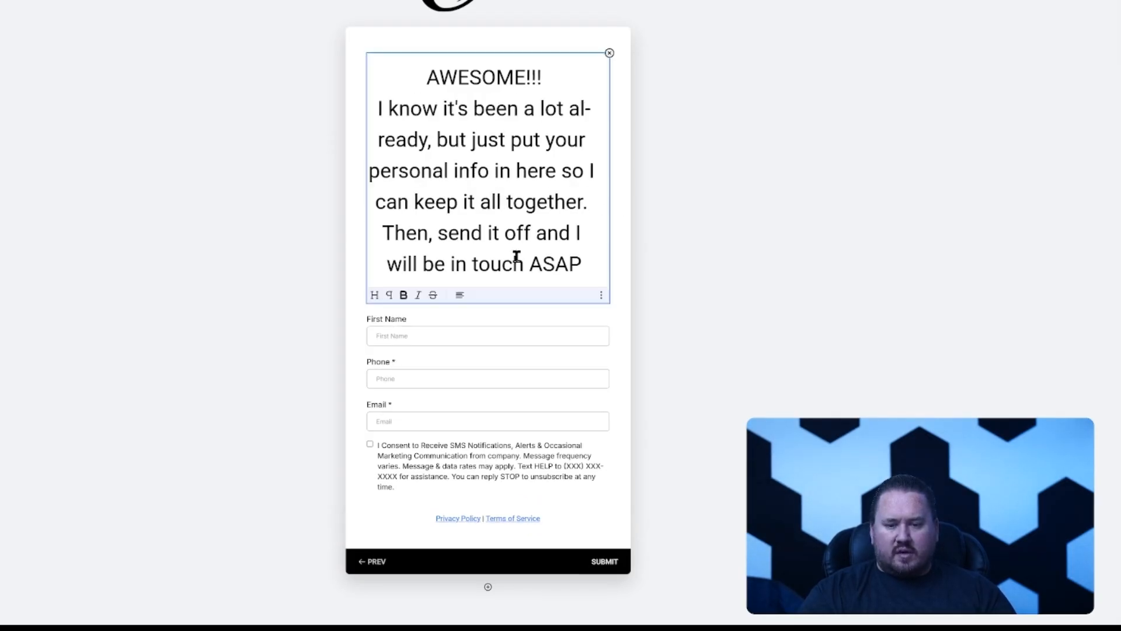
pyautogui.write('for a phone consu')
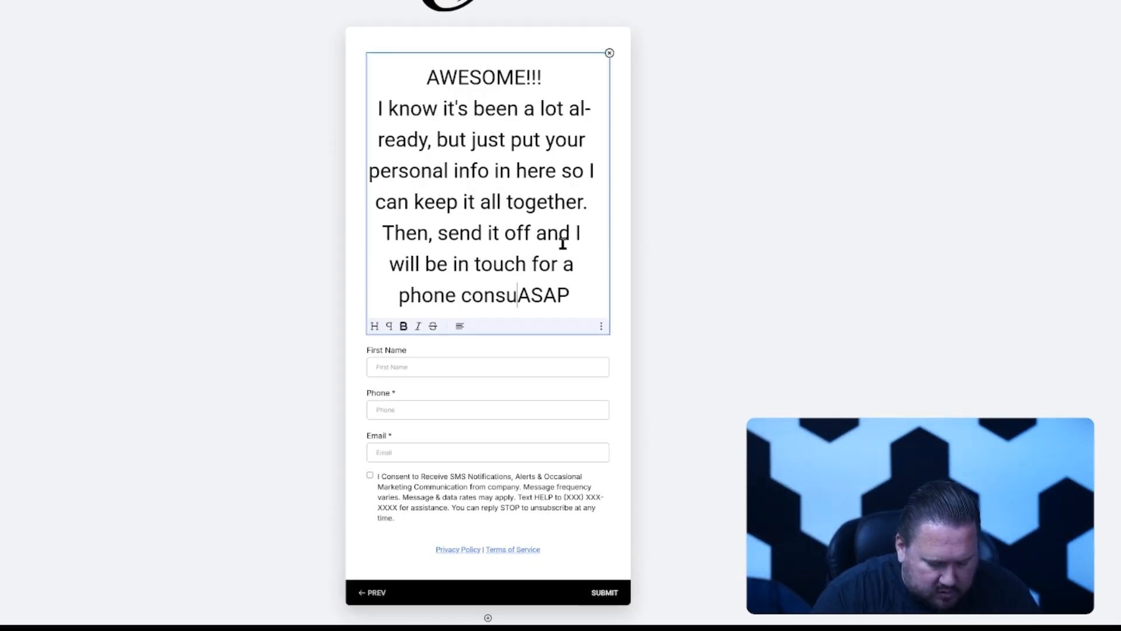
pyautogui.write('lt')
pyautogui.press('End')
pyautogui.write('!')
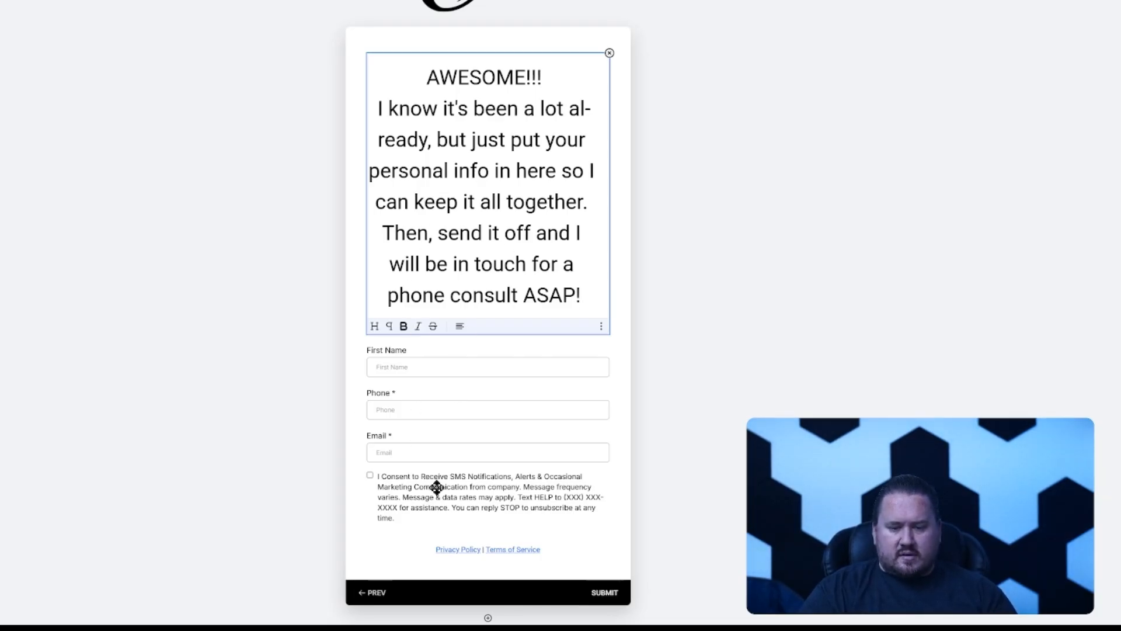
pyautogui.click(557, 497)
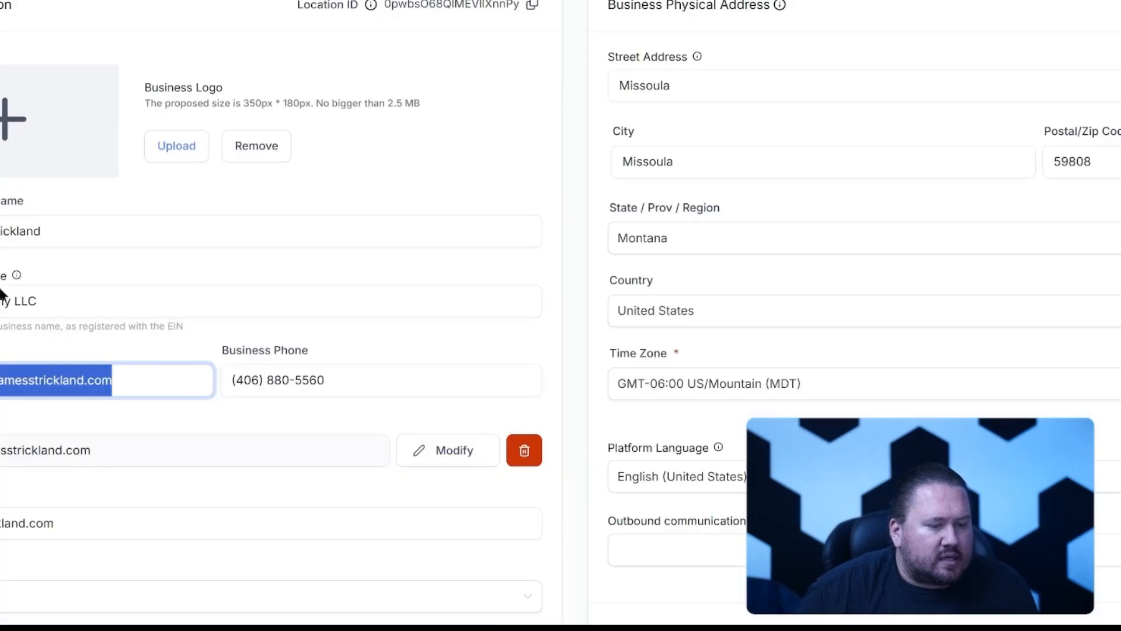
# In the Tattoo Consultation Full custom field folder, order the first five fields as description, design references 1 and 2, size/placement, placement reference.
pyautogui.press('Tab')
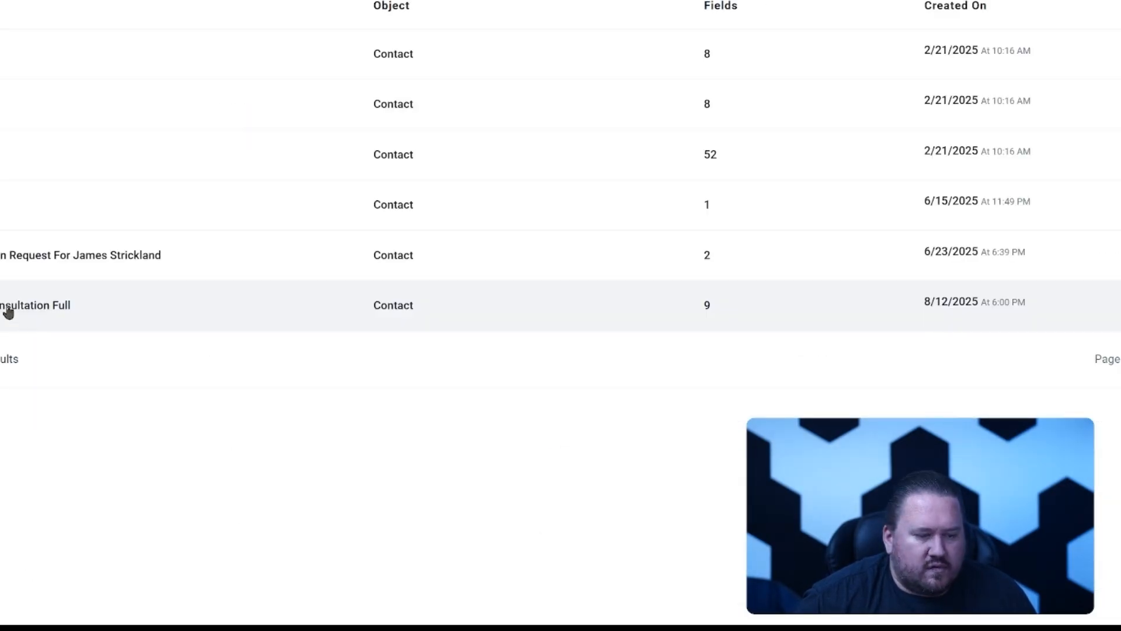
pyautogui.click(8, 312)
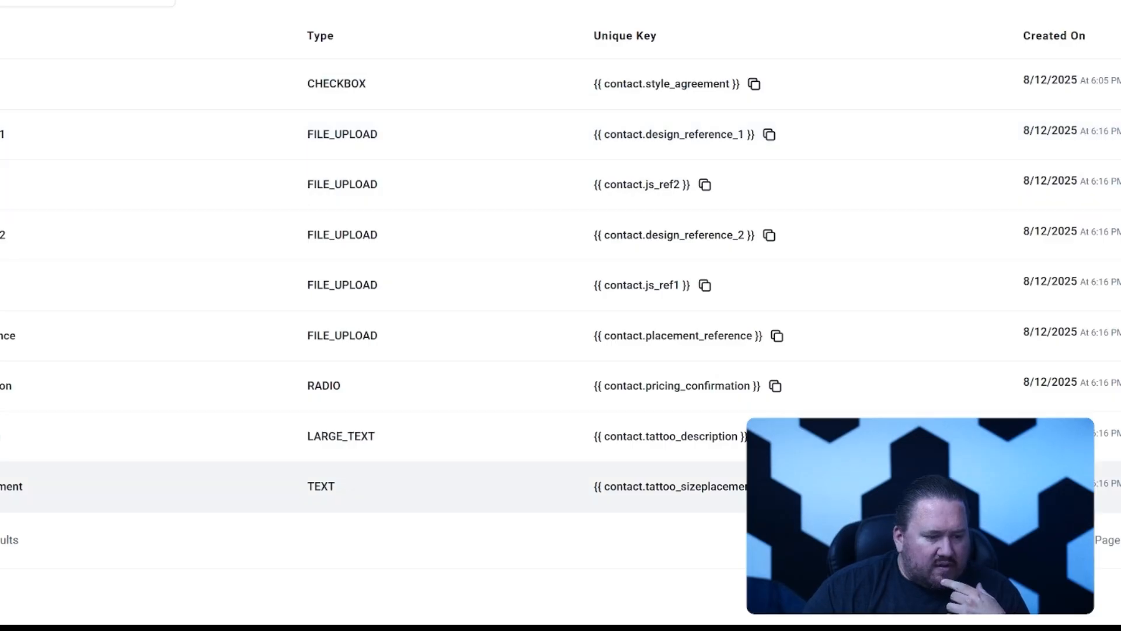
pyautogui.moveTo(0, 436); pyautogui.dragTo(0, 73)
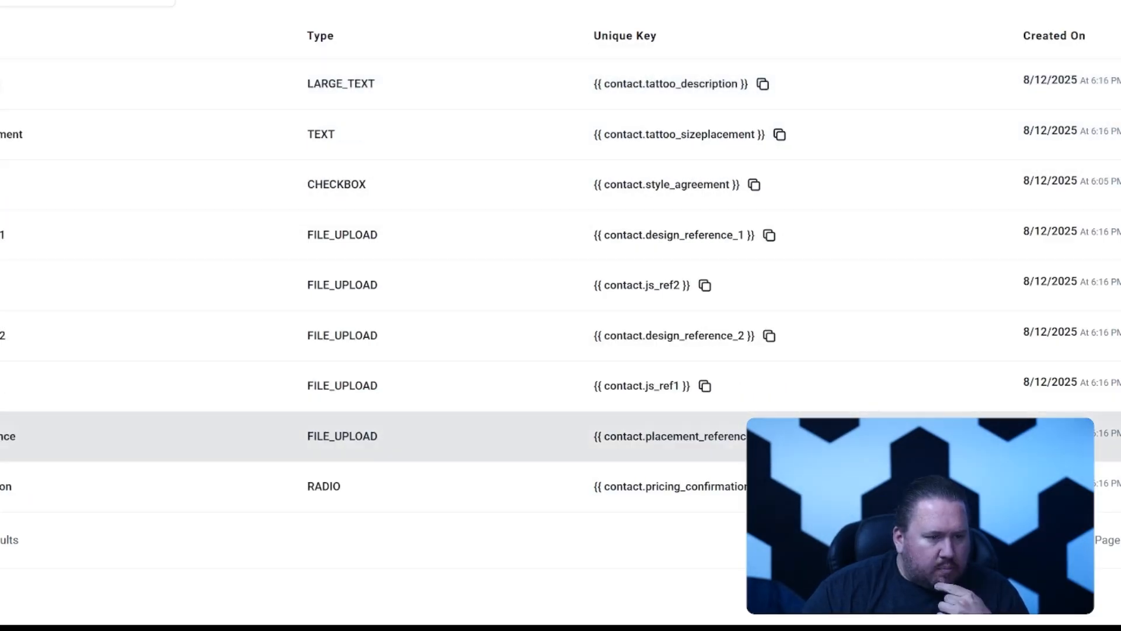
pyautogui.moveTo(0, 436); pyautogui.dragTo(0, 175)
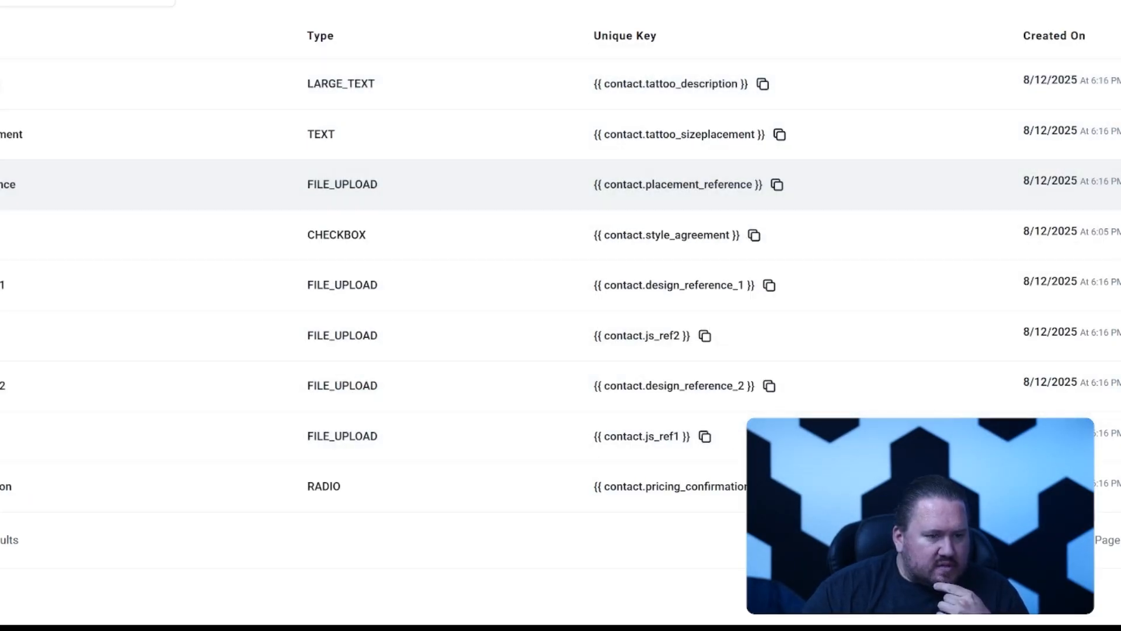
pyautogui.moveTo(0, 285); pyautogui.dragTo(0, 134)
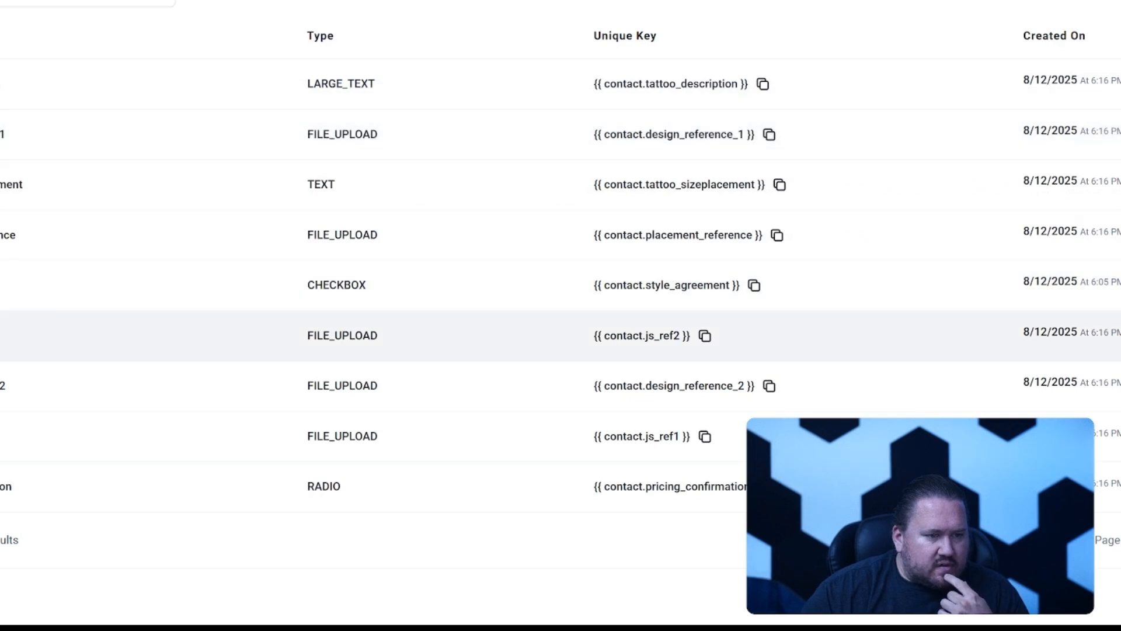
pyautogui.moveTo(0, 385); pyautogui.dragTo(0, 184)
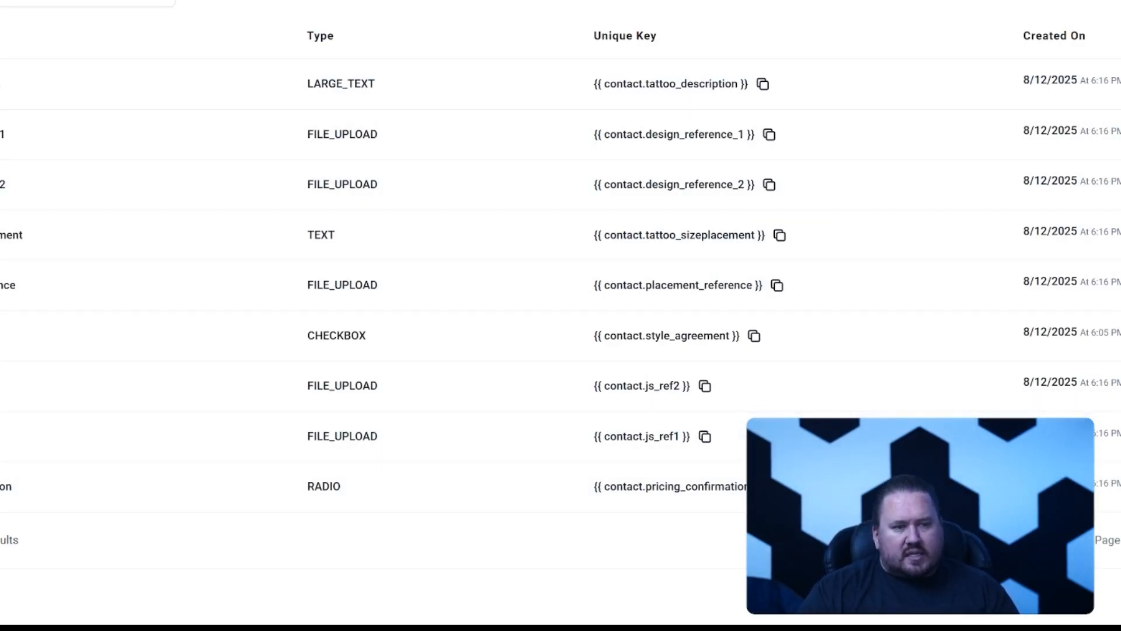
# Return to the custom field folders, put the Tattoo Consultation Full folder first and move the two-field request folder up the list.
pyautogui.click(0, 0)
pyautogui.moveTo(0, 305); pyautogui.dragTo(0, 58)
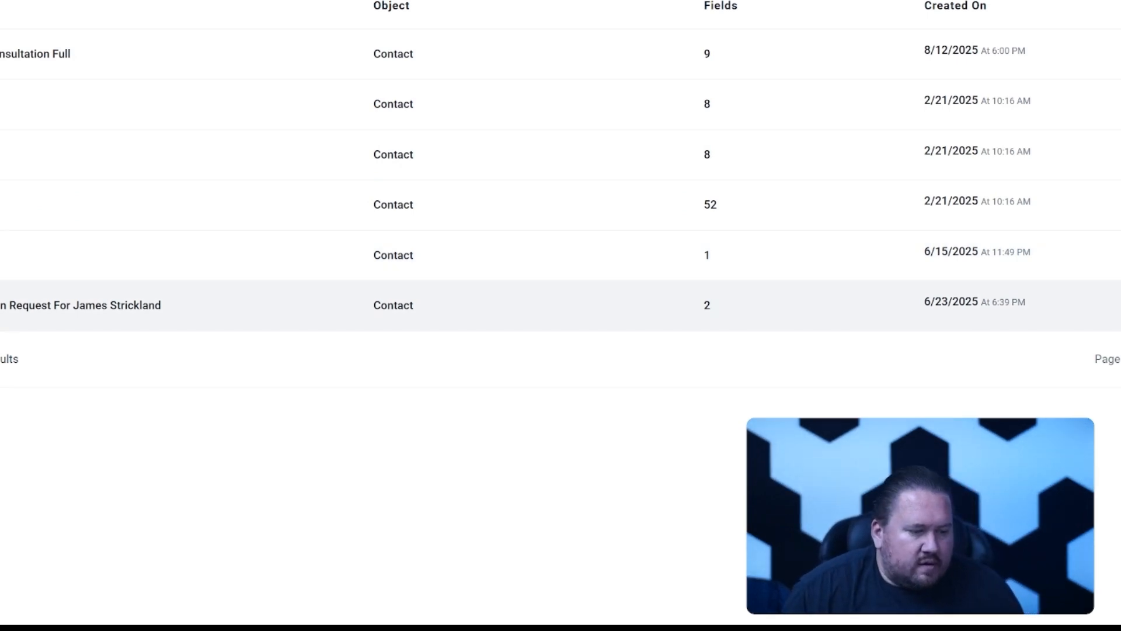
pyautogui.moveTo(18, 305); pyautogui.dragTo(18, 210)
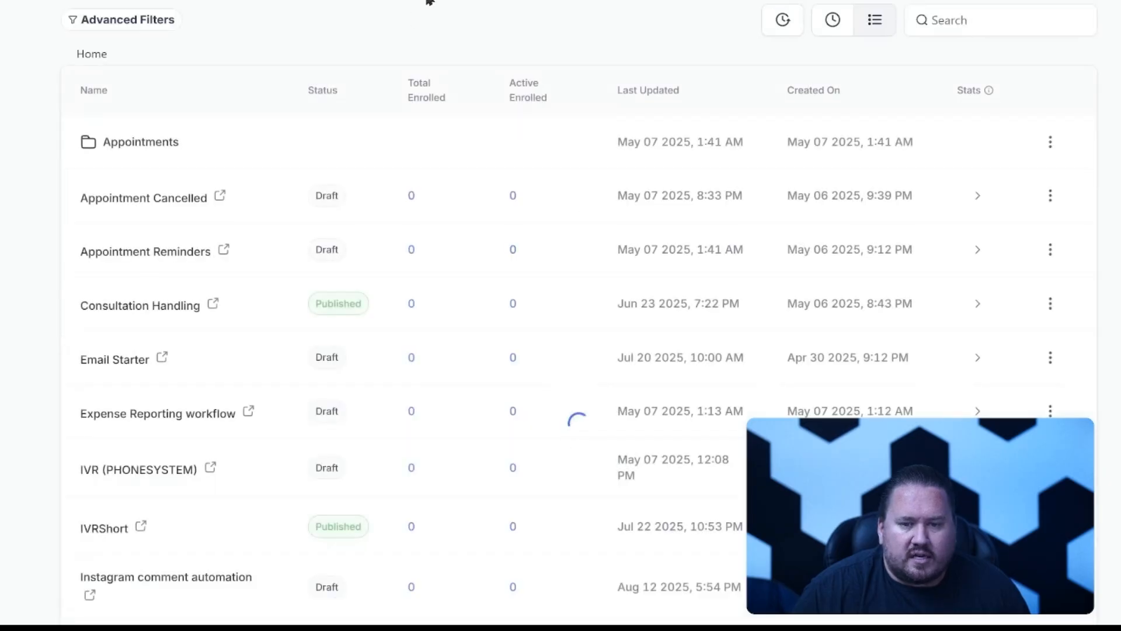
# Create a new workflow from scratch and add a Survey Submitted trigger.
pyautogui.click(1042, 0)
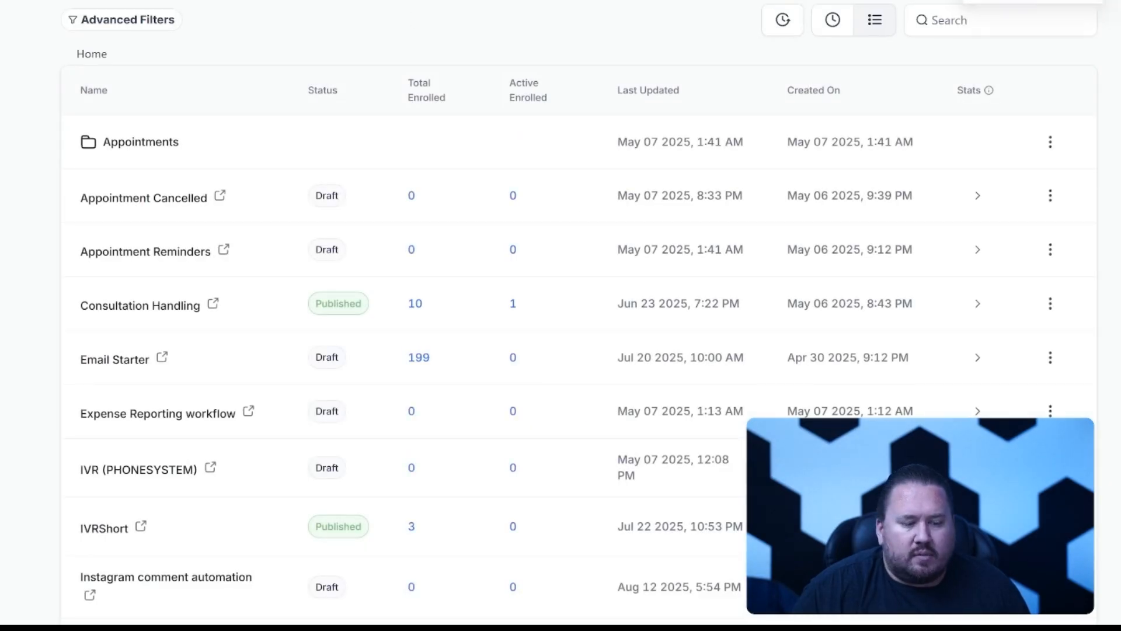
pyautogui.click(1033, 1)
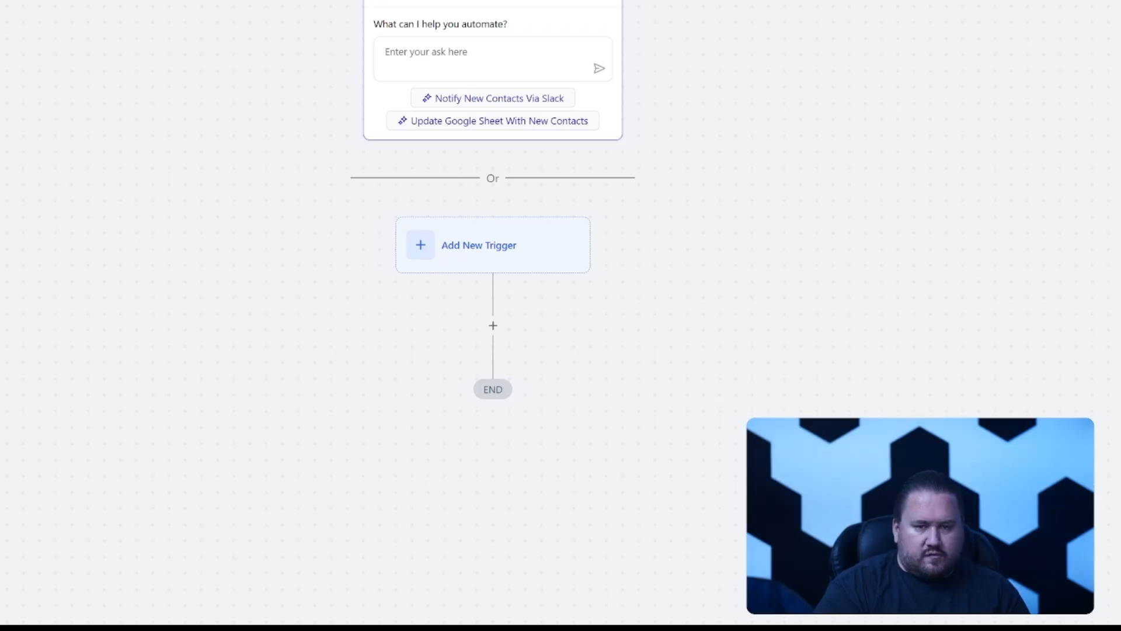
pyautogui.click(501, 231)
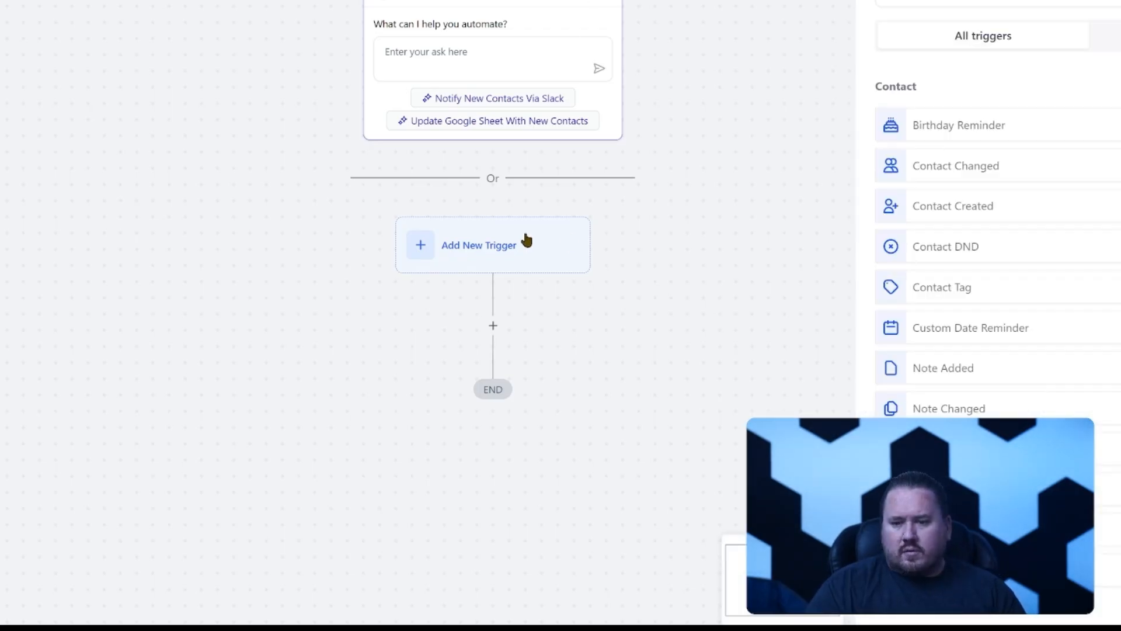
pyautogui.click(964, 3)
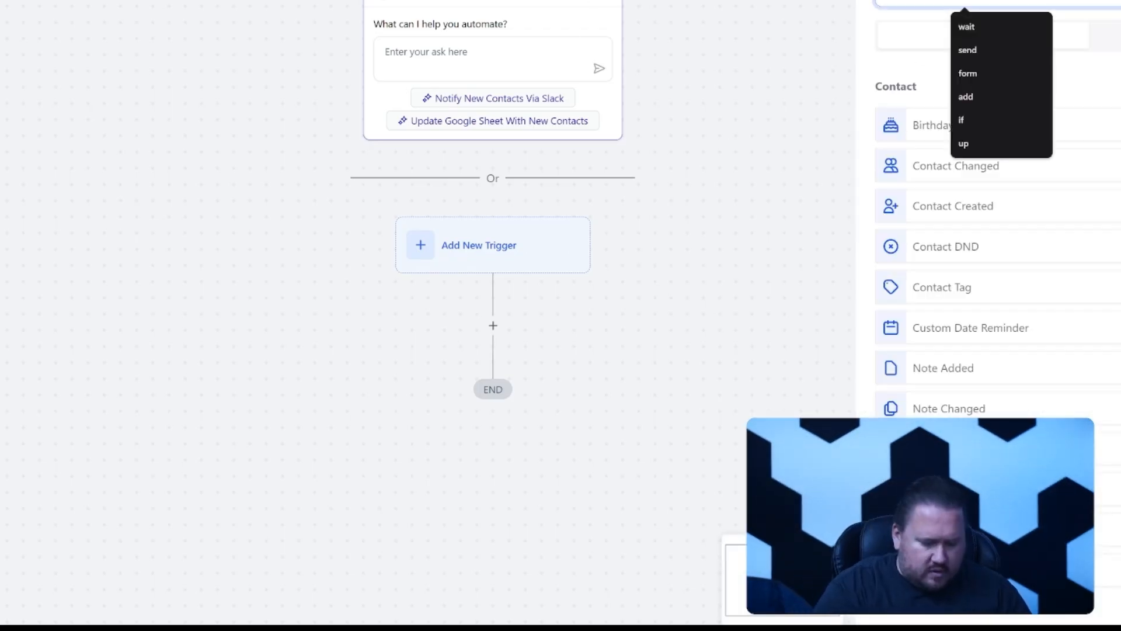
pyautogui.rightClick(937, 121)
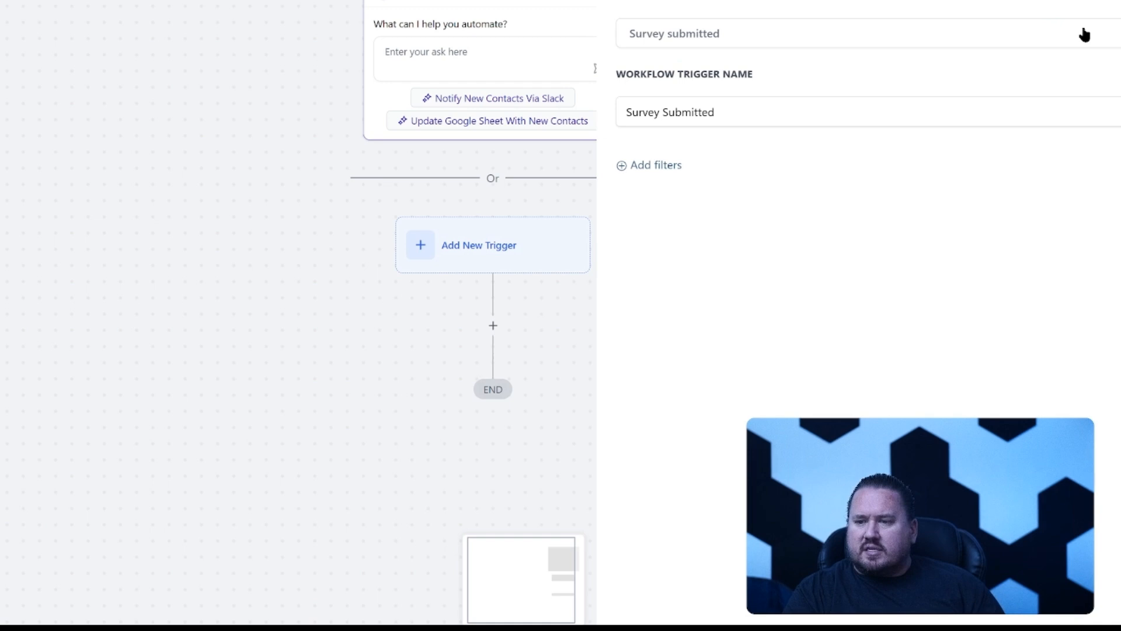
# Filter the trigger with Survey is Tattoo Consultation Full and name it "Tattoo Survey Submitted".
pyautogui.click(1081, 34)
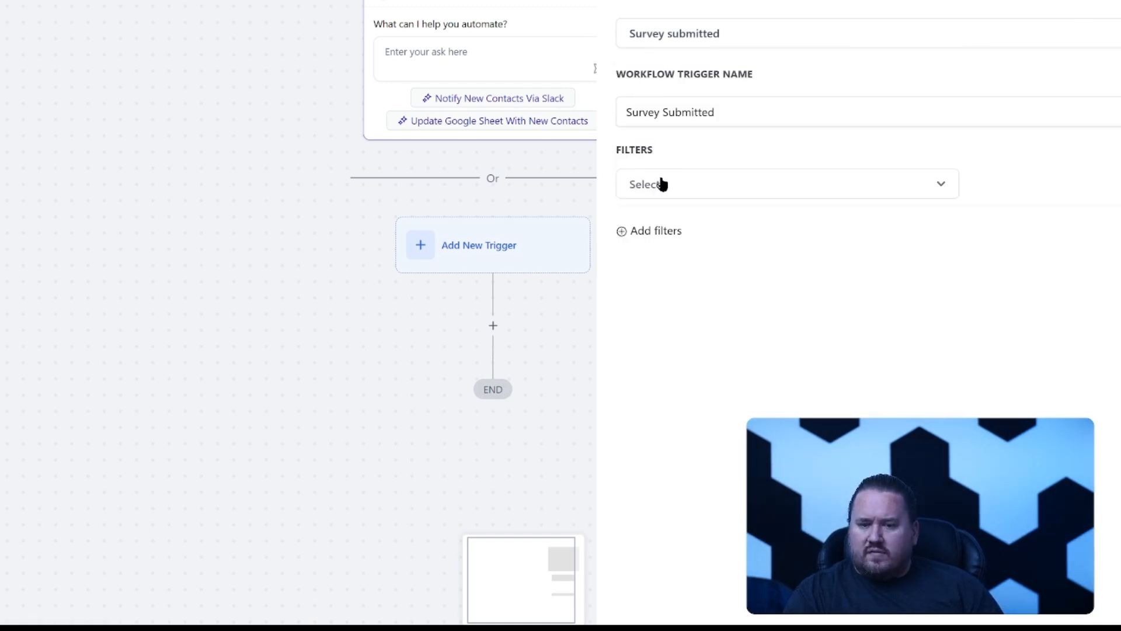
pyautogui.click(721, 185)
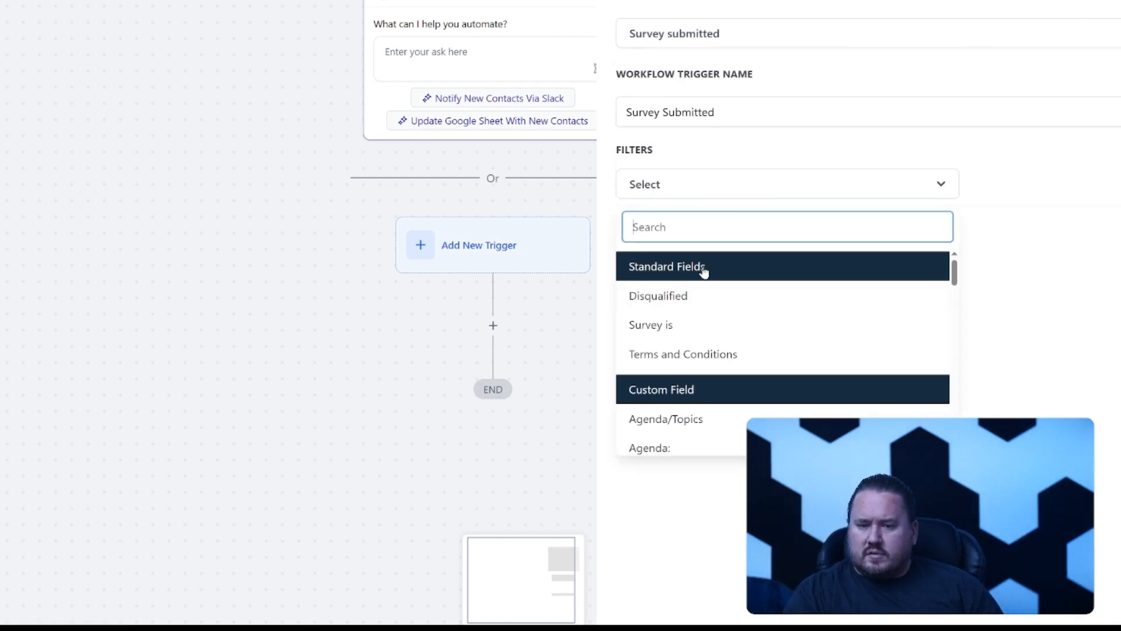
pyautogui.click(673, 325)
pyautogui.click(1005, 184)
pyautogui.click(1039, 225)
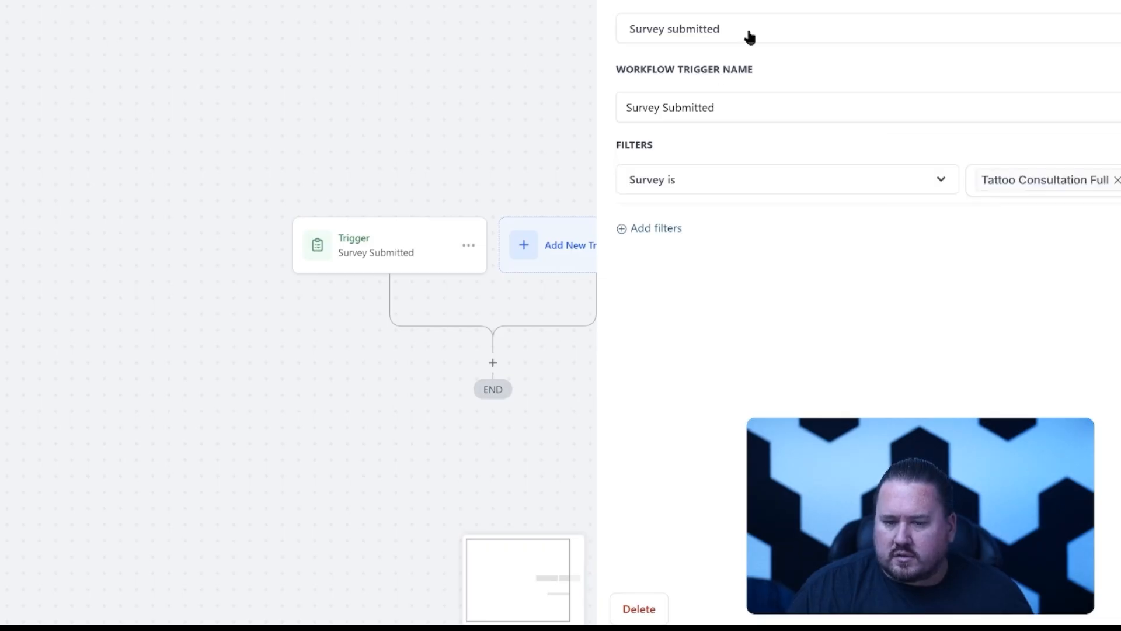
pyautogui.click(750, 37)
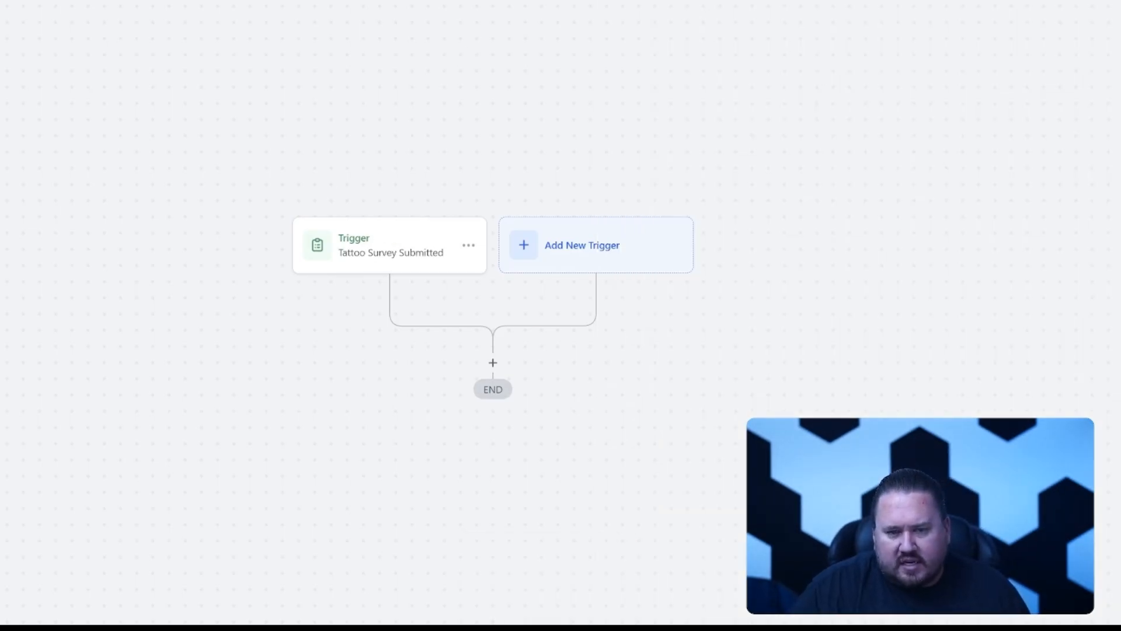
# Add an Internal Notification action after the survey trigger and set its type to Notification.
pyautogui.click(493, 363)
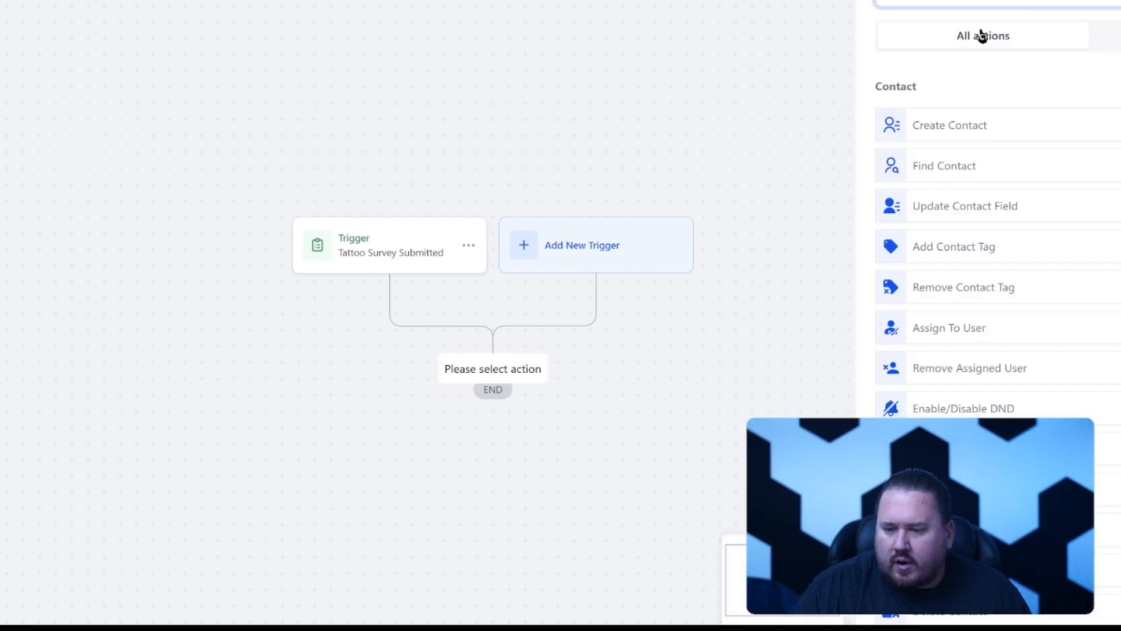
pyautogui.write('internal')
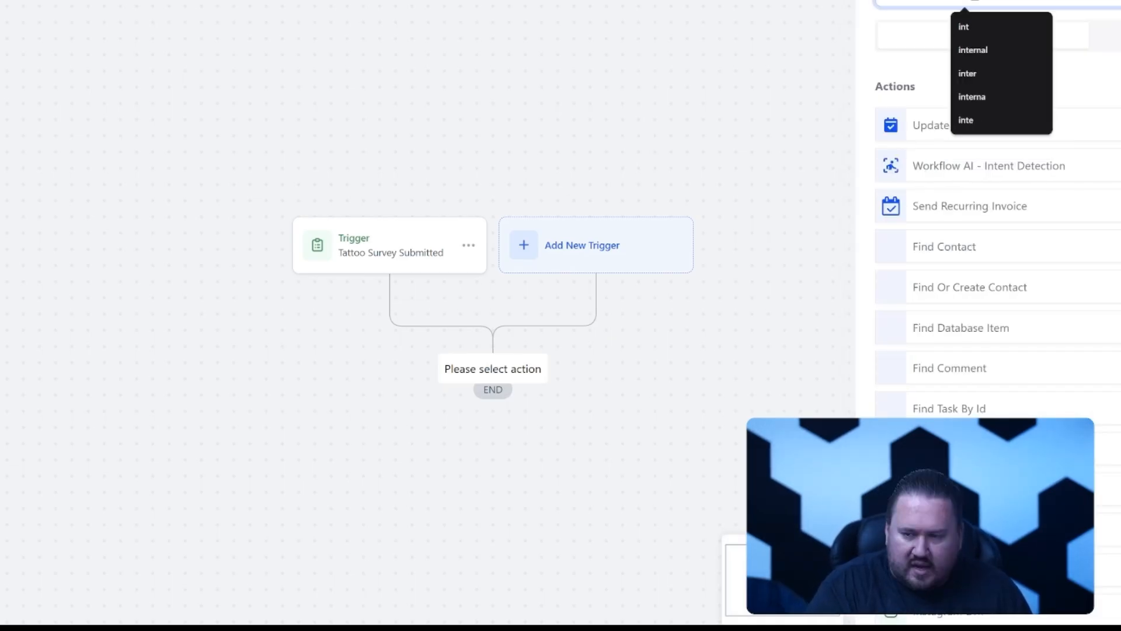
pyautogui.click(983, 101)
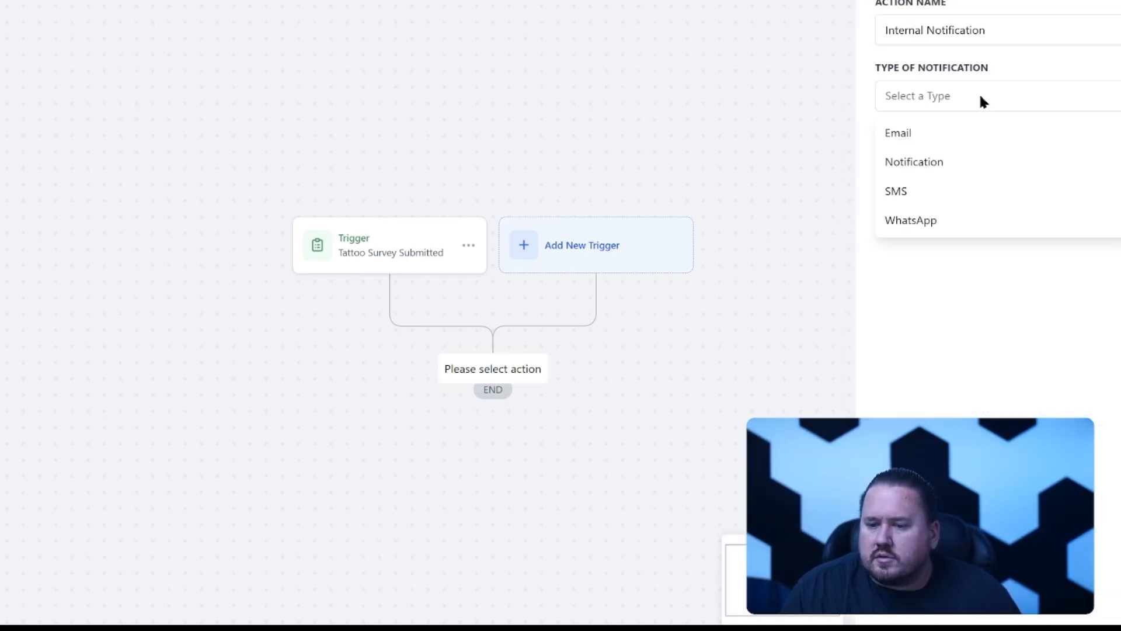
pyautogui.click(947, 164)
pyautogui.click(929, 166)
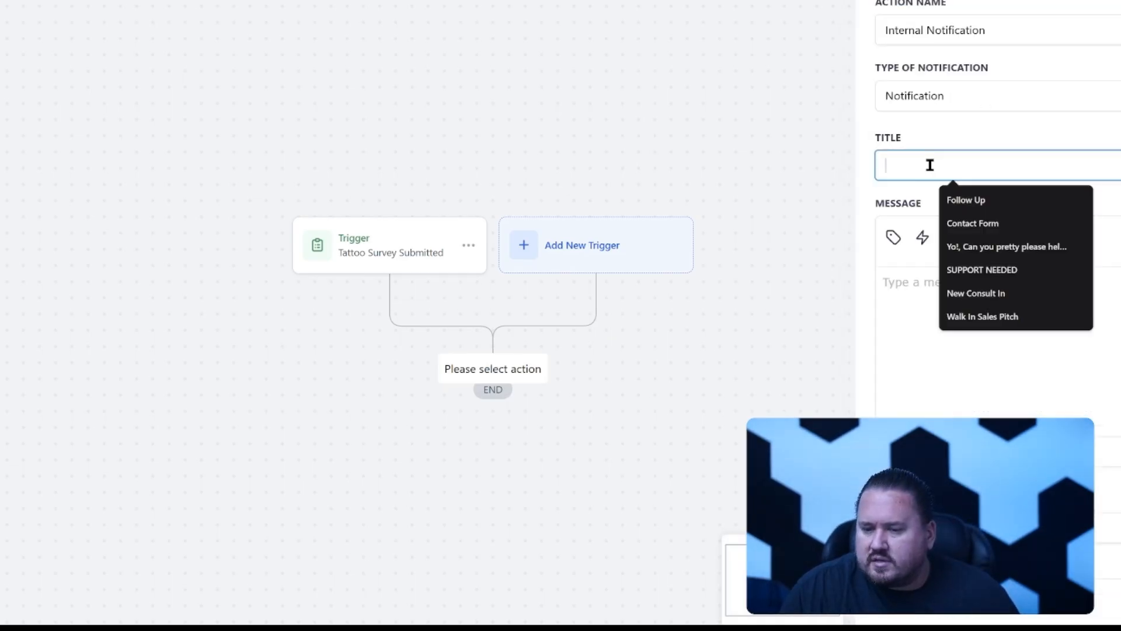
pyautogui.scroll(-1, 929, 166)
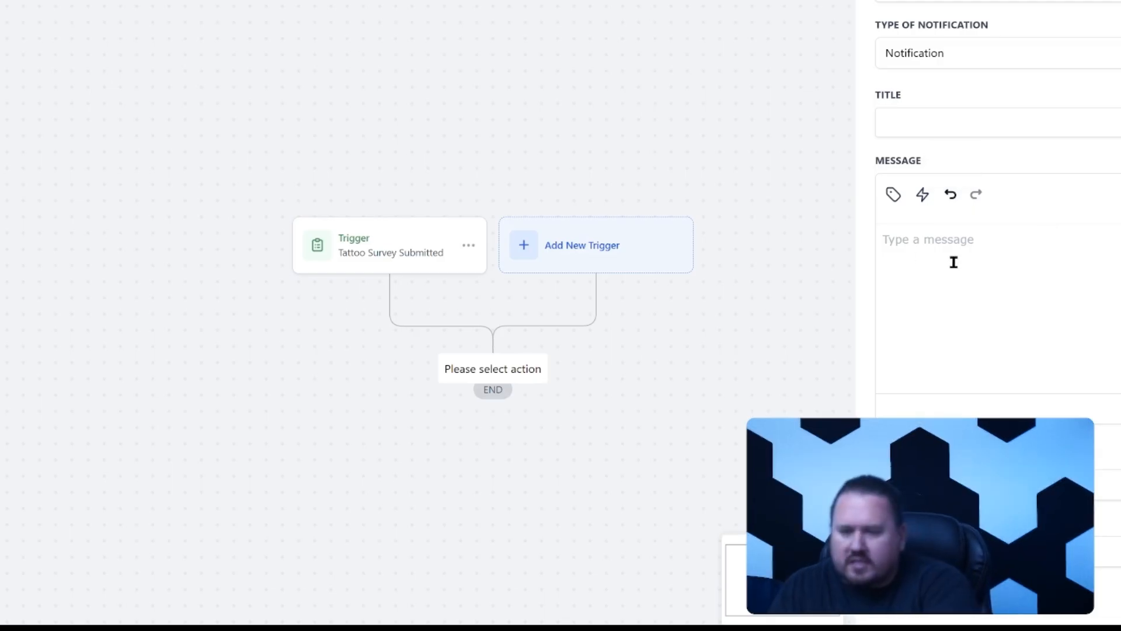
# Write the notification message with a greeting by name, "New Consult form in", a question about the details, and the lines "Has Everything:" and "Needs More:".
pyautogui.write('Hey Alyssa, This ')
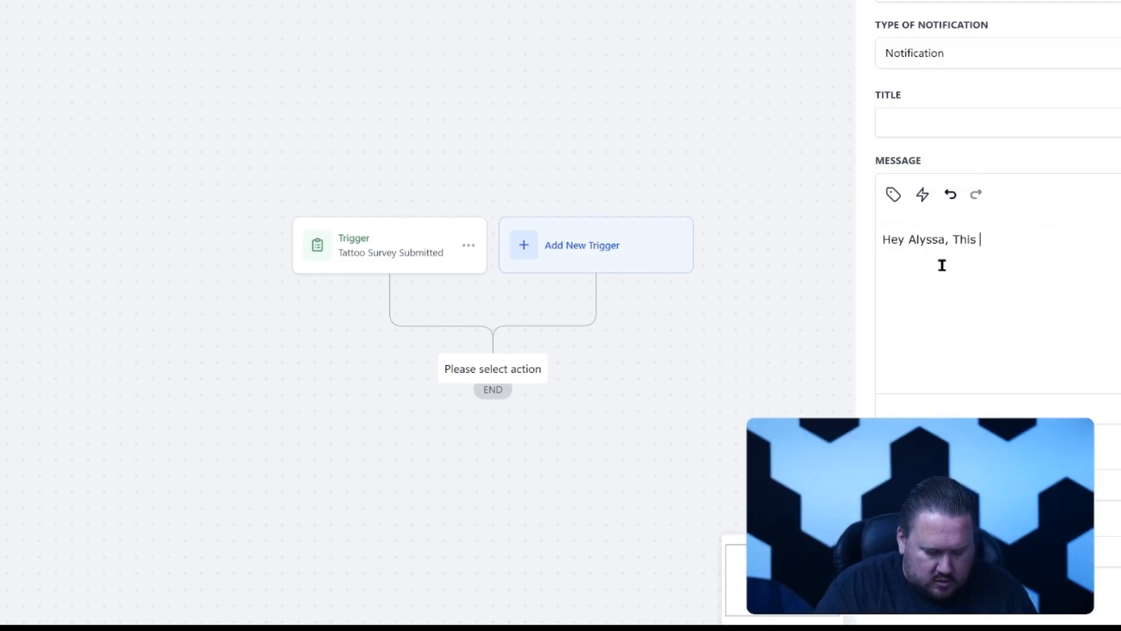
pyautogui.write('Guy')
pyautogui.press('BackSpace')
pyautogui.press('BackSpace')
pyautogui.press('BackSpace')
pyautogui.press('BackSpace')
pyautogui.press('BackSpace')
pyautogui.press('BackSpace')
pyautogui.press('BackSpace')
pyautogui.press('BackSpace')
pyautogui.write('New Consult Fo')
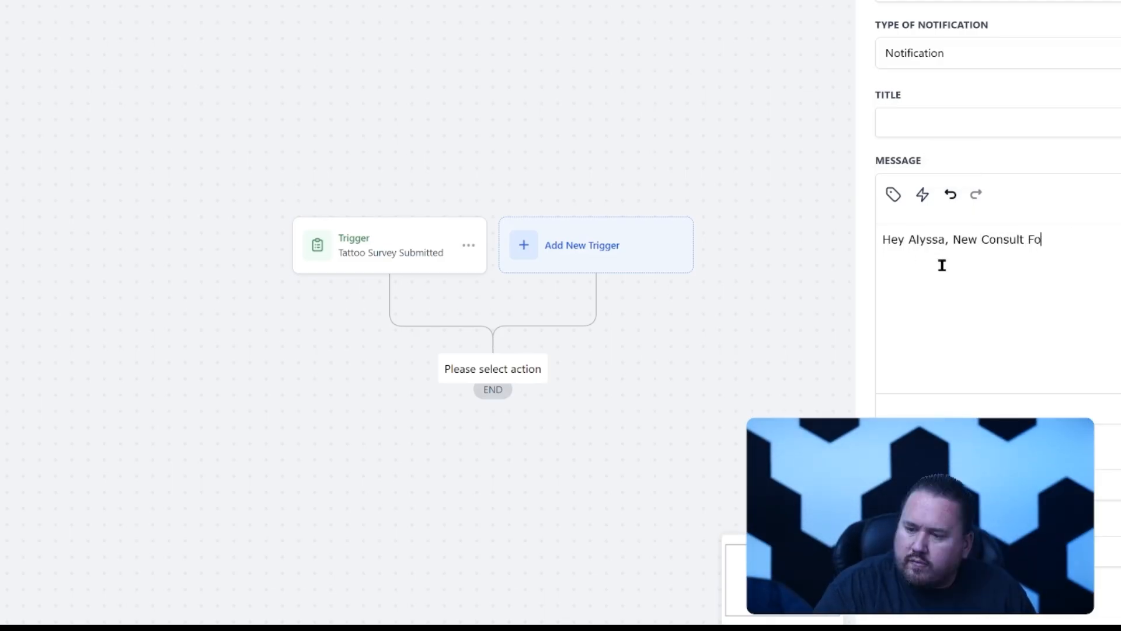
pyautogui.write('form in, Can you')
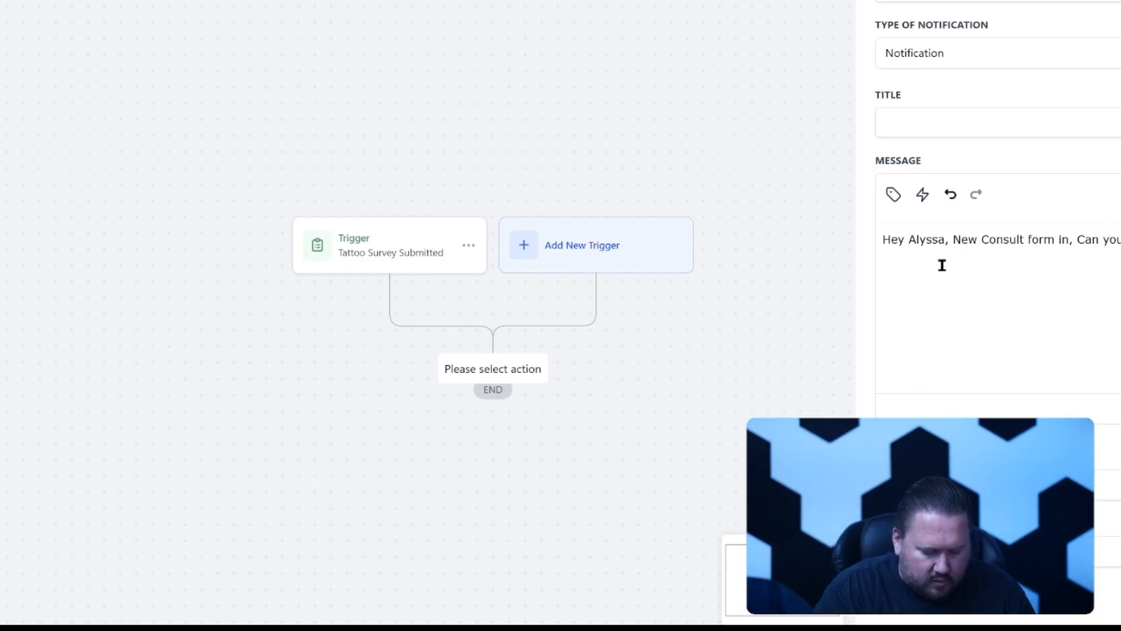
pyautogui.write('details?  Has Everything:  Needs More:')
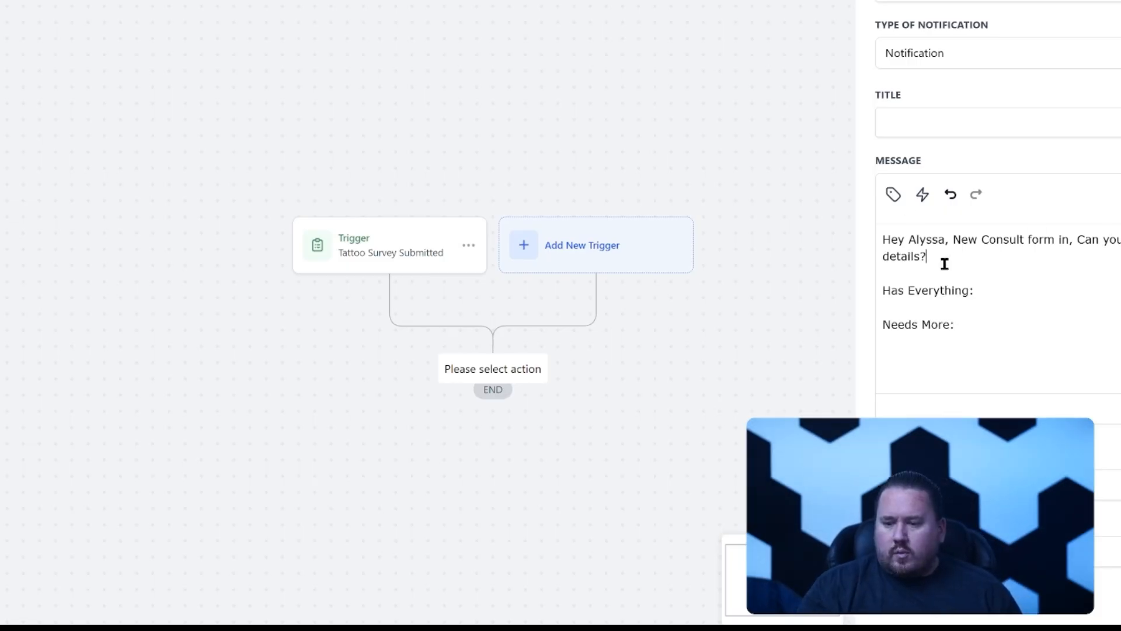
# Insert the merge fields {{contact.first_name}}, {{contact.email}} and {{contact.phone}} between the message's opening and the "Has Everything:" line.
pyautogui.write('{{contact.first_name}}')
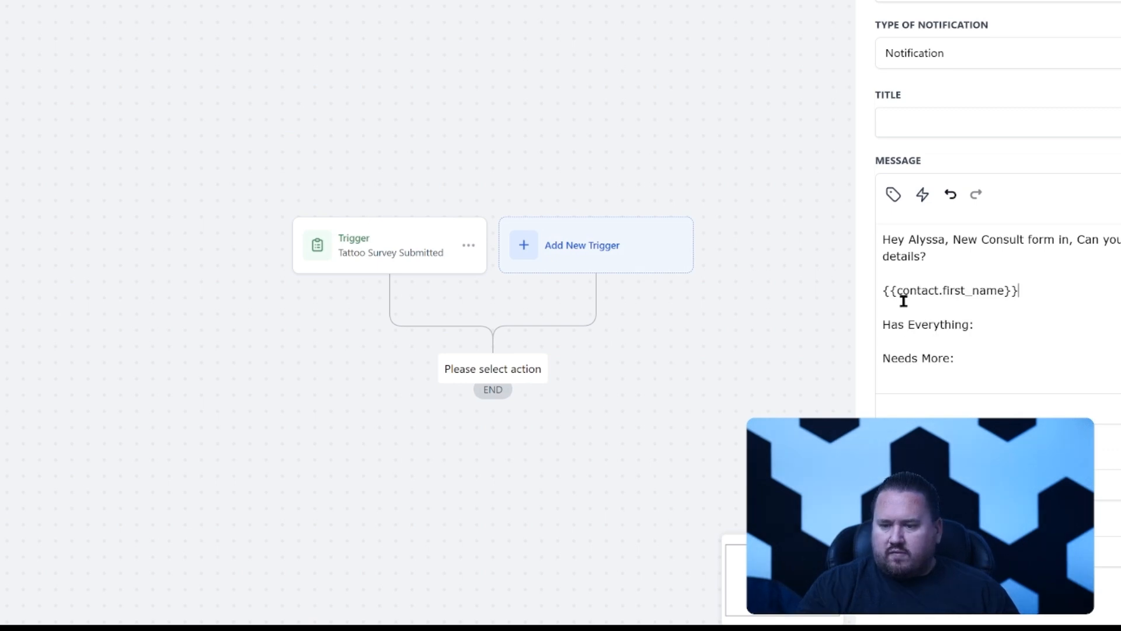
pyautogui.press('Return')
pyautogui.write('{{contact.email}}')
pyautogui.write('{{contact.phone}}')
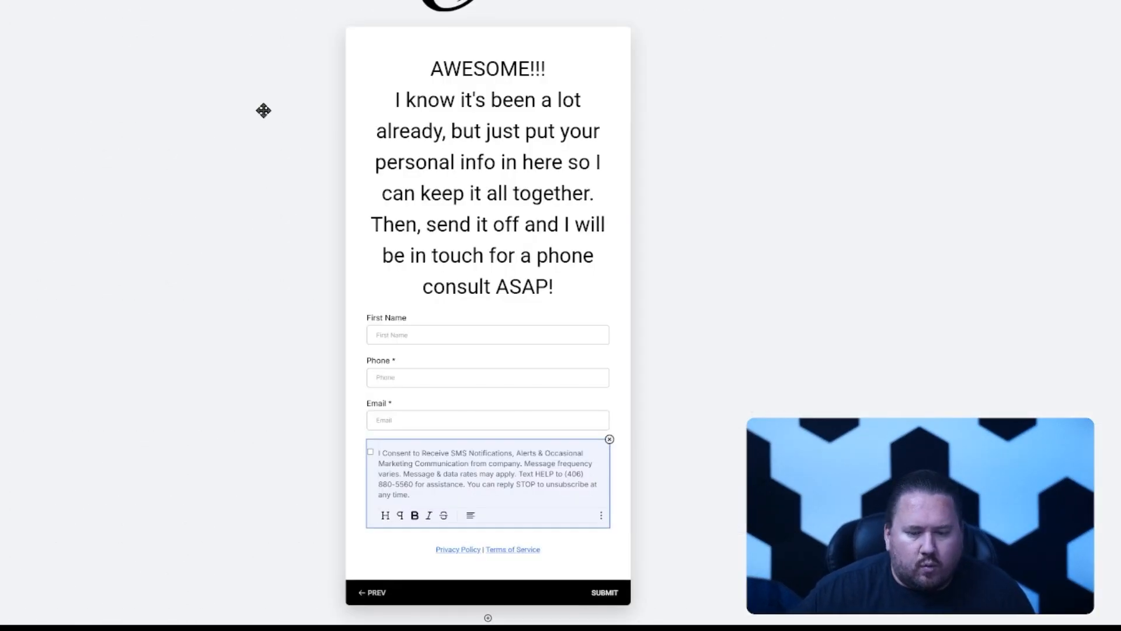
# Review the consultation survey's questions and compare them with the merge fields in the notification message.
pyautogui.scroll(15, 479, 356)
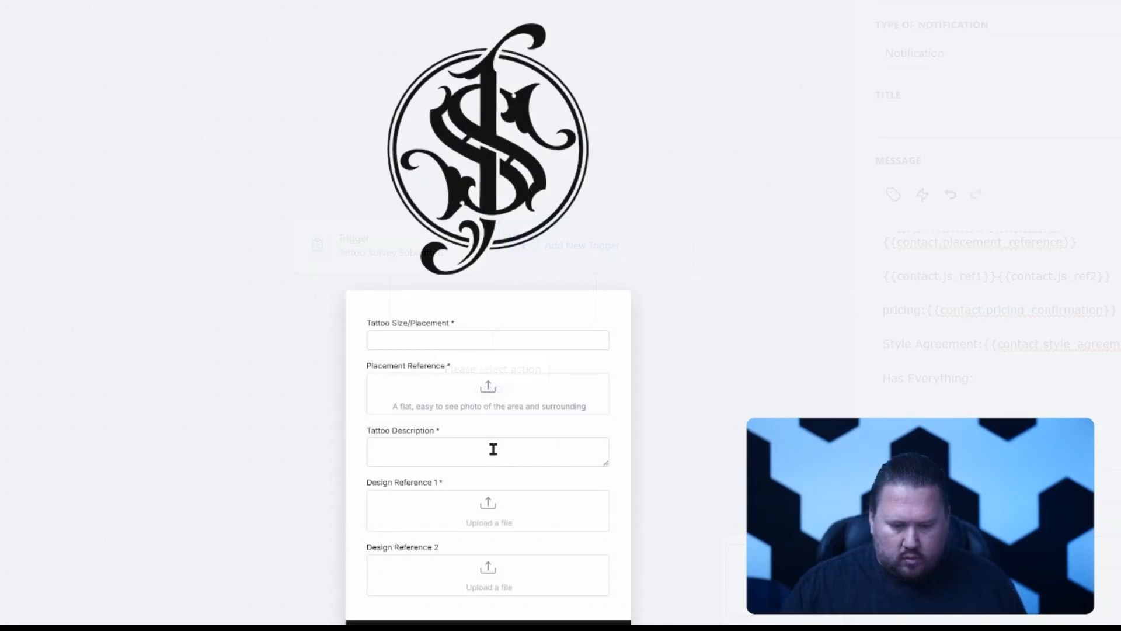
pyautogui.scroll(7, 494, 448)
pyautogui.scroll(-10, 495, 478)
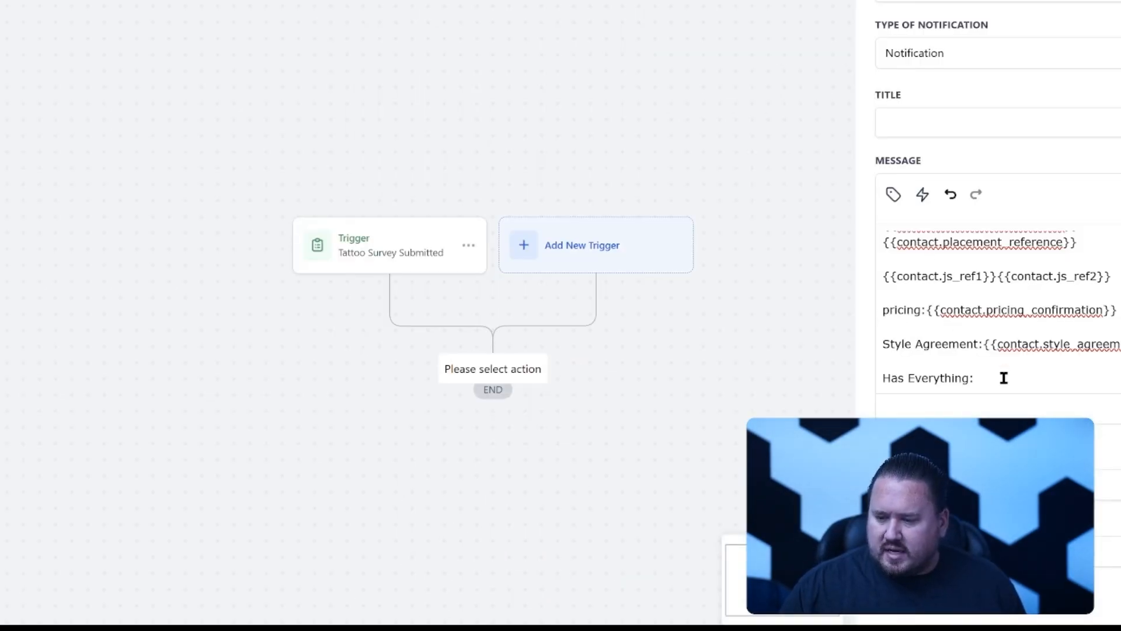
pyautogui.scroll(4, 999, 310)
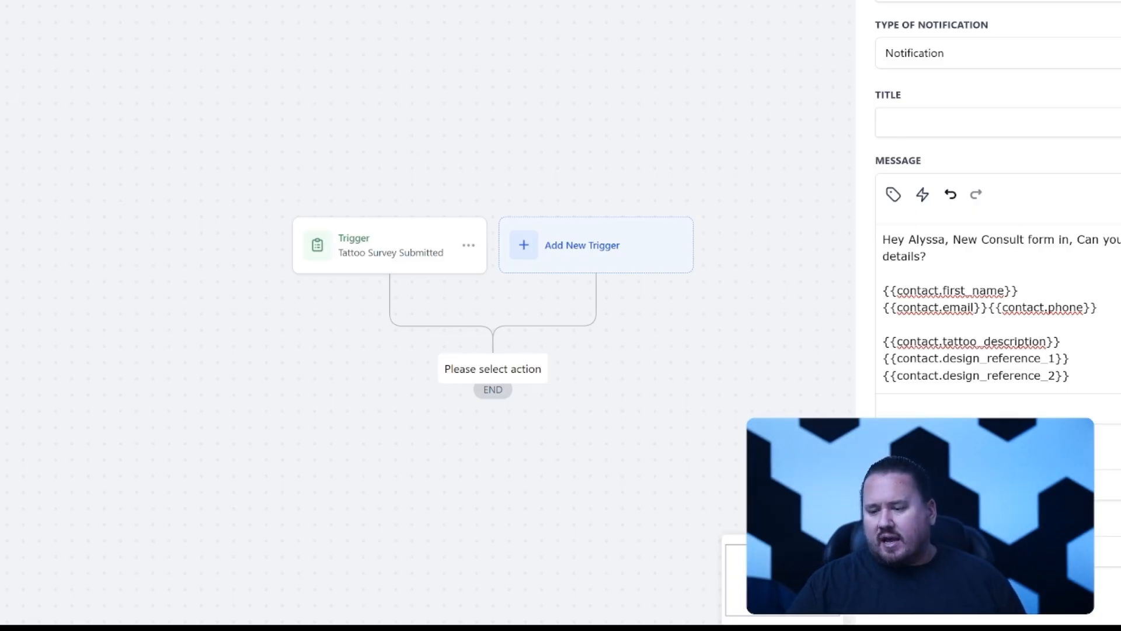
pyautogui.scroll(-4, 1096, 302)
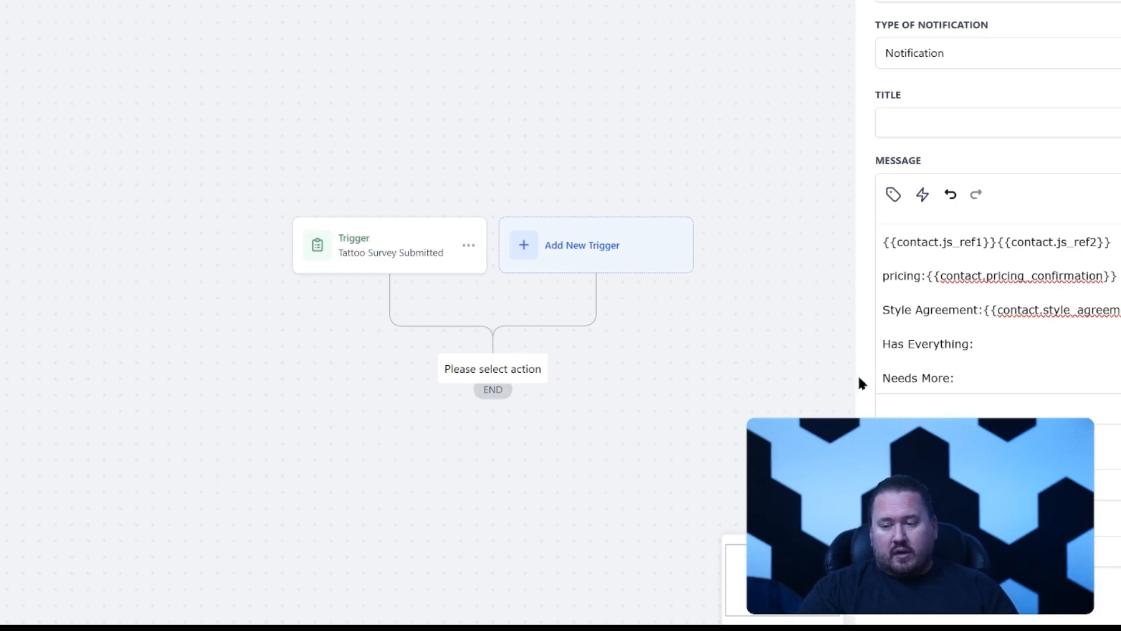
pyautogui.scroll(1, 1094, 380)
pyautogui.scroll(-1, 1094, 380)
pyautogui.scroll(3, 914, 358)
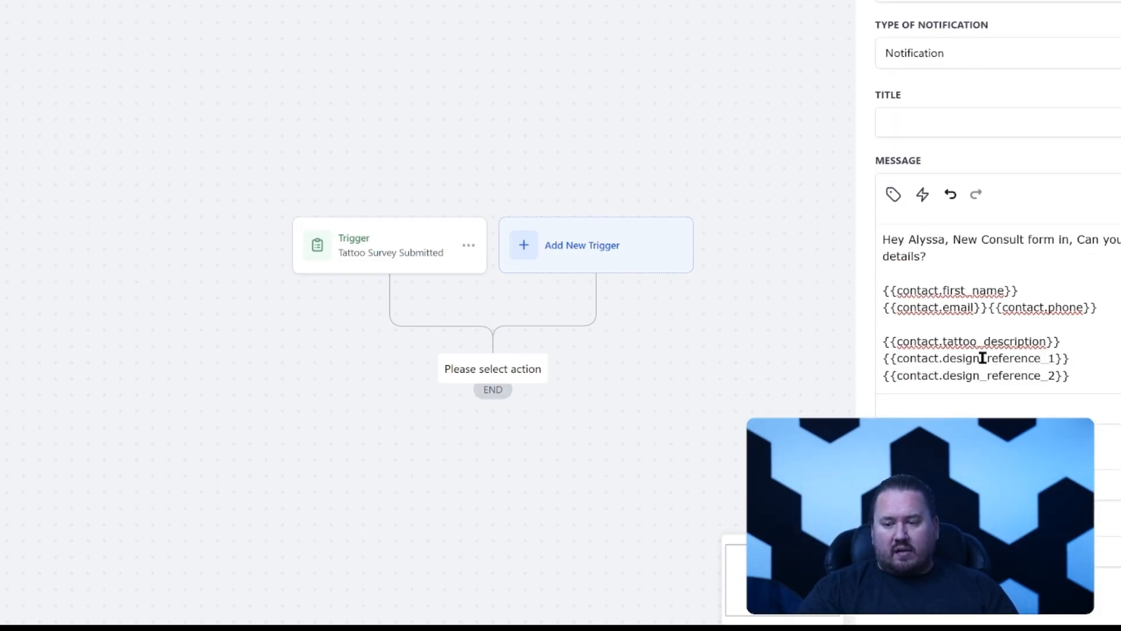
pyautogui.scroll(-3, 981, 356)
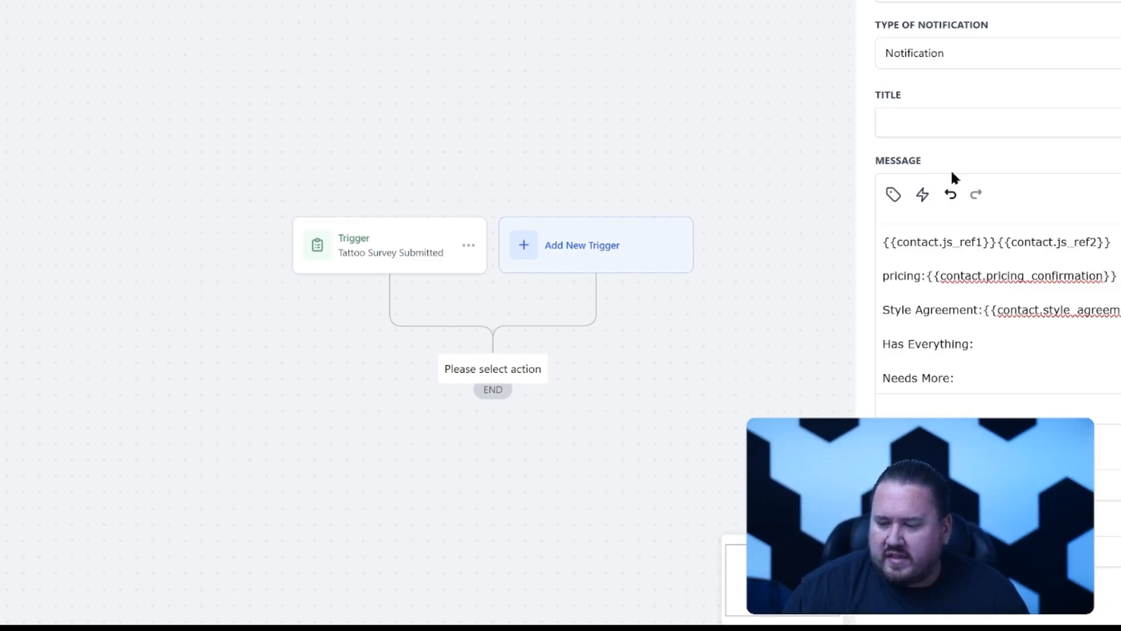
# Title the notification "Tattoo Survey Complete", start its message with "New consult form in, Can you check this" and save the action.
pyautogui.moveTo(969, 382); pyautogui.dragTo(855, 219)
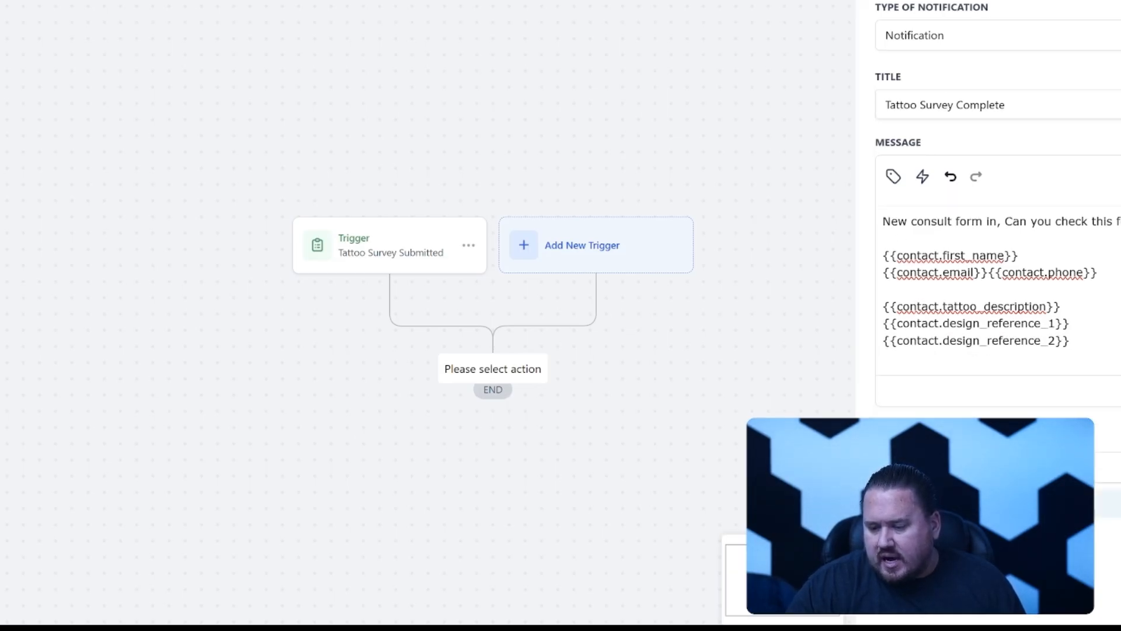
pyautogui.click(993, 485)
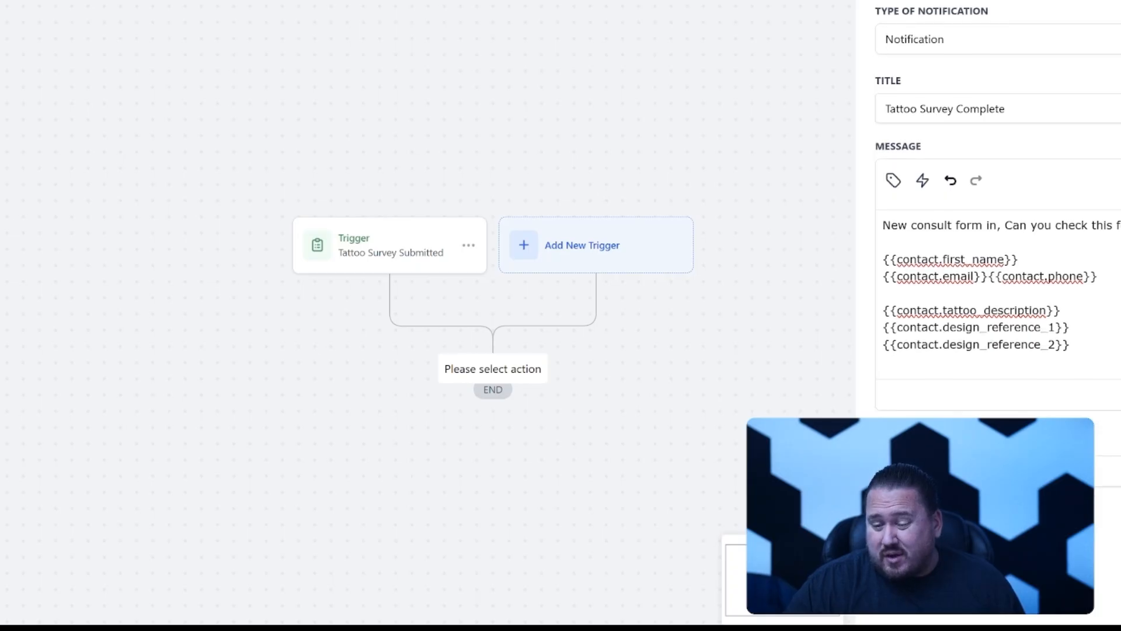
pyautogui.click(993, 561)
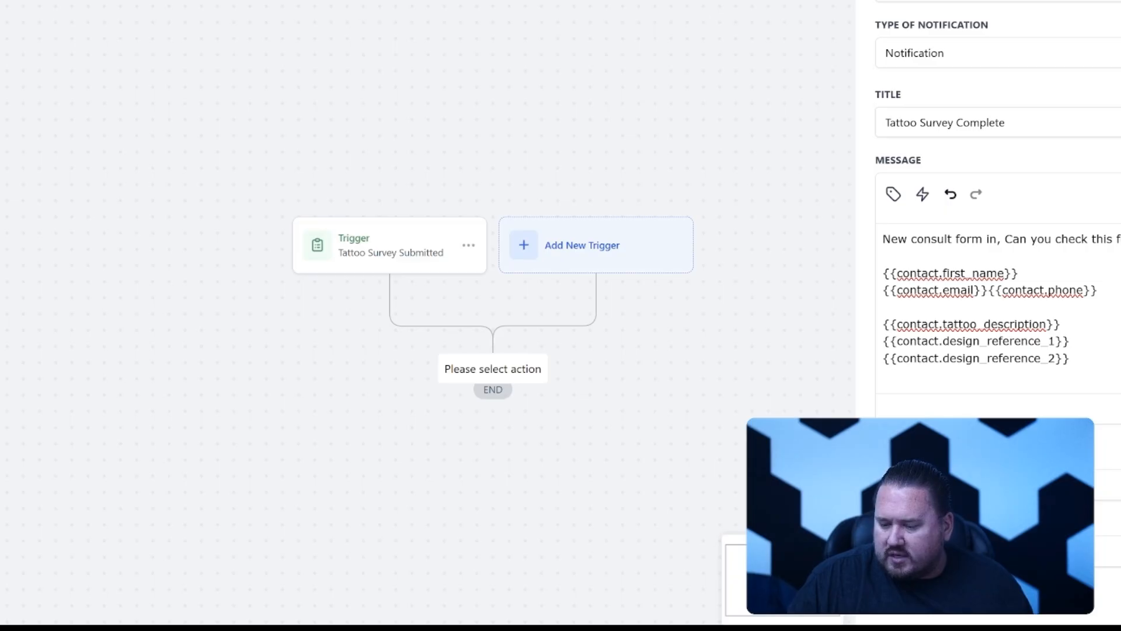
pyautogui.click(493, 460)
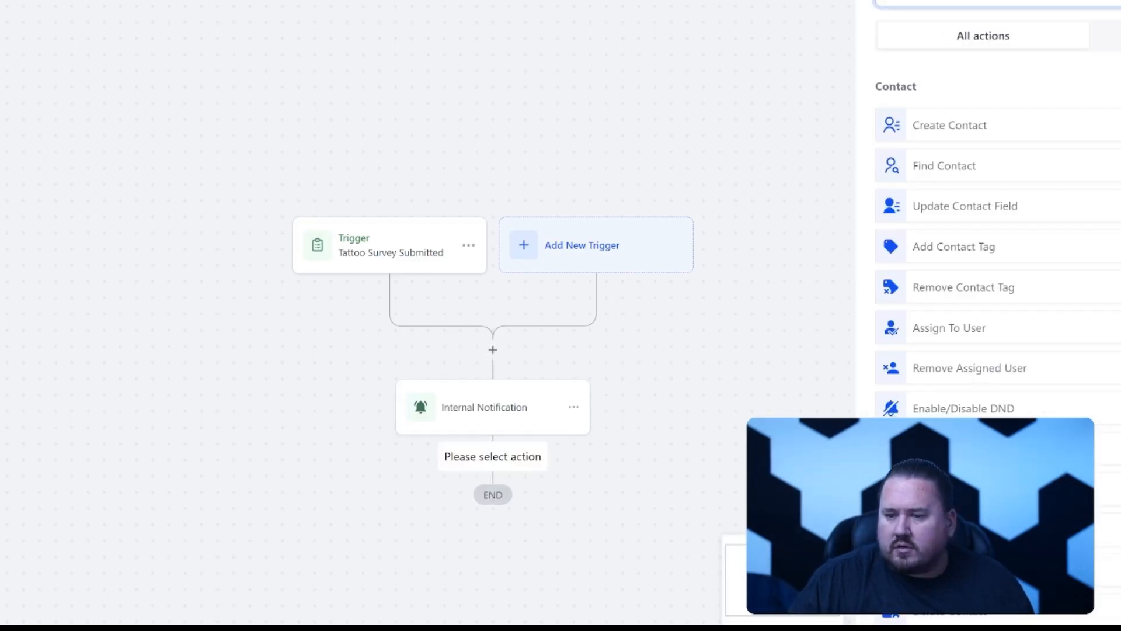
pyautogui.click(935, 2)
pyautogui.write('send')
pyautogui.click(943, 170)
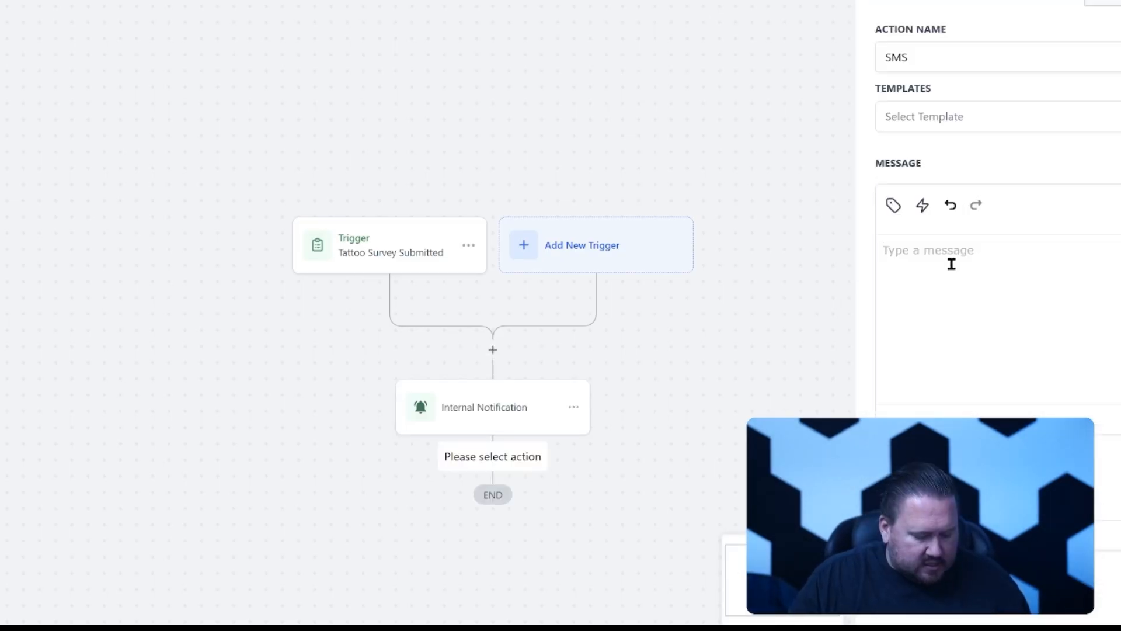
pyautogui.hotkey('ctrl', 'v')
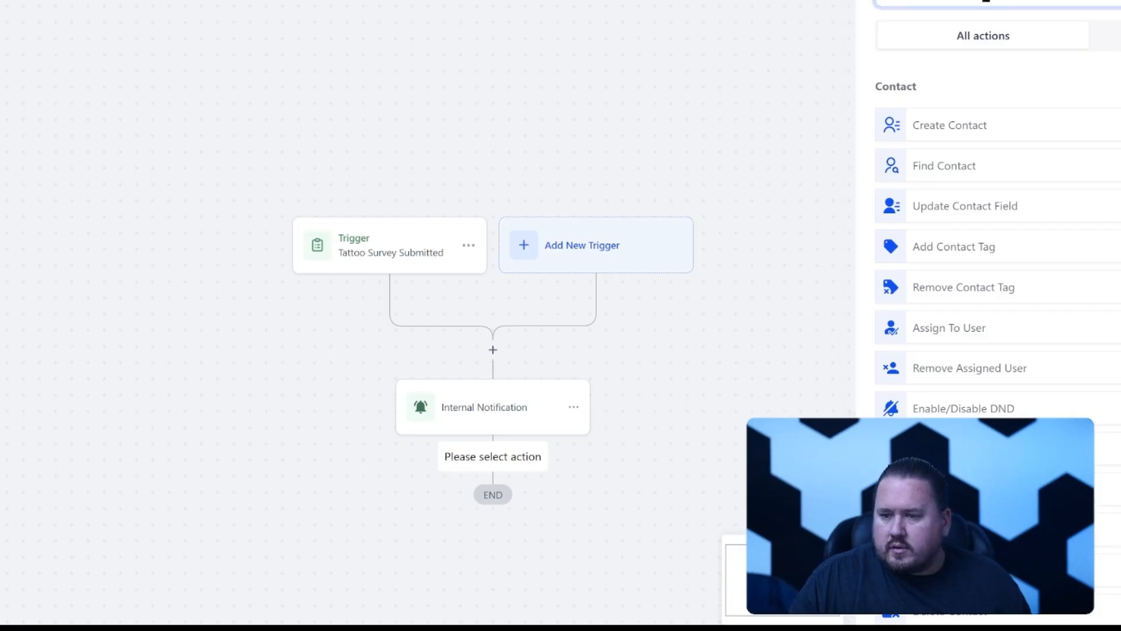
# Try to add a second internal notification of type SMS with the copied message after the first one.
pyautogui.click(986, 1)
pyautogui.write('int')
pyautogui.click(998, 21)
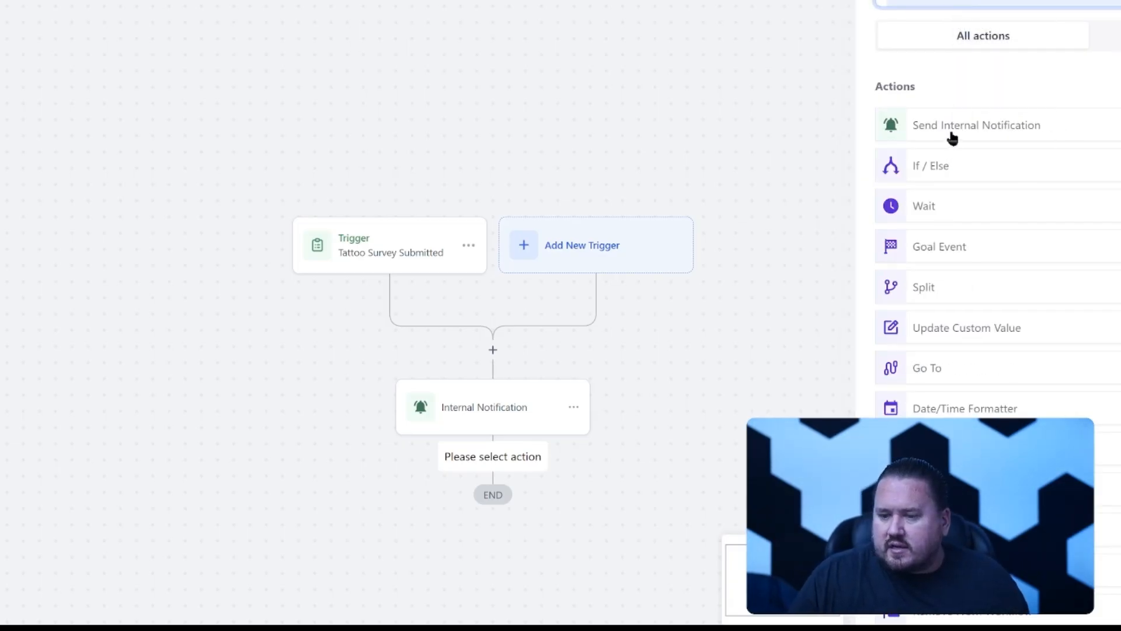
pyautogui.click(952, 132)
pyautogui.click(974, 362)
pyautogui.hotkey('ctrl', 'v')
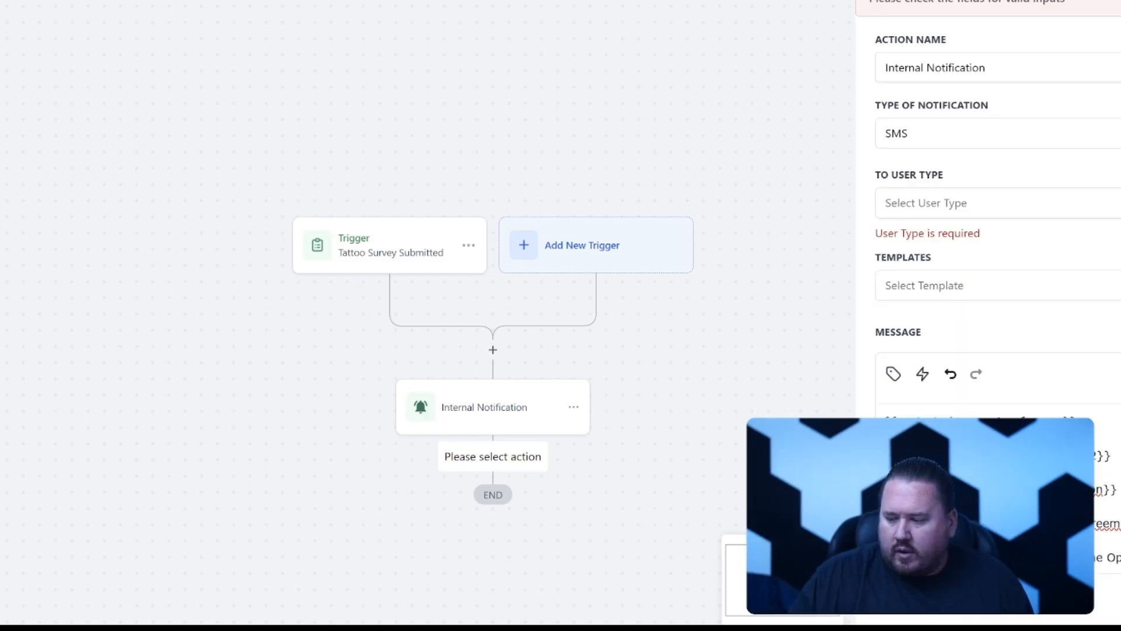
# Add an Update opportunity action between the trigger and the notification, with the client pipeline and Pipeline Stage set to Form.
pyautogui.click(493, 350)
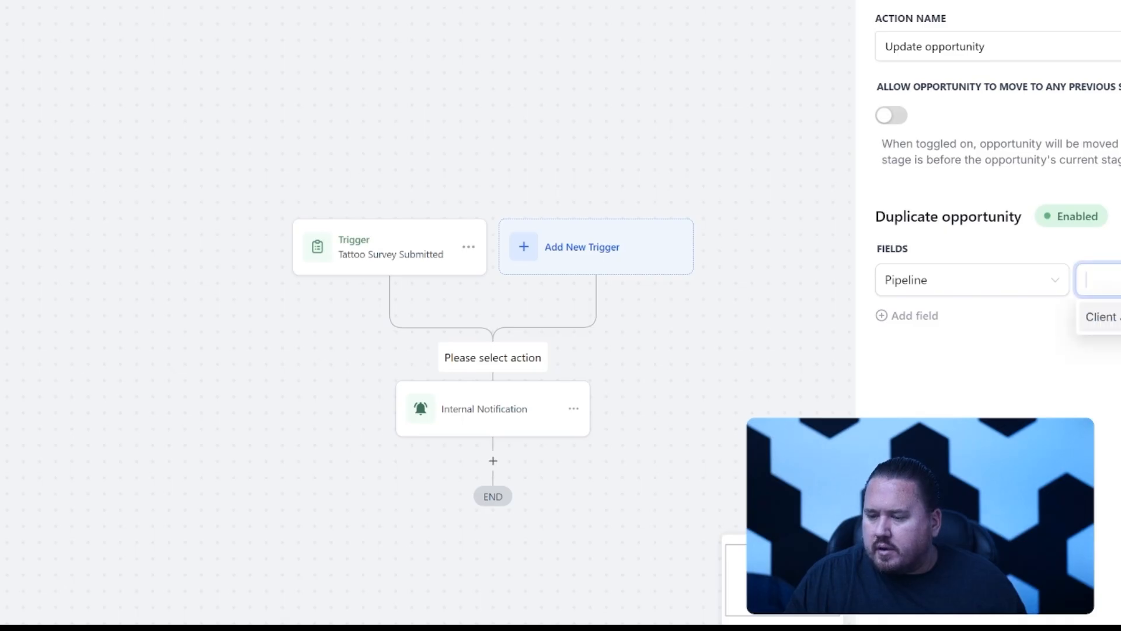
pyautogui.click(900, 318)
pyautogui.click(1099, 334)
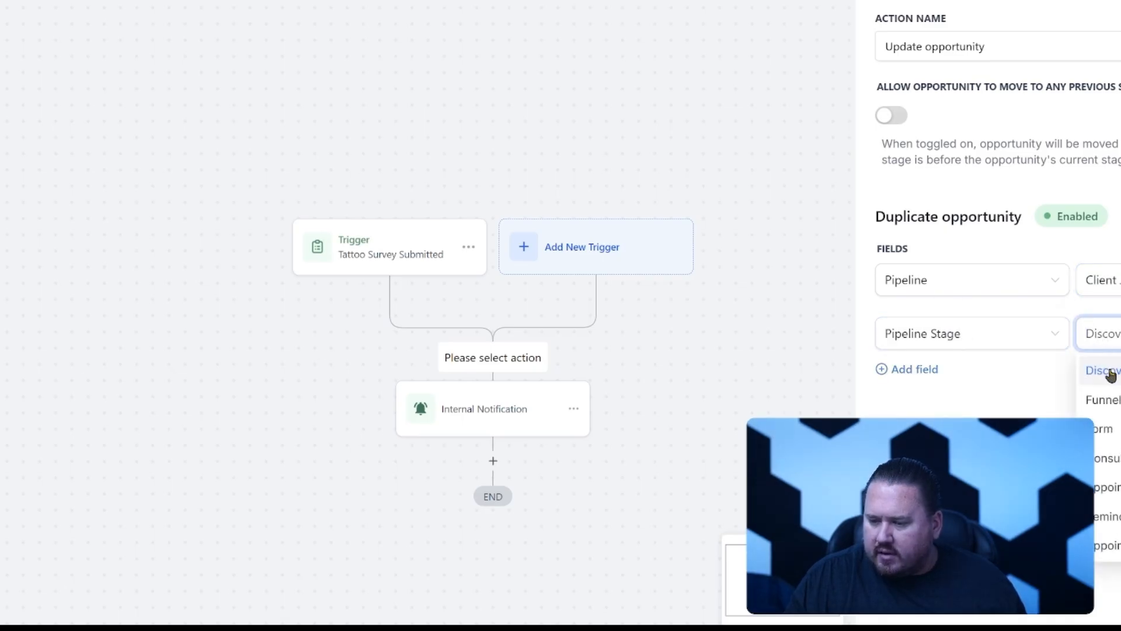
pyautogui.click(1104, 429)
# Add an Opportunity Name field to the Update opportunity action and fill it with contact merge fields.
pyautogui.click(911, 369)
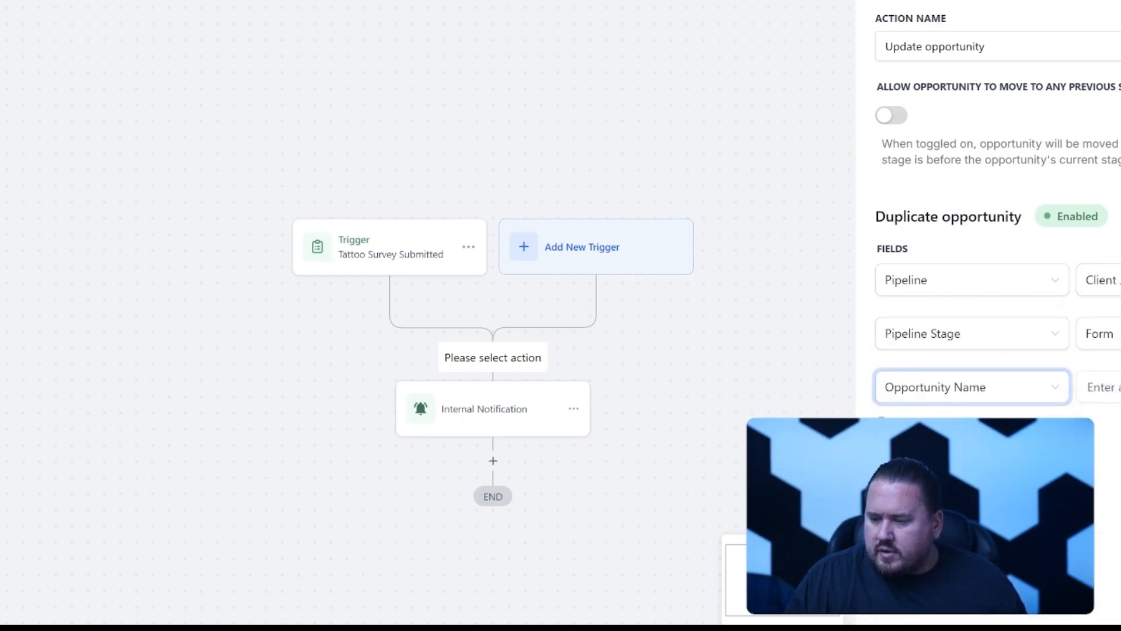
pyautogui.click(1104, 387)
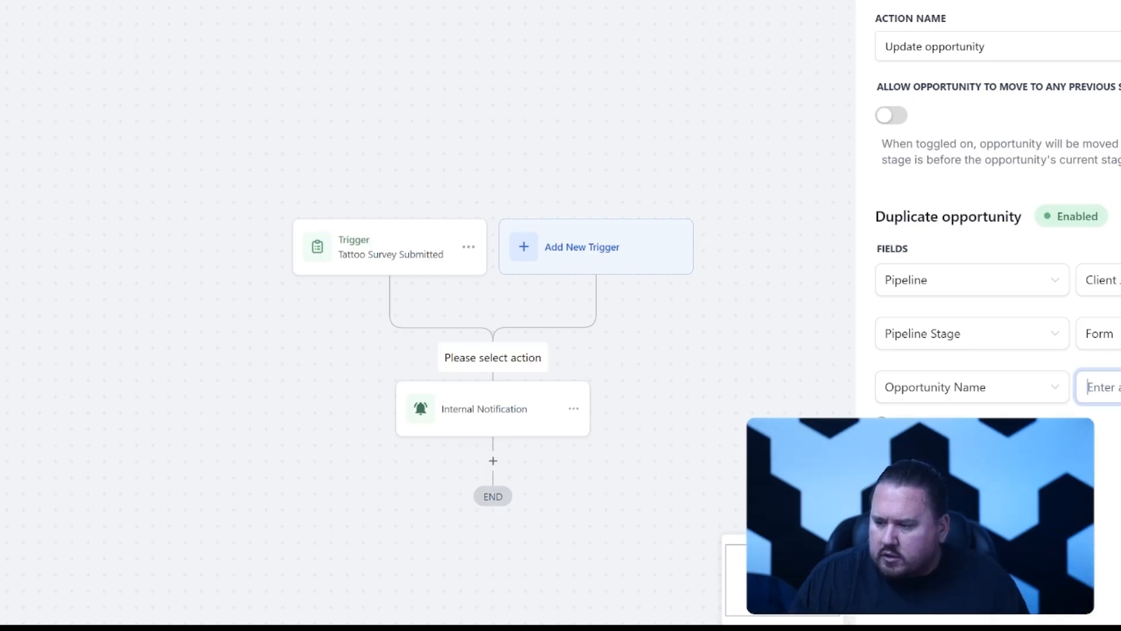
pyautogui.click(1120, 387)
pyautogui.click(1109, 12)
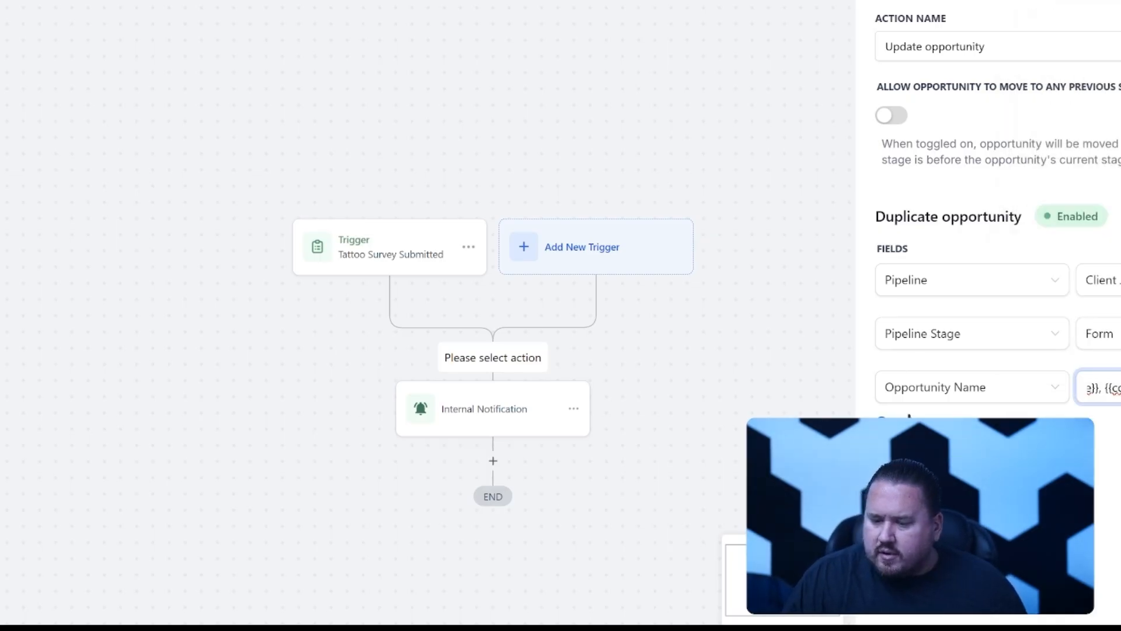
# Add a fourth field with the value 500 to the Update opportunity action and save the action.
pyautogui.click(907, 416)
pyautogui.click(1014, 355)
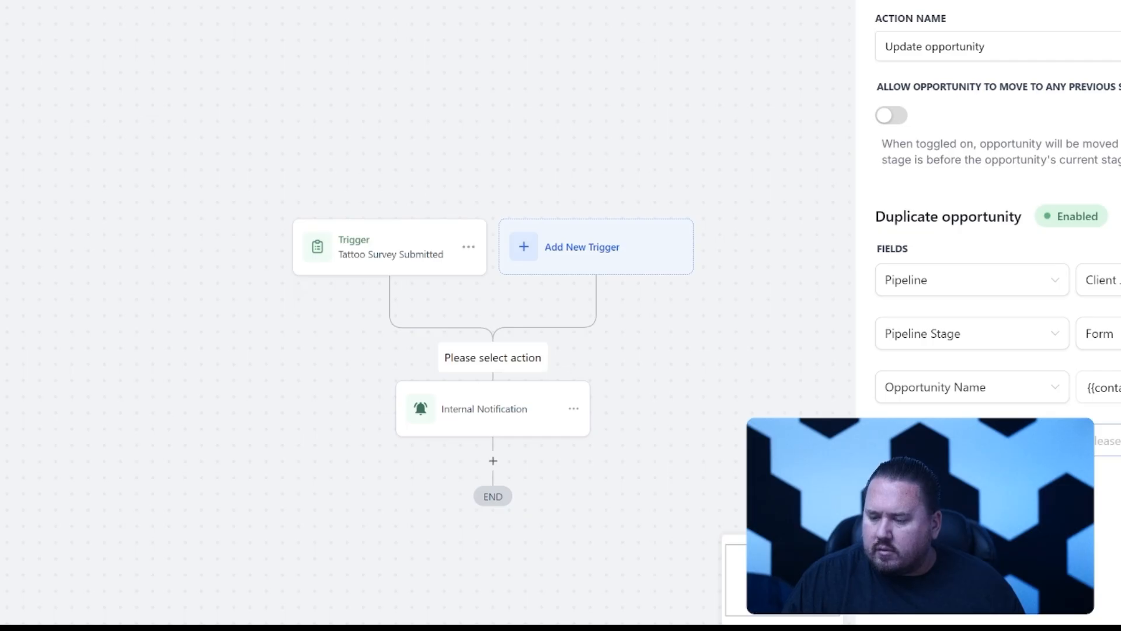
pyautogui.write('500')
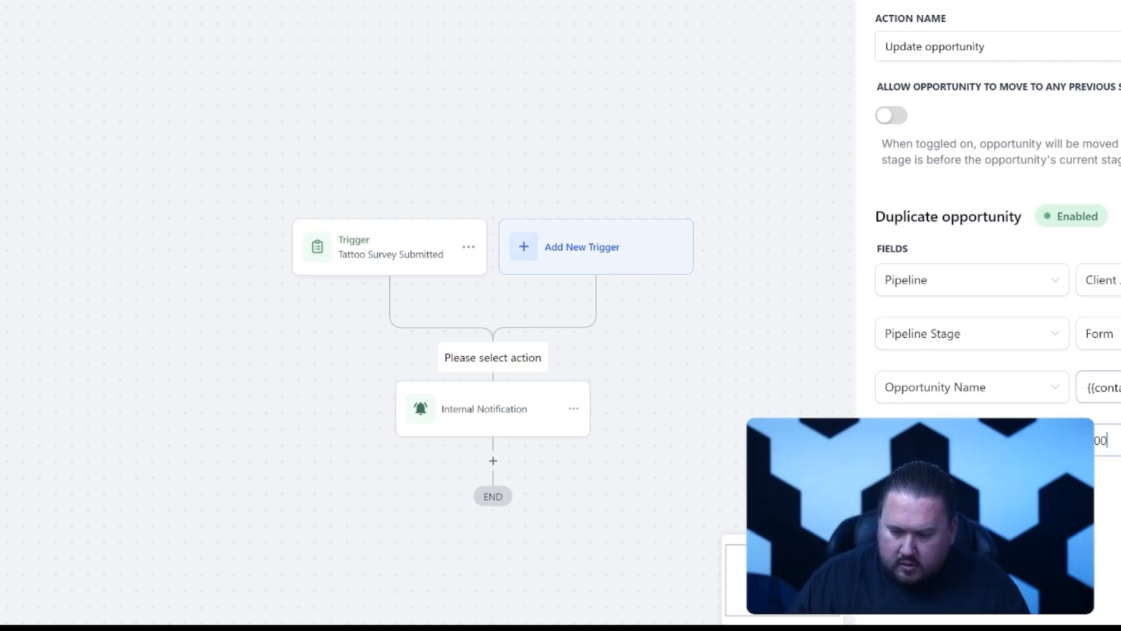
pyautogui.write('0')
pyautogui.press('BackSpace')
pyautogui.press('BackSpace')
pyautogui.press('BackSpace')
pyautogui.press('BackSpace')
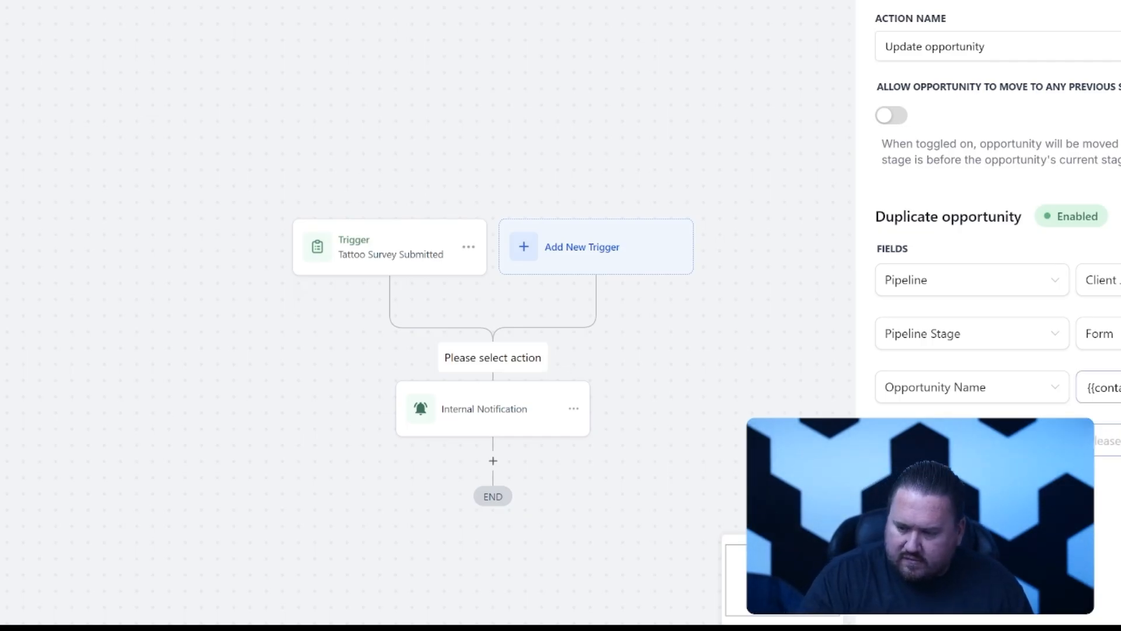
pyautogui.write('50')
pyautogui.write('0')
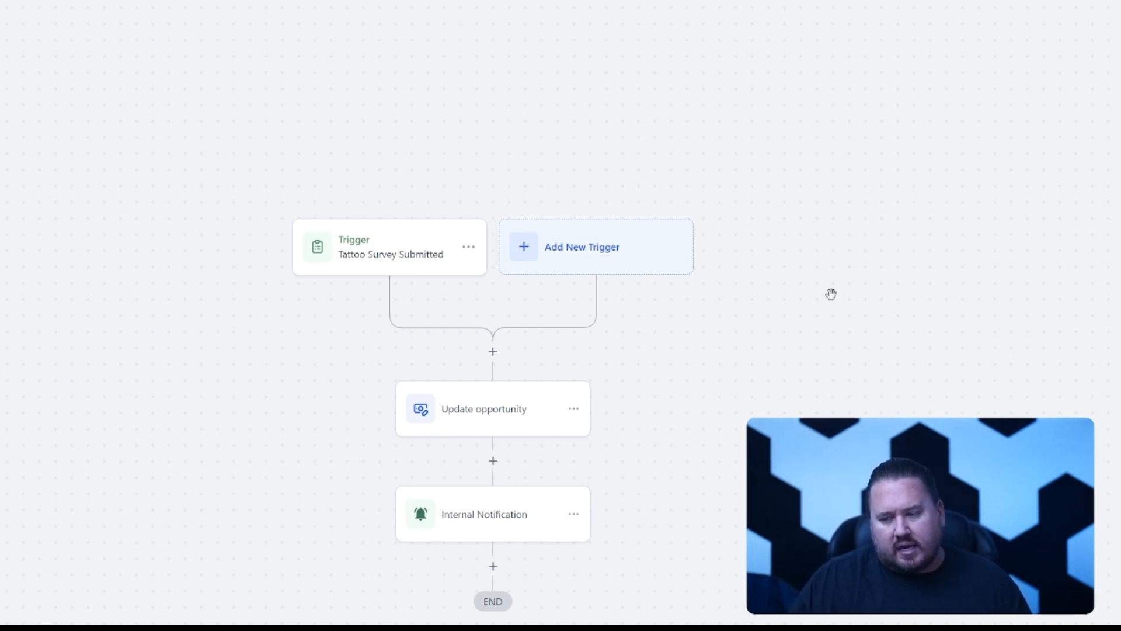
pyautogui.scroll(-4, 831, 293)
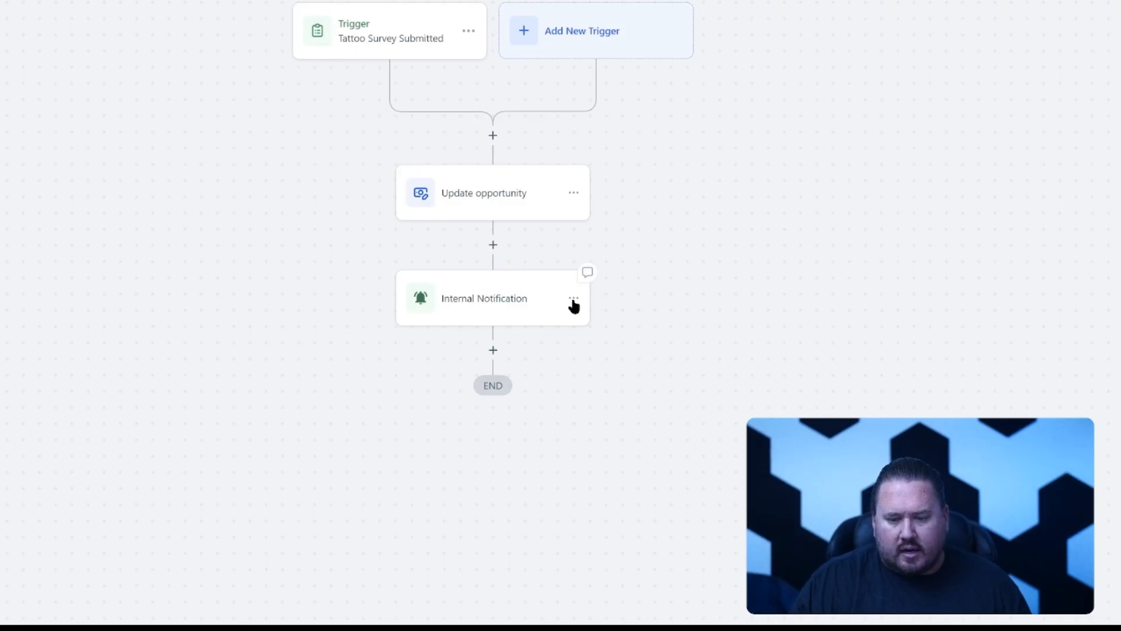
# Copy the full message of the existing Tattoo Survey Complete internal notification.
pyautogui.click(520, 303)
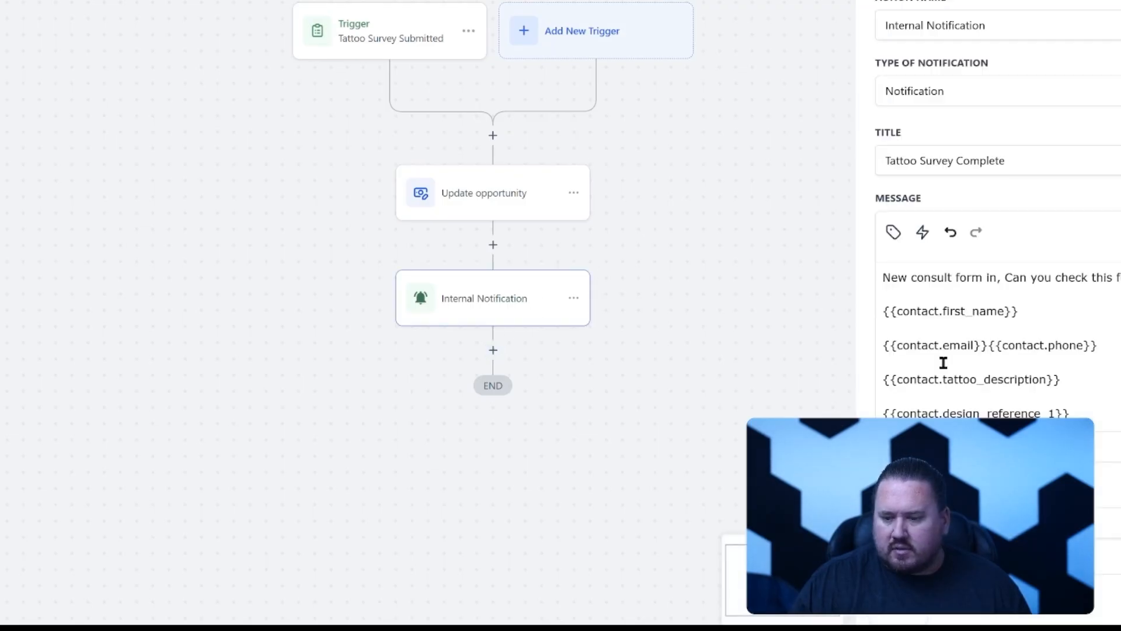
pyautogui.scroll(-5, 1112, 374)
pyautogui.hotkey('ctrl', 'a')
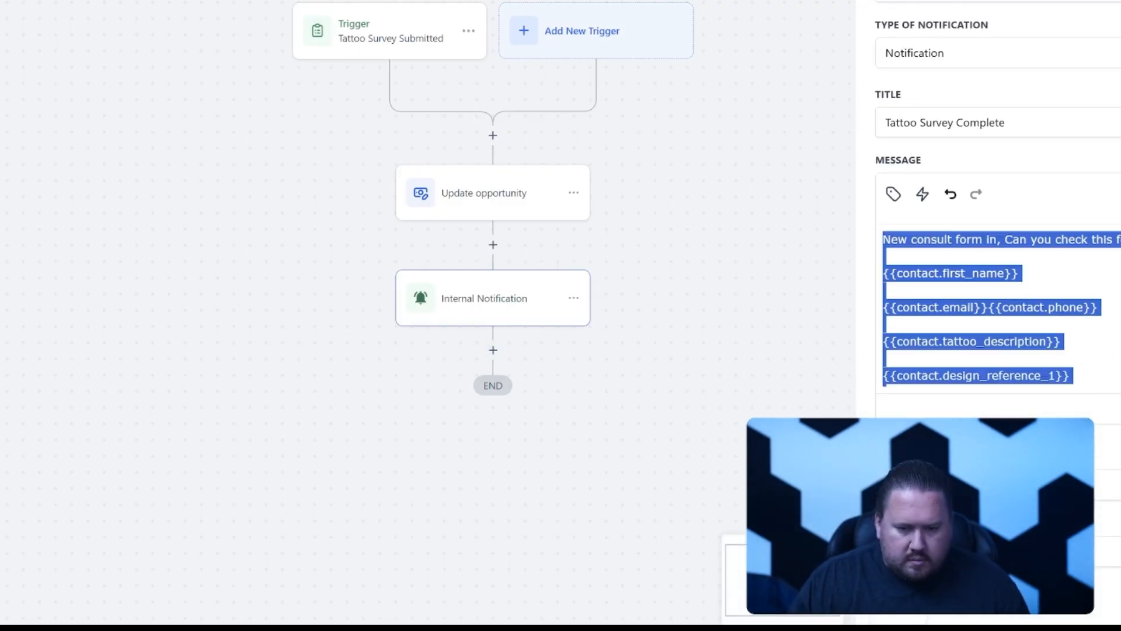
pyautogui.hotkey('ctrl', 'c')
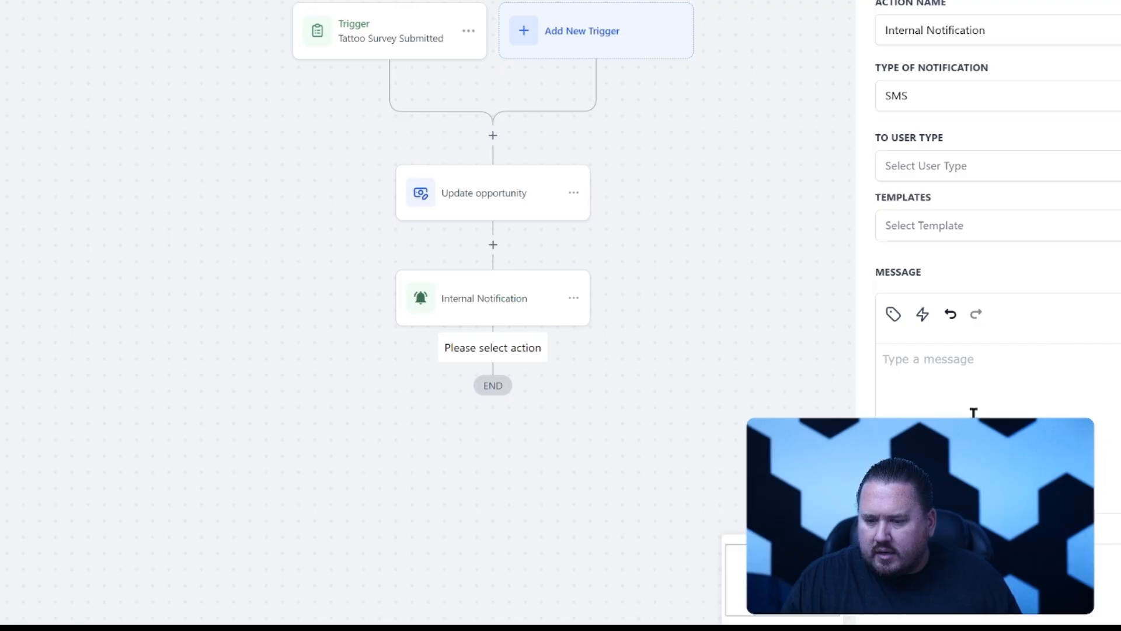
# Add a second internal notification of type SMS for the Assigned User, paste the copied message and save the action.
pyautogui.click(974, 412)
pyautogui.hotkey('ctrl', 'v')
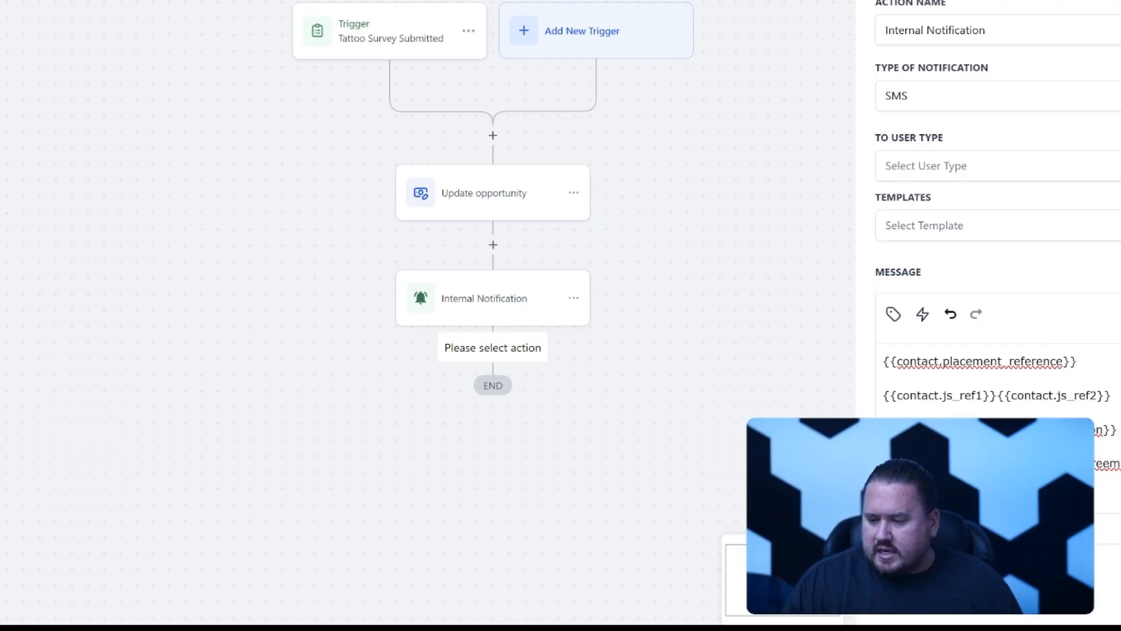
pyautogui.click(935, 166)
pyautogui.click(950, 266)
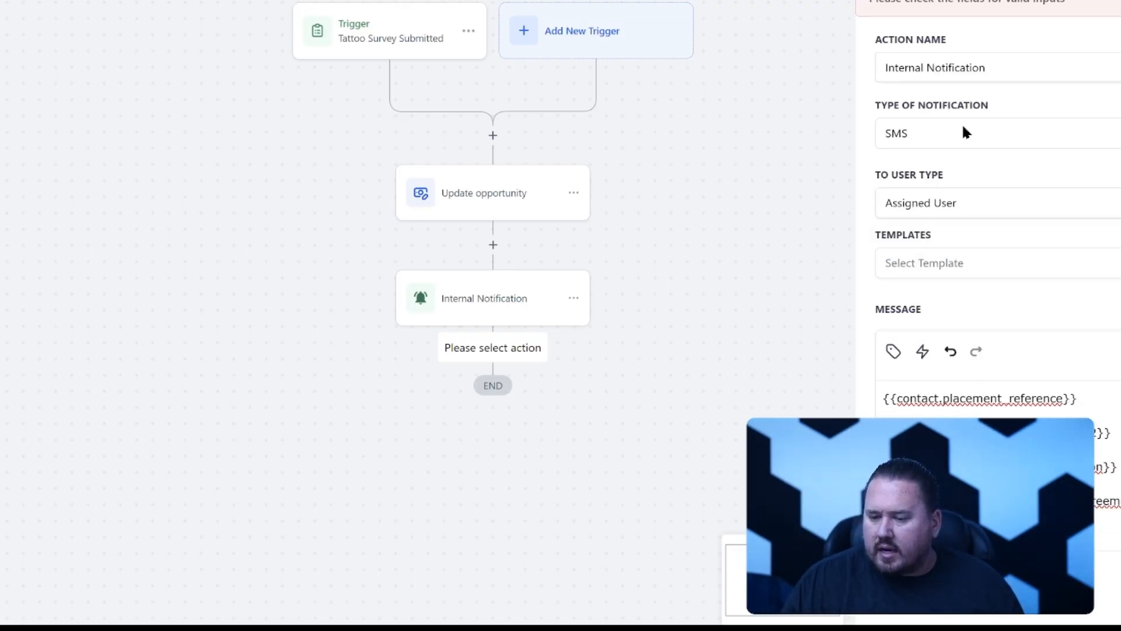
pyautogui.click(946, 262)
pyautogui.click(932, 335)
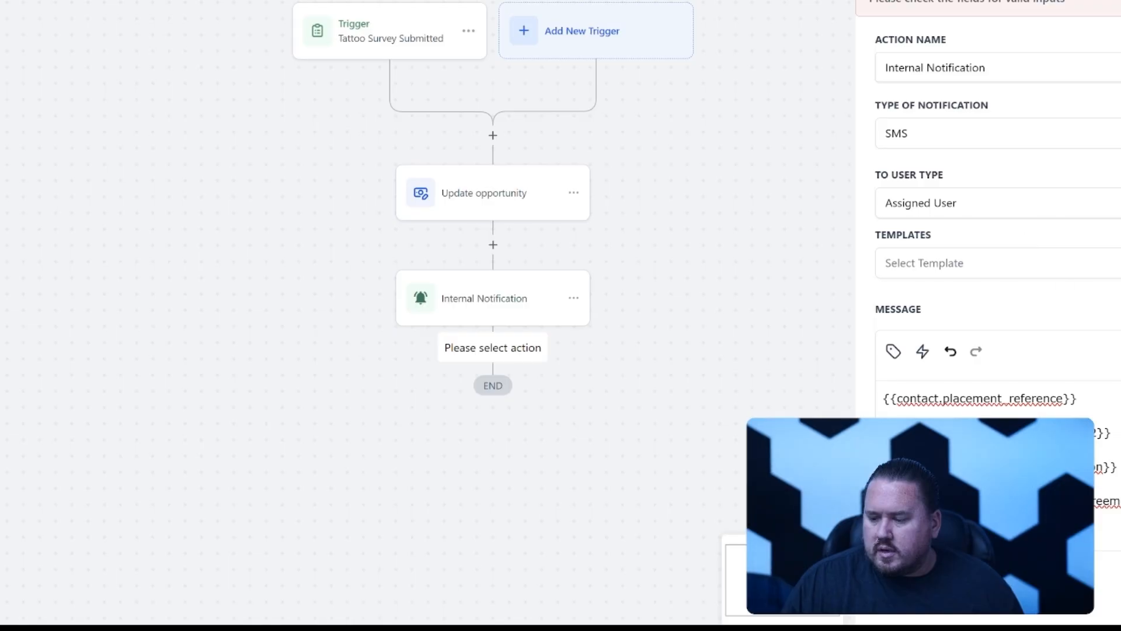
pyautogui.click(1117, 608)
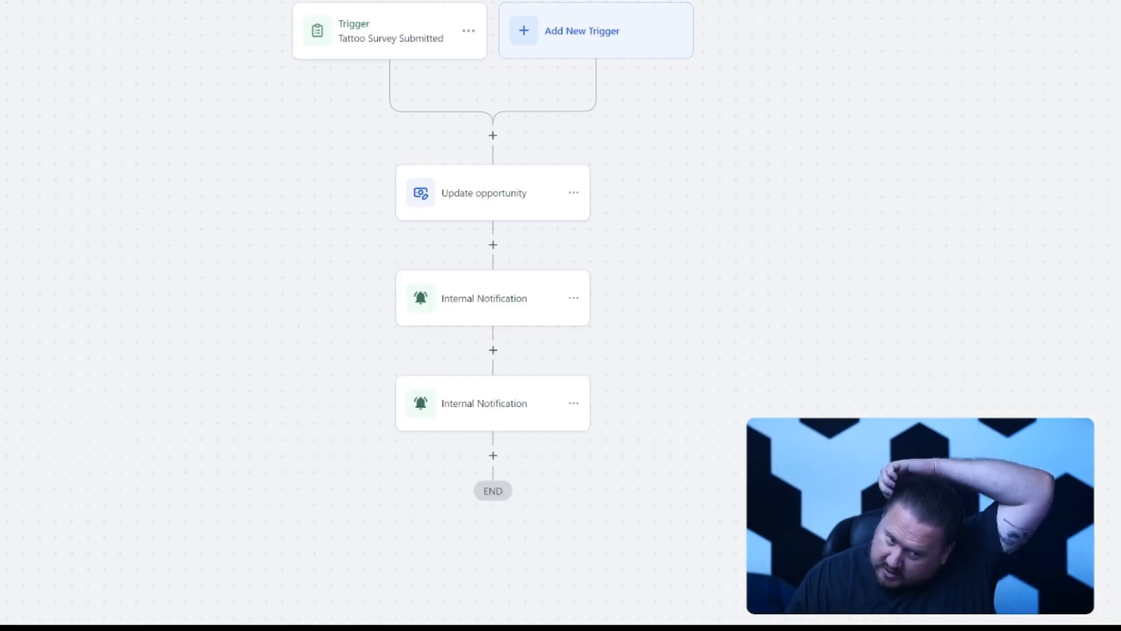
# Review the Tattoo Survey Complete notification's message through to its last lines and discard any unsaved changes.
pyautogui.click(503, 315)
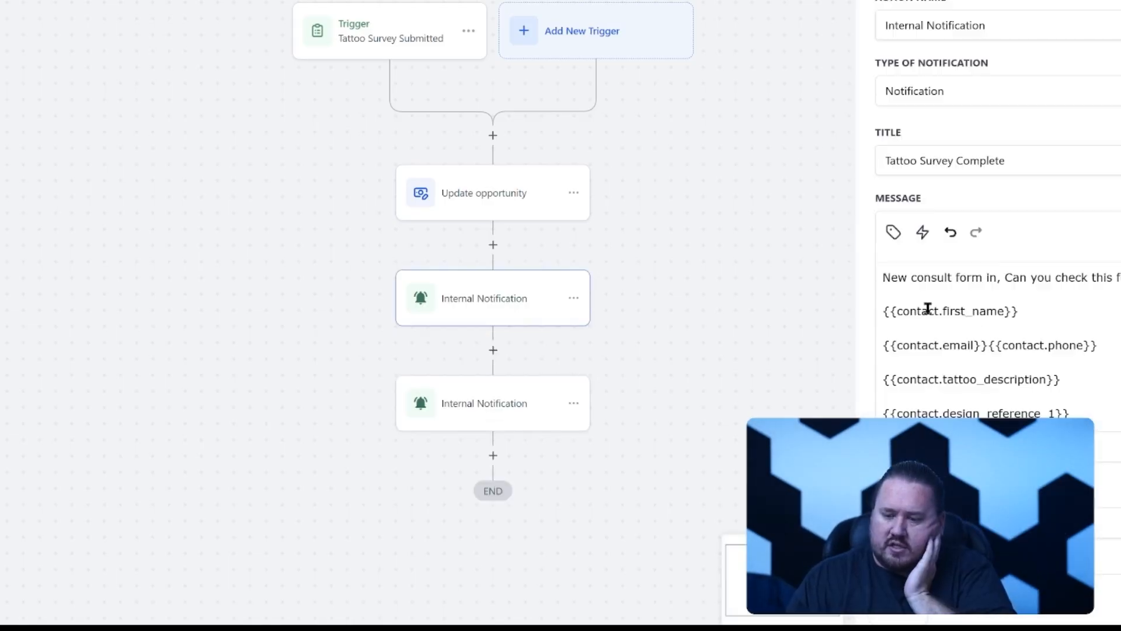
pyautogui.scroll(-3, 1005, 274)
pyautogui.scroll(-4, 1004, 274)
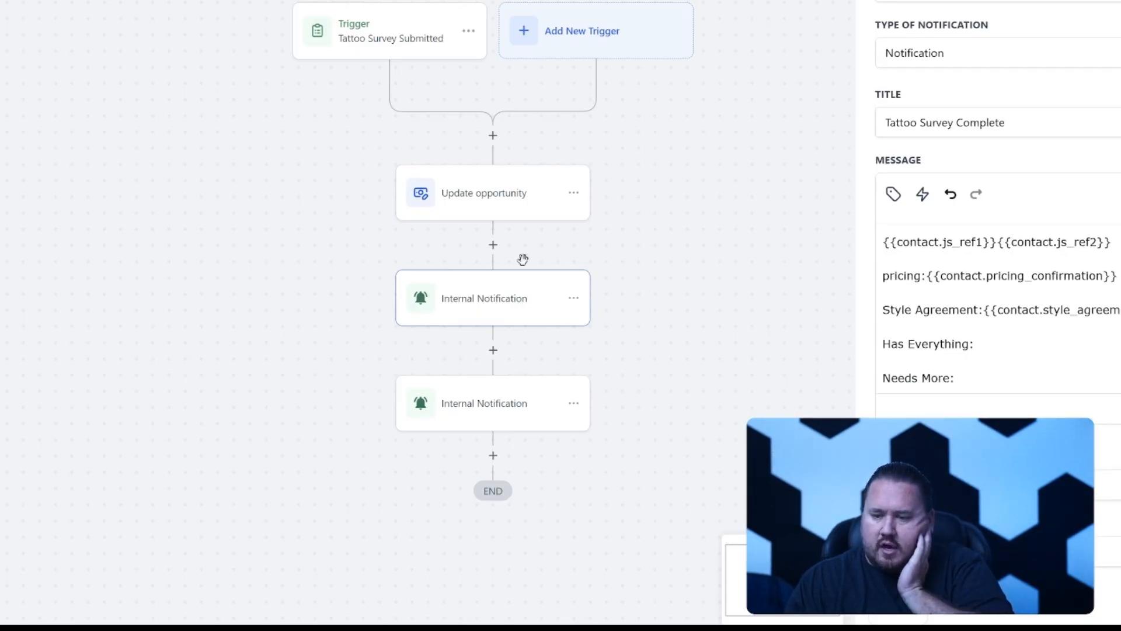
pyautogui.click(503, 416)
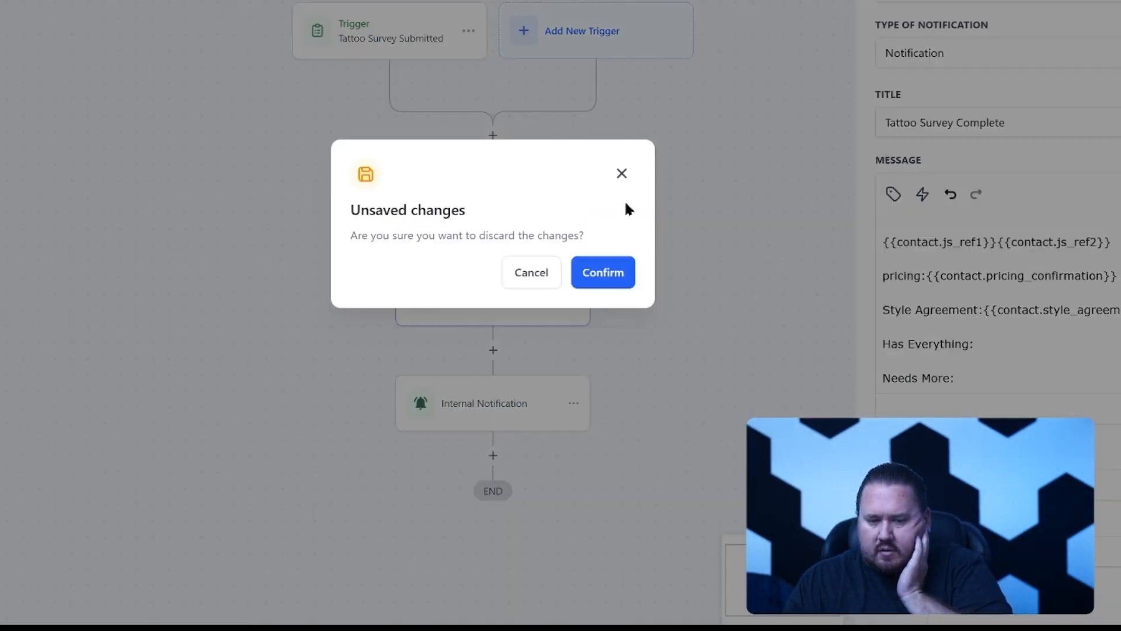
pyautogui.click(612, 282)
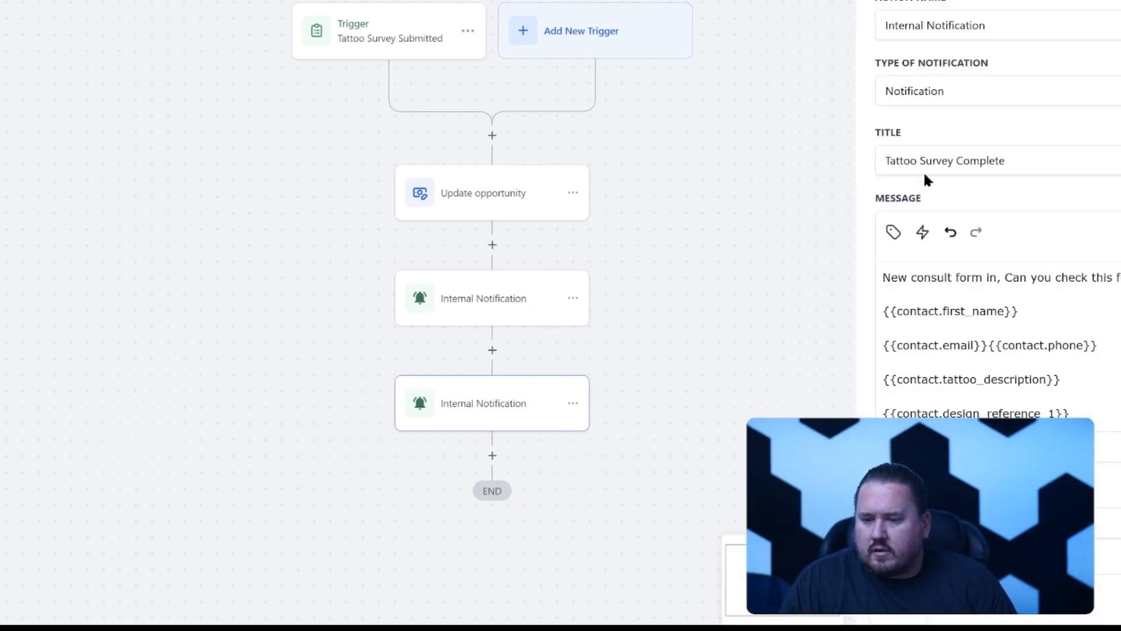
# Label the tattoo details in the SMS notification's message with "Tattoo Description:" and "Tattoo Placement:", tidy the reference lines and save the action.
pyautogui.click(520, 301)
pyautogui.click(603, 272)
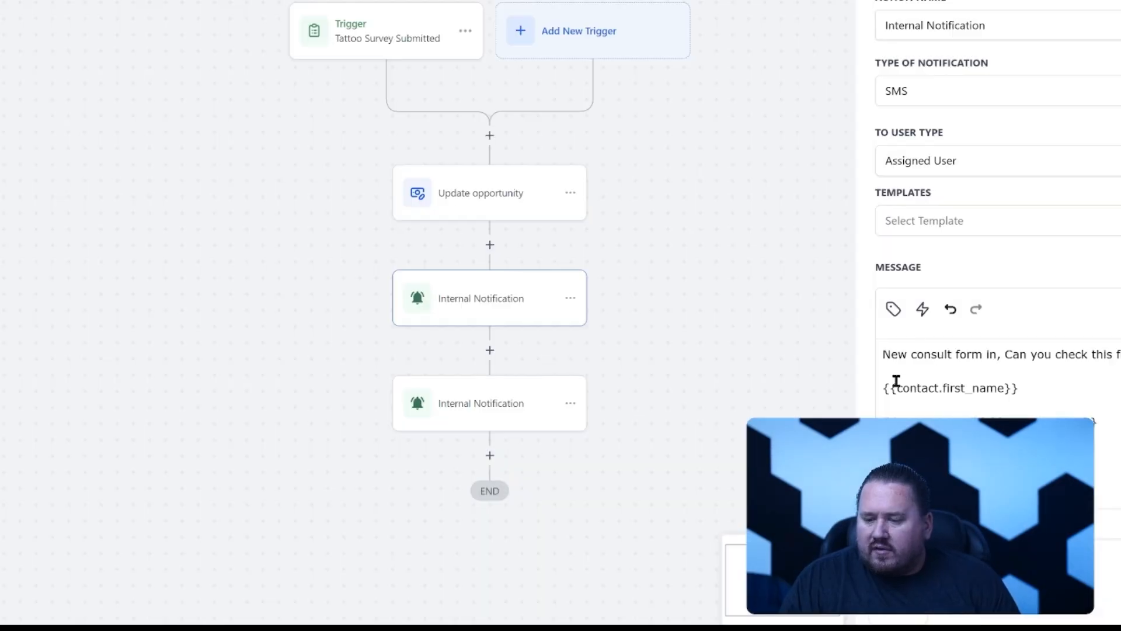
pyautogui.scroll(-3, 934, 380)
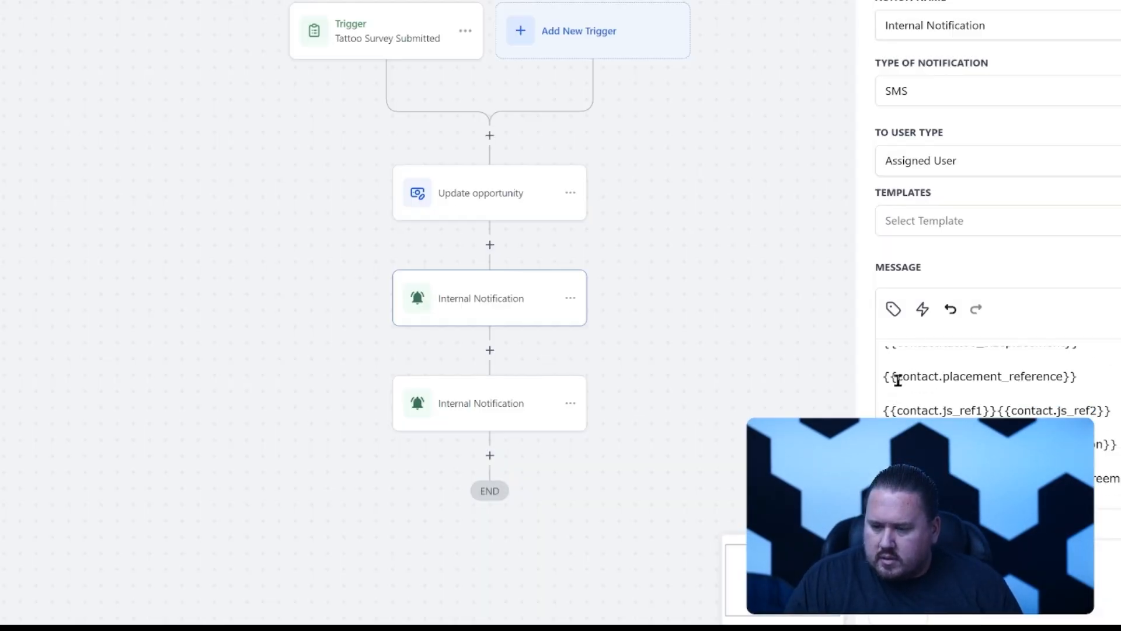
pyautogui.scroll(3, 900, 386)
pyautogui.scroll(-3, 899, 386)
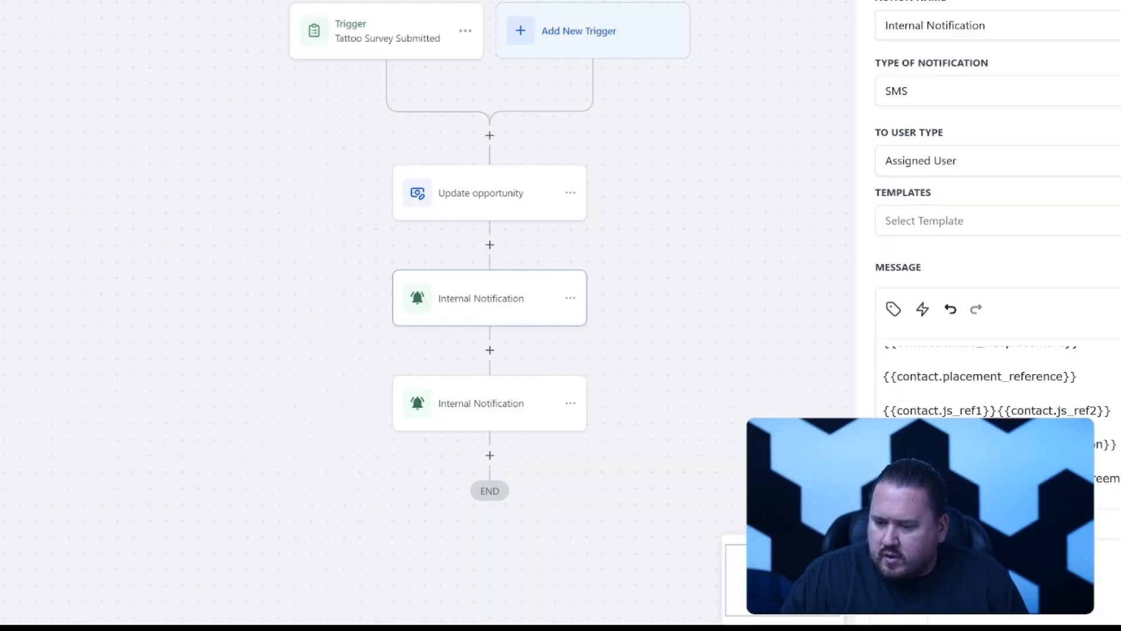
pyautogui.scroll(1, 965, 413)
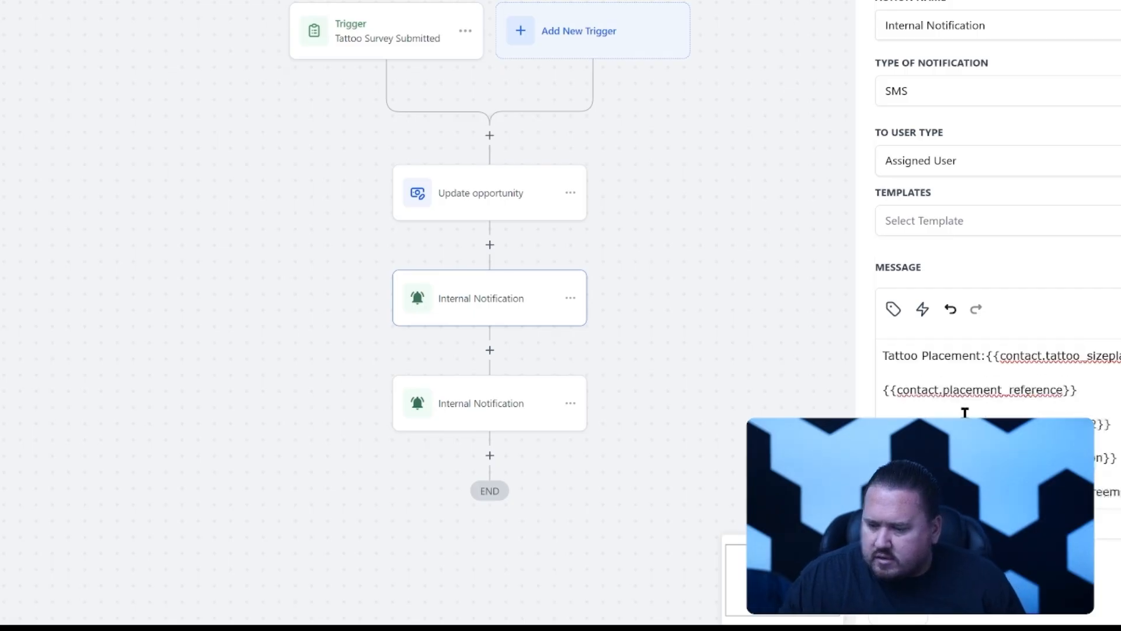
pyautogui.scroll(-1, 965, 413)
pyautogui.scroll(3, 893, 383)
pyautogui.scroll(-3, 893, 383)
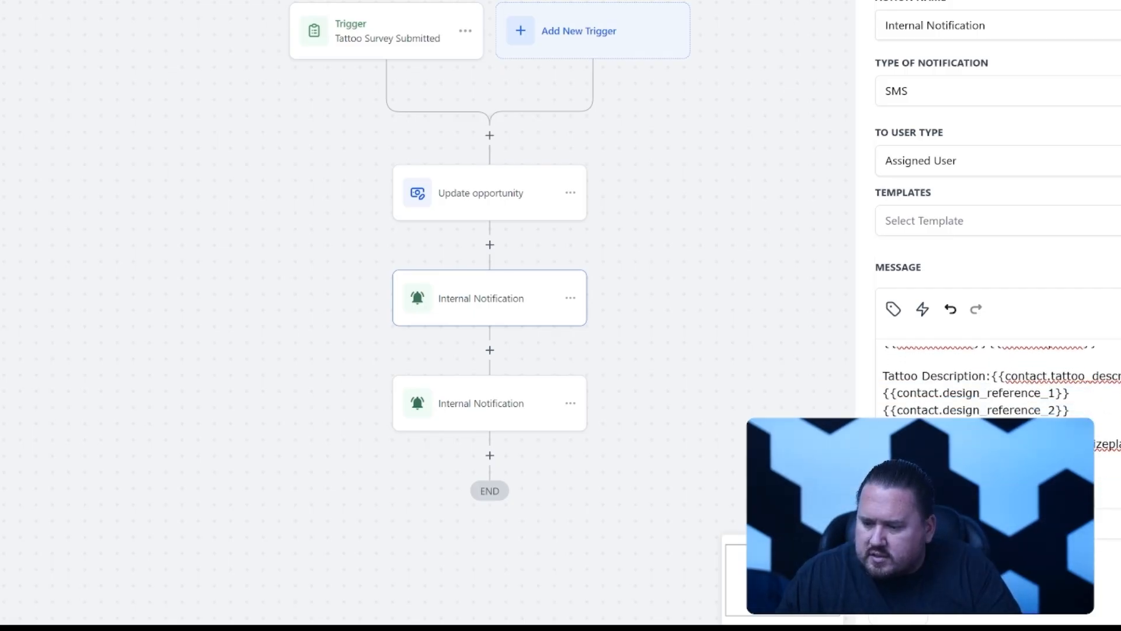
pyautogui.scroll(-1, 884, 402)
pyautogui.scroll(-2, 895, 416)
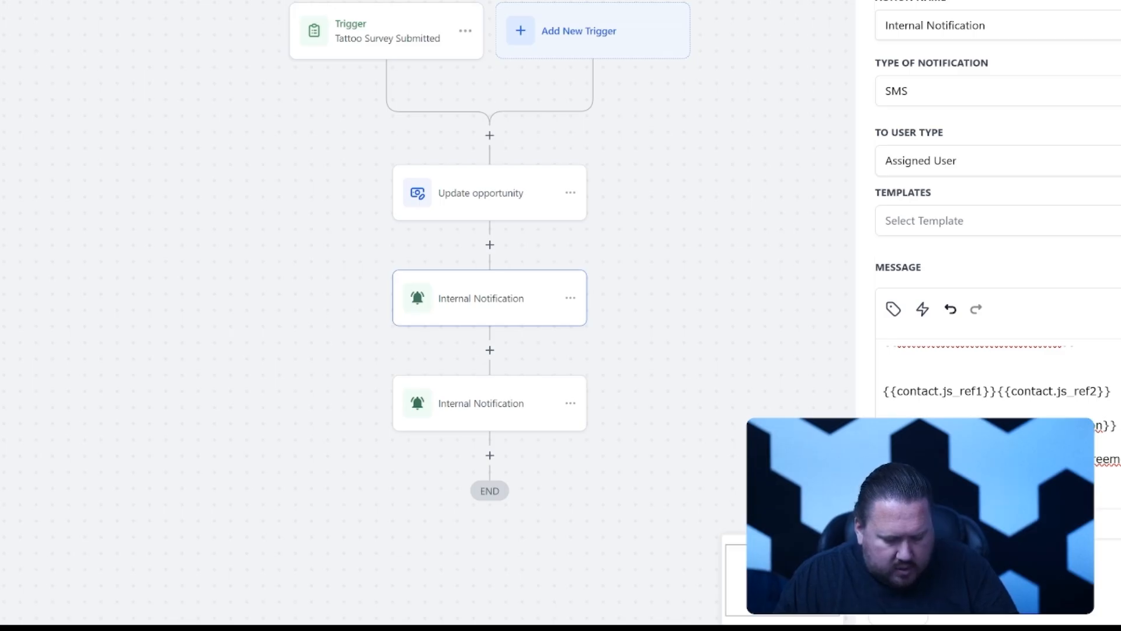
pyautogui.click(1115, 611)
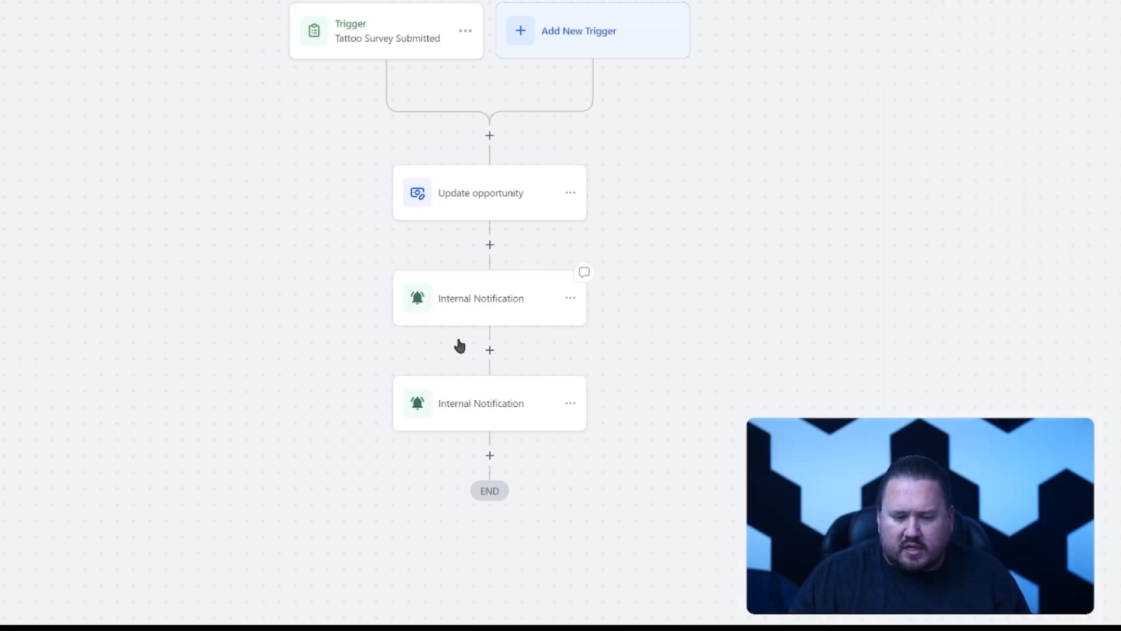
# Copy the full message from the Notification-type internal notification and leave that action without saving.
pyautogui.click(490, 456)
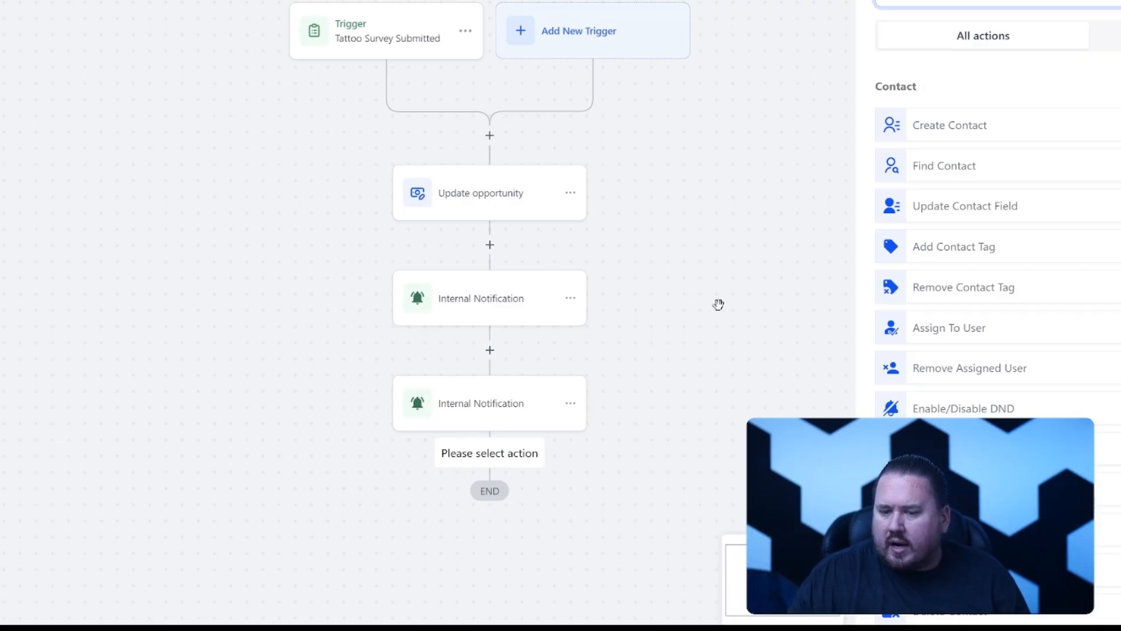
pyautogui.click(505, 408)
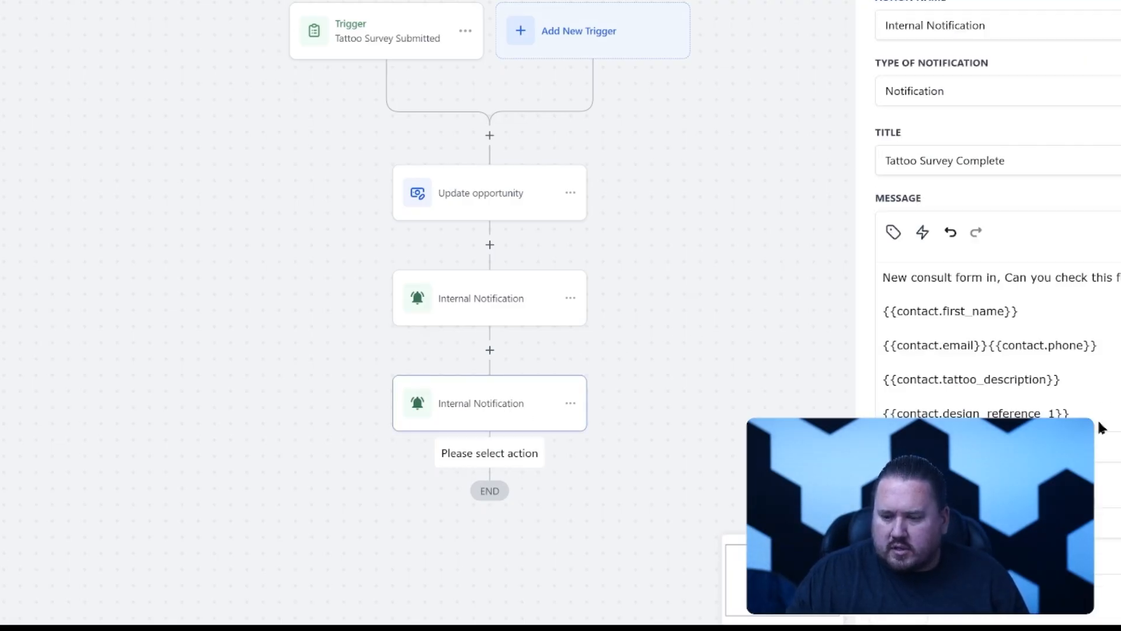
pyautogui.click(1093, 366)
pyautogui.hotkey('ctrl', 'a')
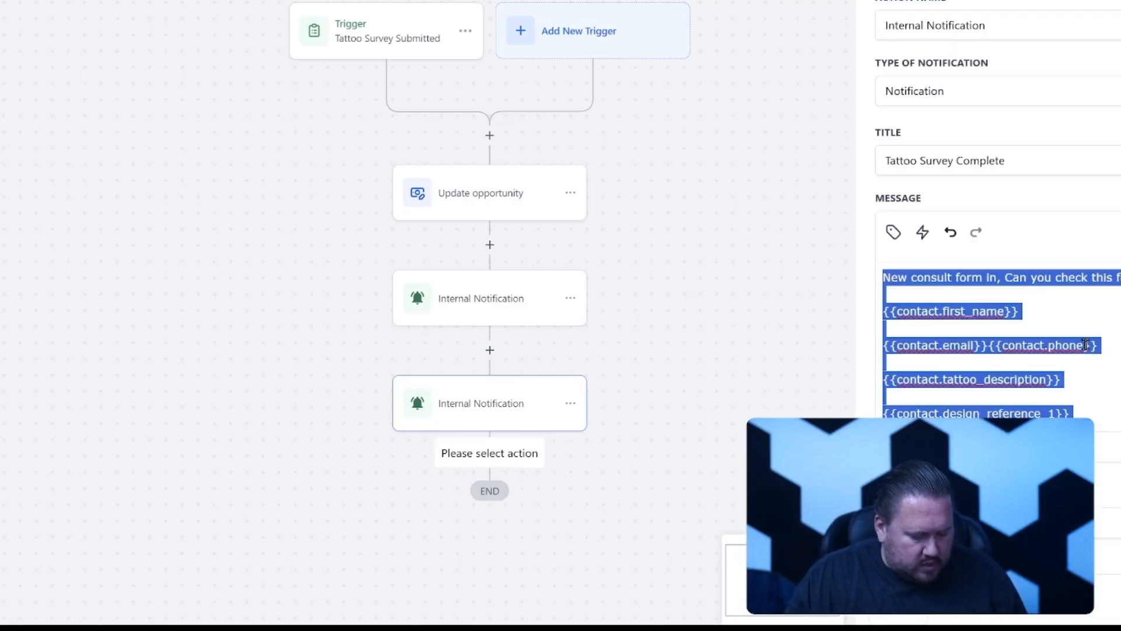
pyautogui.click(459, 422)
pyautogui.click(605, 280)
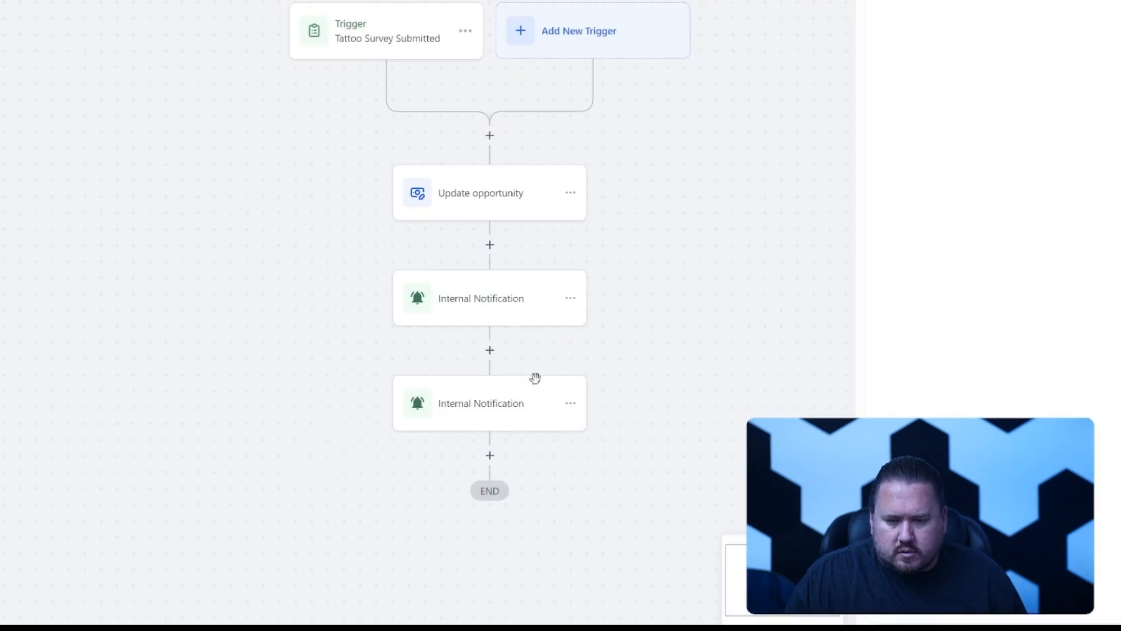
# Add a third internal notification of type Email with sender details, To User Type Assigned User and the subject "Consultation Form is in".
pyautogui.click(490, 456)
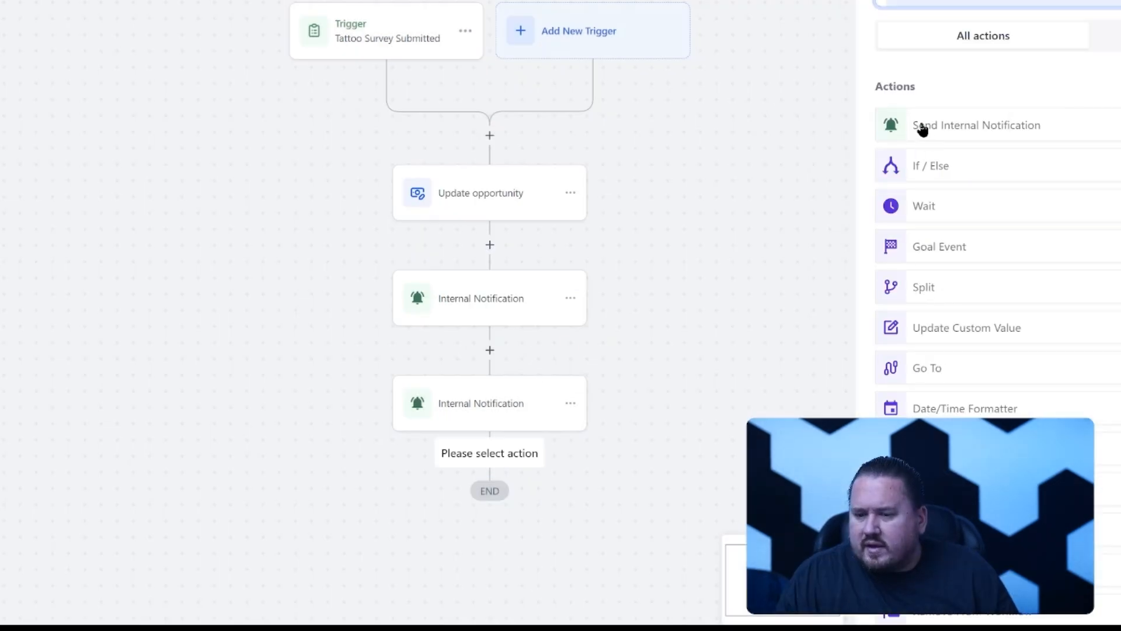
pyautogui.click(923, 130)
pyautogui.click(987, 288)
pyautogui.click(969, 419)
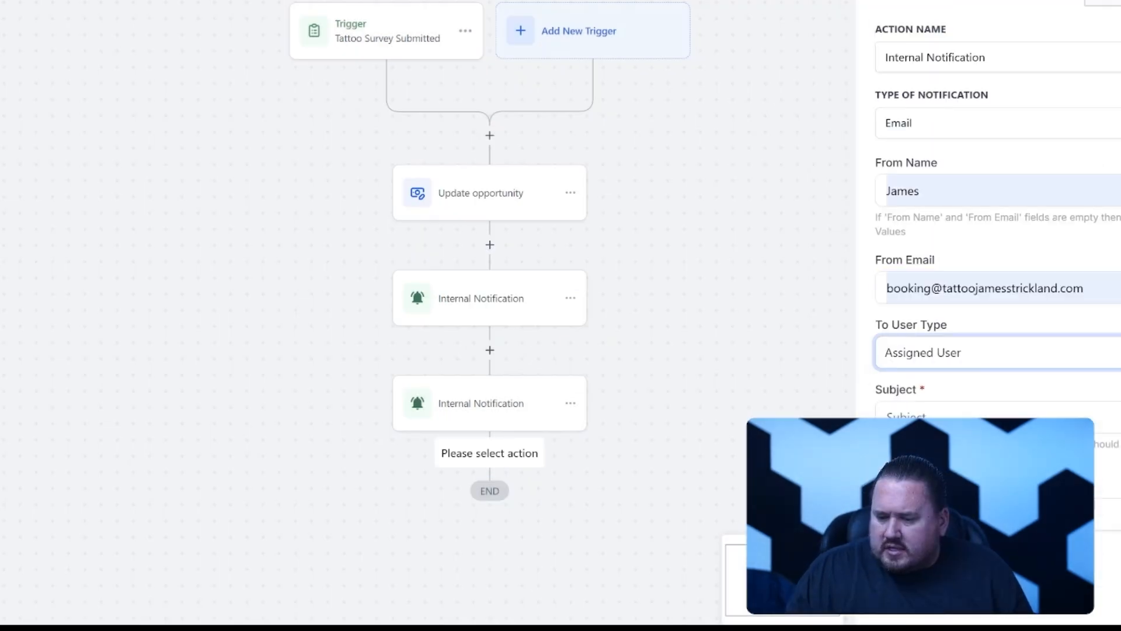
pyautogui.click(951, 416)
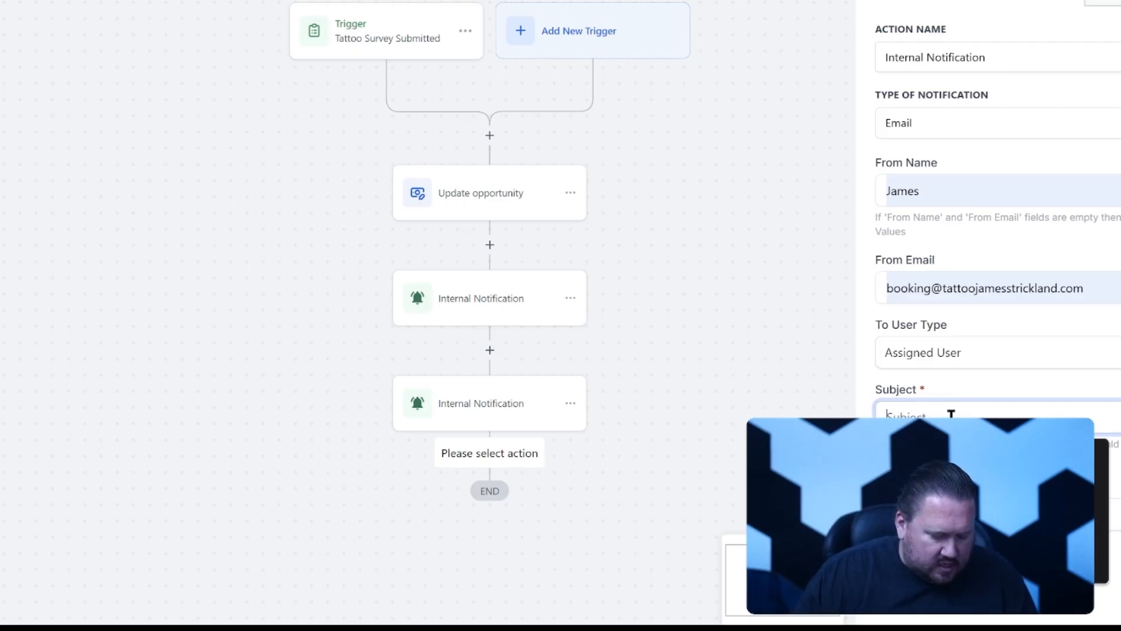
pyautogui.write('Consu')
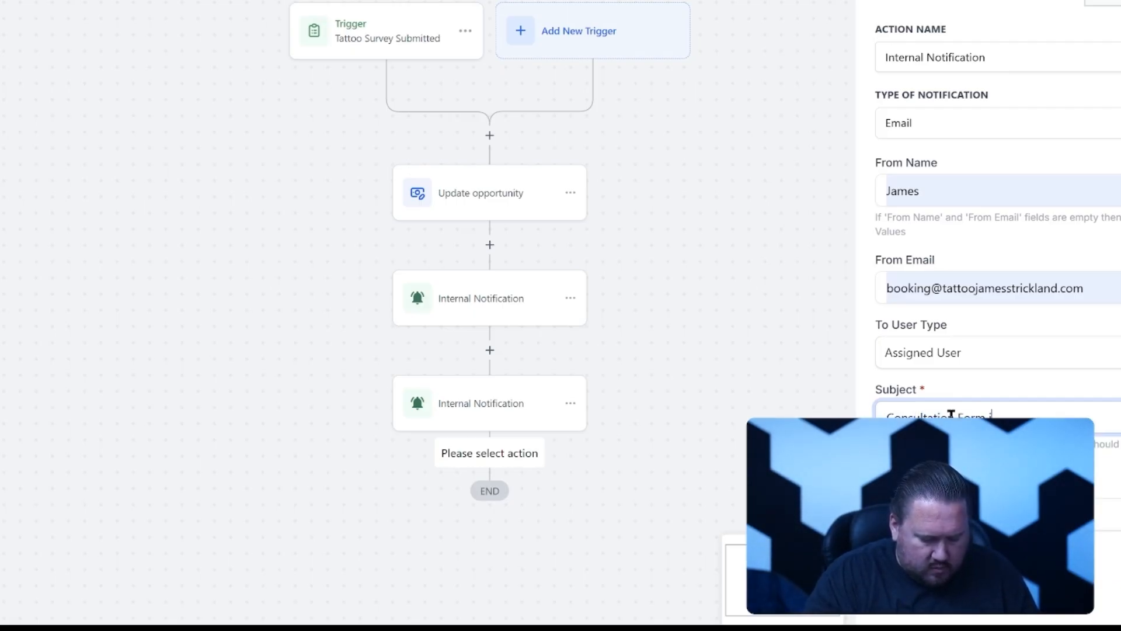
pyautogui.write('ltation Form is in')
# Paste the copied message into the email and replace its closing lines with instructions to contact the client or place them in Opportunities.
pyautogui.scroll(-7, 951, 415)
pyautogui.click(937, 264)
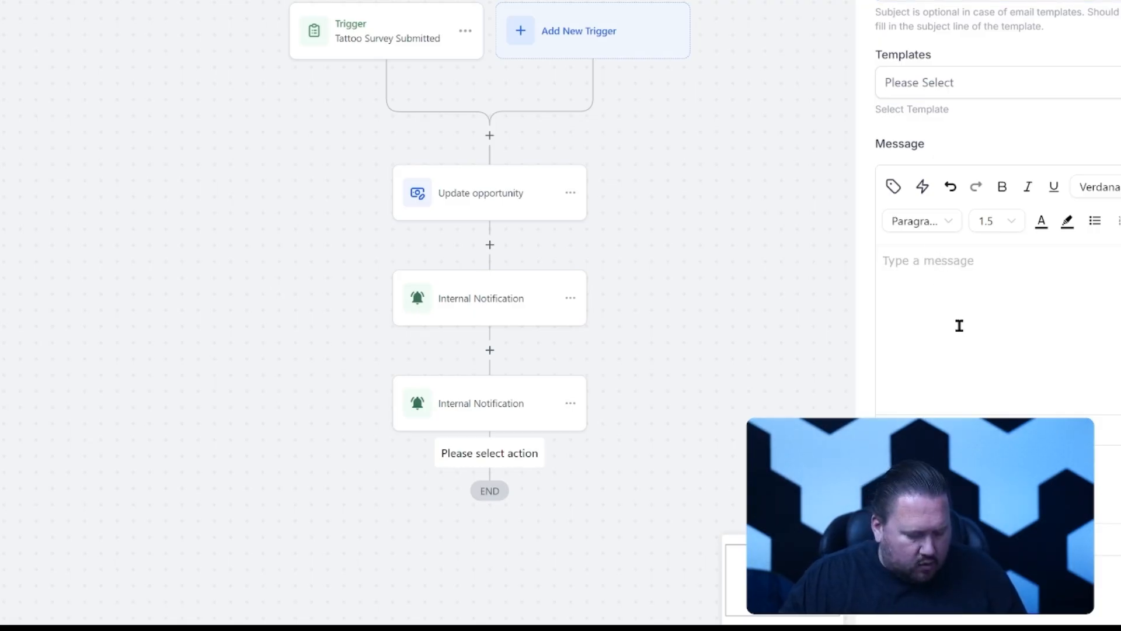
pyautogui.hotkey('ctrl', 'v')
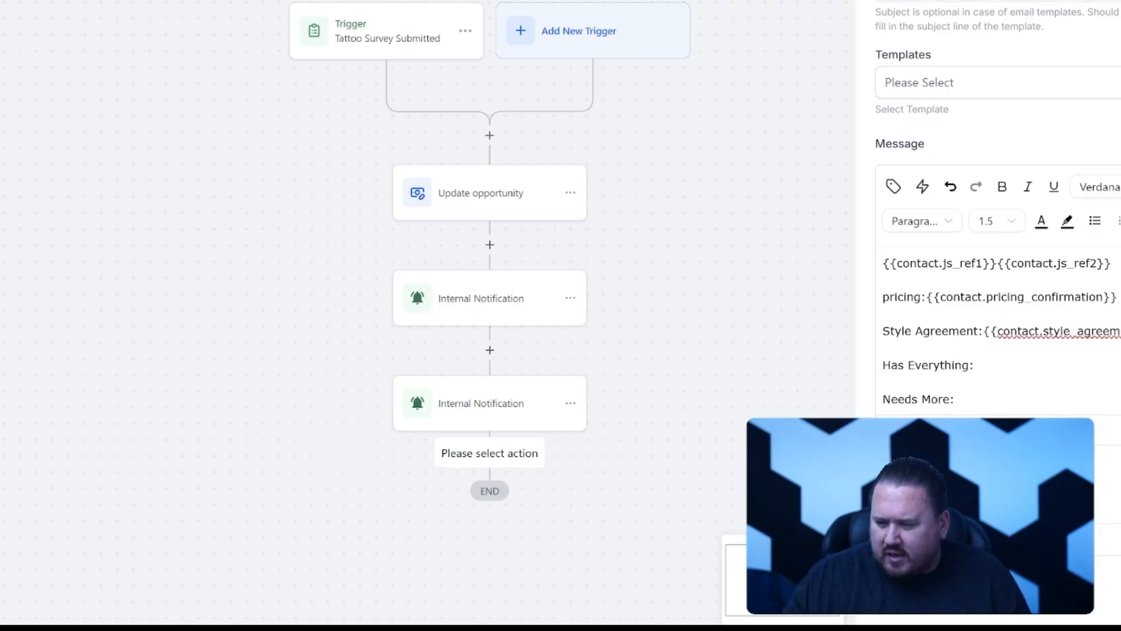
pyautogui.scroll(4, 1109, 388)
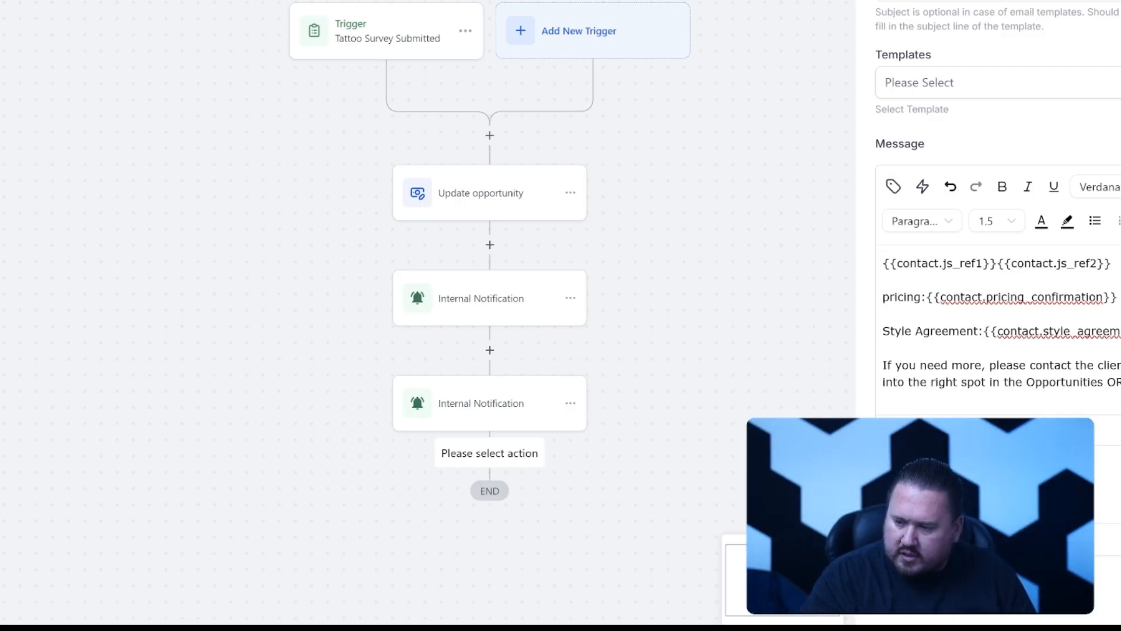
pyautogui.write('CLICKHERE:')
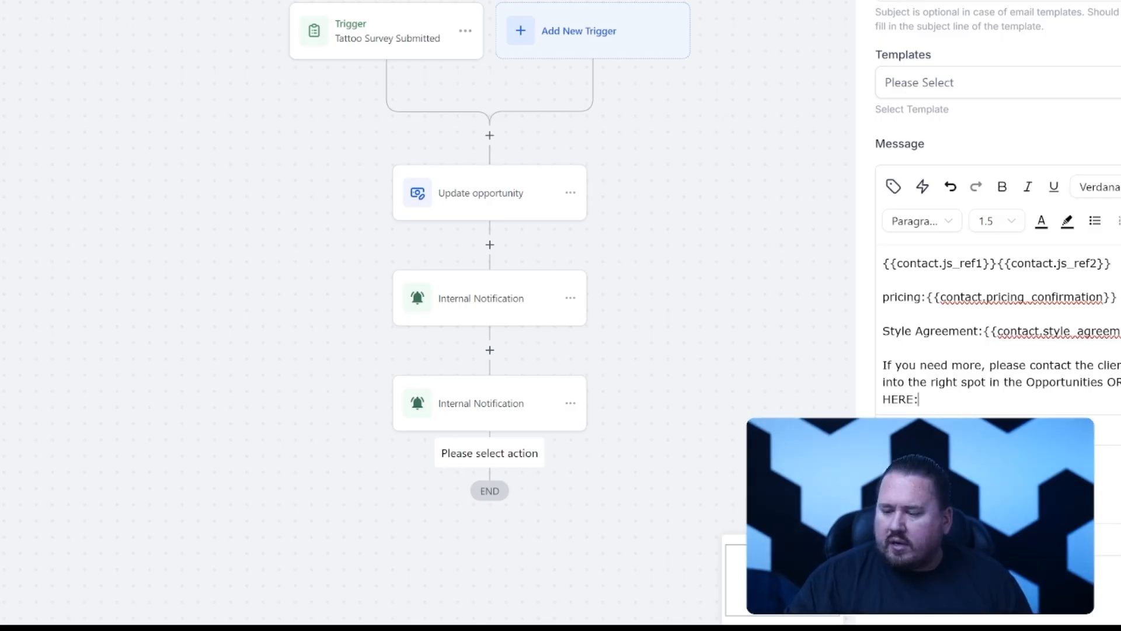
pyautogui.press('Return')
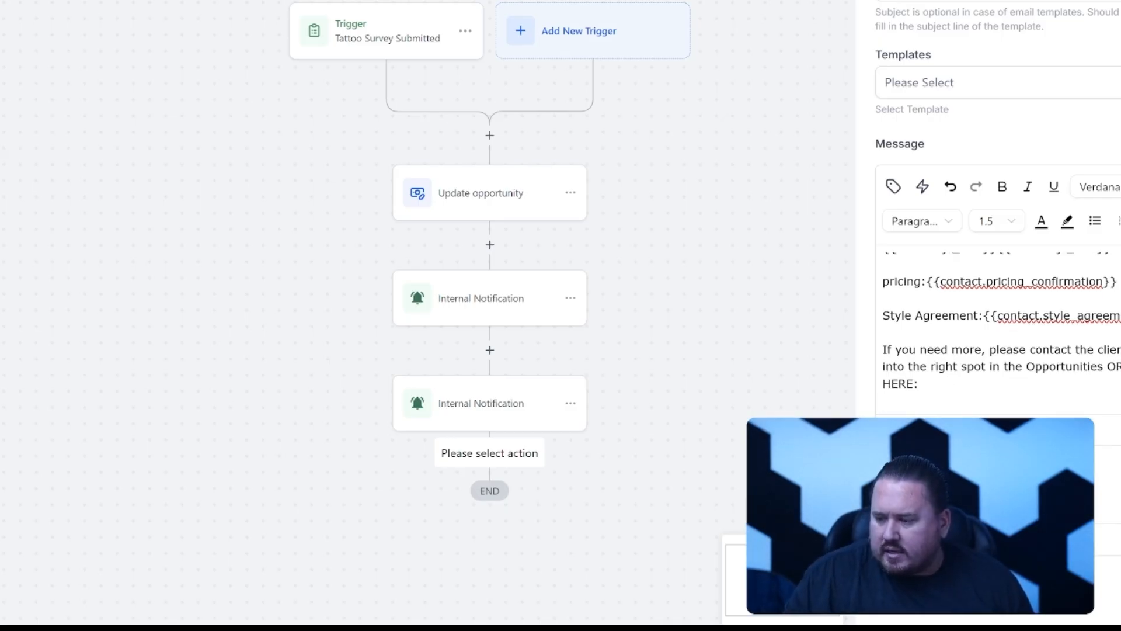
pyautogui.scroll(5, 998, 333)
pyautogui.scroll(-5, 998, 333)
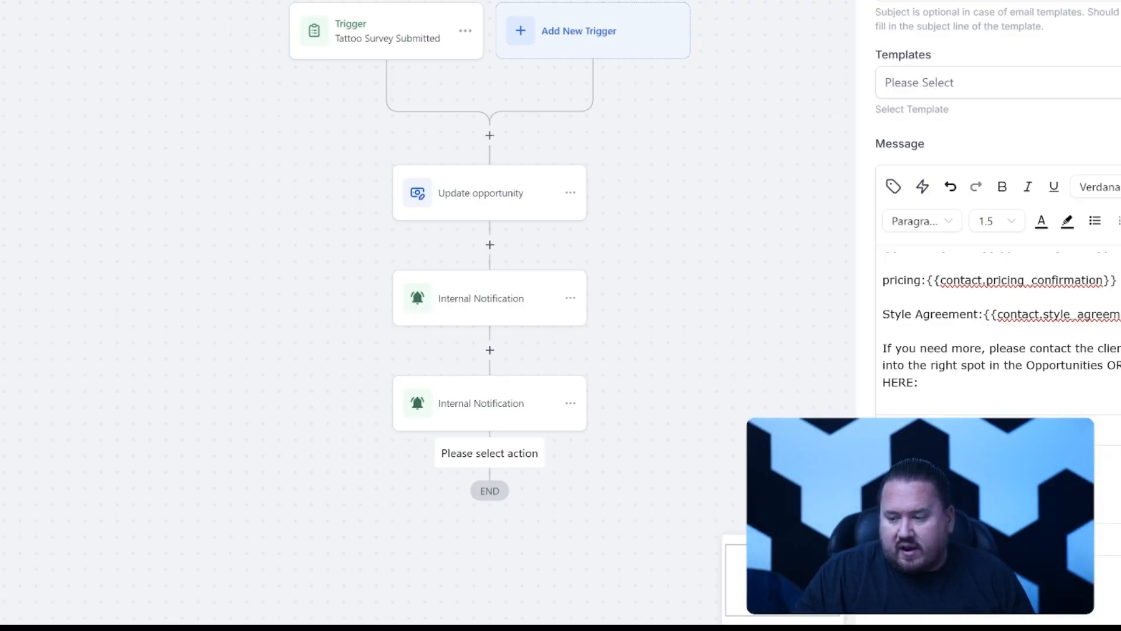
pyautogui.press('BackSpace')
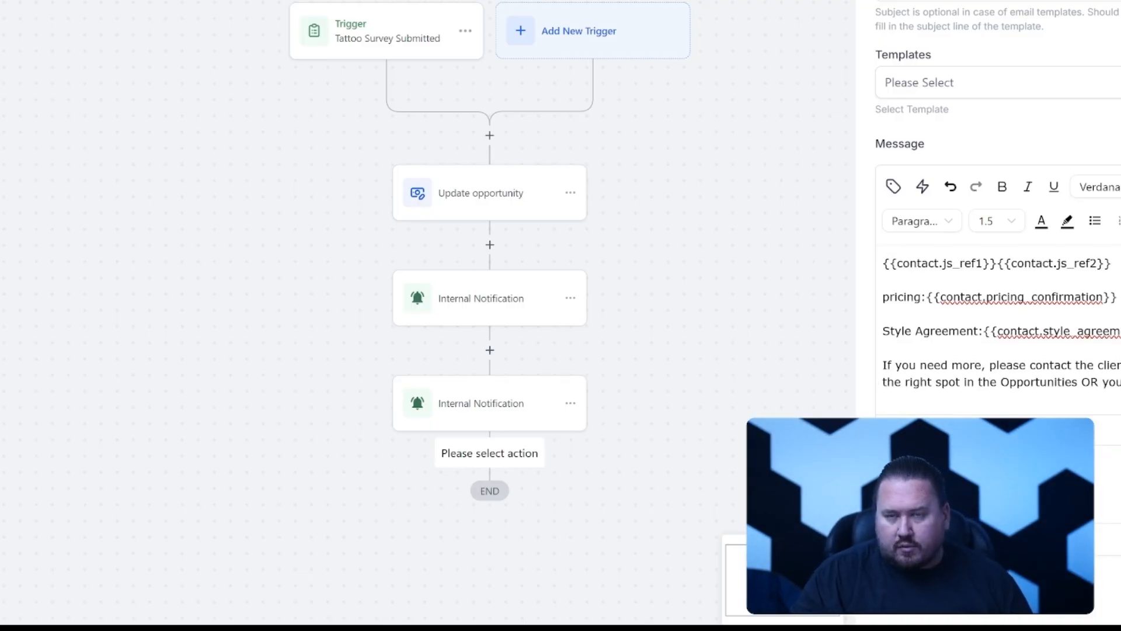
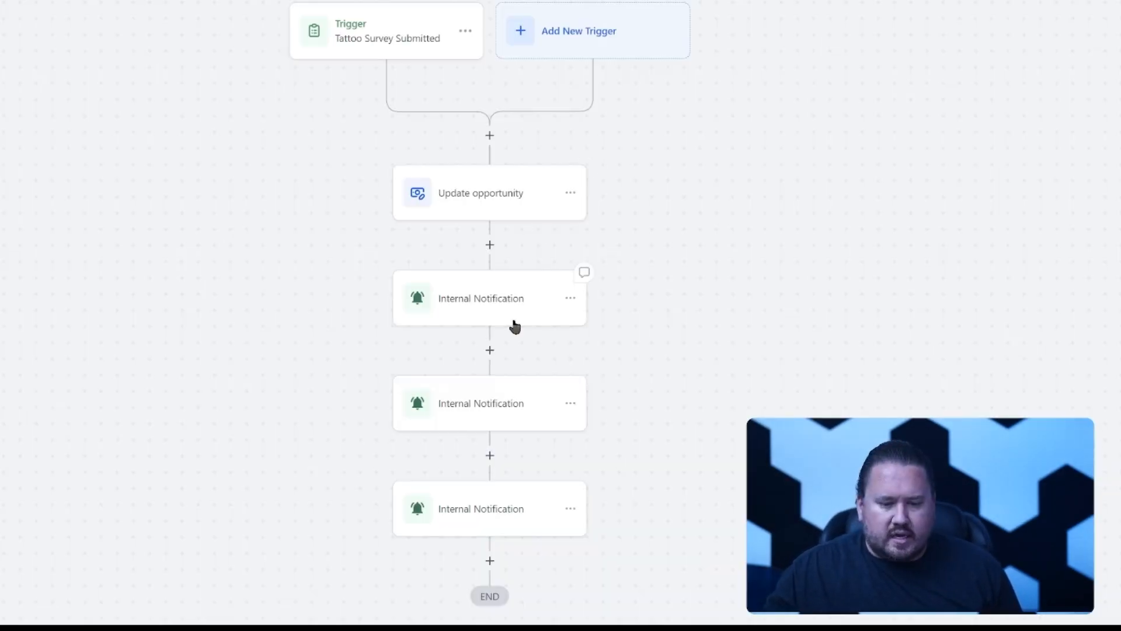
# Delete the last, unconfigured Internal Notification action from the Tattoo Survey Submitted workflow.
pyautogui.click(577, 506)
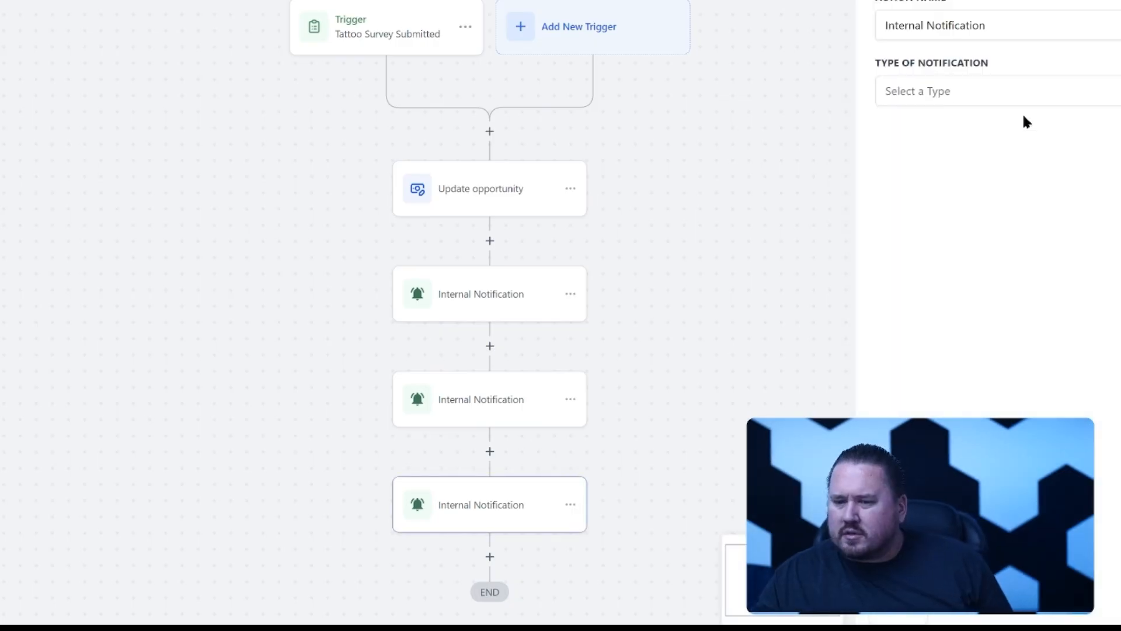
pyautogui.click(1023, 96)
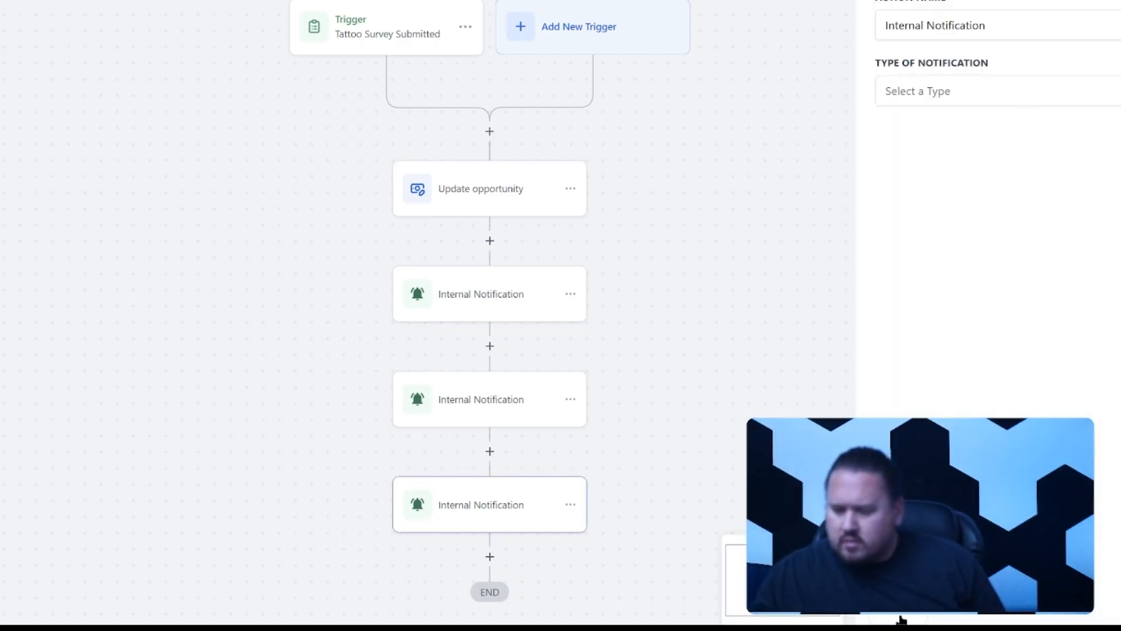
pyautogui.press('Delete')
pyautogui.click(665, 270)
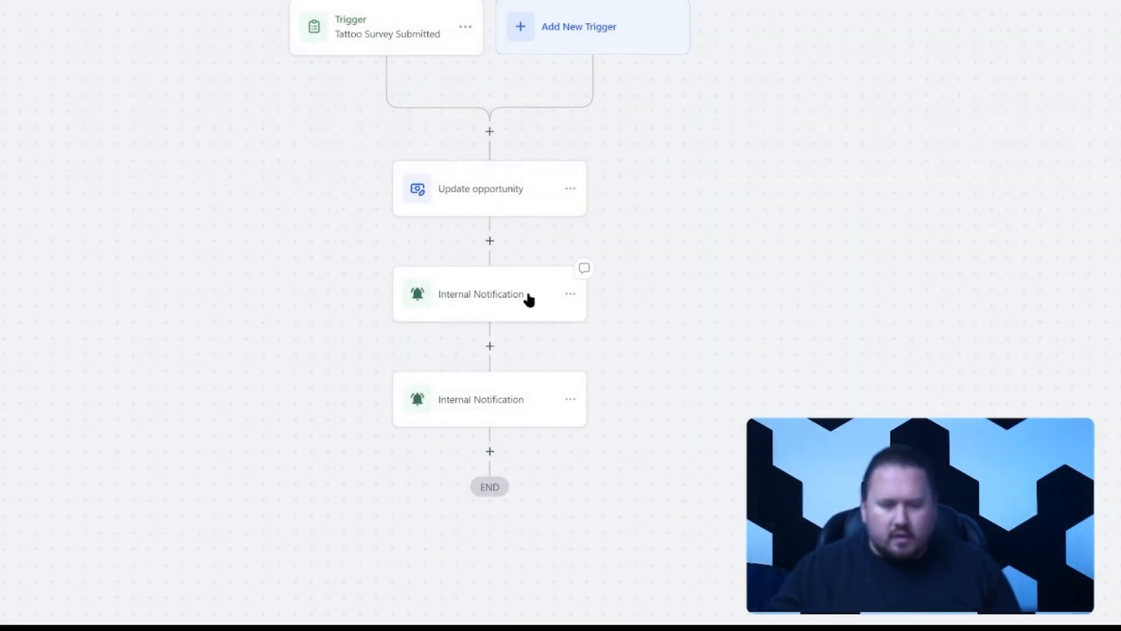
pyautogui.moveTo(504, 296); pyautogui.dragTo(502, 291)
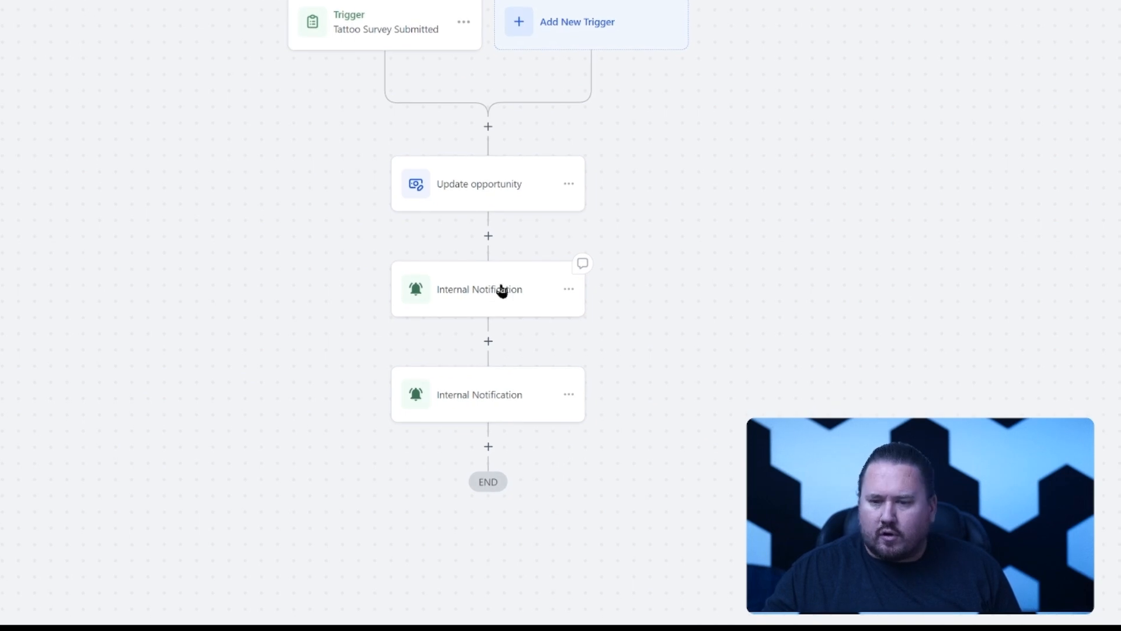
pyautogui.click(515, 399)
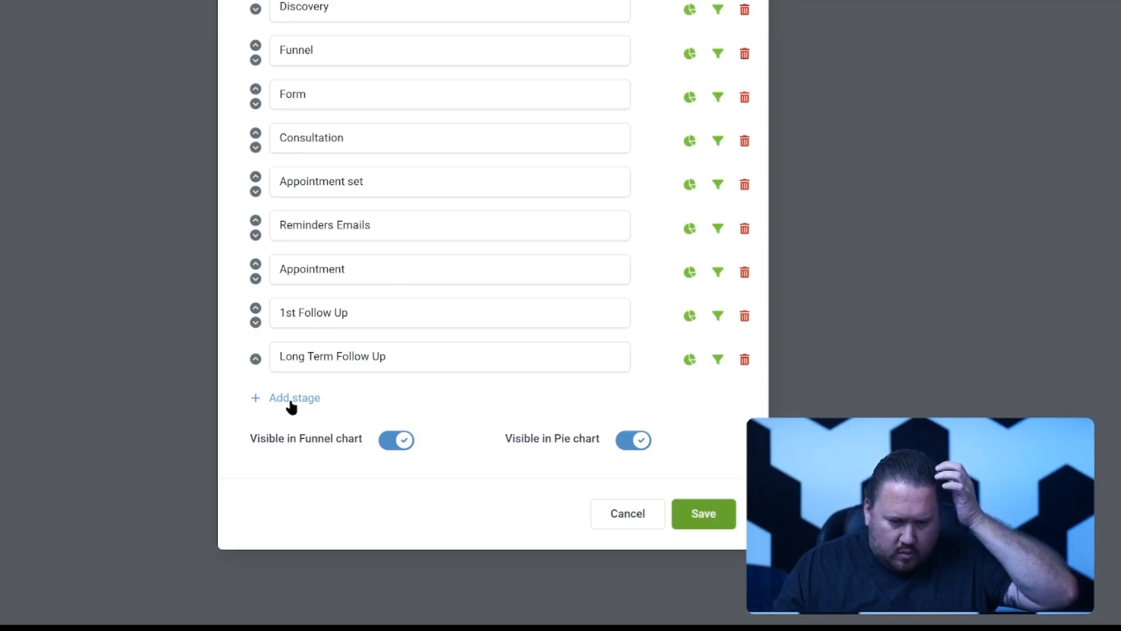
# Add two stages to the end of the pipeline: "Survey Complete" and a contact stage named after the assistant.
pyautogui.click(289, 399)
pyautogui.click(362, 397)
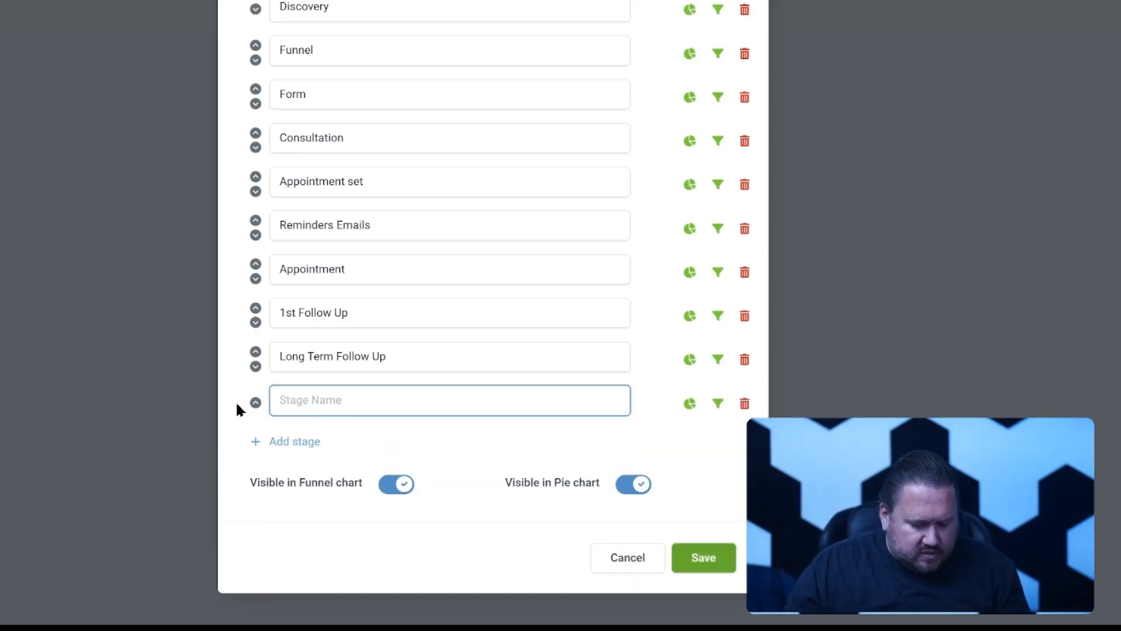
pyautogui.write('Survey Complete')
pyautogui.click(290, 442)
pyautogui.write('Alyssa Contact')
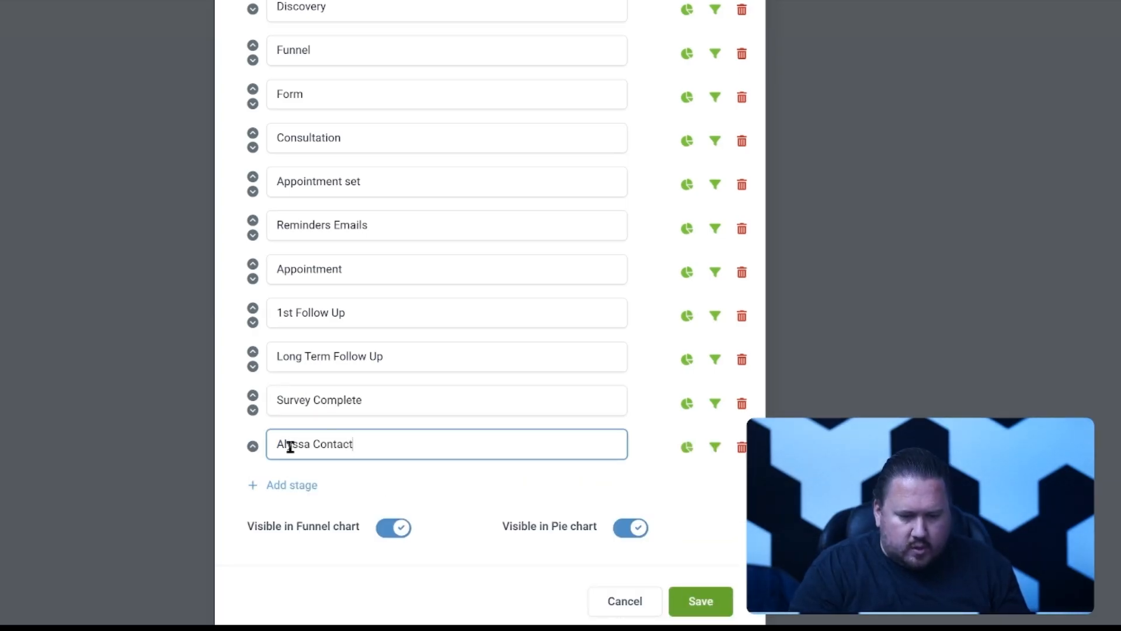
# Move the Survey Complete stage up through the pipeline's stage order.
pyautogui.moveTo(256, 402)
pyautogui.mouseDown()
pyautogui.moveTo(250, 181)
pyautogui.moveTo(253, 401)
pyautogui.mouseUp()
pyautogui.click(253, 395)
pyautogui.click(253, 351)
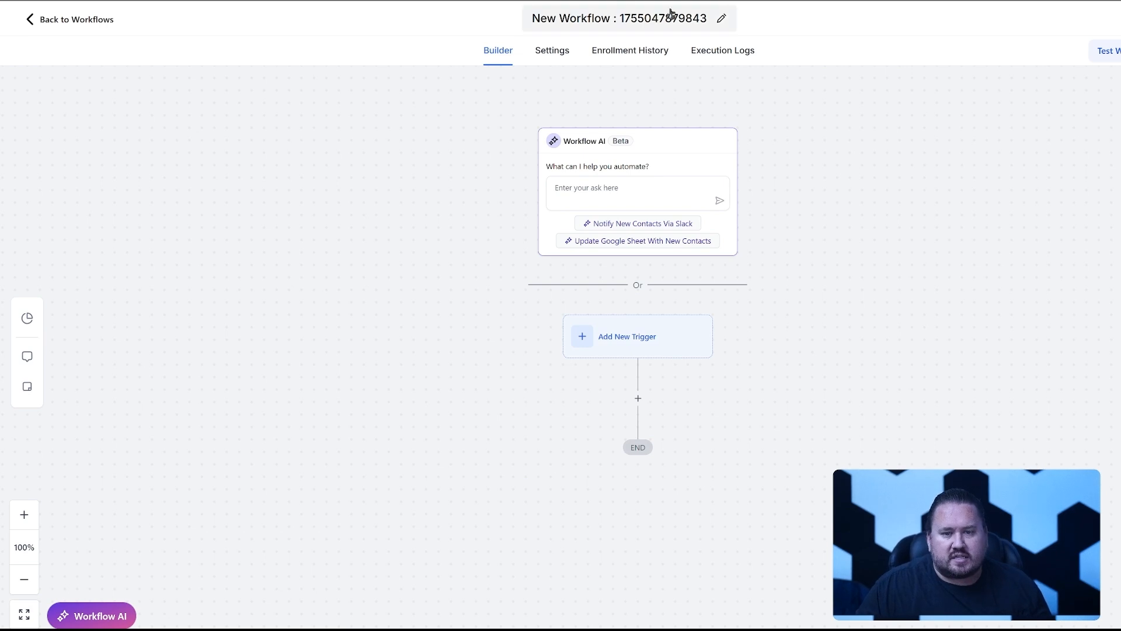
# Rename the new workflow as "Survey to Consult".
pyautogui.click(705, 20)
pyautogui.hotkey('ctrl', 'a')
pyautogui.write('Surve')
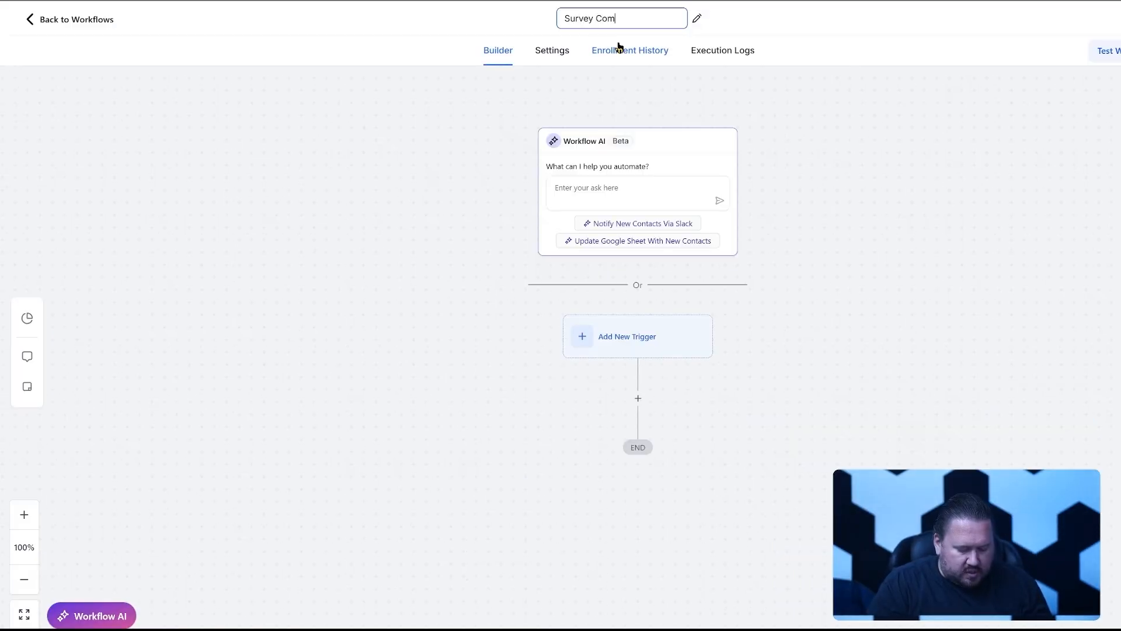
pyautogui.write('y Com')
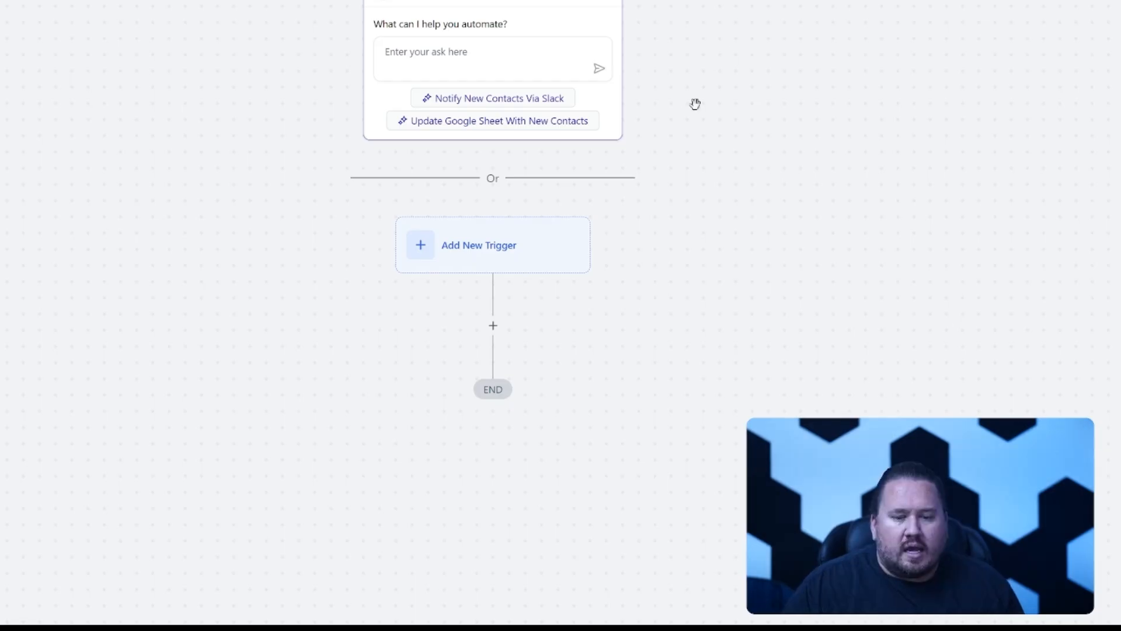
# Add a Pipeline Stage Changed trigger filtered to the Client Journey pipeline and the Survey Complete stage.
pyautogui.click(476, 250)
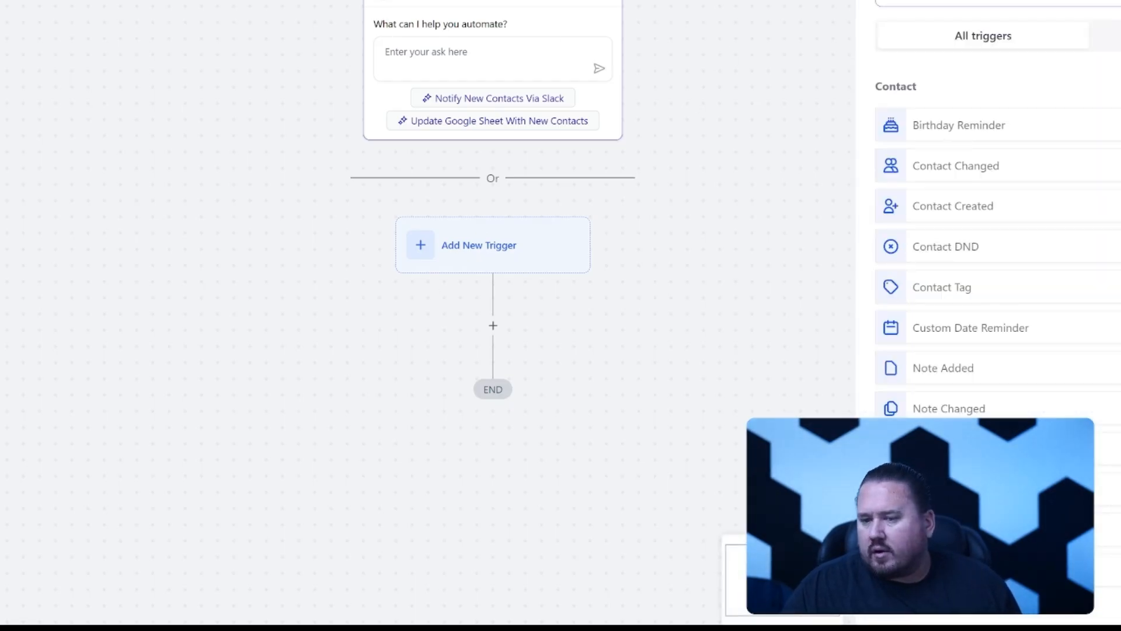
pyautogui.click(964, 2)
pyautogui.click(812, 96)
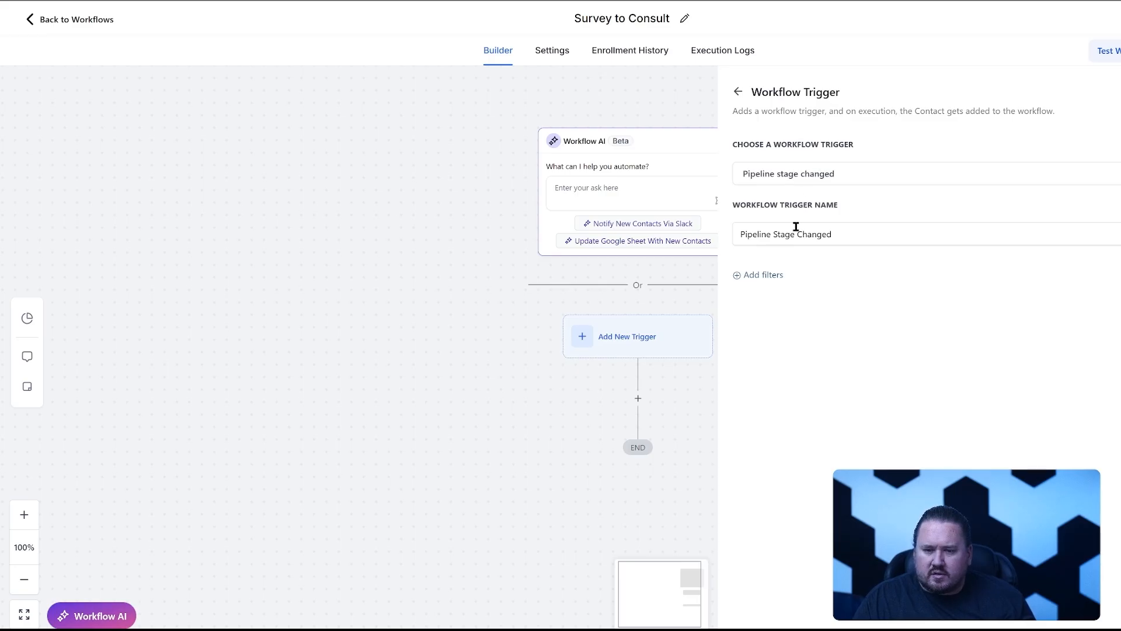
pyautogui.click(759, 274)
pyautogui.click(1057, 290)
pyautogui.click(1041, 351)
pyautogui.click(791, 326)
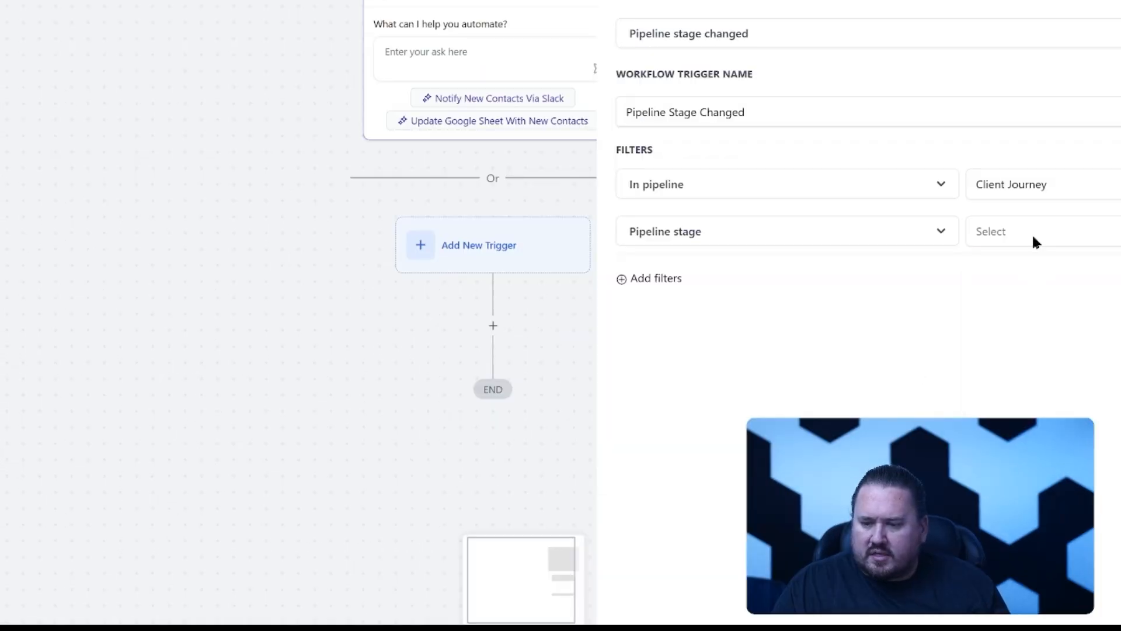
pyautogui.click(1054, 333)
pyautogui.click(1041, 394)
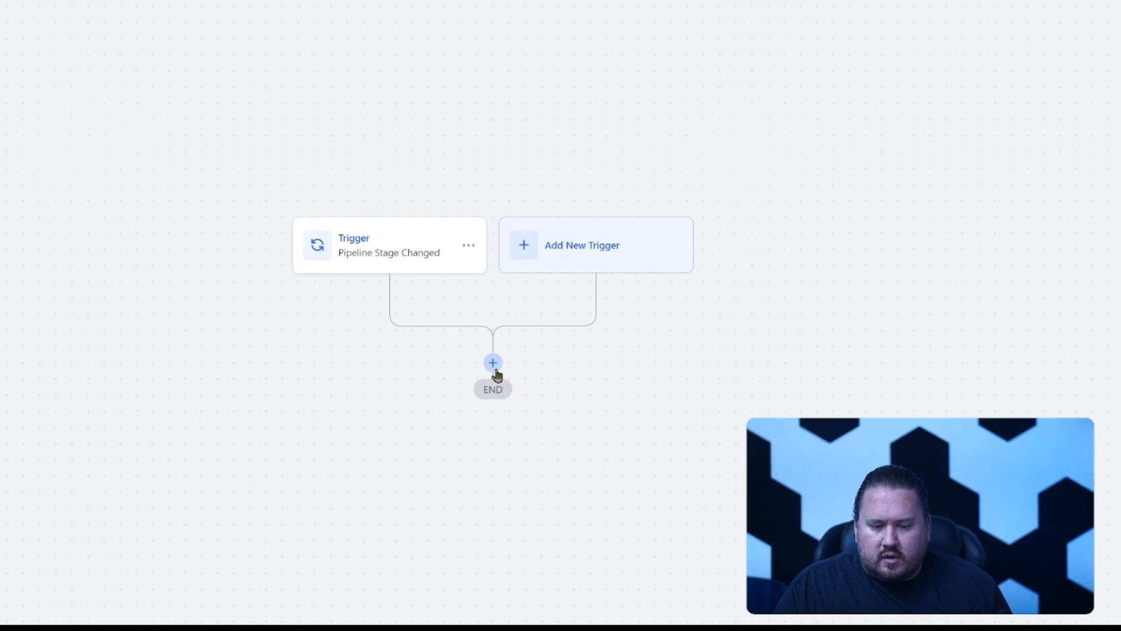
# Add an SMS action directly after the Pipeline Stage Changed trigger.
pyautogui.click(493, 363)
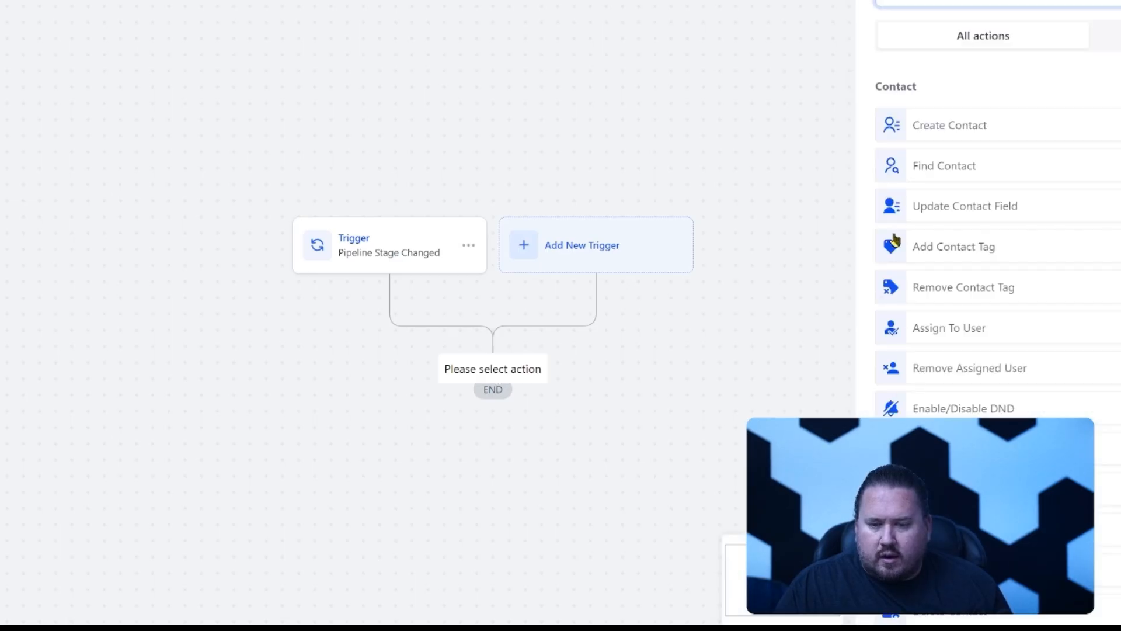
pyautogui.click(987, 3)
pyautogui.write('sms')
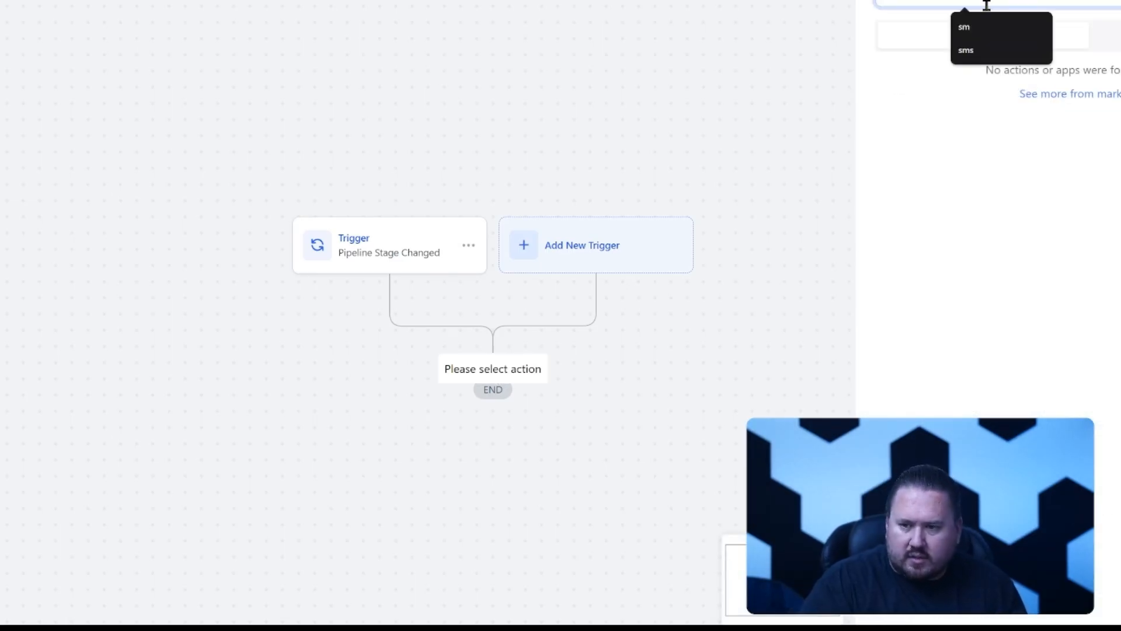
pyautogui.click(938, 125)
# Write the SMS message introducing the assistant, saying it "looks great" and asking what "days and times are generally best for you".
pyautogui.press('BackSpace')
pyautogui.press('BackSpace')
pyautogui.press('BackSpace')
pyautogui.press('BackSpace')
pyautogui.press('BackSpace')
pyautogui.press('BackSpace')
pyautogui.press('BackSpace')
pyautogui.press('BackSpace')
pyautogui.press('BackSpace')
pyautogui.press('BackSpace')
pyautogui.press('BackSpace')
pyautogui.press('BackSpace')
pyautogui.press('BackSpace')
pyautogui.press('BackSpace')
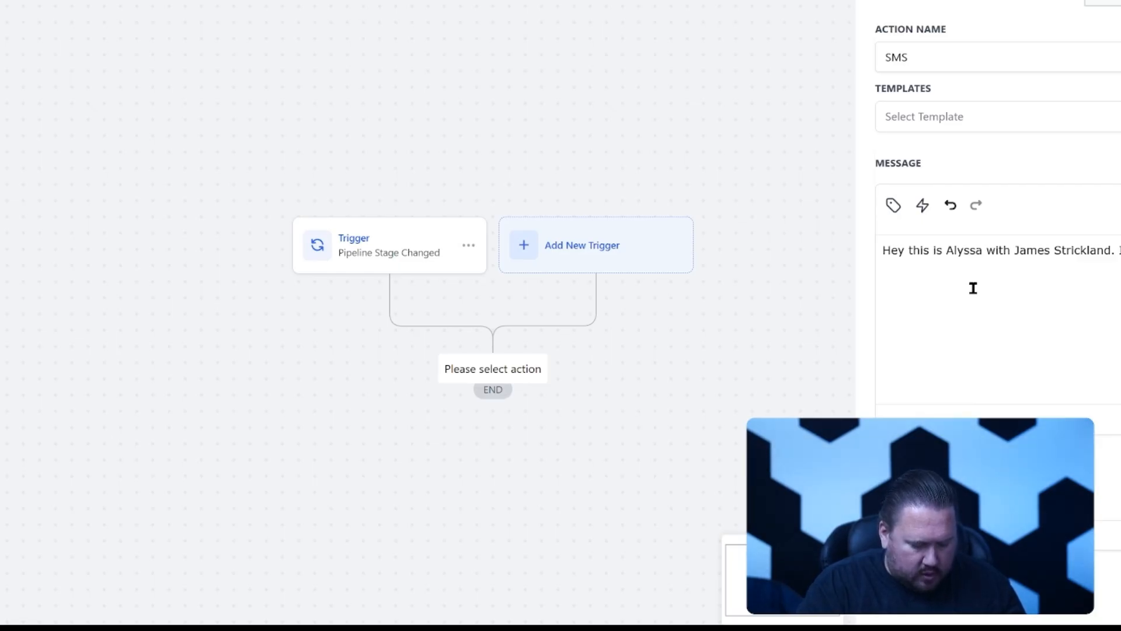
pyautogui.write('looks great. Lets get you set up with a ph')
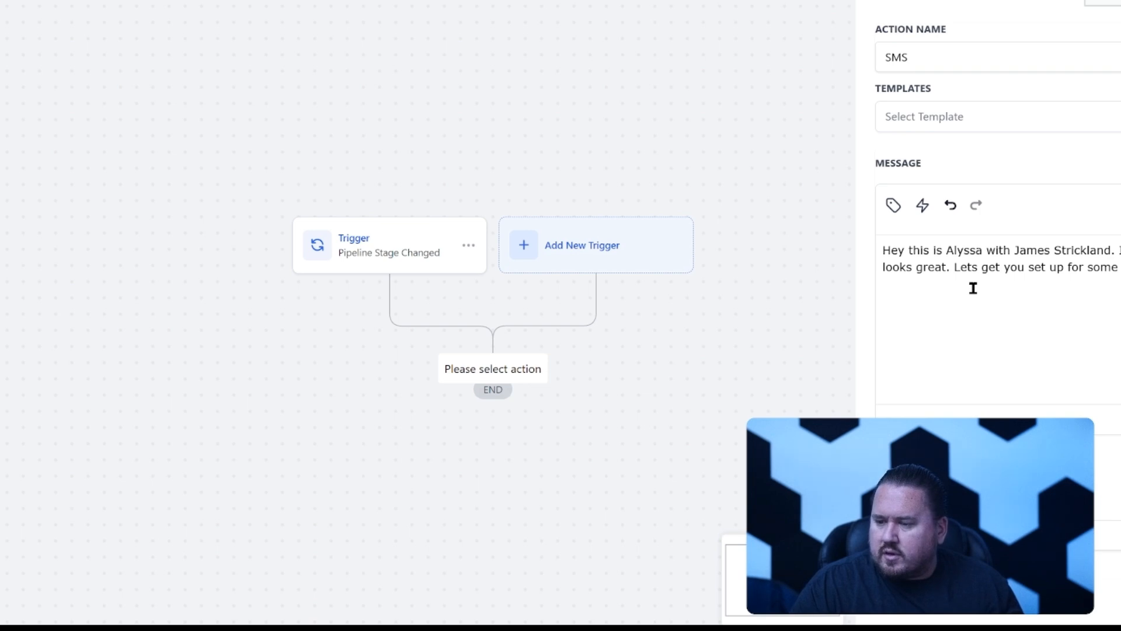
pyautogui.write('days and times')
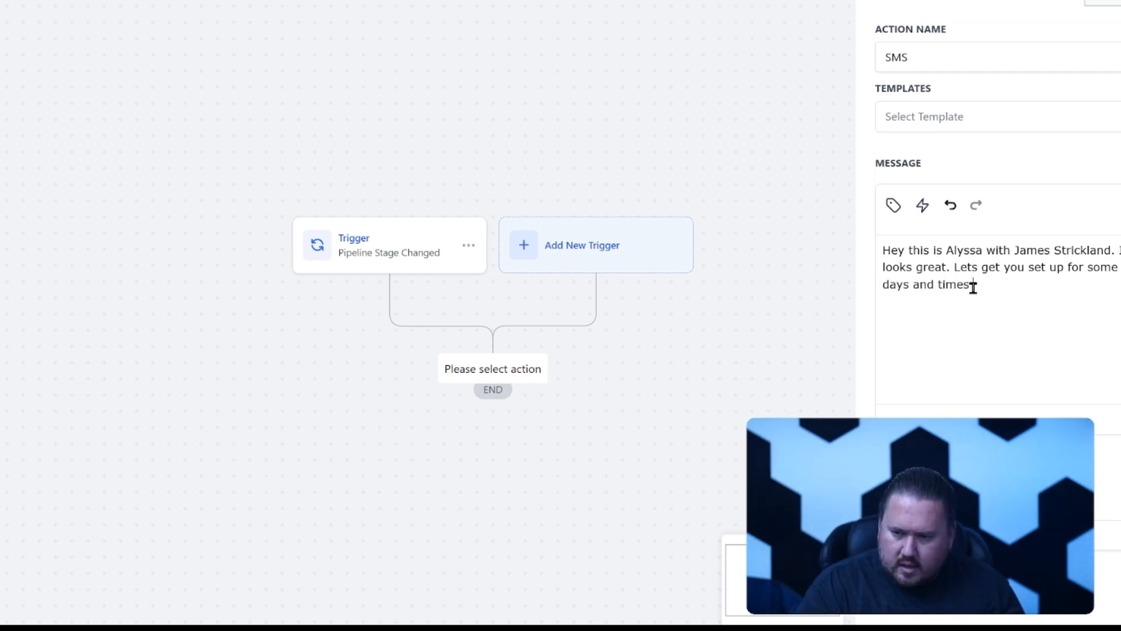
pyautogui.write(' are generally best for ')
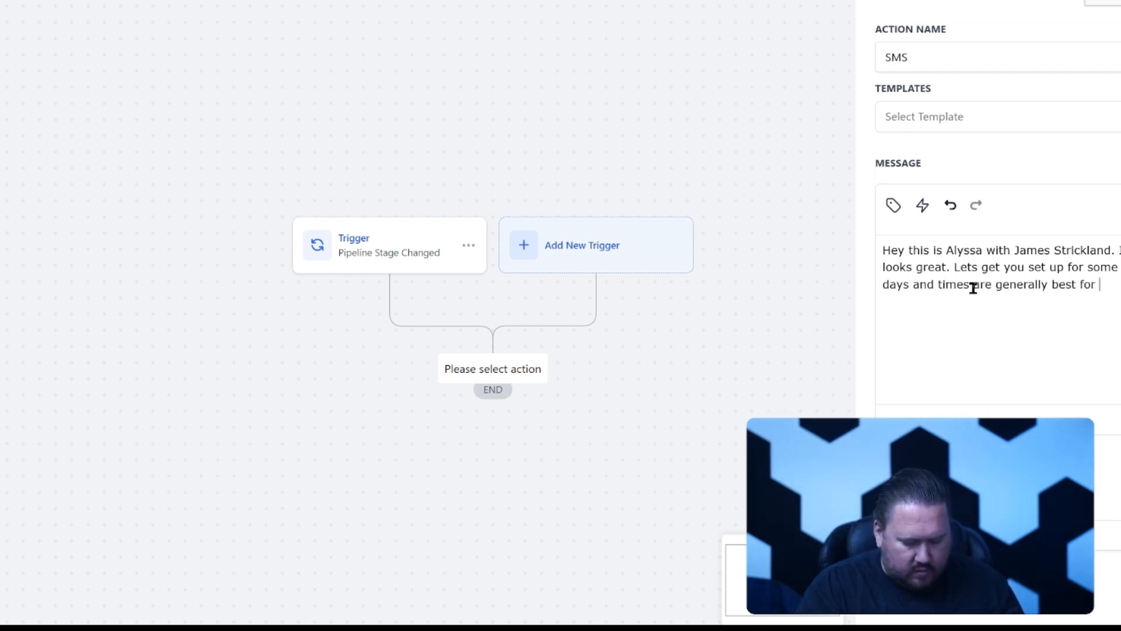
pyautogui.write('you')
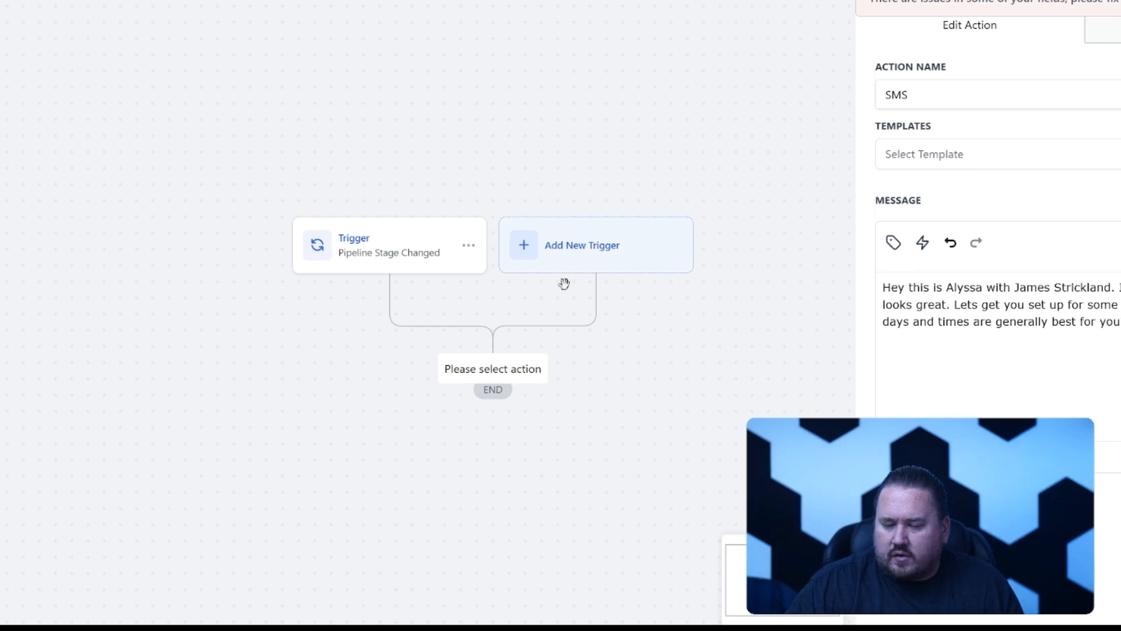
pyautogui.click(1089, 356)
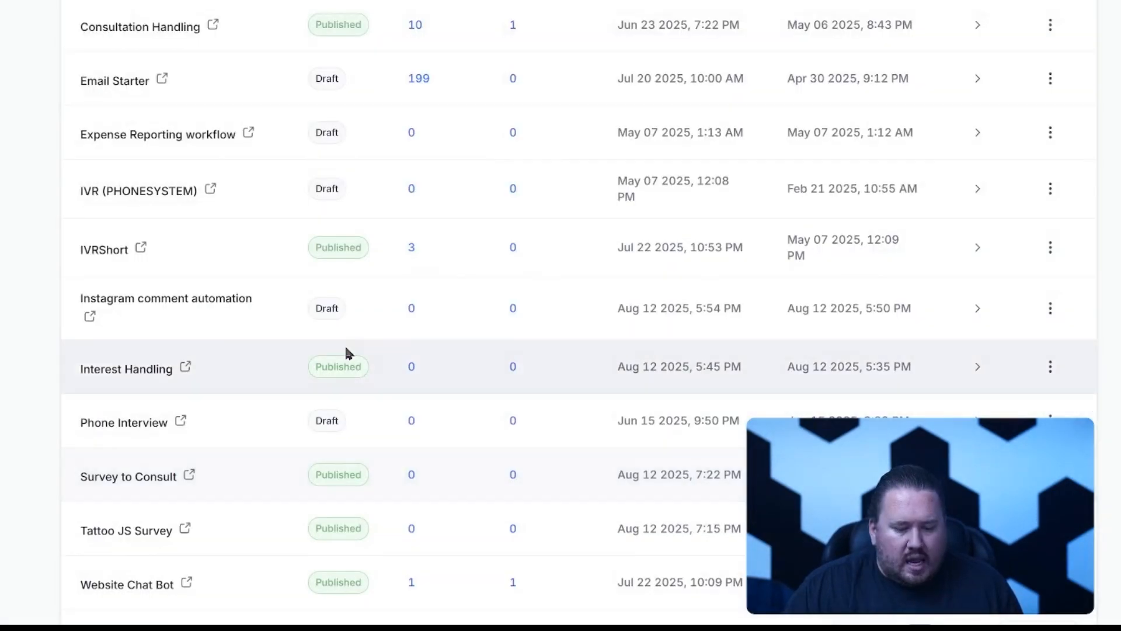
# Change the Pipeline stage filter on the Pipeline Stage Changed trigger from Survey Complete to the assistant's contact stage.
pyautogui.scroll(-1, 247, 323)
pyautogui.scroll(7, 143, 200)
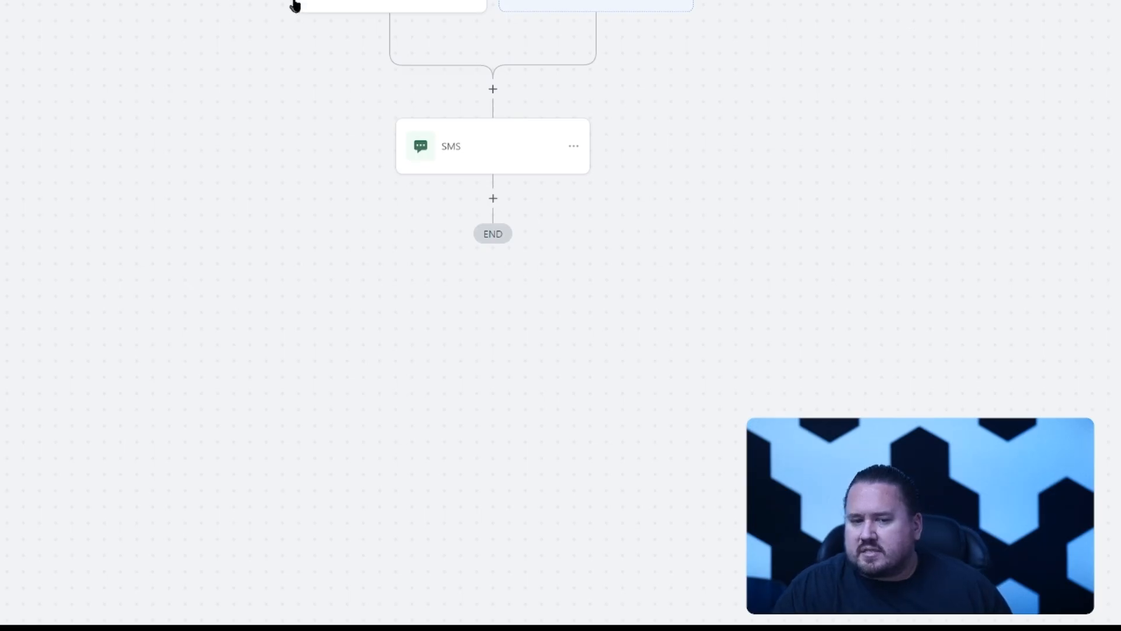
pyautogui.click(297, 5)
pyautogui.click(1052, 227)
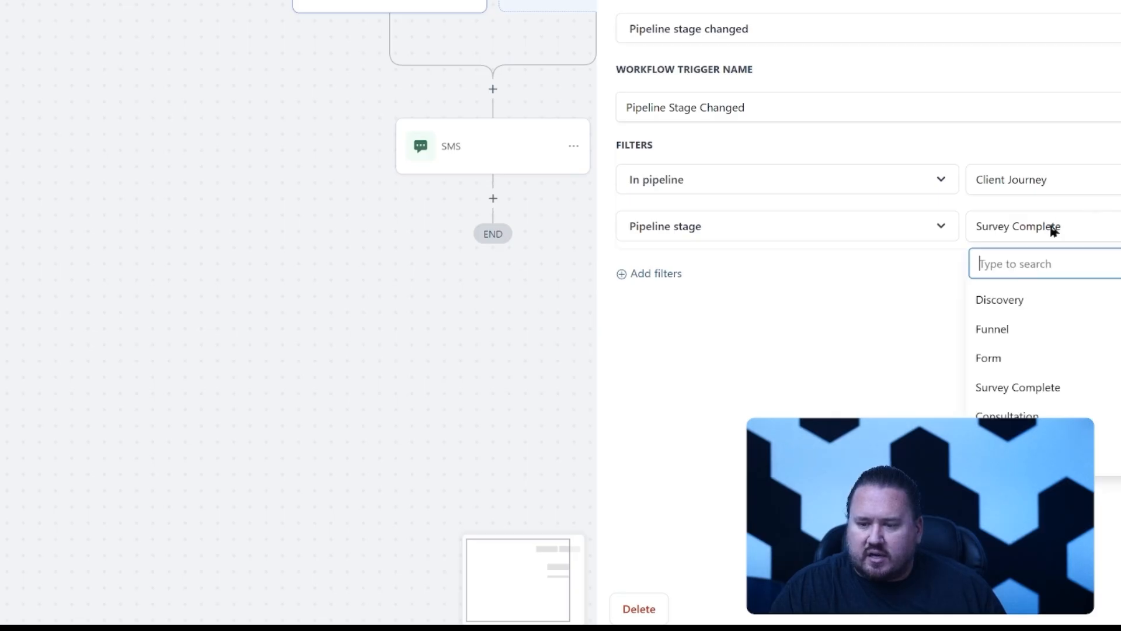
pyautogui.scroll(-3, 1040, 368)
pyautogui.click(1051, 459)
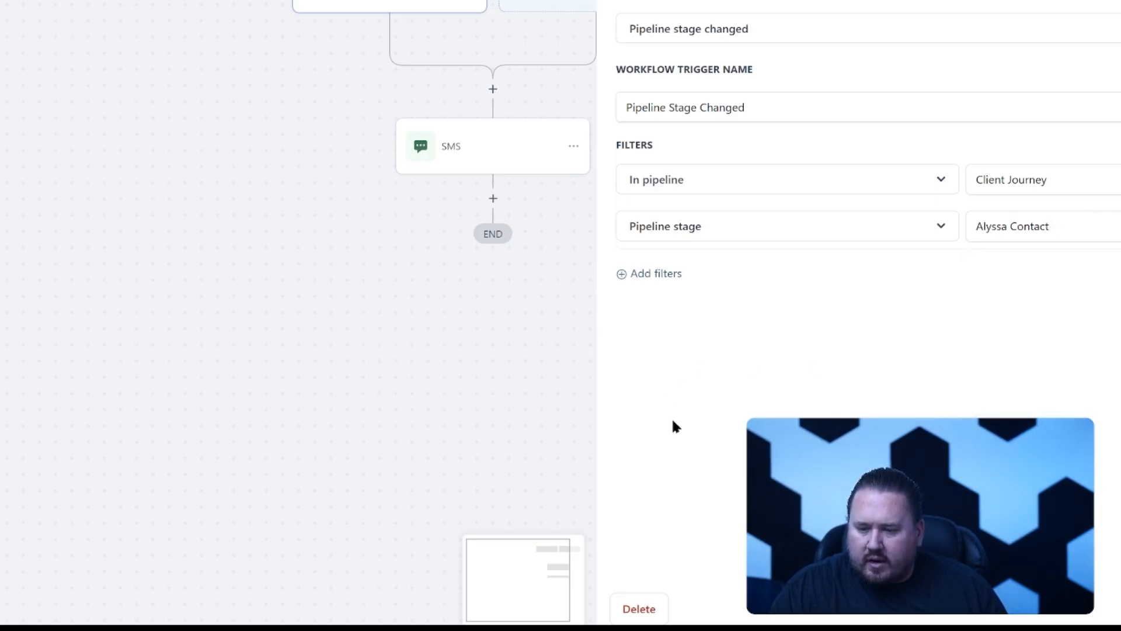
# Reword the SMS message to say there is a "need to follow up" before asking "What days and times are generally best for you".
pyautogui.click(503, 163)
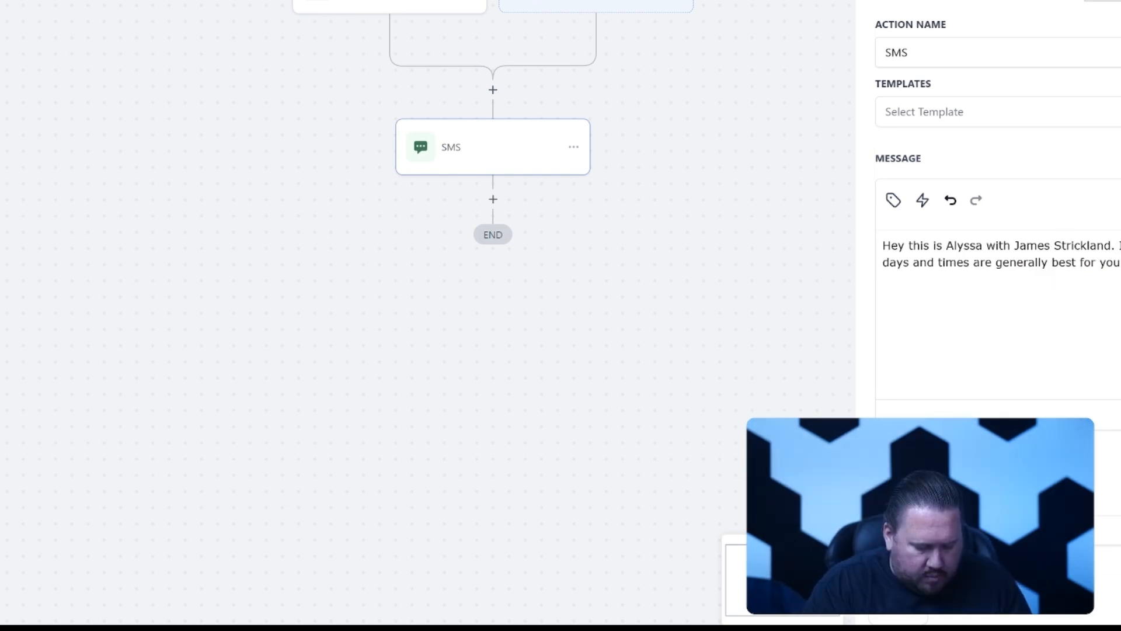
pyautogui.write('need to fol')
pyautogui.write('low up. What')
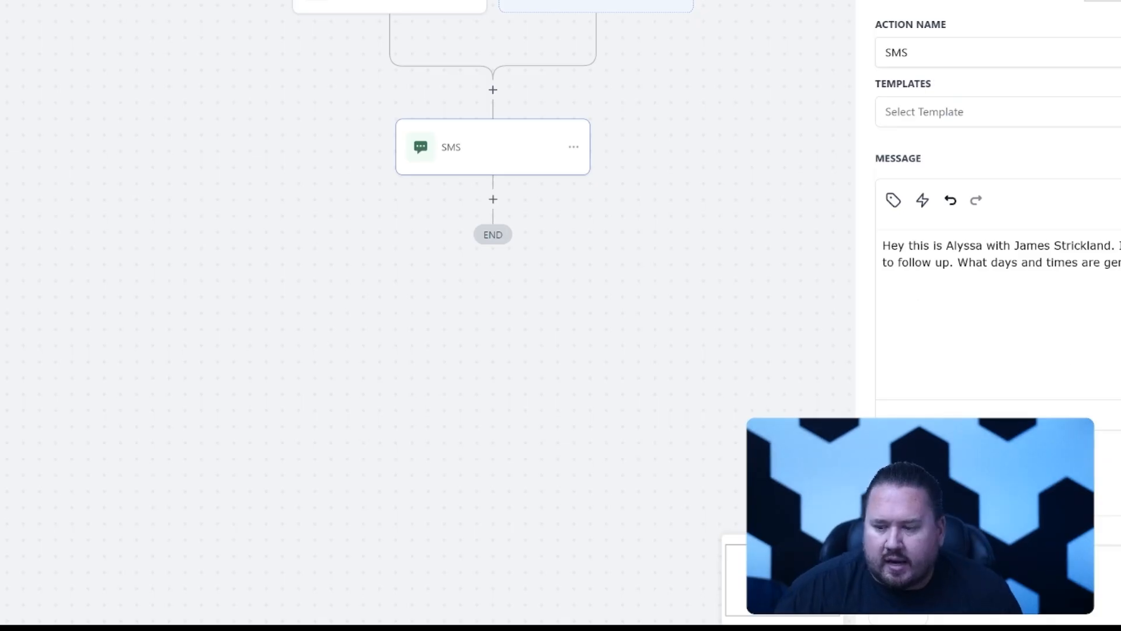
pyautogui.press('Escape')
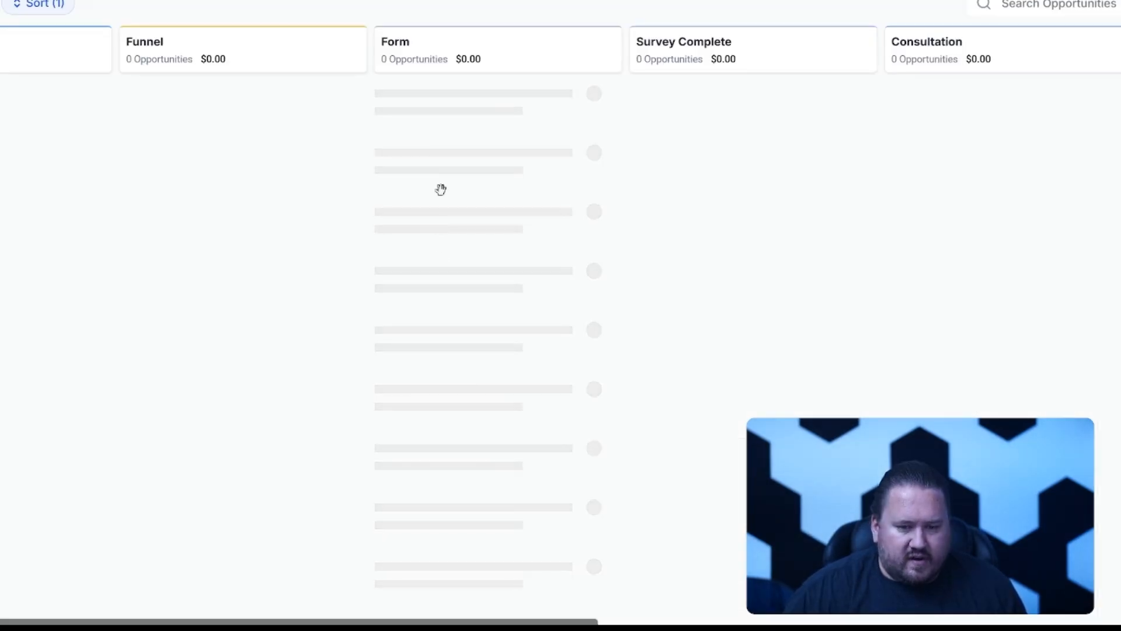
# Move the test client's opportunity card out of the Form stage into the Survey Complete stage.
pyautogui.scroll(-2, 500, 310)
pyautogui.click(500, 512)
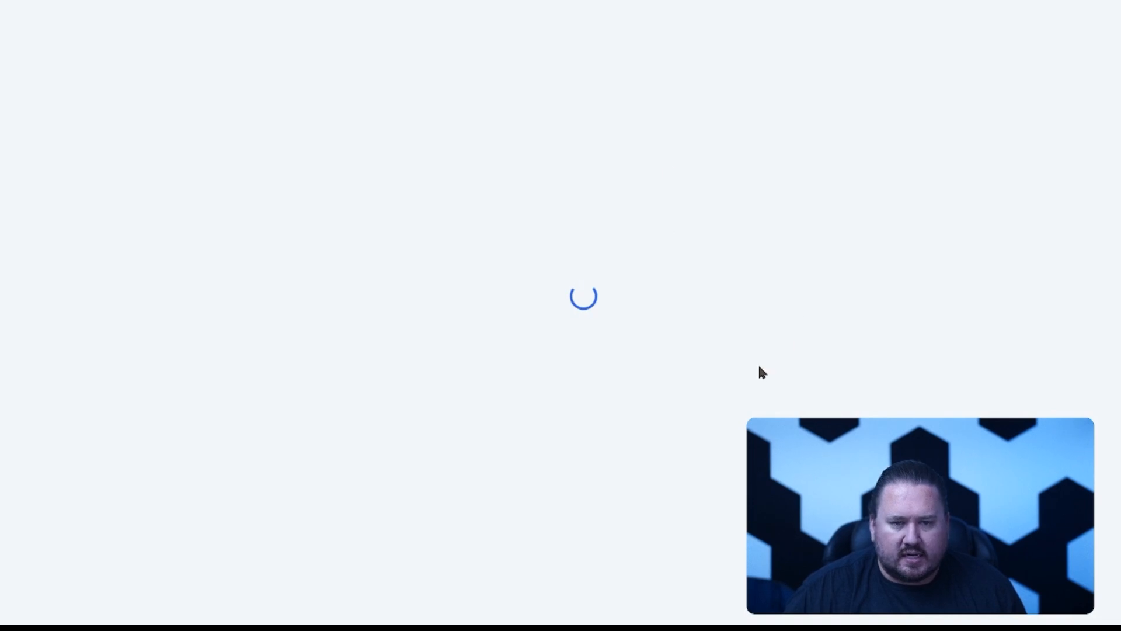
pyautogui.scroll(-2, 442, 525)
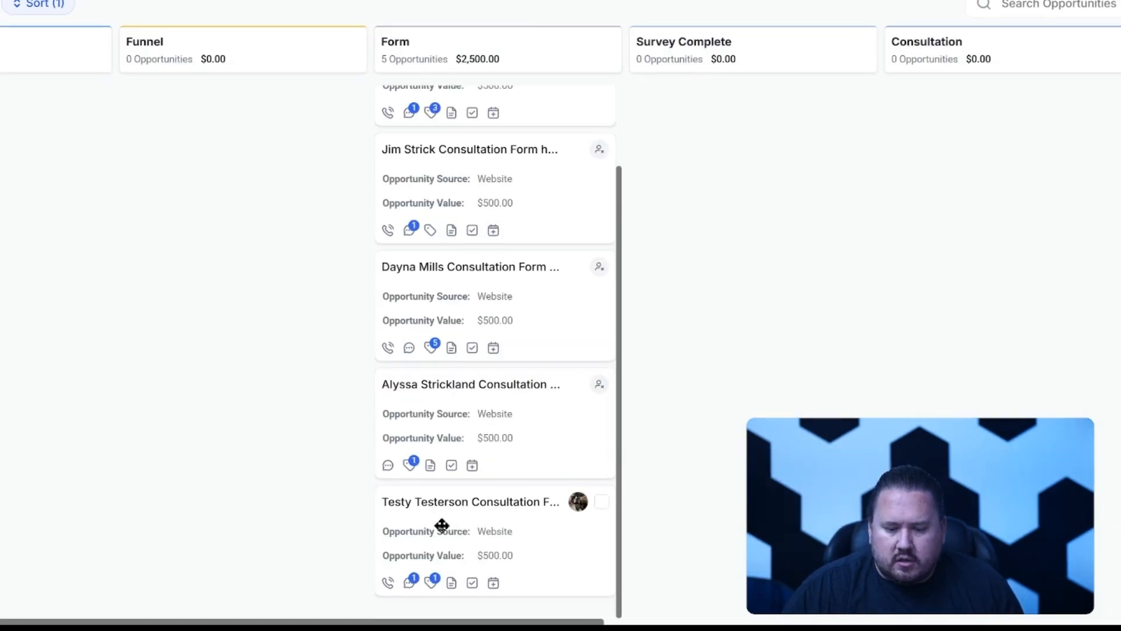
pyautogui.moveTo(442, 526); pyautogui.dragTo(638, 518)
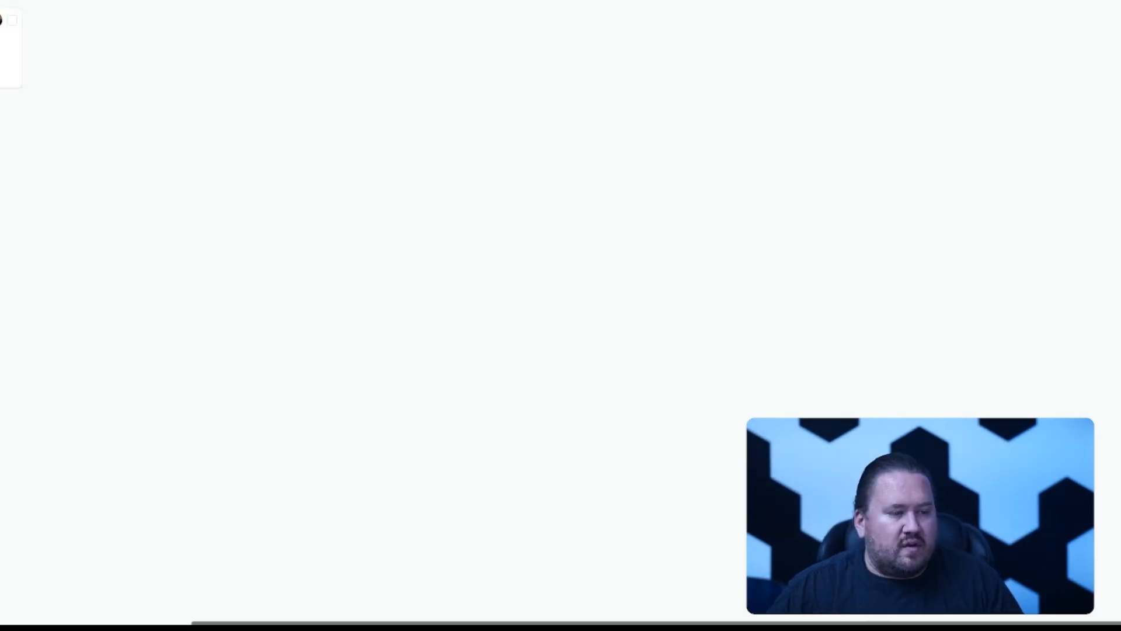
pyautogui.moveTo(6, 45); pyautogui.dragTo(993, 604)
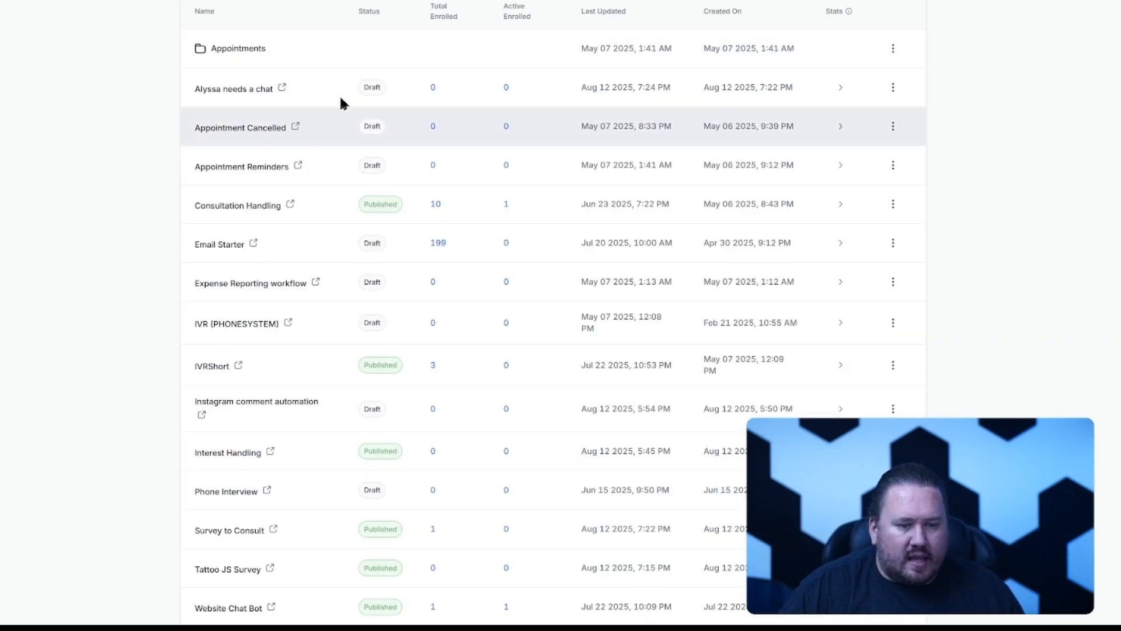
# Open the workflow and examine Time Delay and the other time-related actions that could go between the trigger and the SMS.
pyautogui.click(893, 87)
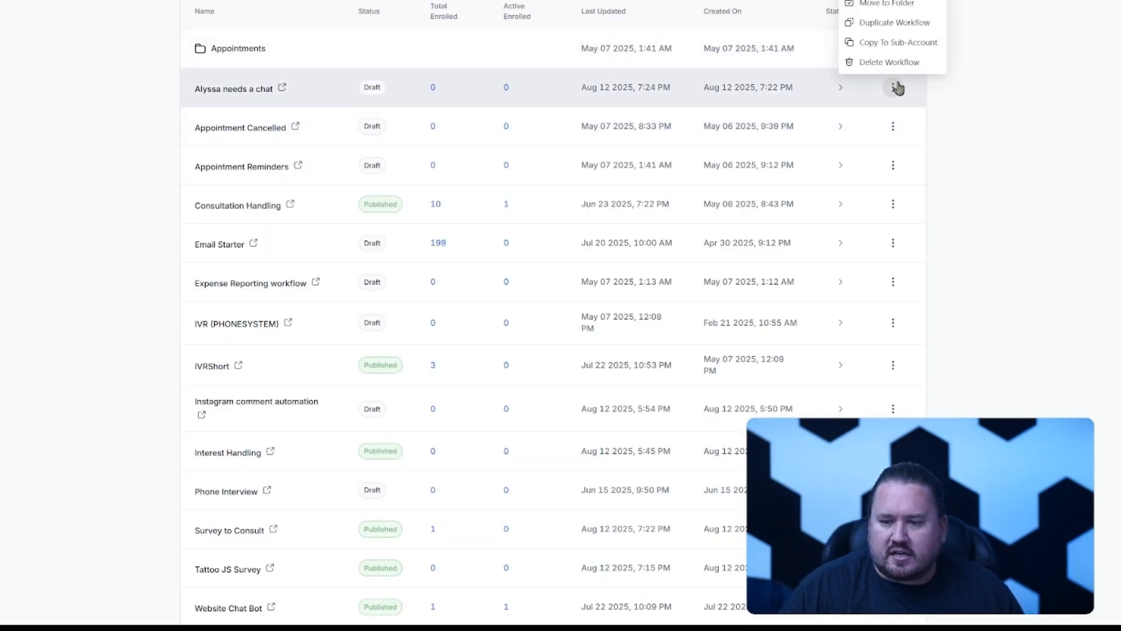
pyautogui.click(887, 5)
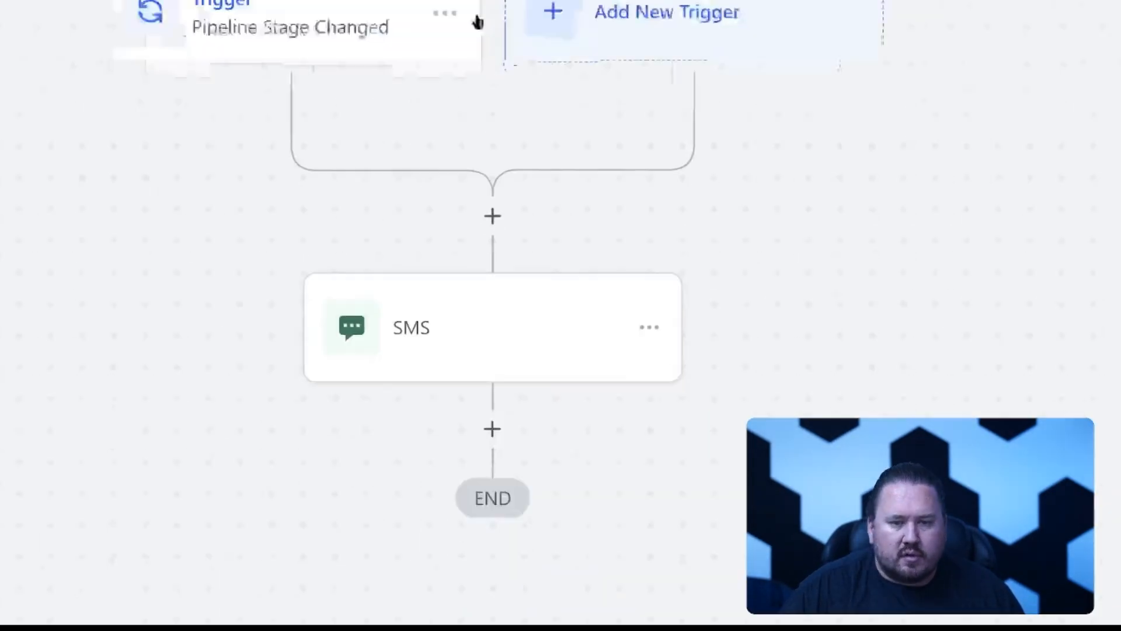
pyautogui.click(493, 216)
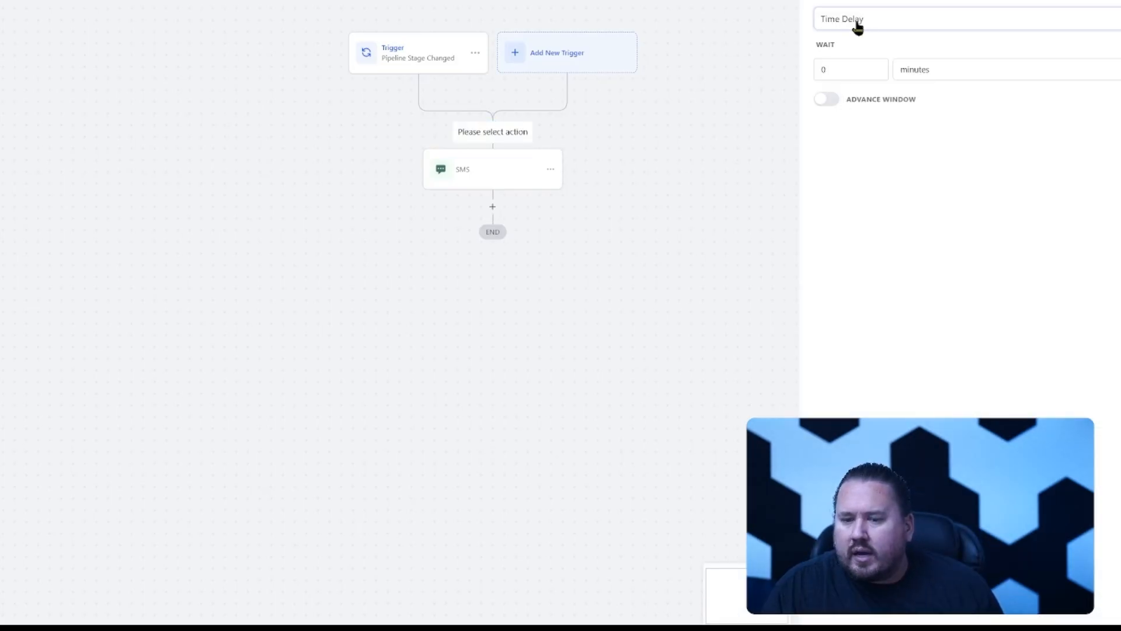
pyautogui.click(857, 24)
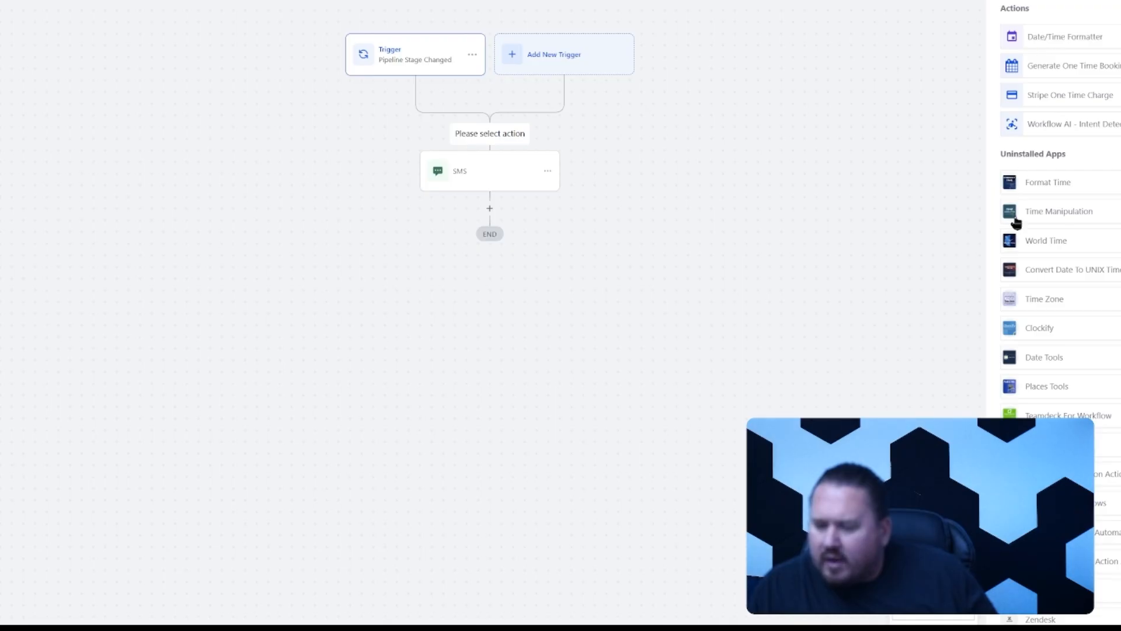
pyautogui.scroll(-2, 1013, 263)
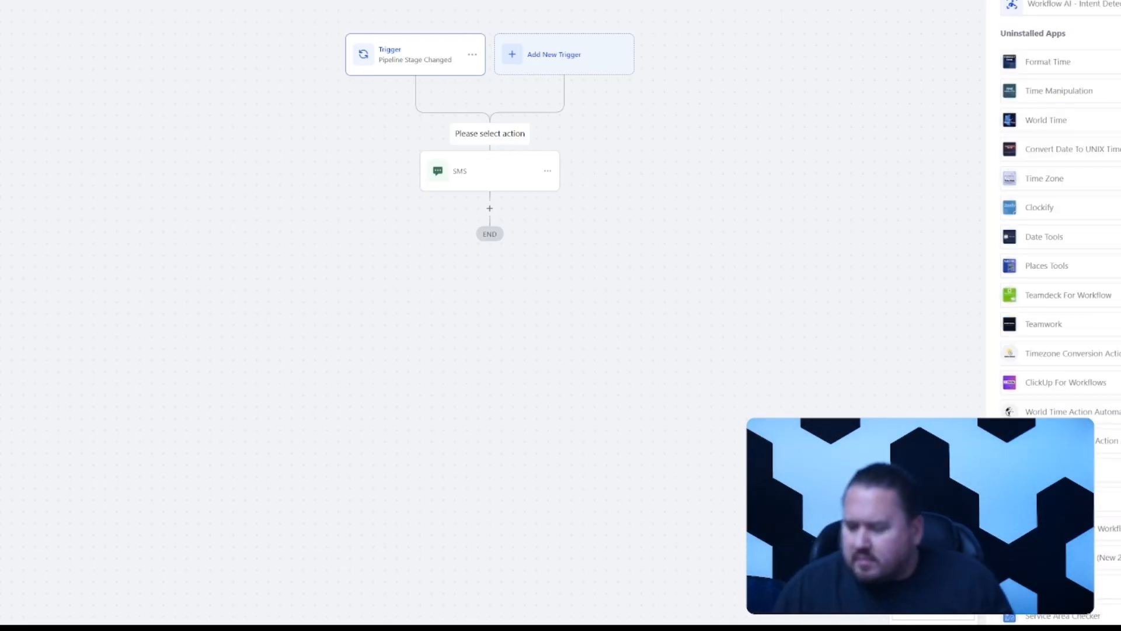
pyautogui.scroll(-2, 635, 390)
pyautogui.scroll(4, 635, 390)
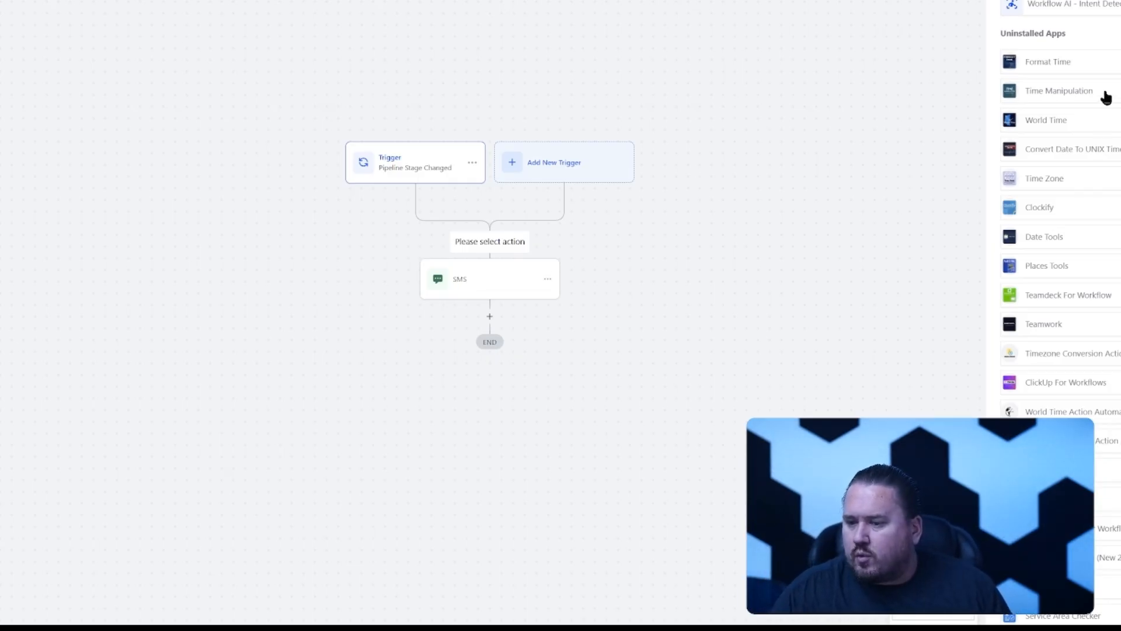
pyautogui.click(1120, 3)
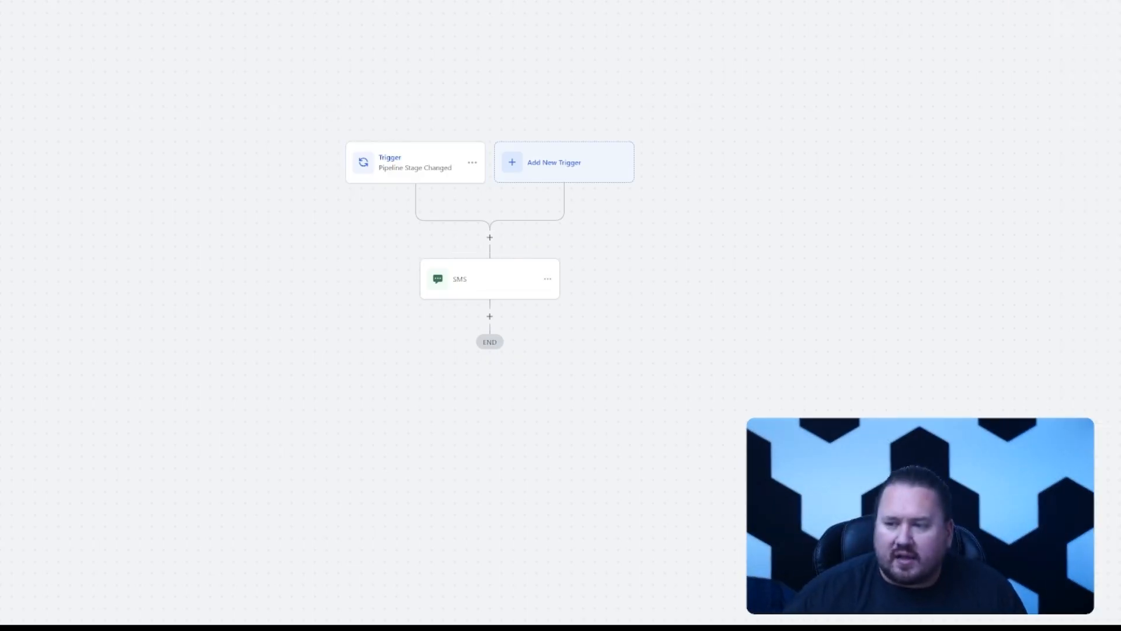